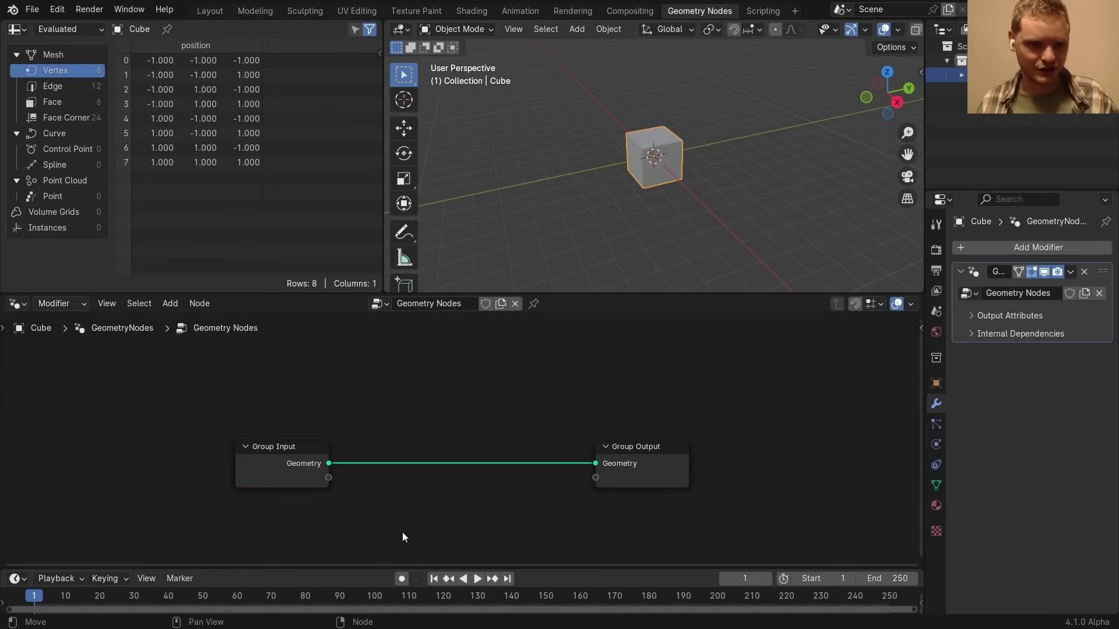
Delete the Group Input node and add an Arc curve node feeding the Group Output geometry
left_click(274, 464)
key("x")
key("shift+a")
type("arc")
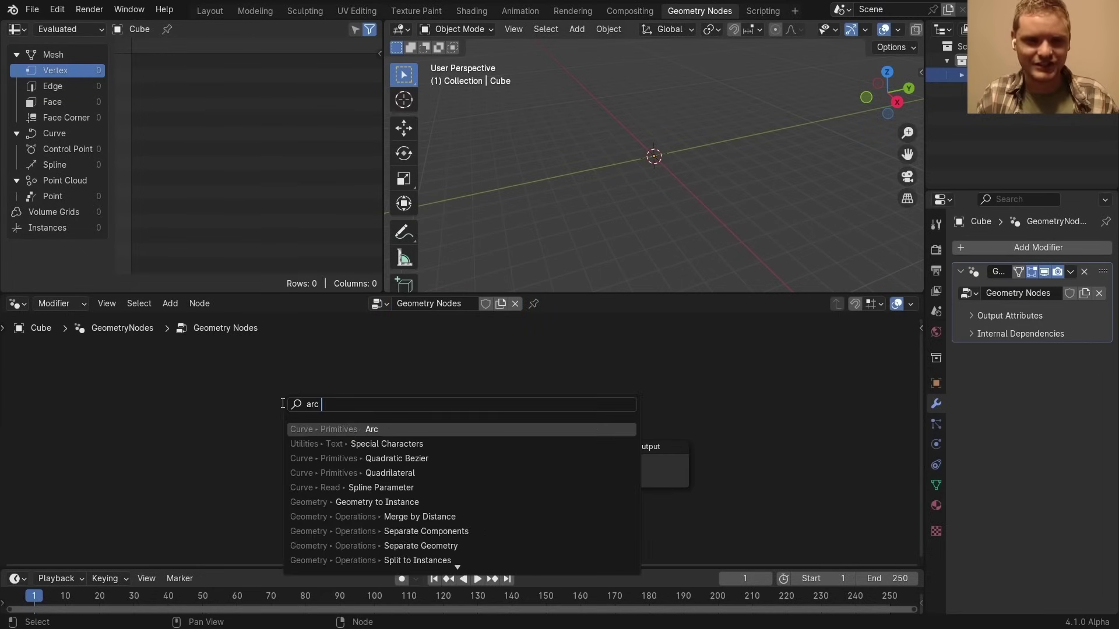
key("Return")
left_click(281, 402)
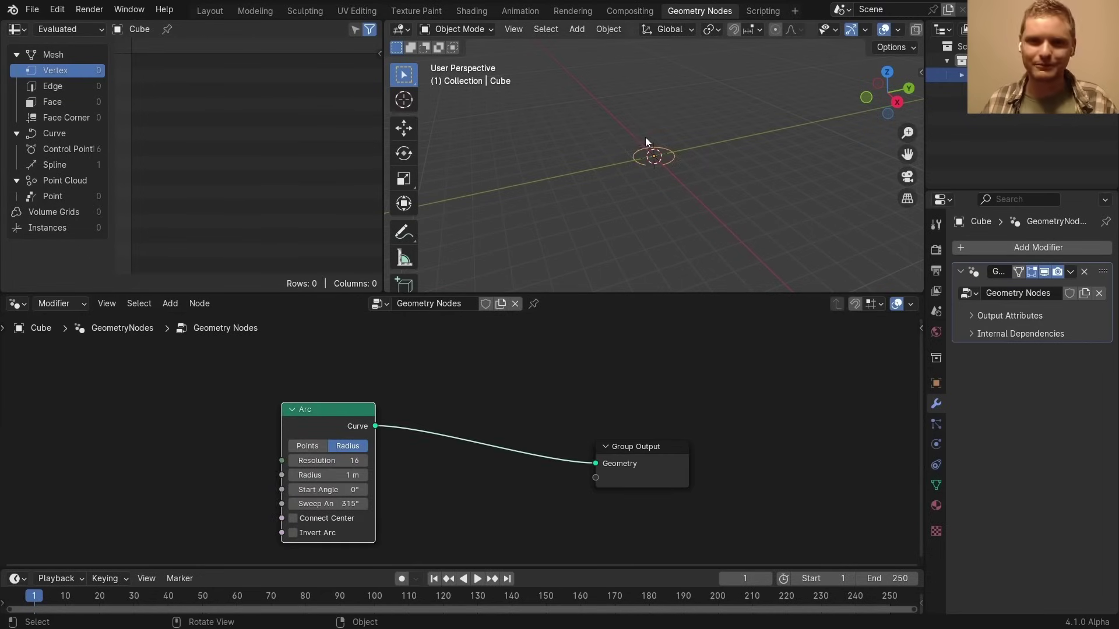
Enable Connect Center and Invert Arc on the Arc node, and fill the resulting slice with a Fill Curve node
left_click(293, 518)
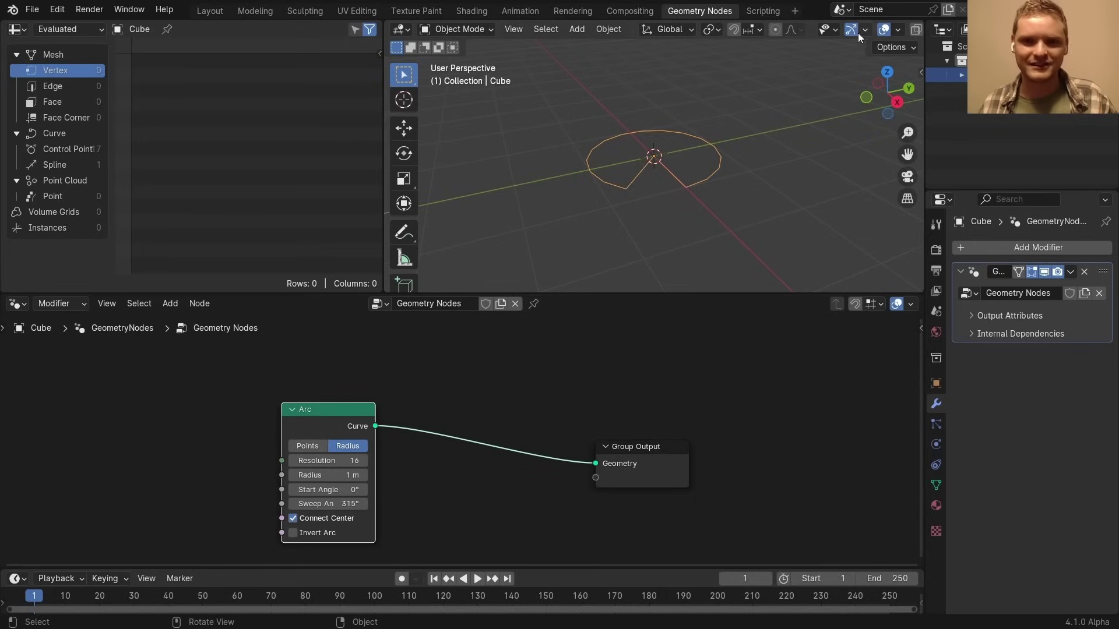
scroll(664, 174, "up", 1)
middle_click_drag(664, 173, 691, 198)
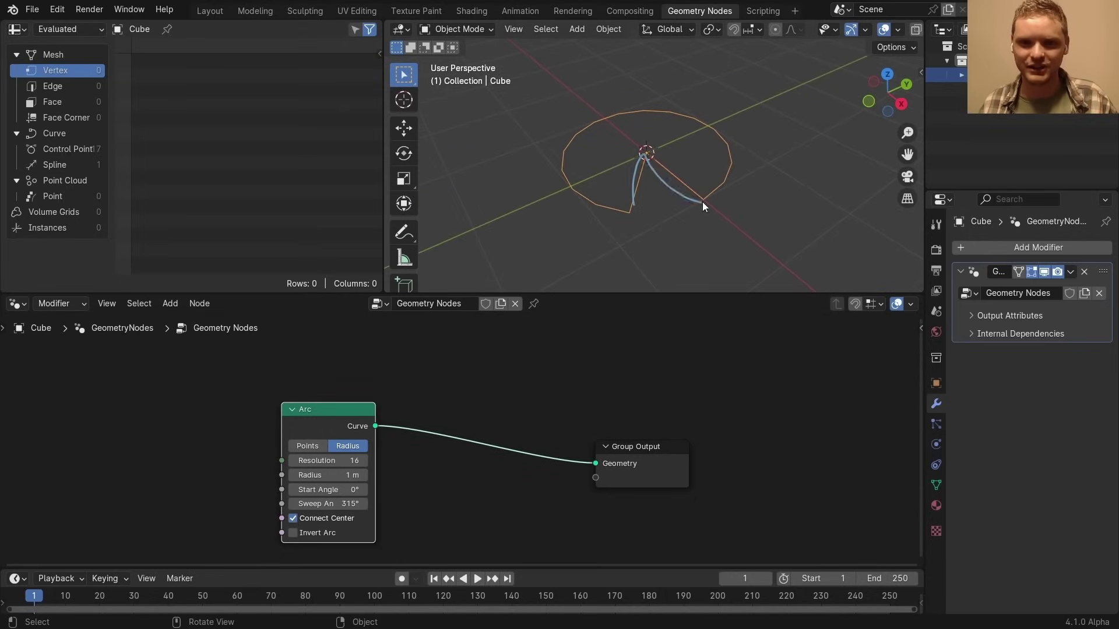
left_click(290, 535)
middle_click_drag(630, 257, 644, 190)
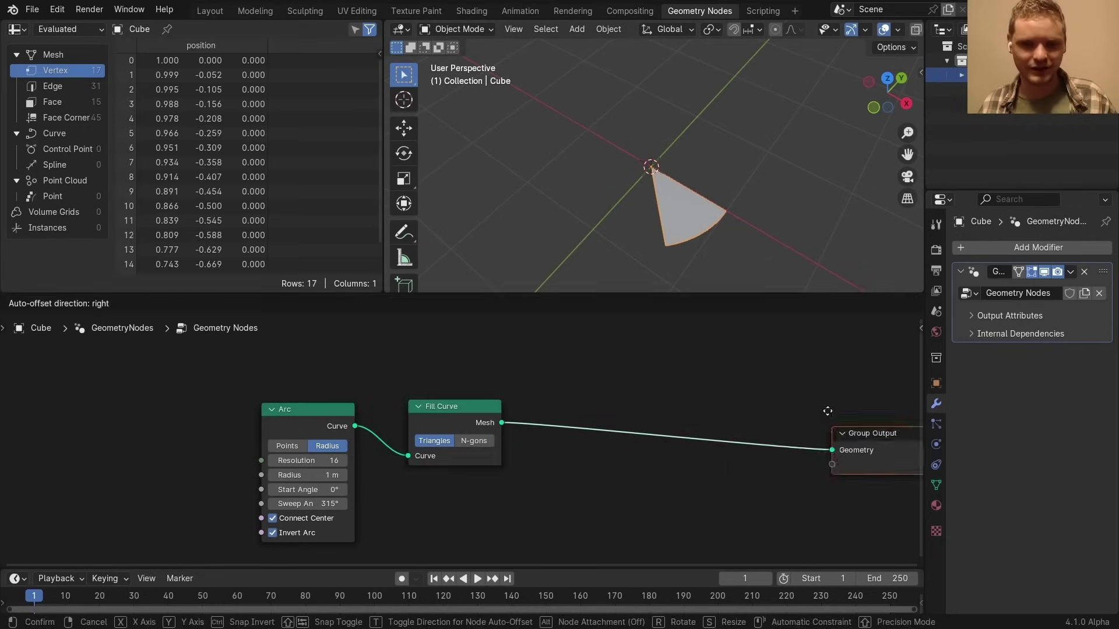
Add an Extrude Mesh node after Fill Curve with an offset scale of 0.410 and check the wedge's underside
left_click_drag(502, 422, 636, 432)
type("ex")
key("Return")
left_click(533, 387)
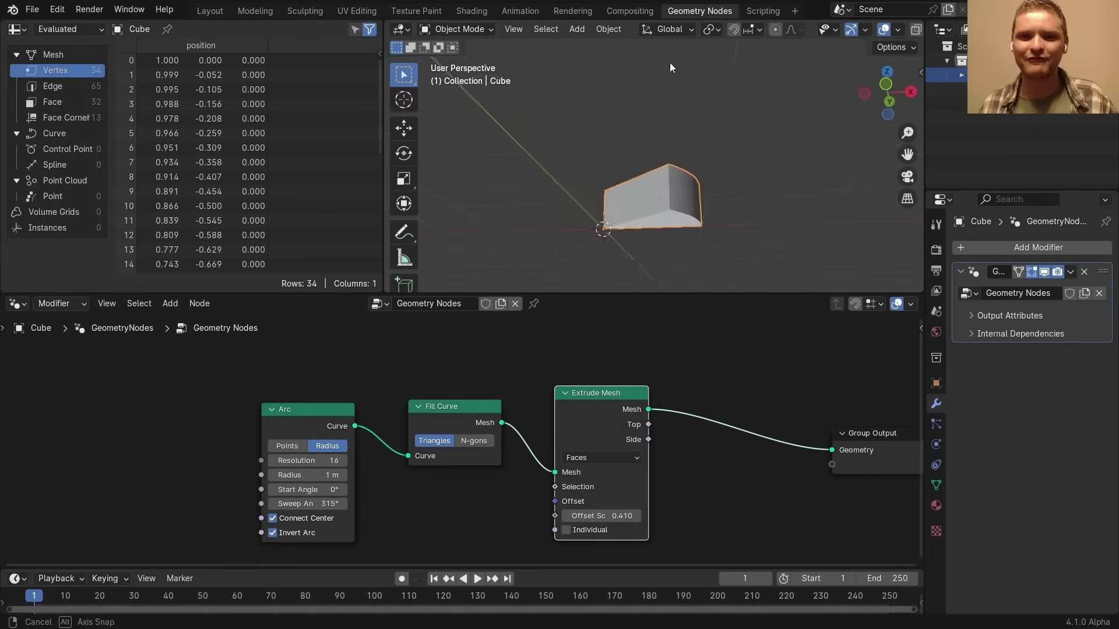
mouse_move(708, 216)
middle_mouse_down()
mouse_move(653, 122)
mouse_move(646, 82)
middle_mouse_up()
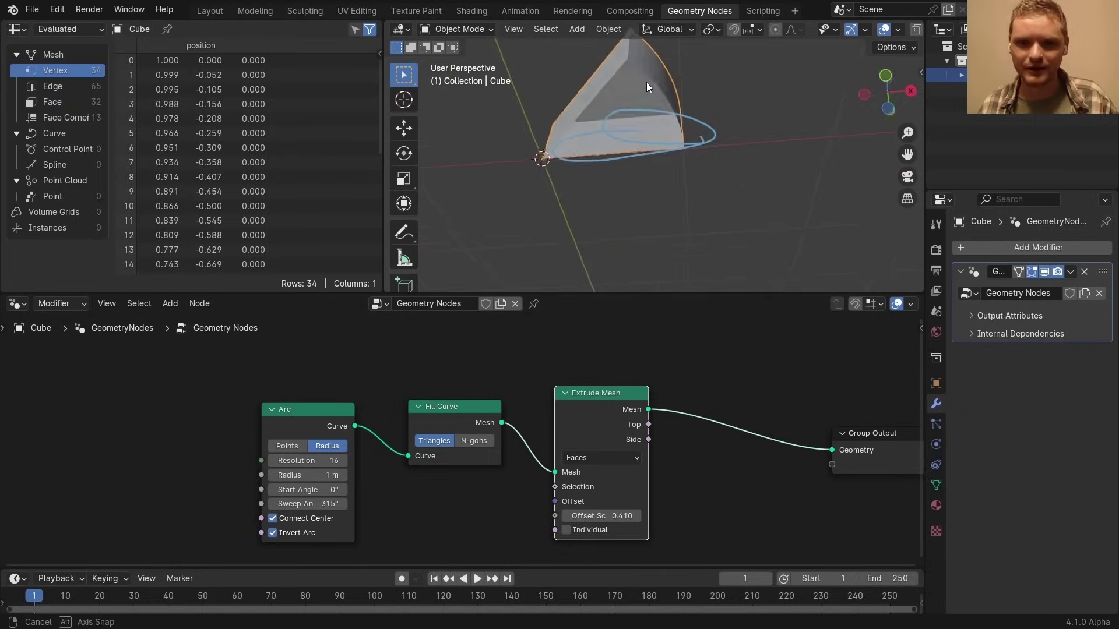
Add a Flip Faces node fed by the Fill Curve mesh and join its output with the extruded mesh using Join Geometry
key("shift+a")
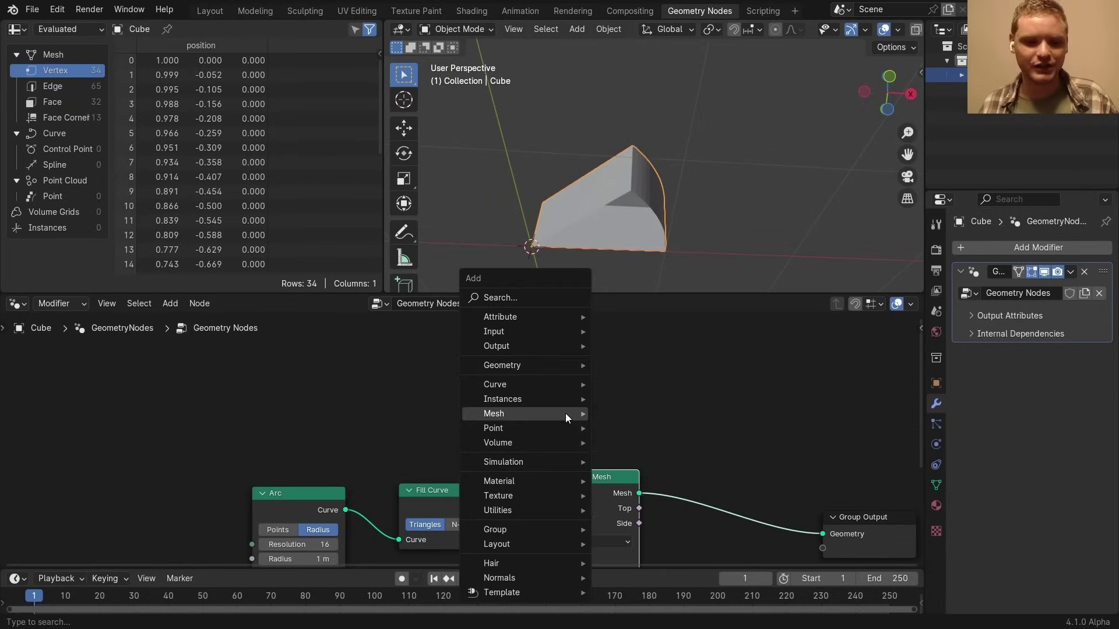
type("fli")
key("Return")
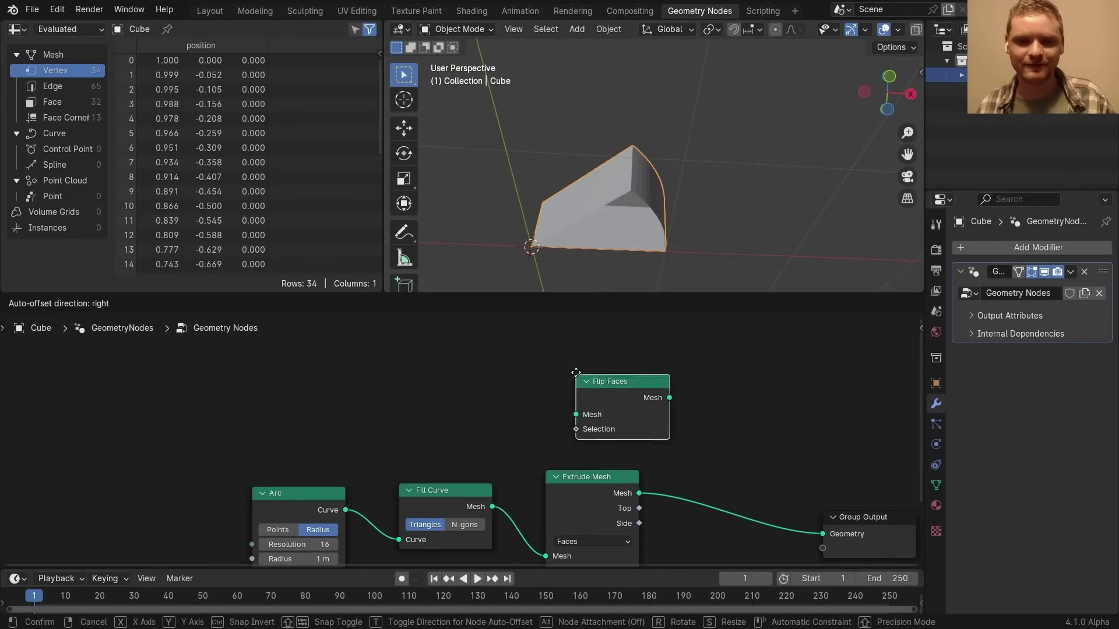
left_click(580, 408)
left_click_drag(493, 506, 551, 419)
middle_click_drag(627, 413, 471, 387)
right_click_drag(471, 387, 471, 469, "ctrl+shift")
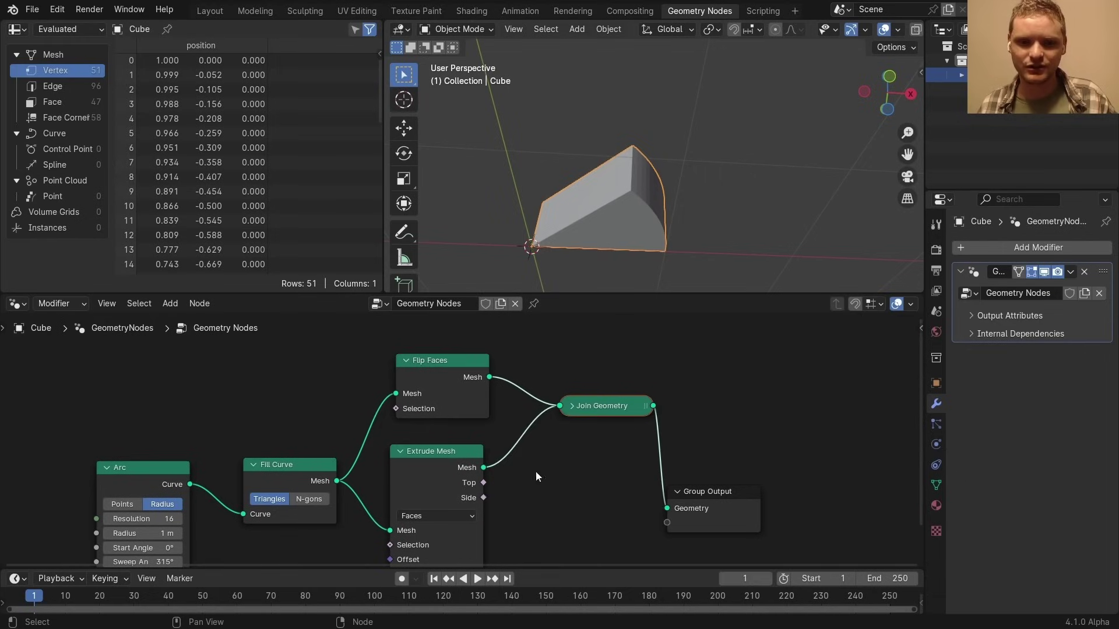
Move the Group Output aside and insert Merge by Distance after Join Geometry, followed by a Transform Geometry node
middle_click_drag(536, 471, 441, 467)
left_click_drag(604, 490, 890, 457)
key("shift+a")
type("merg")
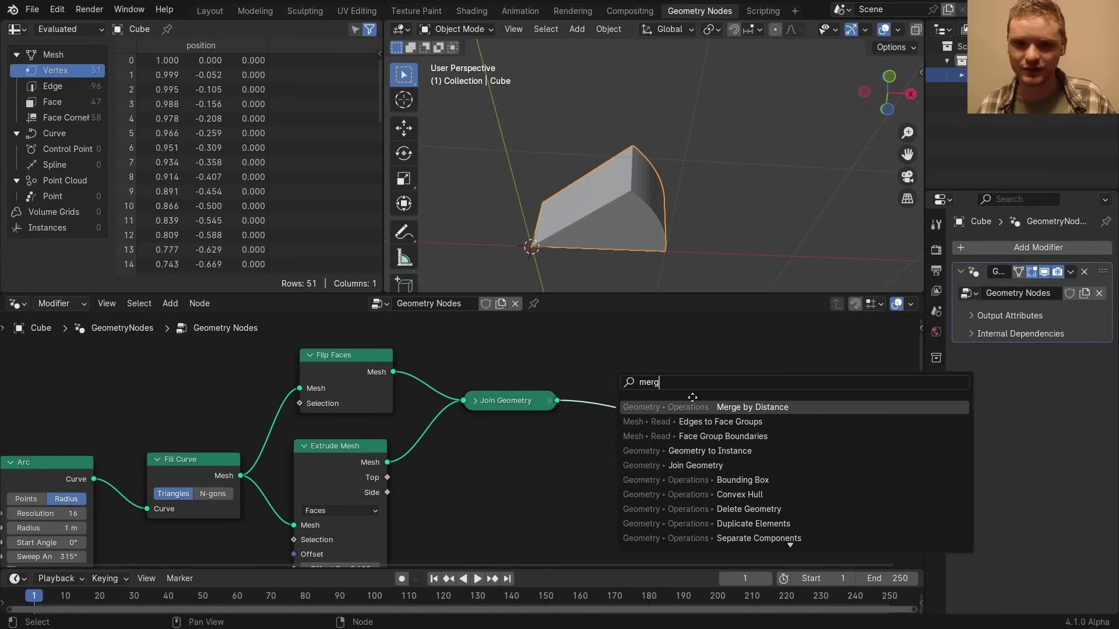
key("Return")
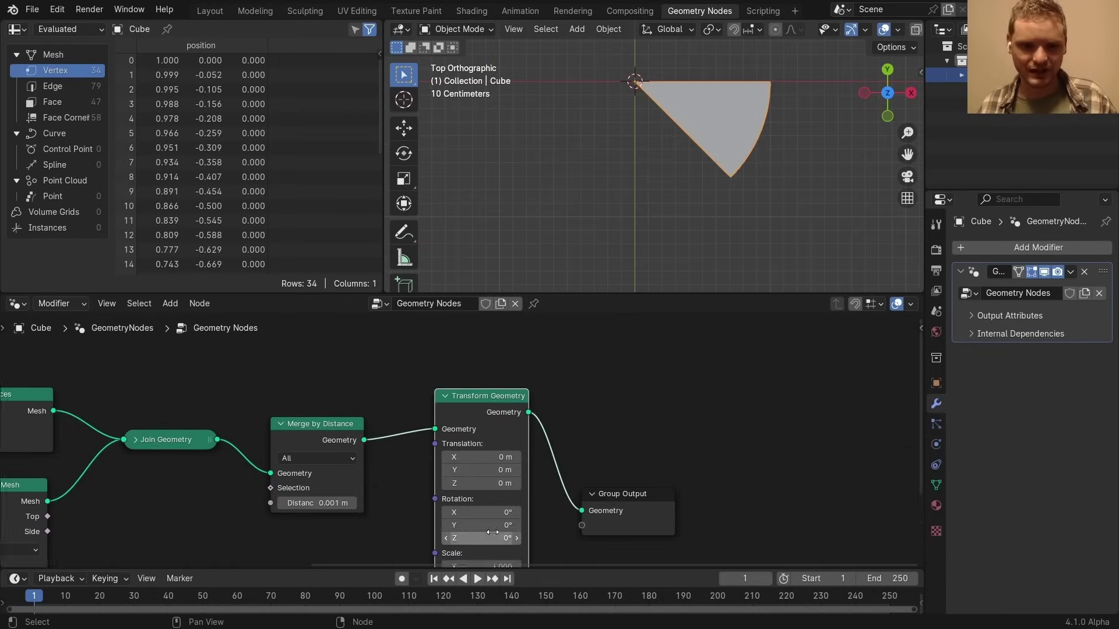
Set the Transform Geometry node's Z rotation to 45/2 degrees so the wedge is centred on the X axis
left_click_drag(492, 507, 510, 507)
left_click_drag(509, 507, 516, 507)
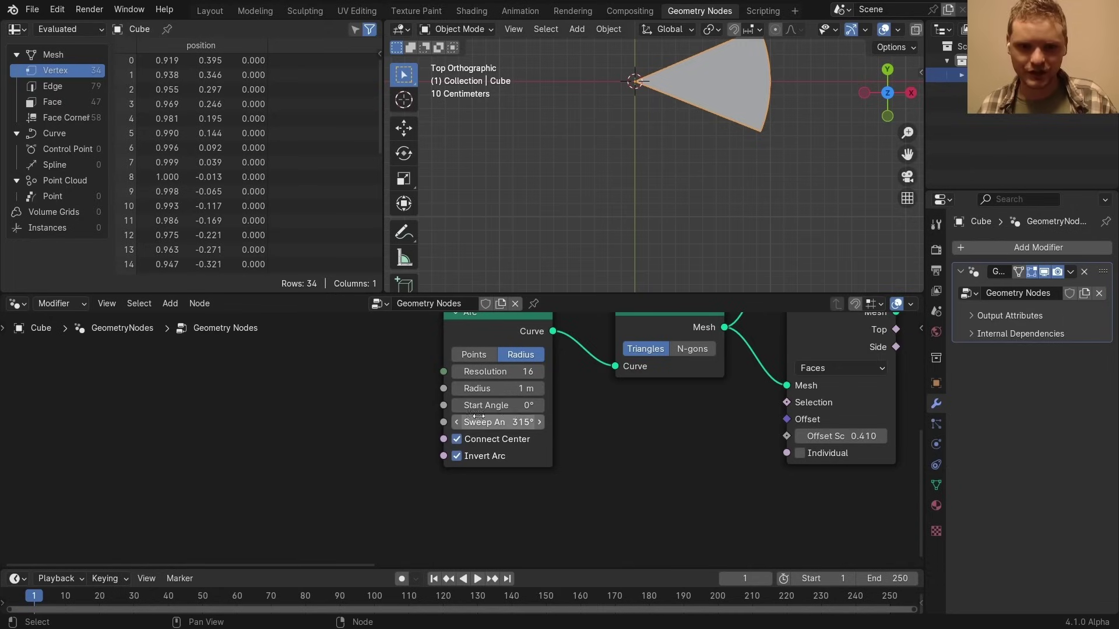
middle_click_drag(734, 372, 305, 434)
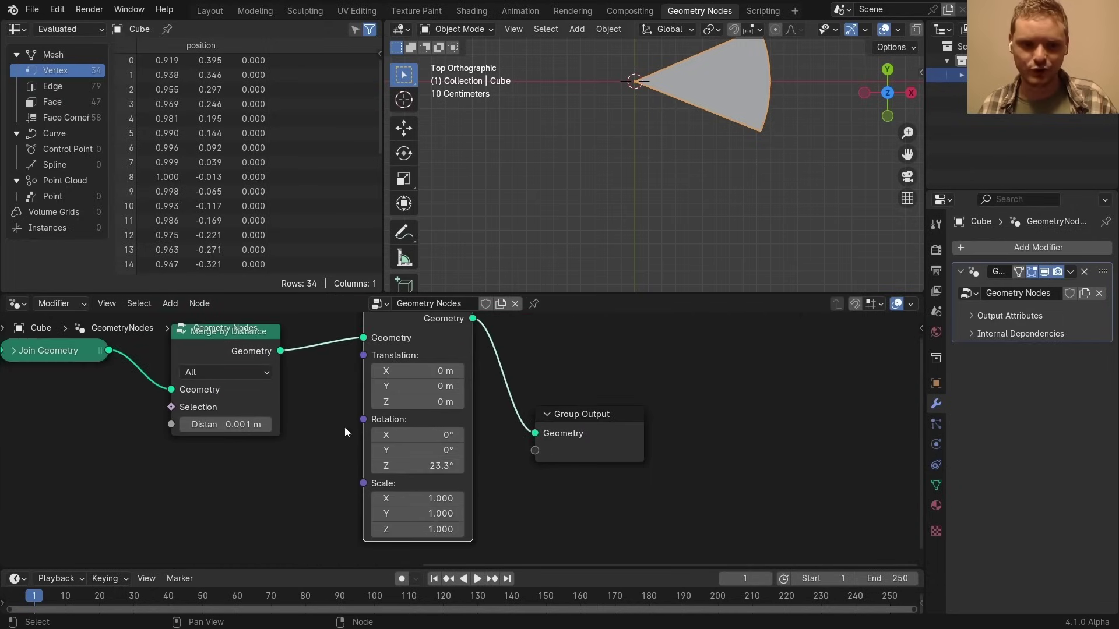
left_click(393, 463)
type("45/2")
key("Return")
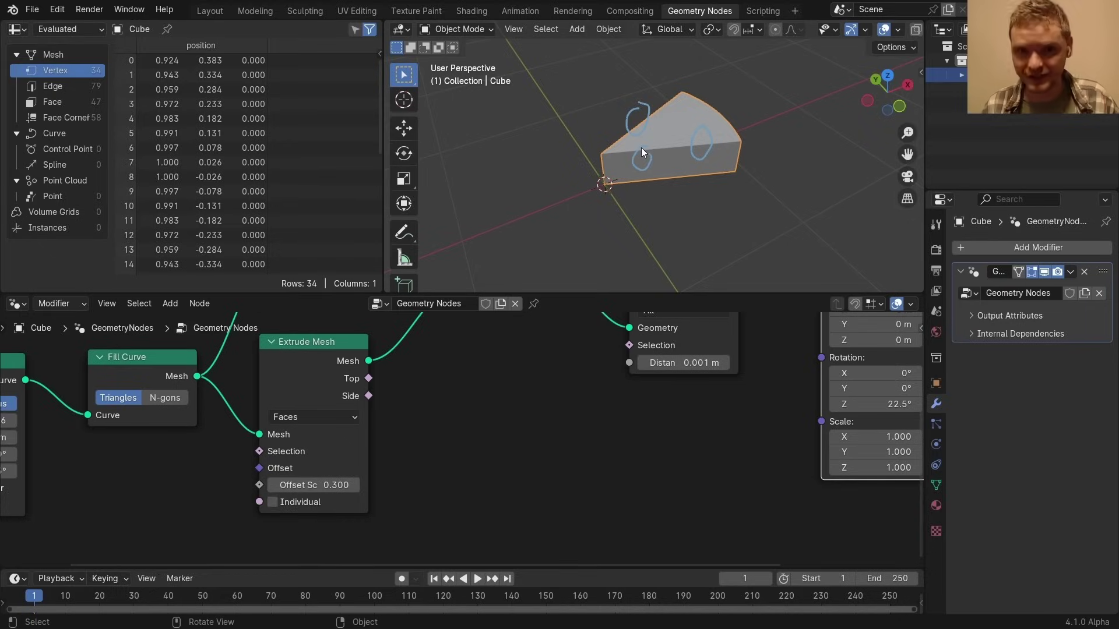
Move the Group Output node far from Transform Geometry to free up space, and show the wedge in wireframe
right_click_drag(596, 175, 683, 133)
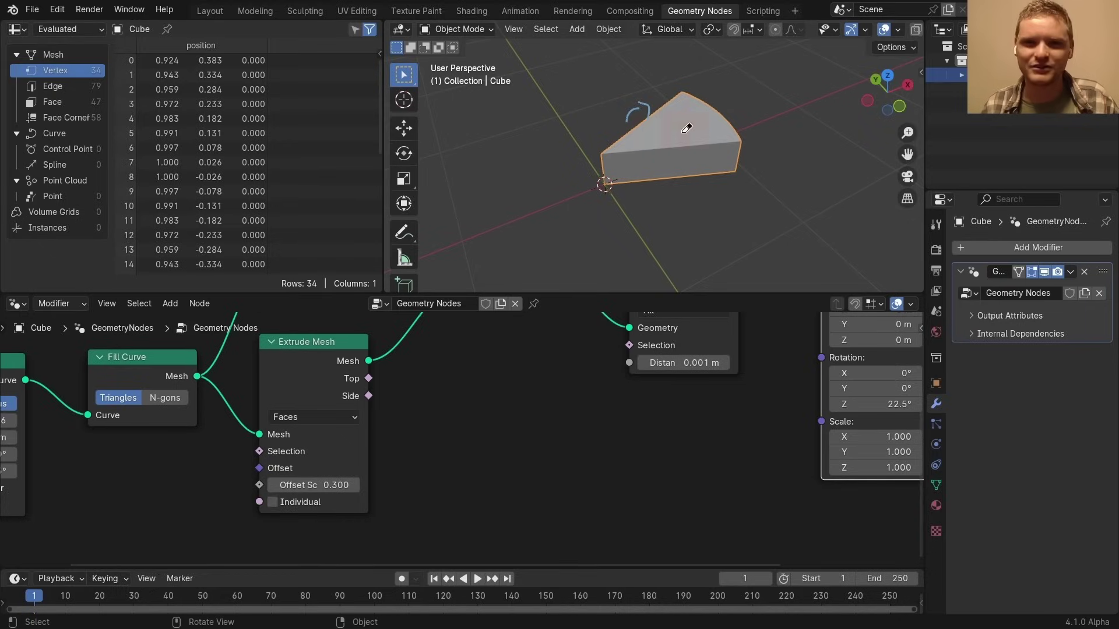
left_click_drag(480, 492, 394, 439)
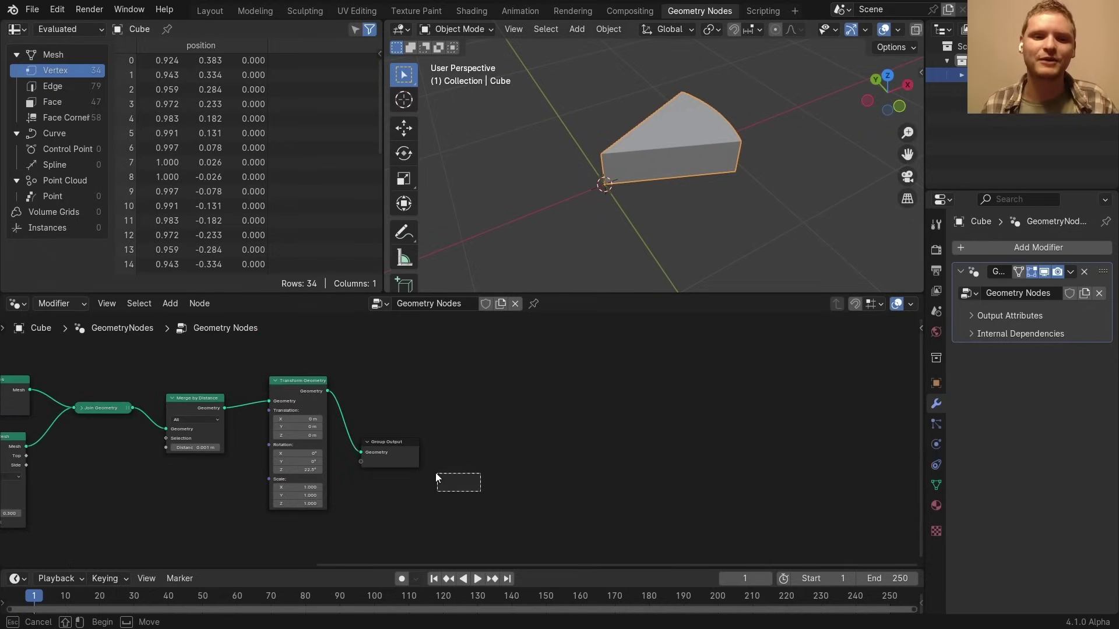
key("g")
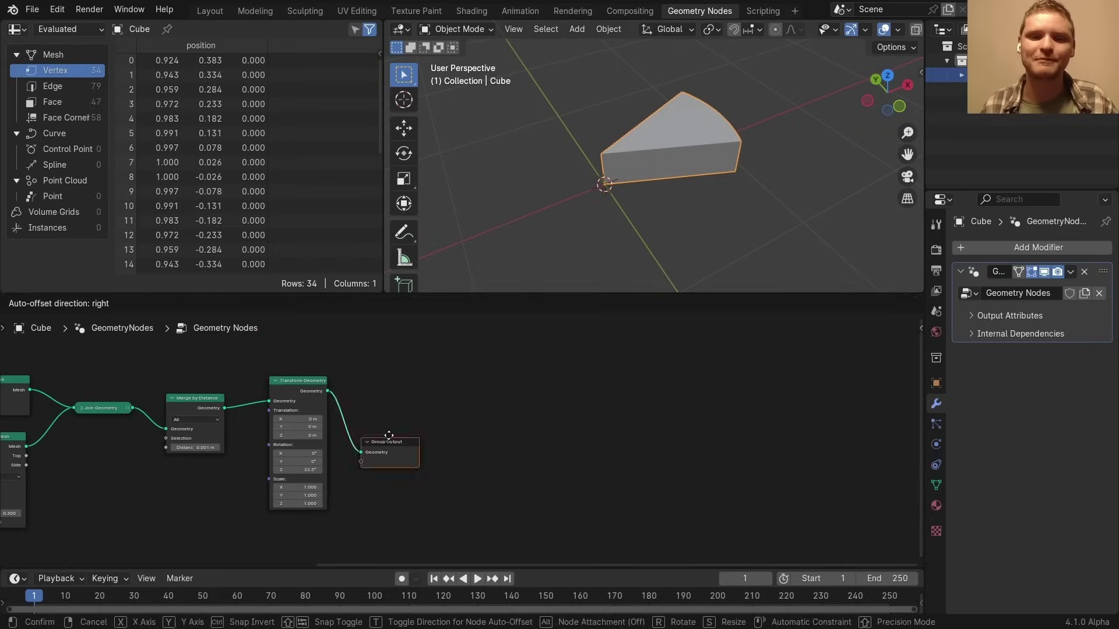
left_click(703, 409)
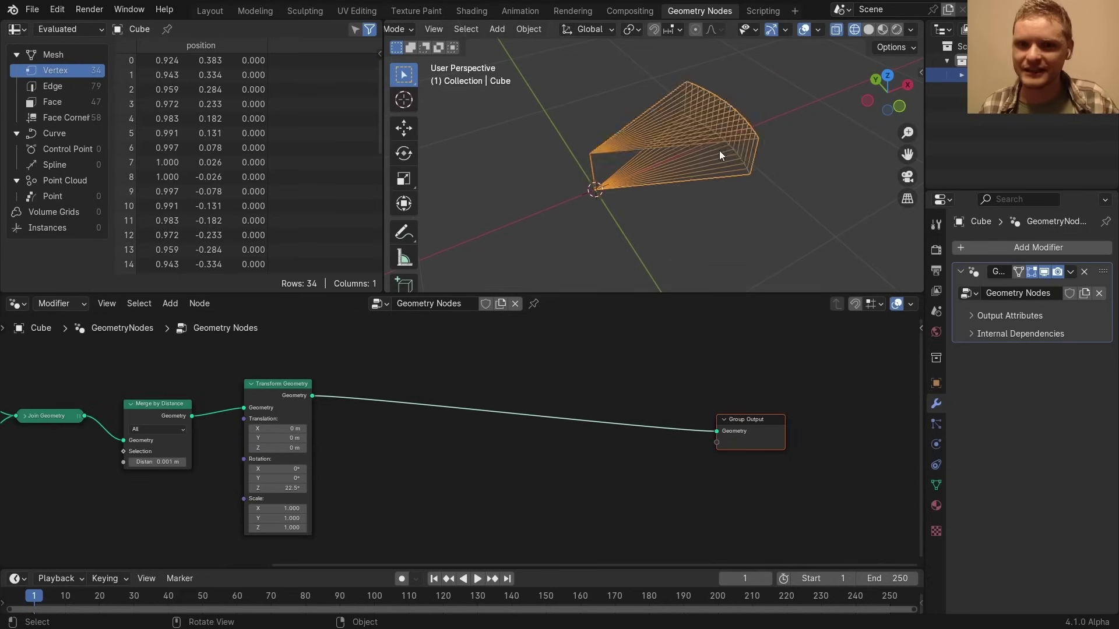
scroll(719, 151, "up", 4)
Insert a Mesh to Volume node between Transform Geometry and Group Output
key("shift+a")
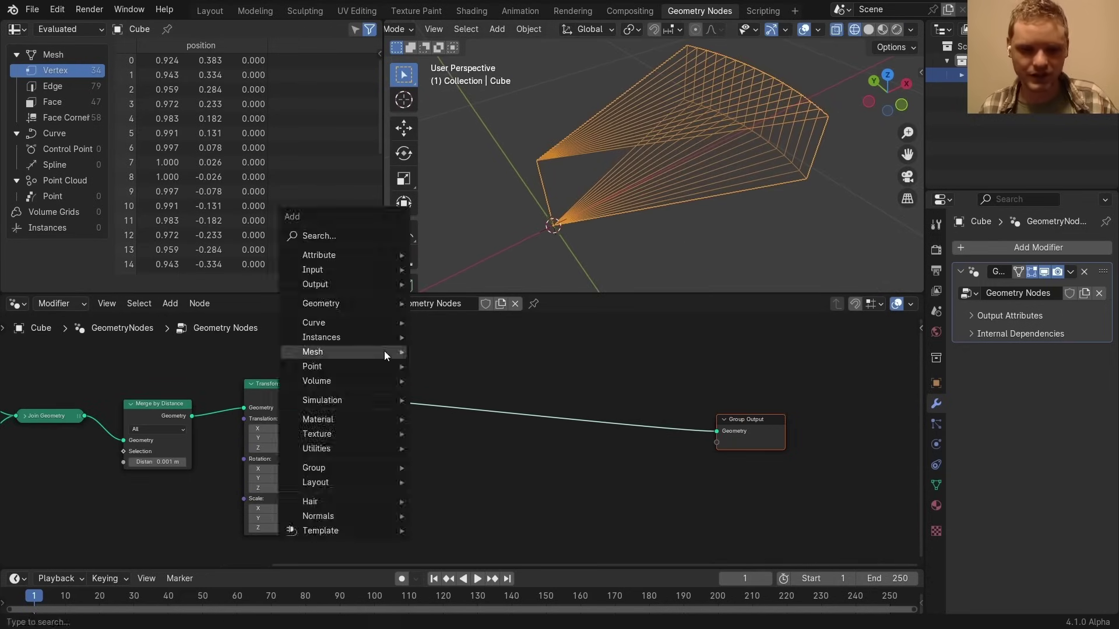
type("mesh t")
left_click(480, 406)
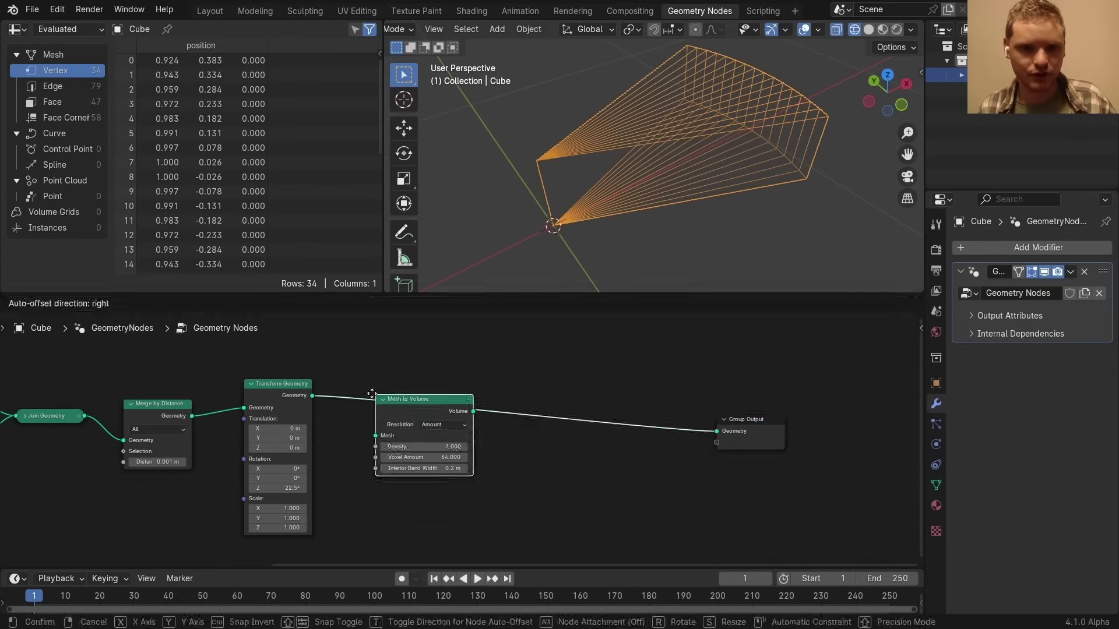
left_click(350, 379)
Insert a Volume to Mesh node after Mesh to Volume, check the remeshed wedge in wireframe, and return to solid shading
key("shift+a")
type("volum")
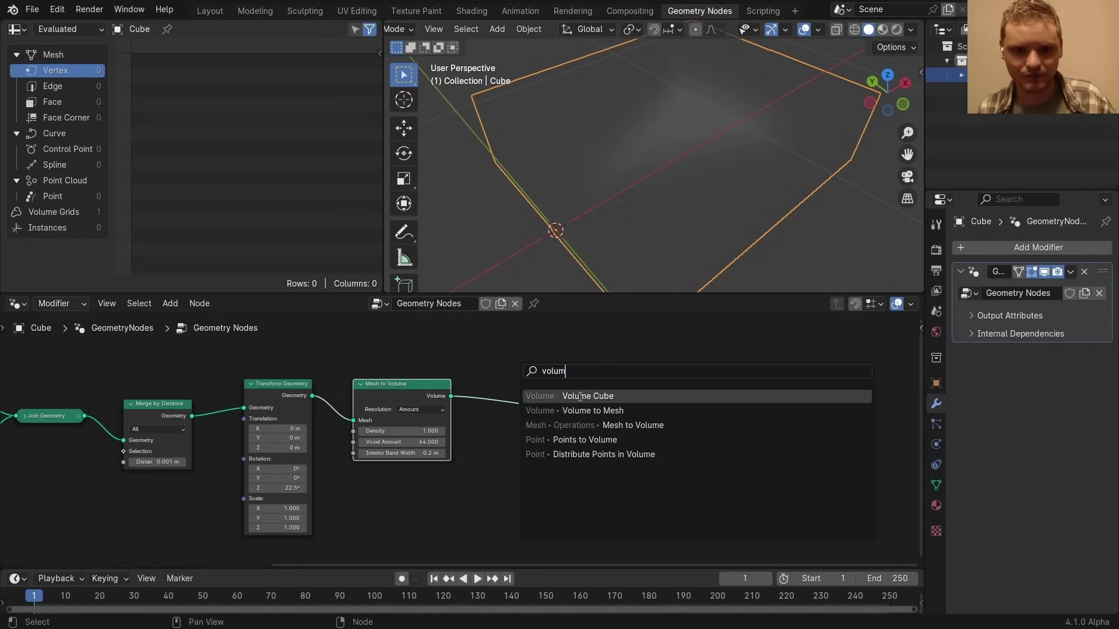
left_click(580, 410)
left_click(481, 372)
key("shift+z")
middle_click_drag(726, 88, 750, 80)
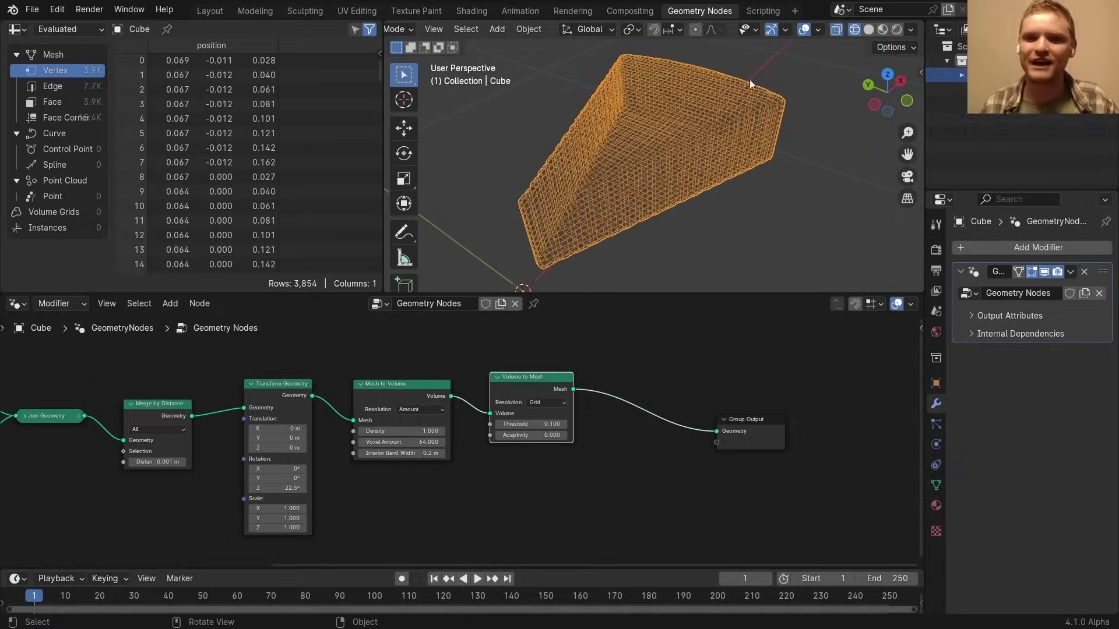
left_click(868, 30)
Set the Voxel Amount of the Mesh to Volume node to 120
scroll(428, 432, "up", 1)
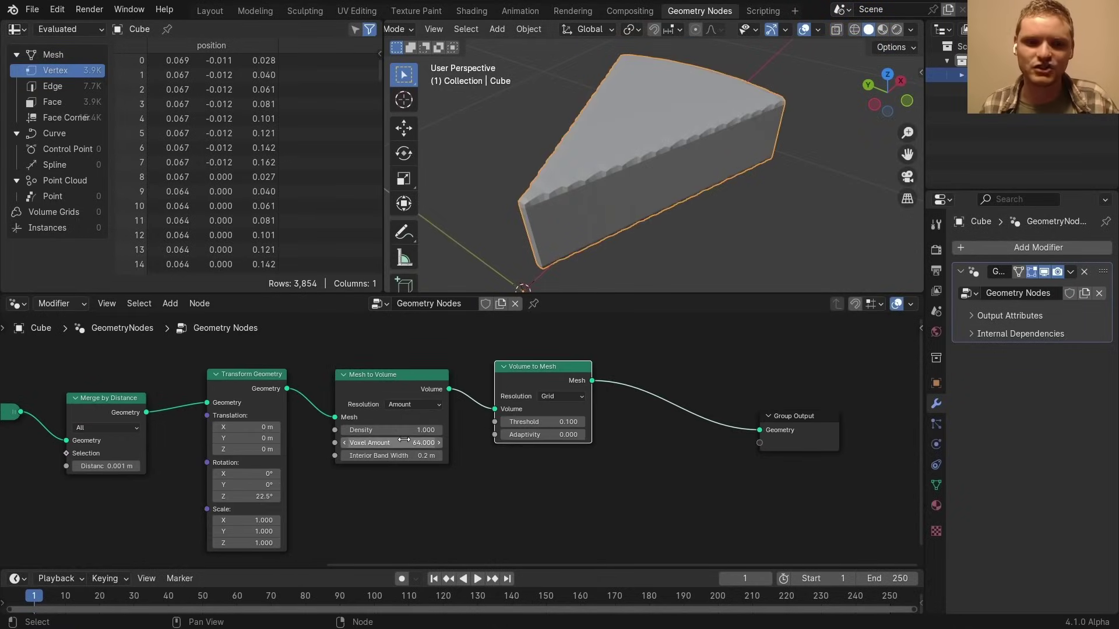
type("0")
key("Return")
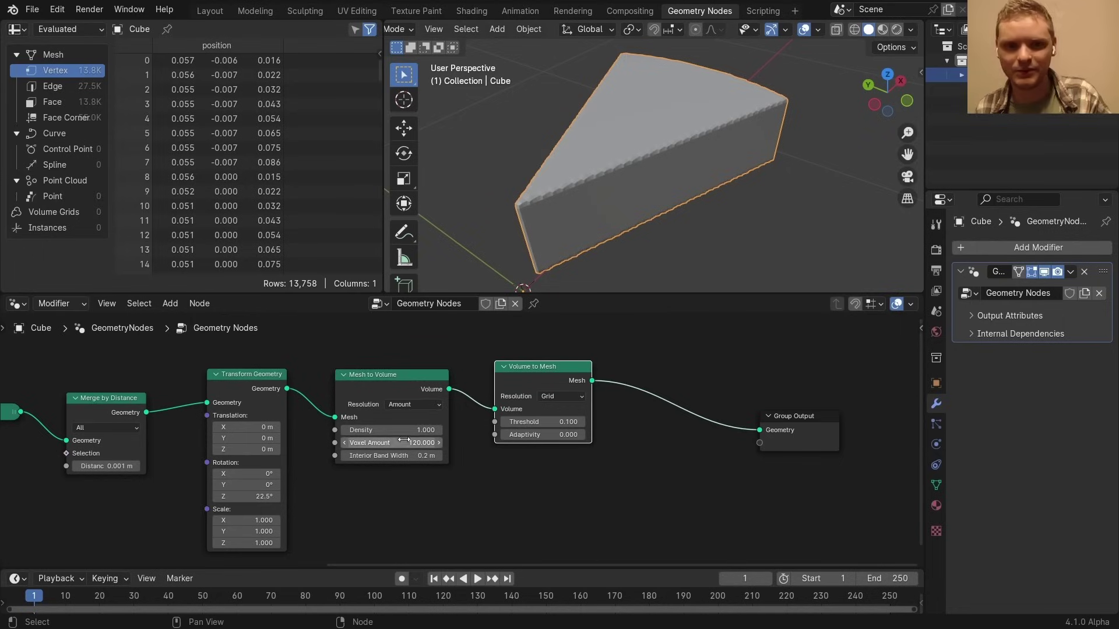
Add a Distribute Points on Faces node above the main chain and feed it the Volume to Mesh output
scroll(619, 106, "up", 2)
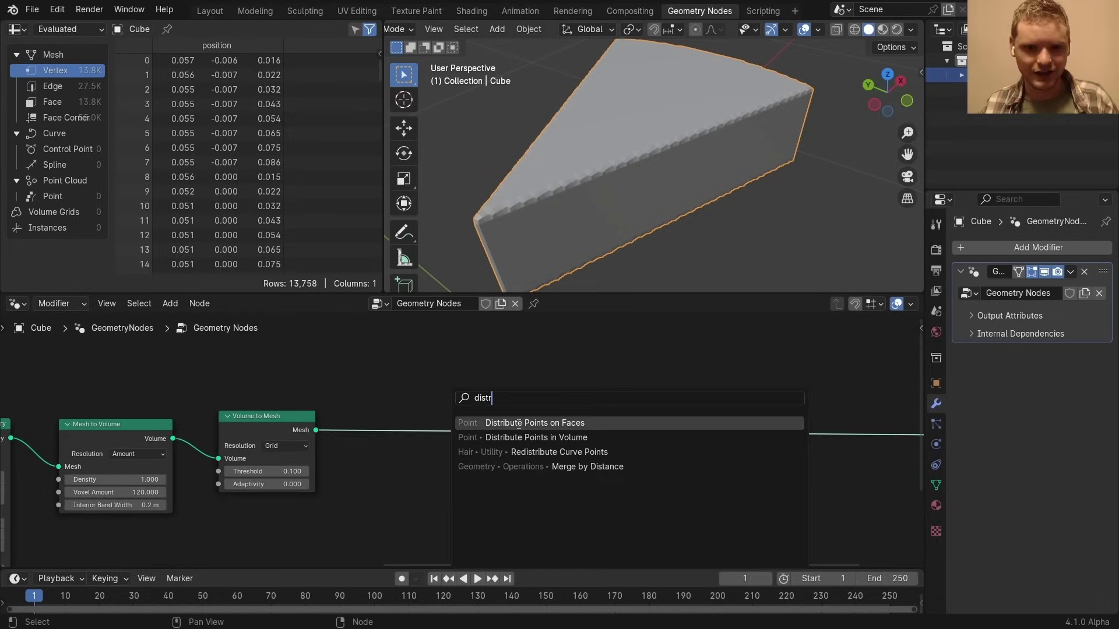
left_click(516, 424)
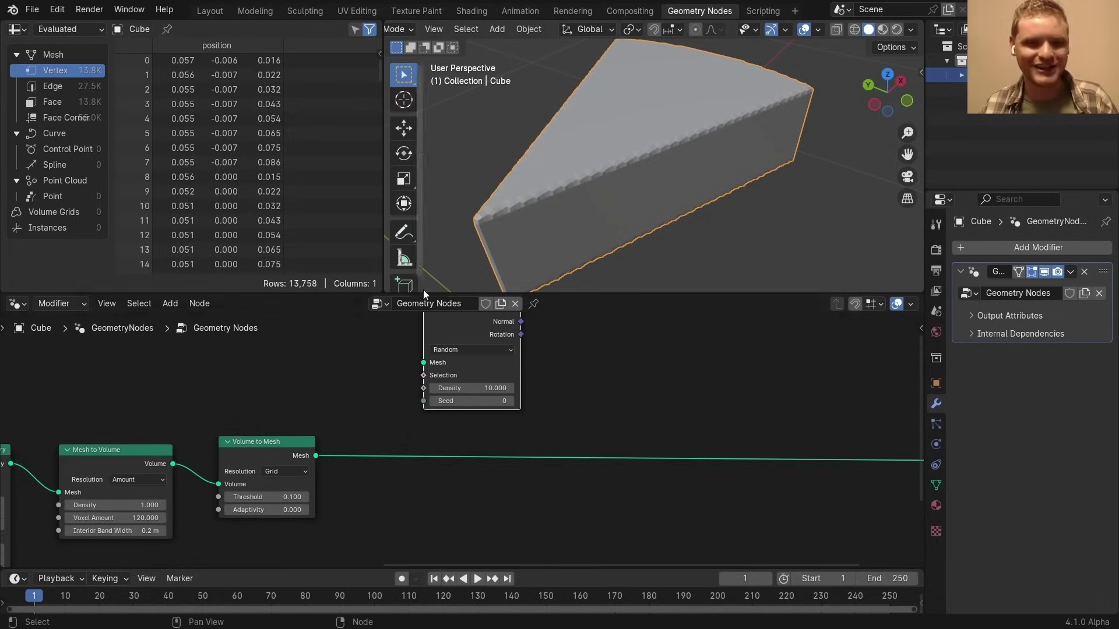
left_click(412, 326)
right_click_drag(266, 495, 535, 319, "alt")
Insert a Set Position node between Volume to Mesh and Group Output
middle_click_drag(462, 364, 434, 366)
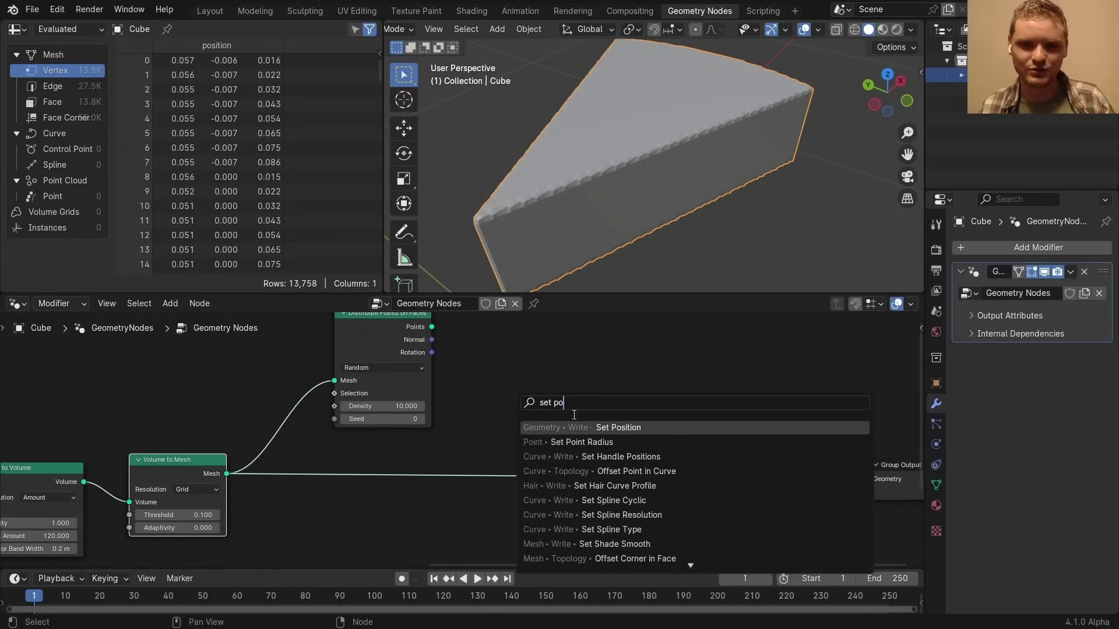
left_click(547, 426)
left_click(547, 423)
Add a Normal input node and connect it to the Offset of Set Position
key("shift+a")
type("normal")
key("Return")
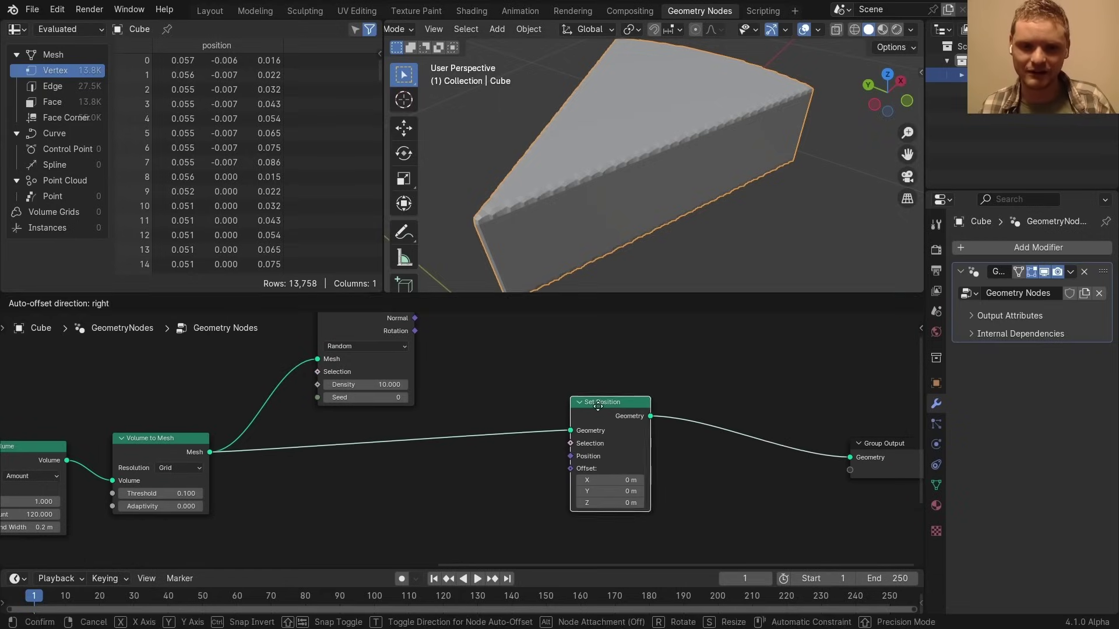
scroll(524, 431, "up", 2)
left_click(598, 438)
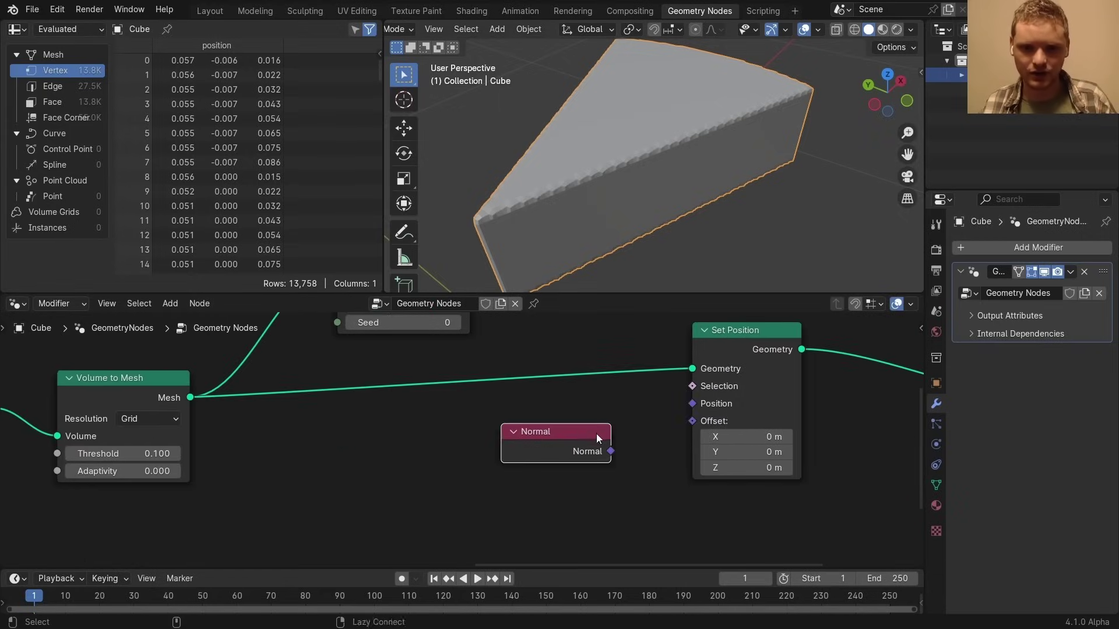
left_click_drag(612, 450, 669, 434)
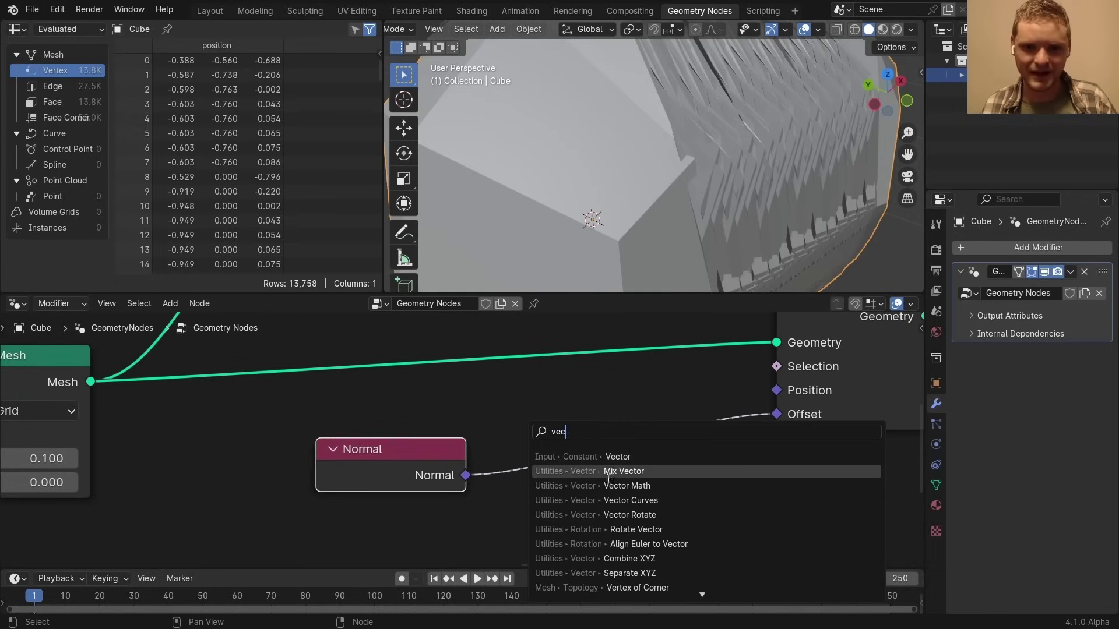
Insert a Vector Math node set to Scale between Normal and Set Position's Offset, lowering its scale so the wedge inflates only slightly
left_click(607, 484)
left_click(561, 390)
left_click(628, 463)
left_click(600, 433)
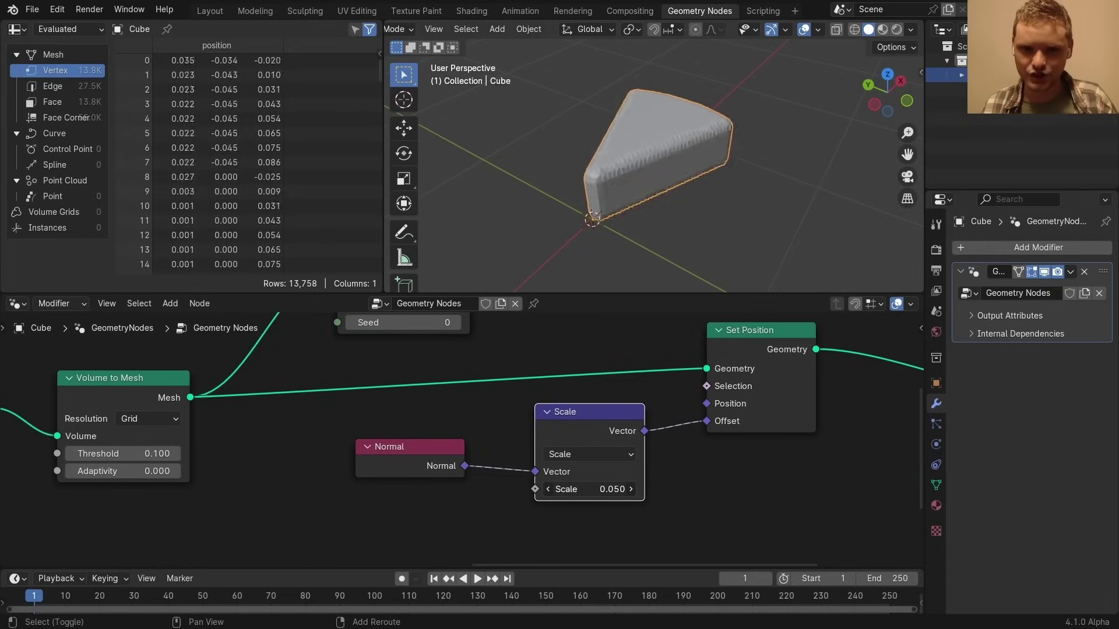
left_click_drag(589, 489, 618, 489)
Add a Geometry Proximity node, feed the distributed points into its Target, and set its target geometry to Points
key("shift+a")
type("pro")
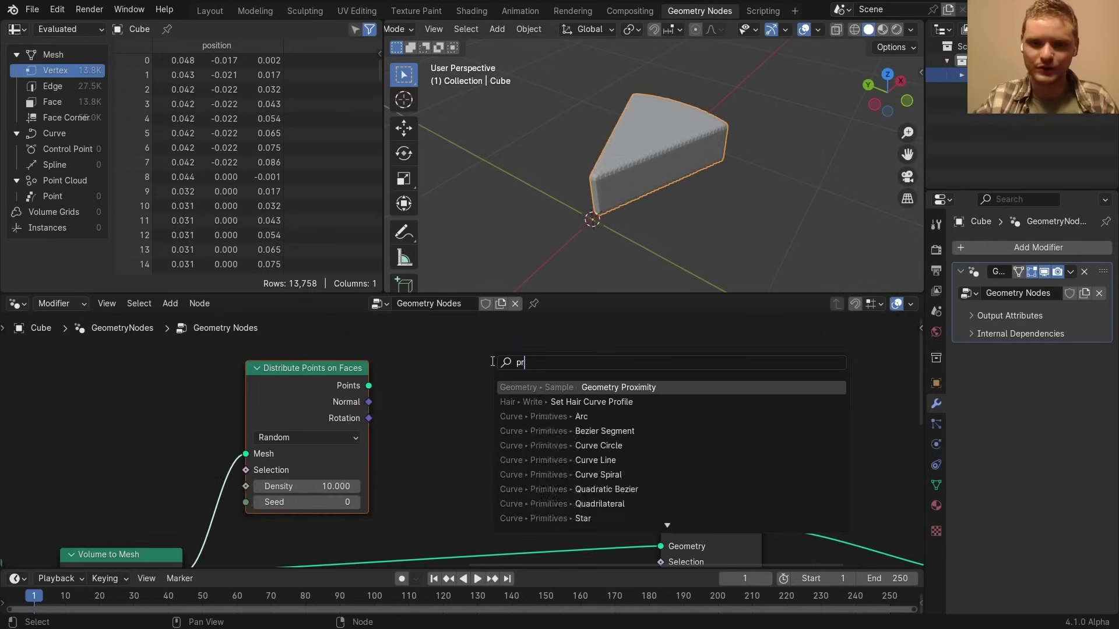
key("Return")
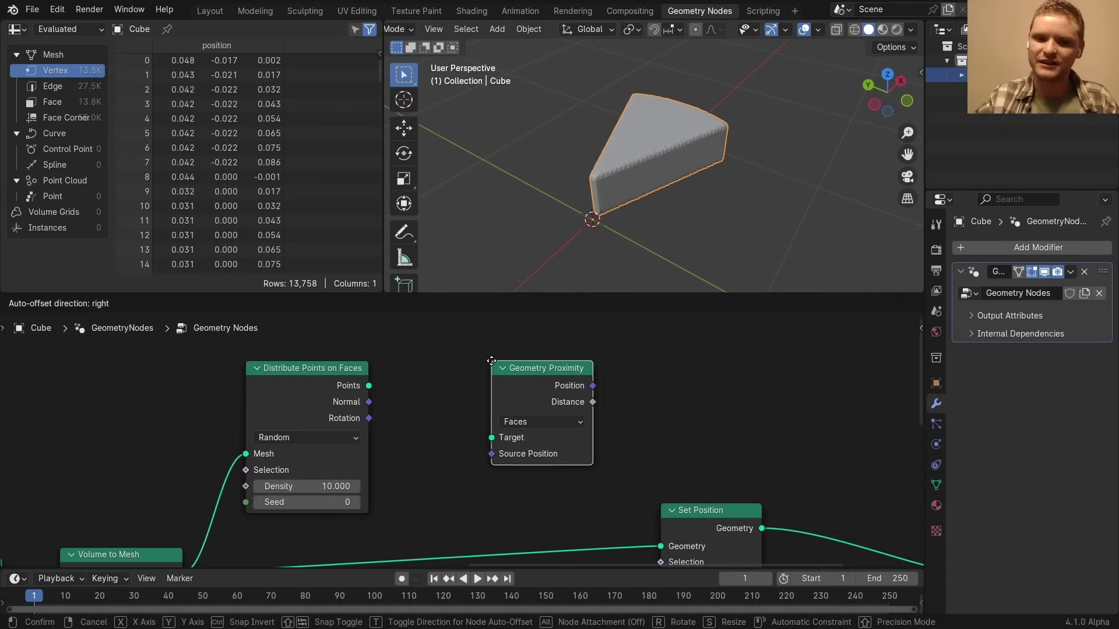
left_click(476, 371)
right_click_drag(276, 394, 617, 378, "alt")
scroll(617, 379, "down", 3)
left_click(528, 430)
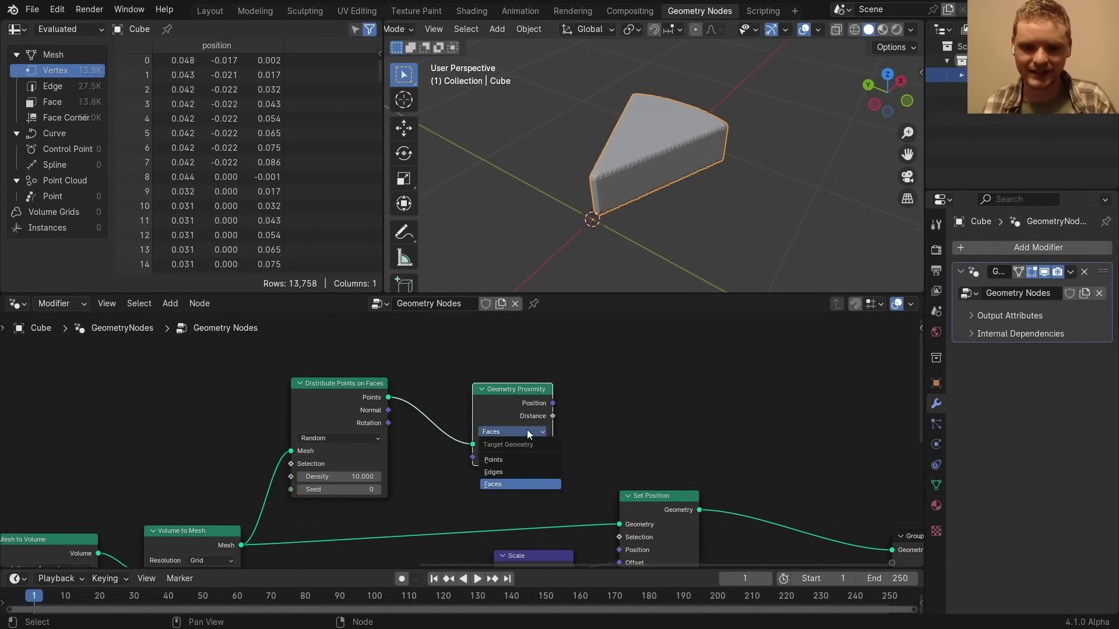
left_click(517, 457)
Connect the Geometry Proximity Distance to the Scale input of the vector Scale node
middle_click_drag(553, 424, 547, 382)
left_click_drag(547, 382, 488, 492)
middle_click_drag(676, 128, 651, 110)
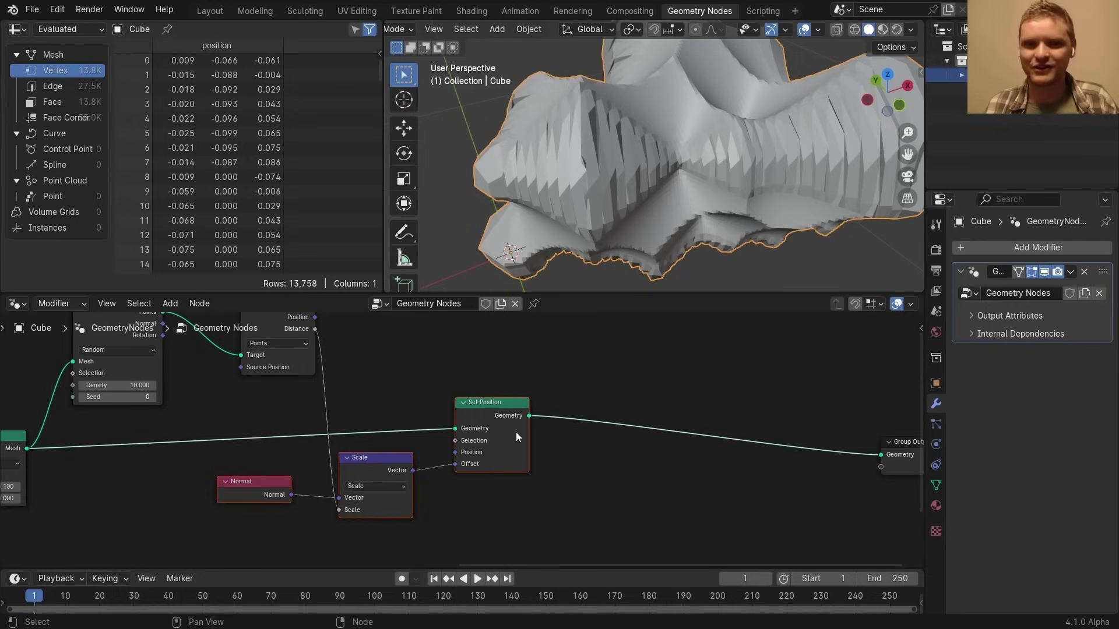
Make room in the node tree and insert a Math node on the link between Geometry Proximity's Distance and the Scale node
key("g")
key("shift+a")
type("math")
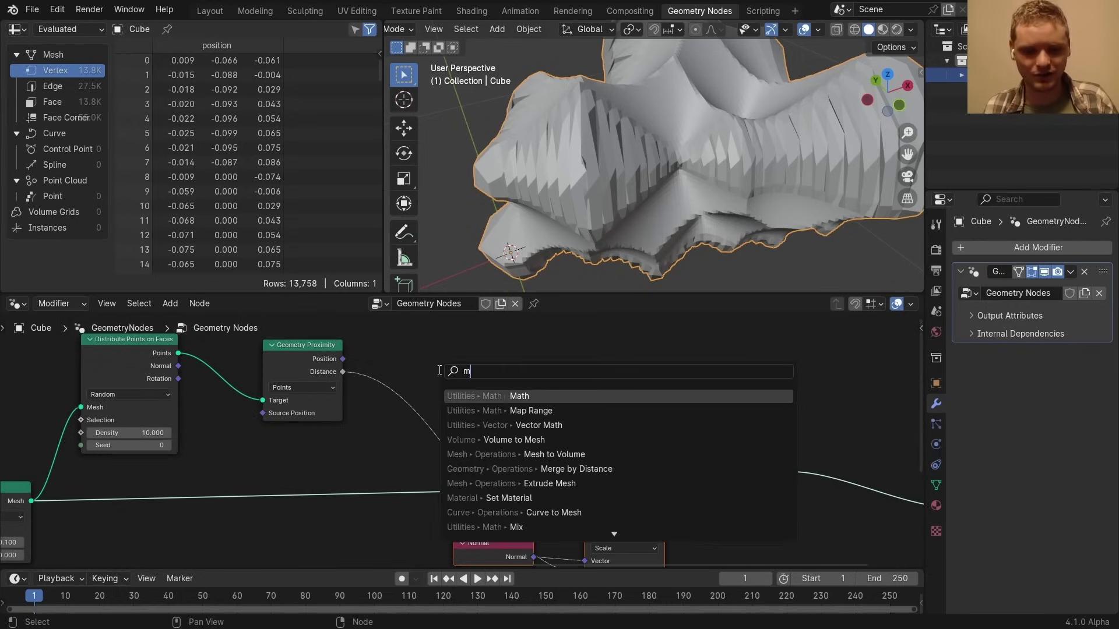
left_click(487, 396)
left_click(418, 370)
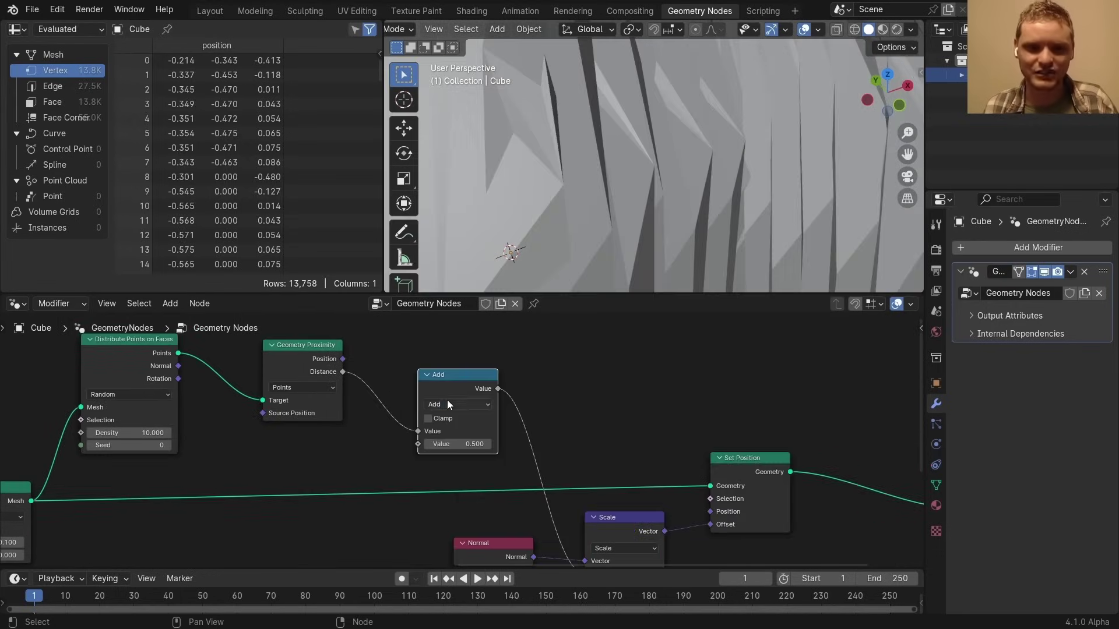
Set the Math node to Subtract with Distance in the second input, enable Clamp, and set the first value to 0.080
scroll(446, 401, "down", 1, "ctrl")
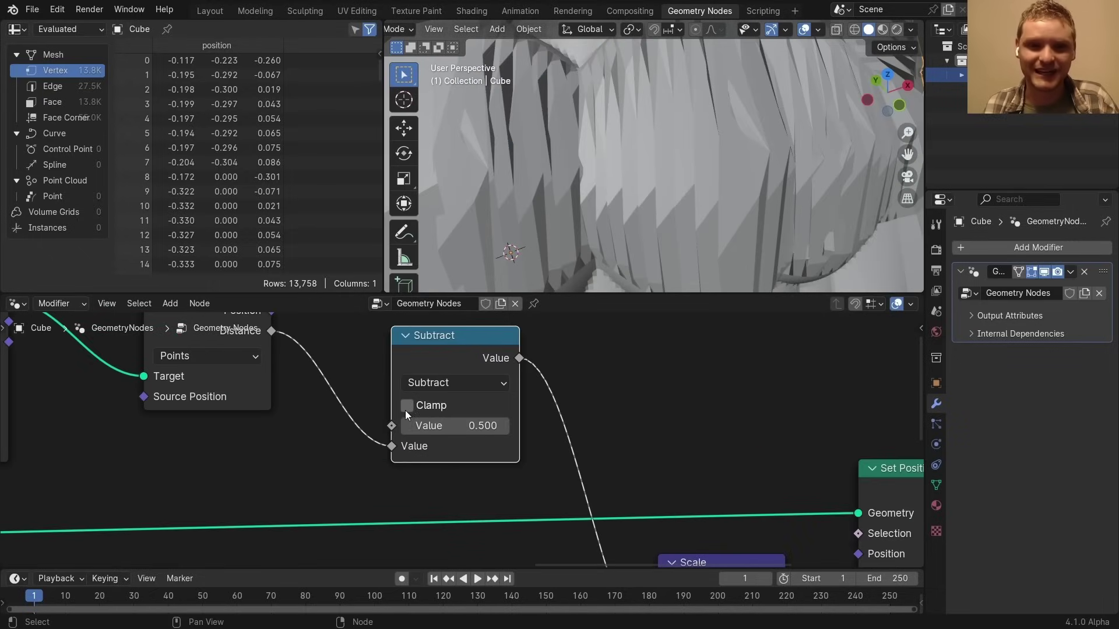
left_click(407, 409)
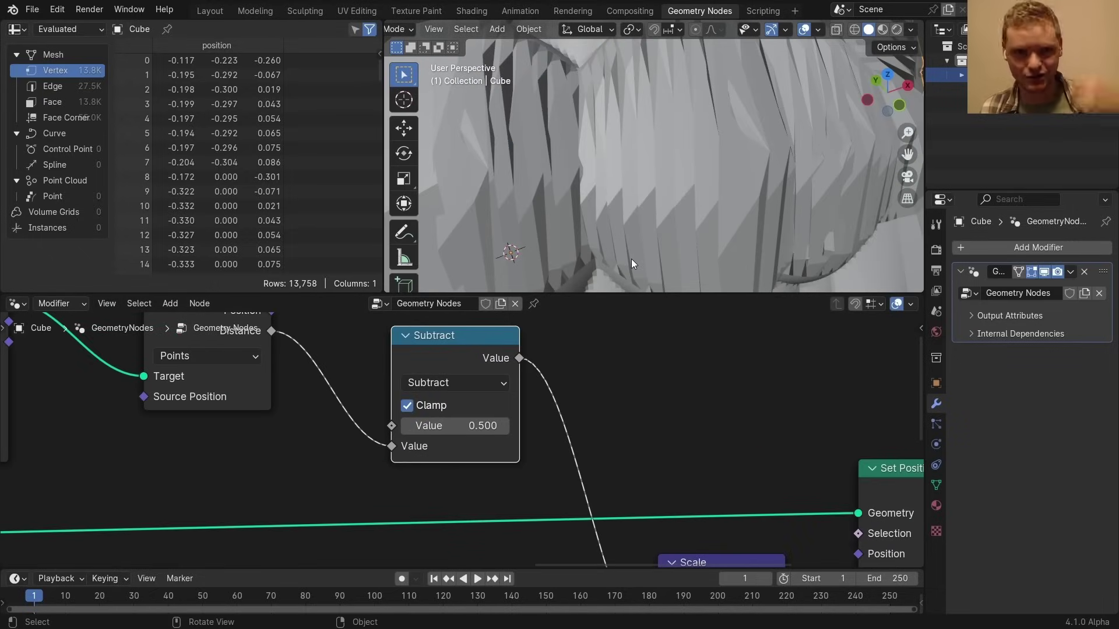
left_click_drag(507, 425, 443, 426, "shift")
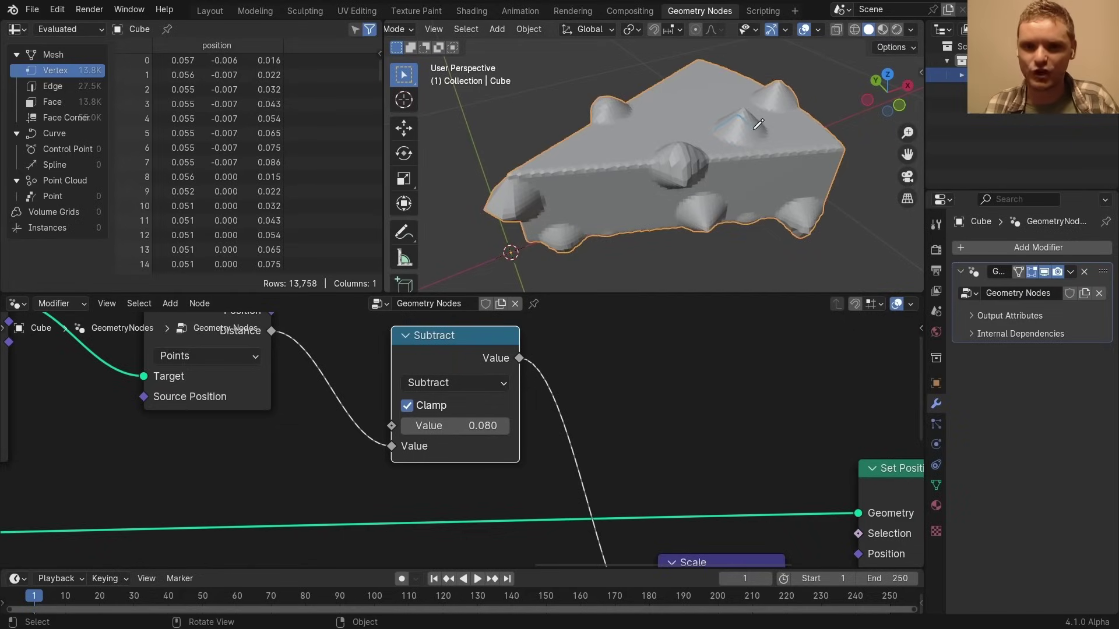
Add a second Math node after Subtract, set to Multiply without clamping and a value of -1, turning the bumps into dents
key("shift+d")
left_click(600, 387)
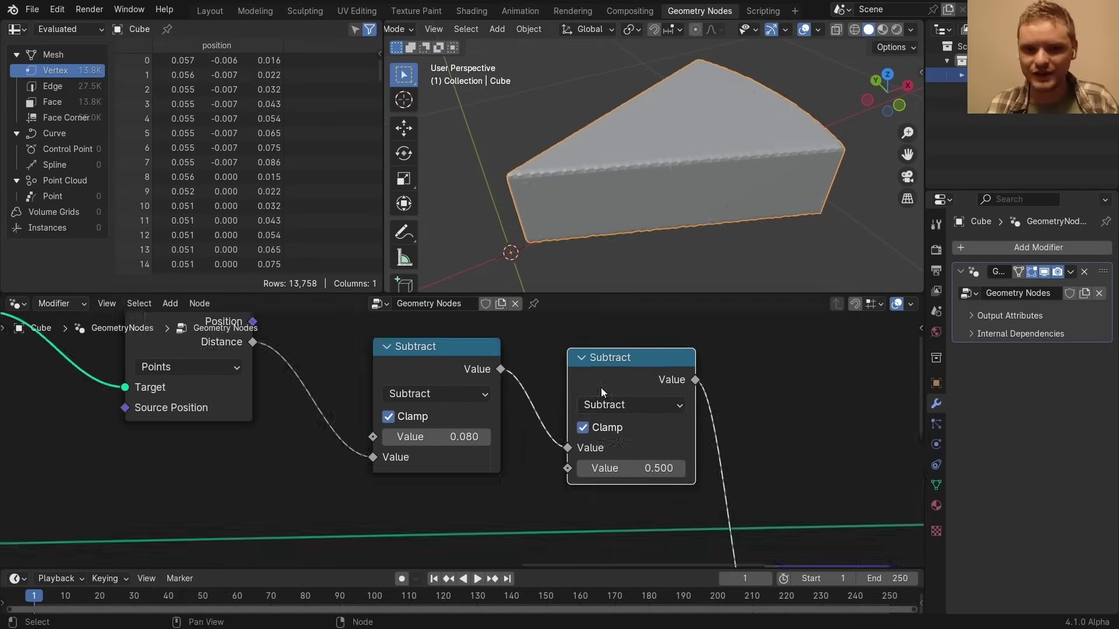
left_click(626, 404)
key("m")
left_click(601, 432)
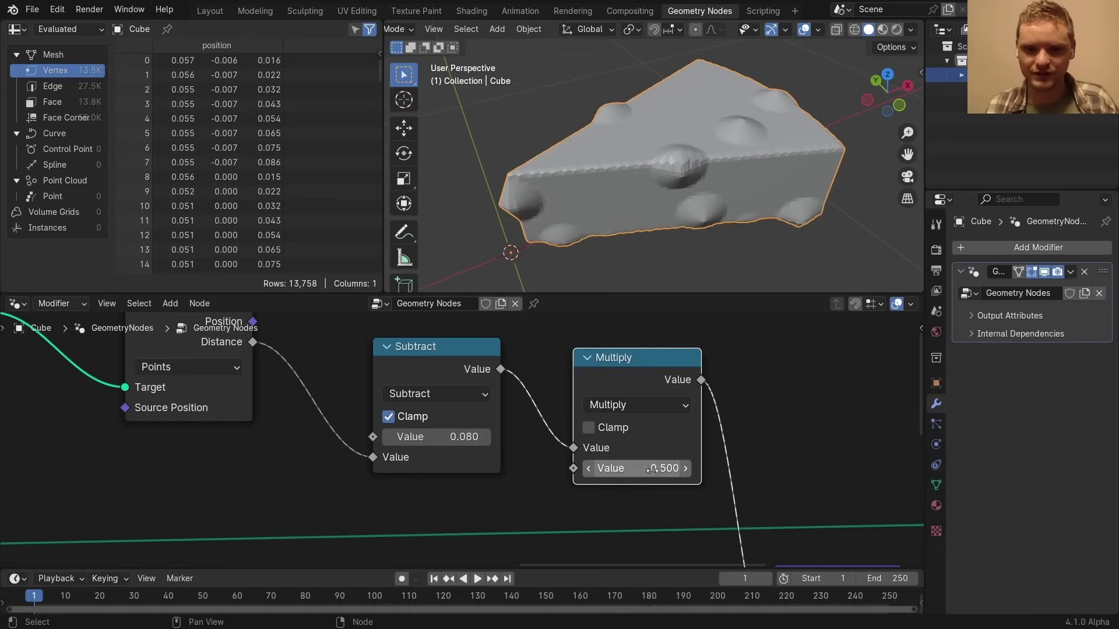
left_click(652, 469)
type("-1")
key("Return")
scroll(580, 103, "up", 5)
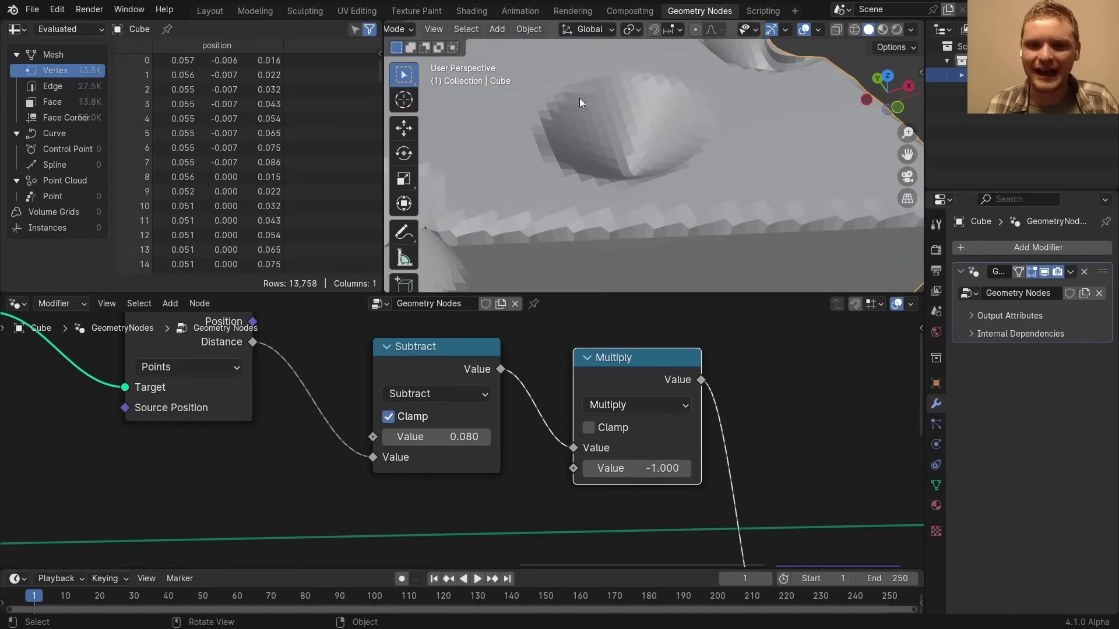
middle_click_drag(654, 120, 633, 280)
scroll(594, 397, "down", 5)
Move the Multiply node aside and insert a Color Ramp node between Subtract and Multiply
middle_click_drag(594, 396, 354, 385)
left_click_drag(355, 384, 585, 396)
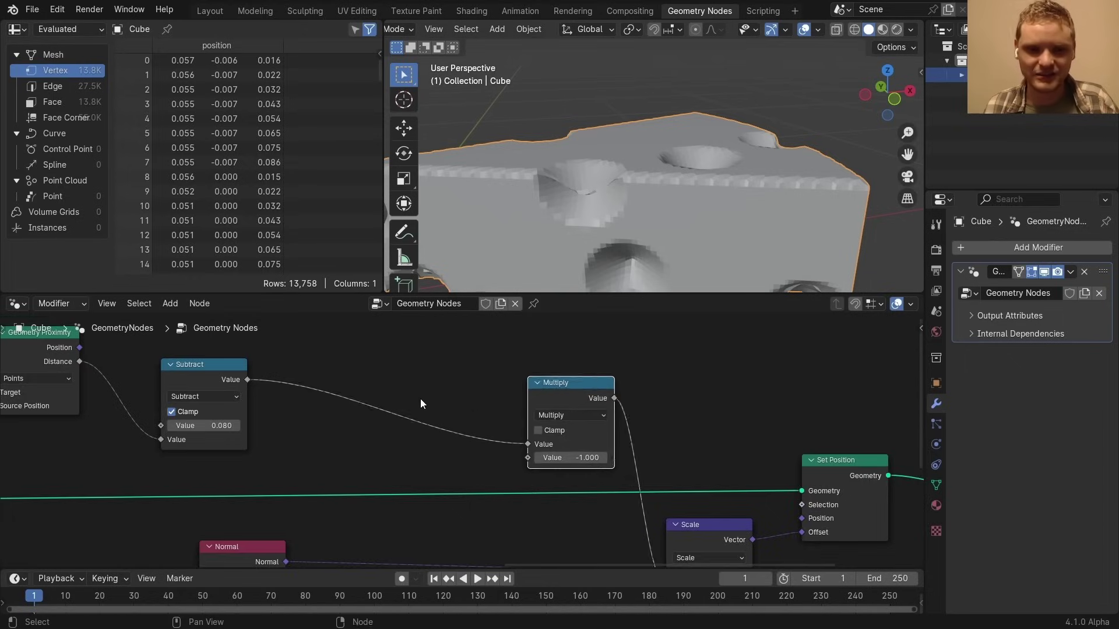
middle_click_drag(349, 382, 496, 416)
scroll(495, 416, "up", 1)
key("shift+a")
type("colo")
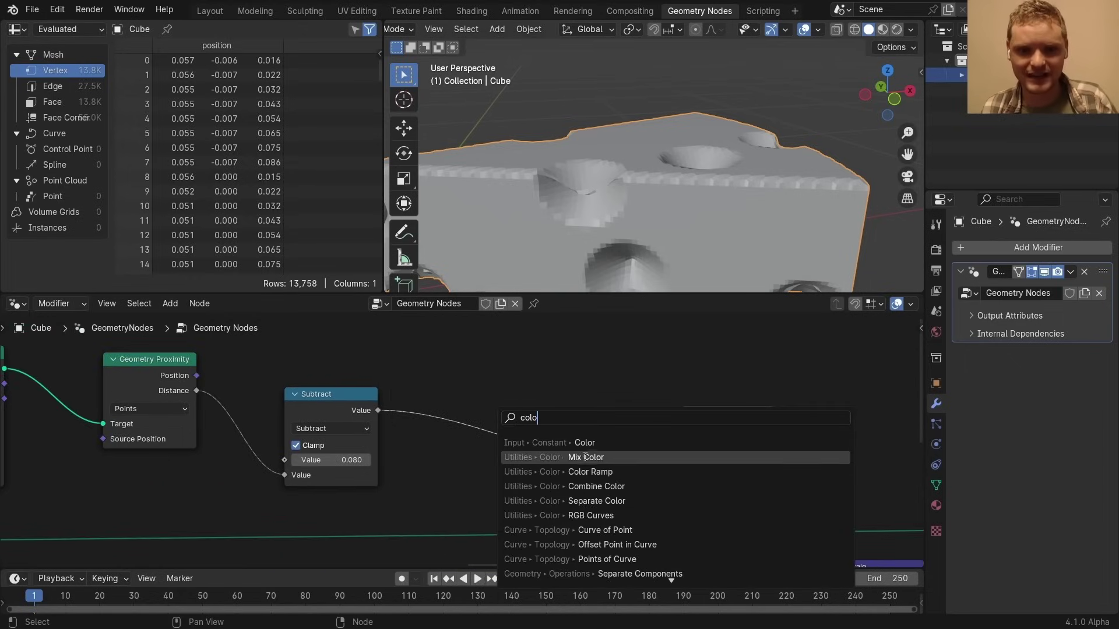
left_click(587, 467)
left_click(462, 439)
scroll(461, 439, "up", 2)
scroll(482, 409, "up", 1)
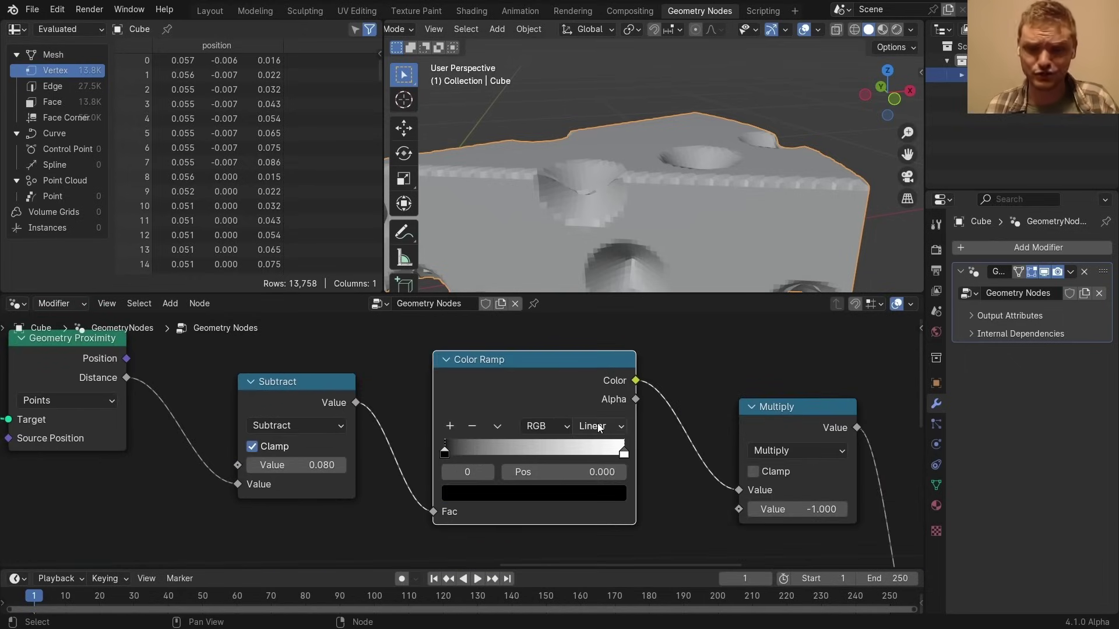
Set the Color Ramp's interpolation to Cardinal and fine-tune its stops, with the black stop at position 0.004
left_click(600, 428)
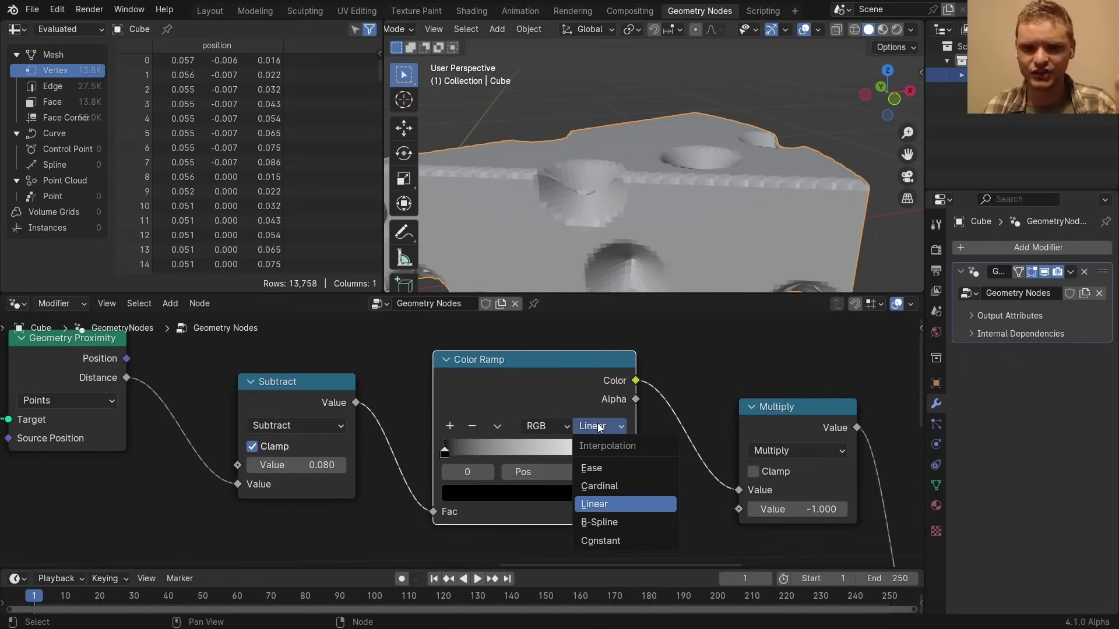
left_click(601, 487)
middle_click_drag(696, 169, 682, 222)
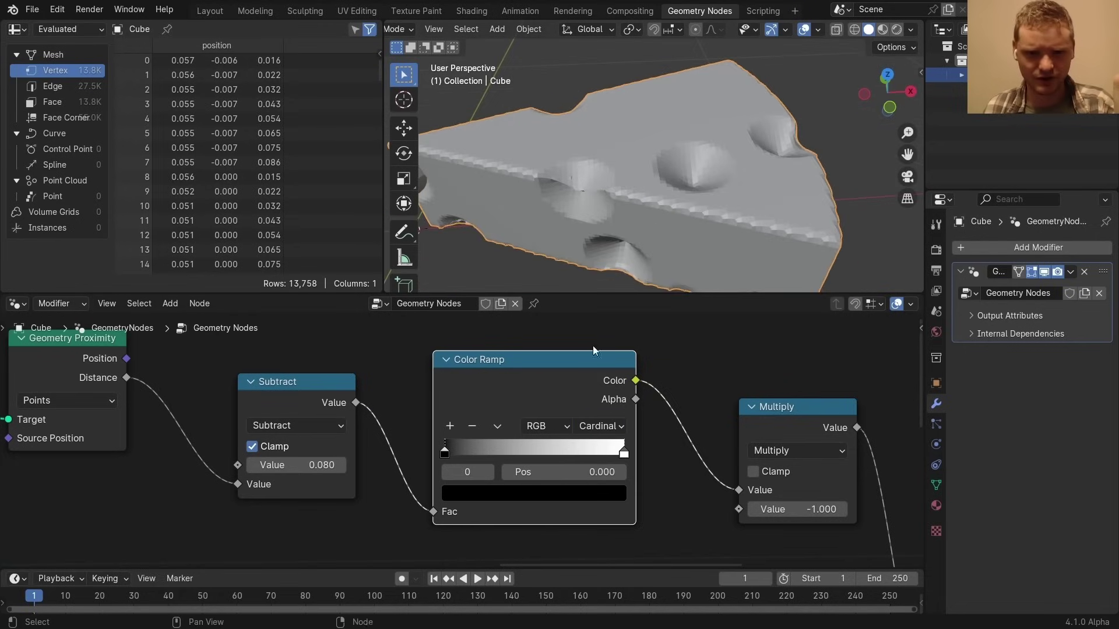
left_click(623, 452)
mouse_move(574, 472)
left_mouse_down("shift")
mouse_move(513, 472)
mouse_move(574, 472)
left_mouse_up("shift")
left_click(450, 472)
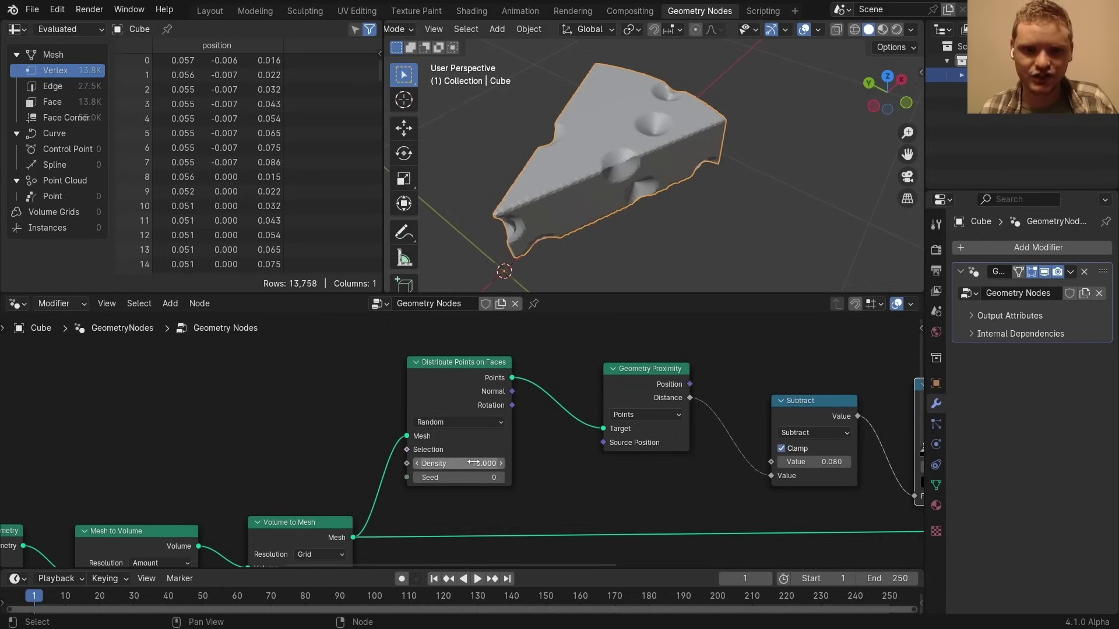
Set the Distribute Points on Faces density to 8.4 and its seed to 5
left_click_drag(496, 463, 472, 461)
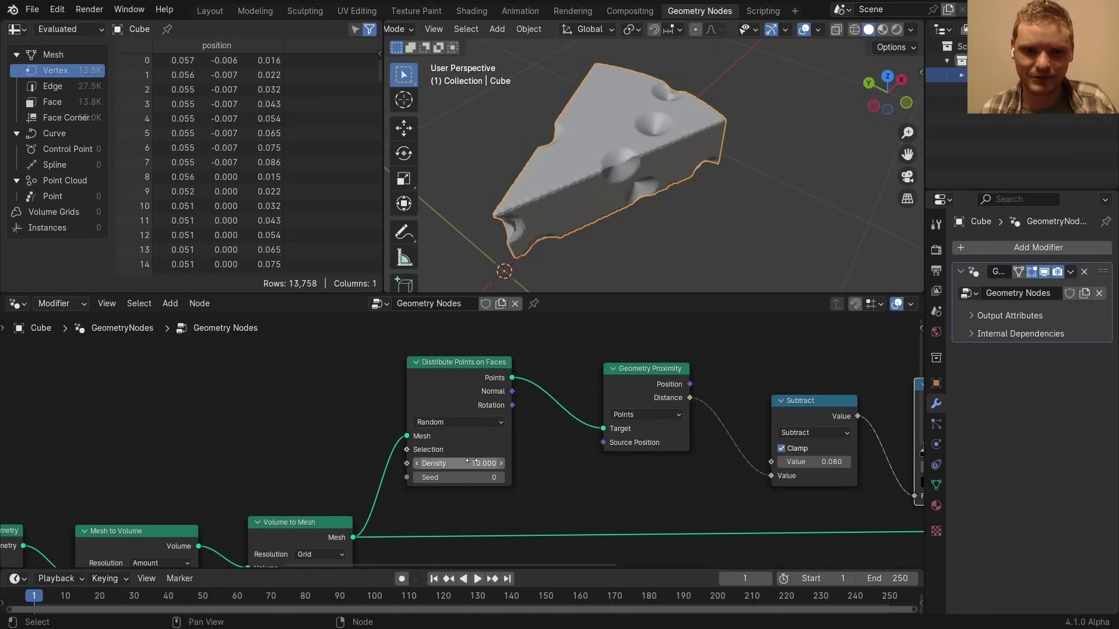
key("Return")
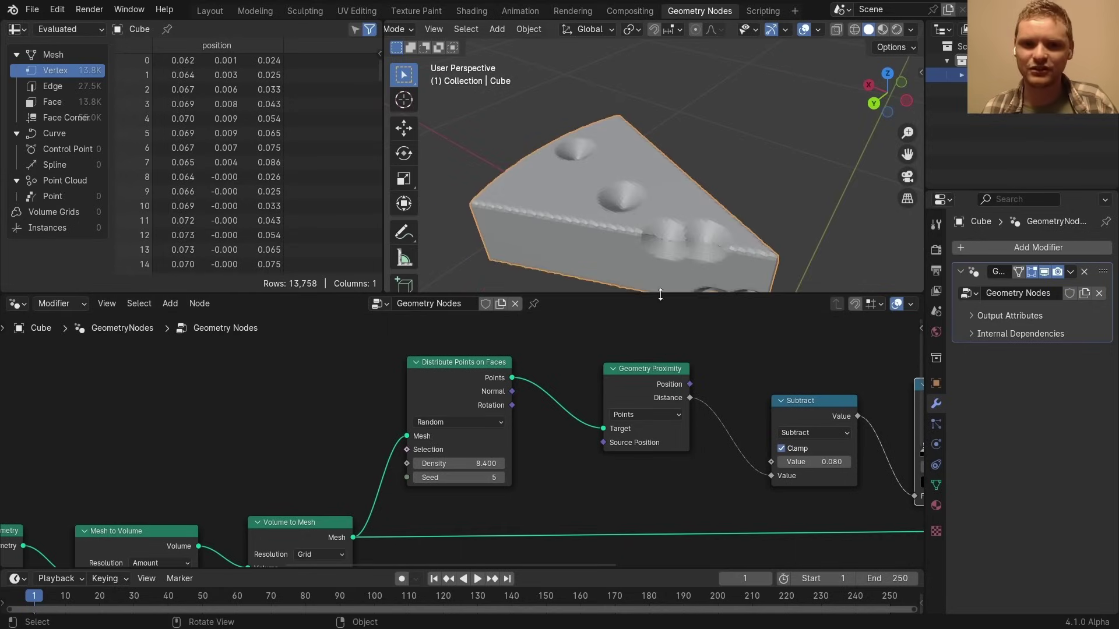
scroll(632, 429, "right", 8, "ctrl")
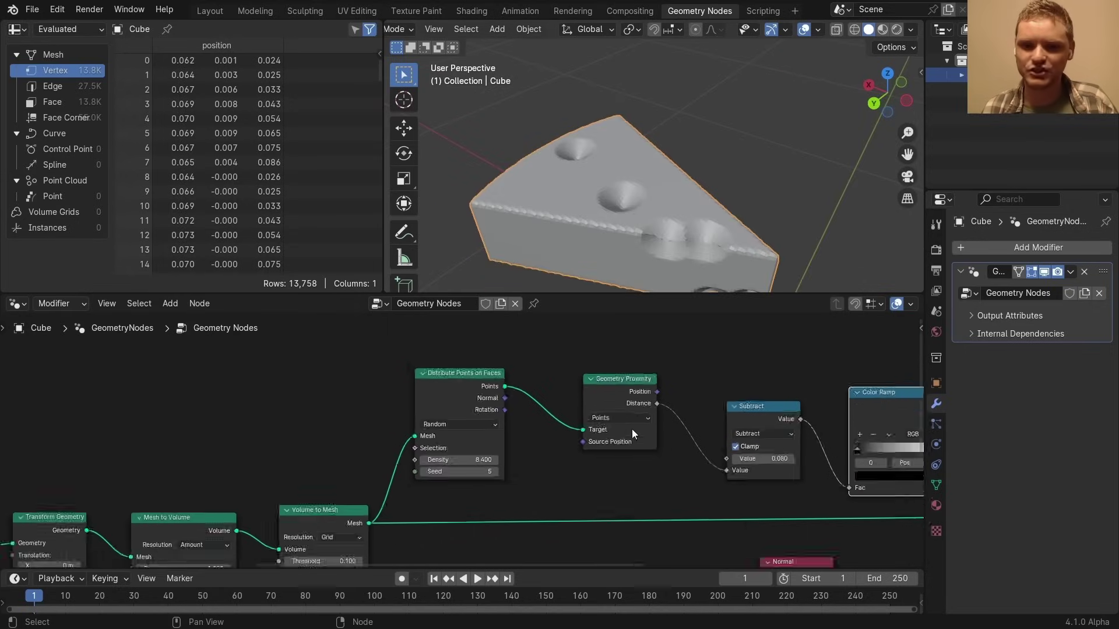
Insert a Set Shade Smooth node between Set Position and Group Output
scroll(458, 458, "down", 6)
middle_click_drag(707, 456, 225, 437)
scroll(467, 443, "up", 2)
key("shift+a")
type("set sh")
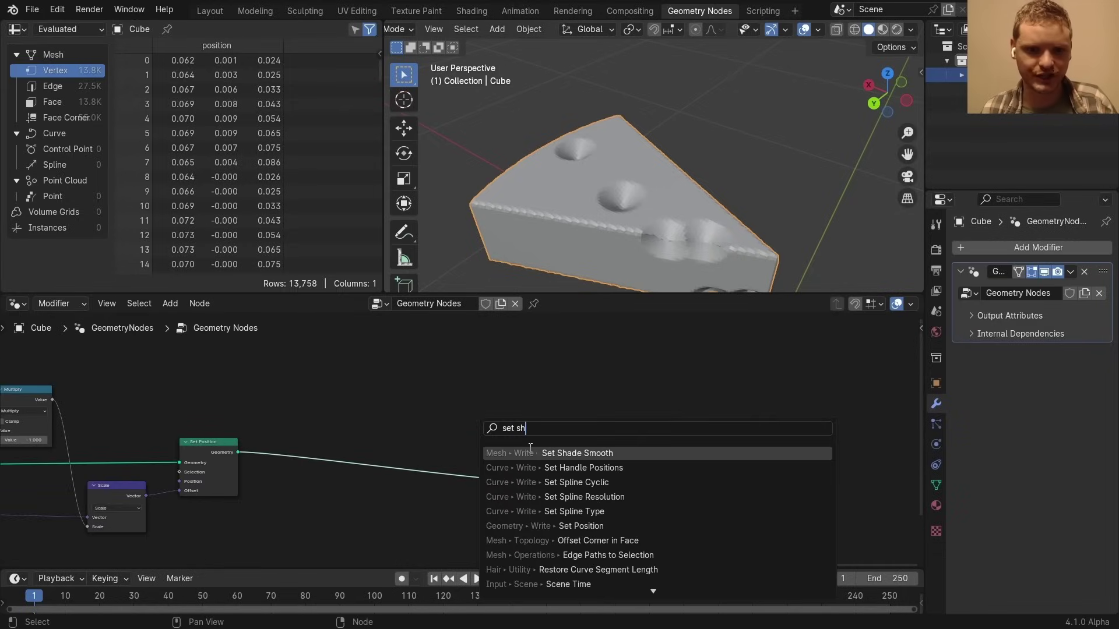
key("Return")
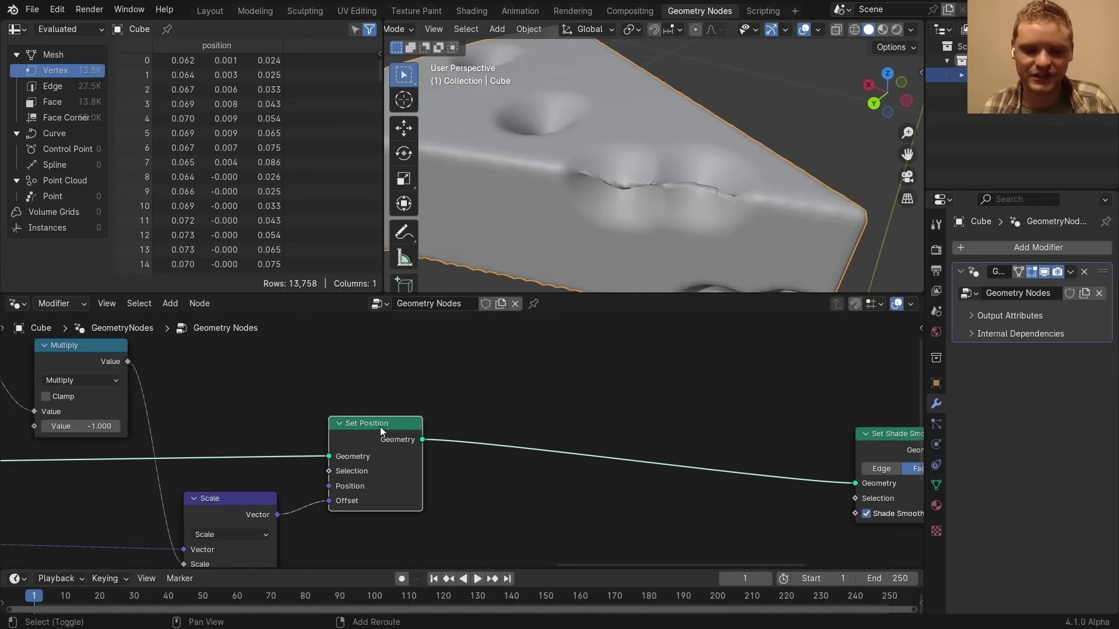
Place a second Set Position node before Set Shade Smooth and drive its Position with a Position input node
left_click(729, 420)
middle_click_drag(610, 474, 615, 405)
left_click_drag(681, 410, 334, 501)
type("po")
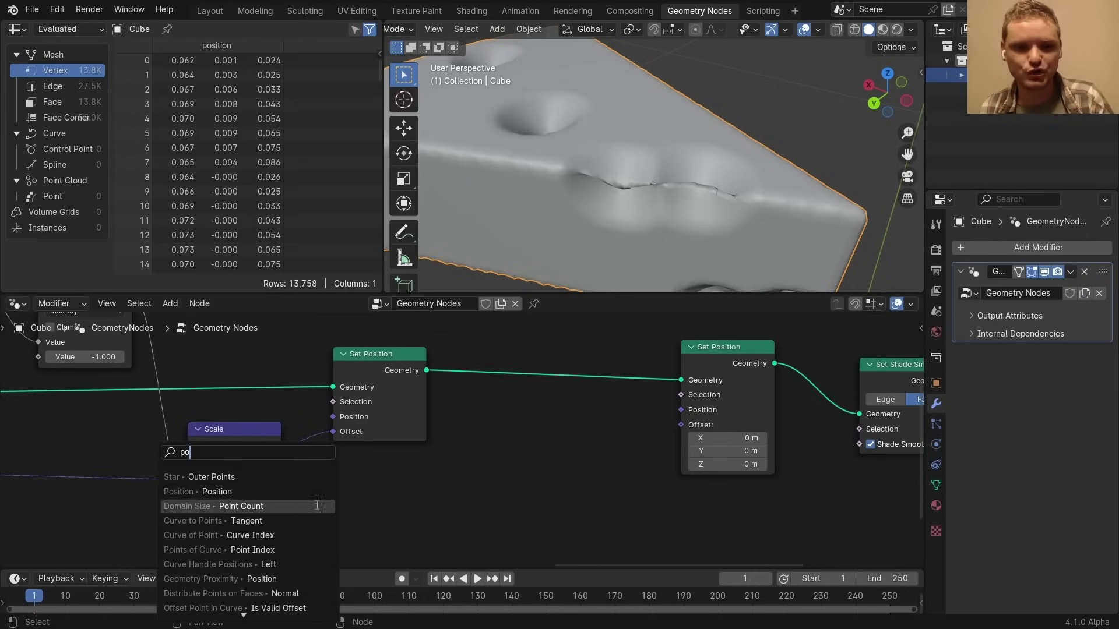
left_click(278, 490)
left_click(351, 482)
Insert a Blur Attribute node of type Vector between Position and the second Set Position, with 3 iterations
key("shift+a")
type("blu")
left_click(421, 477)
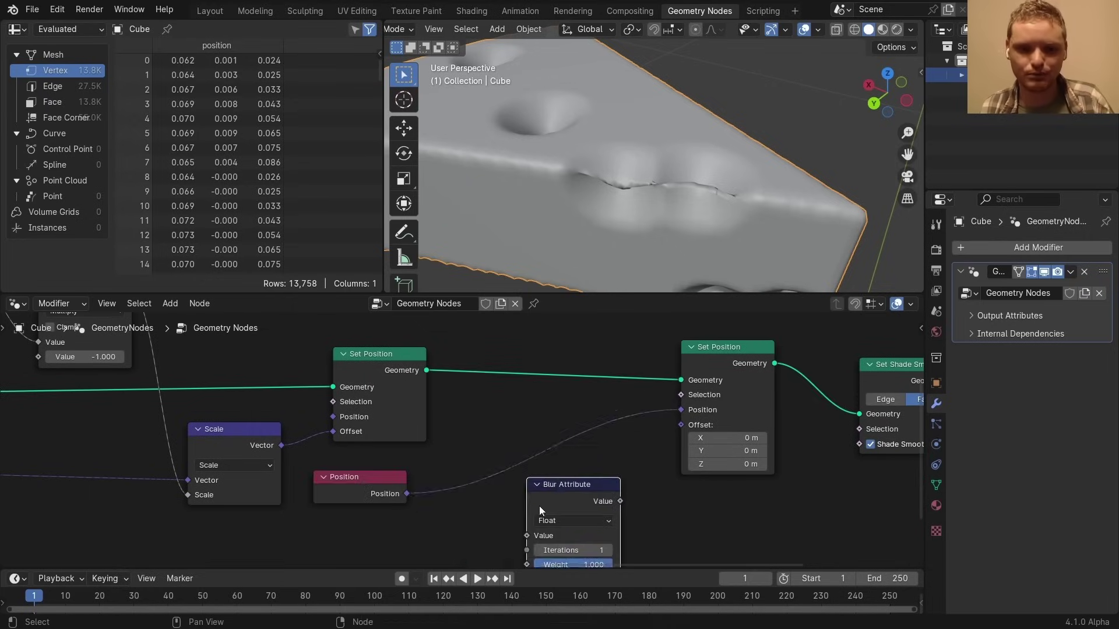
left_click(483, 389)
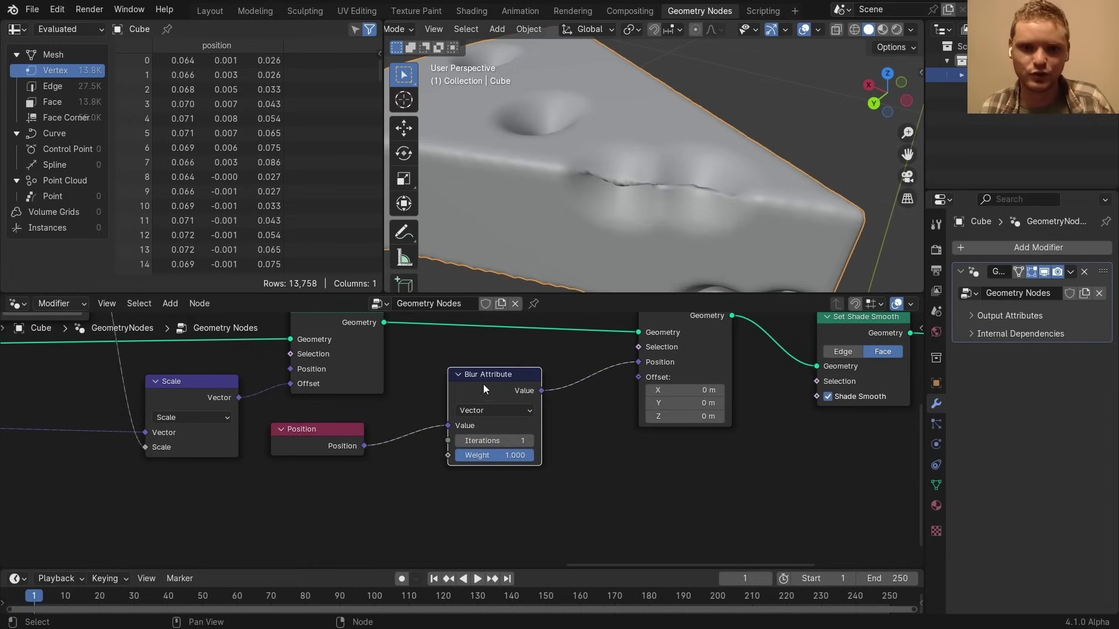
left_click(533, 442)
left_click(532, 442)
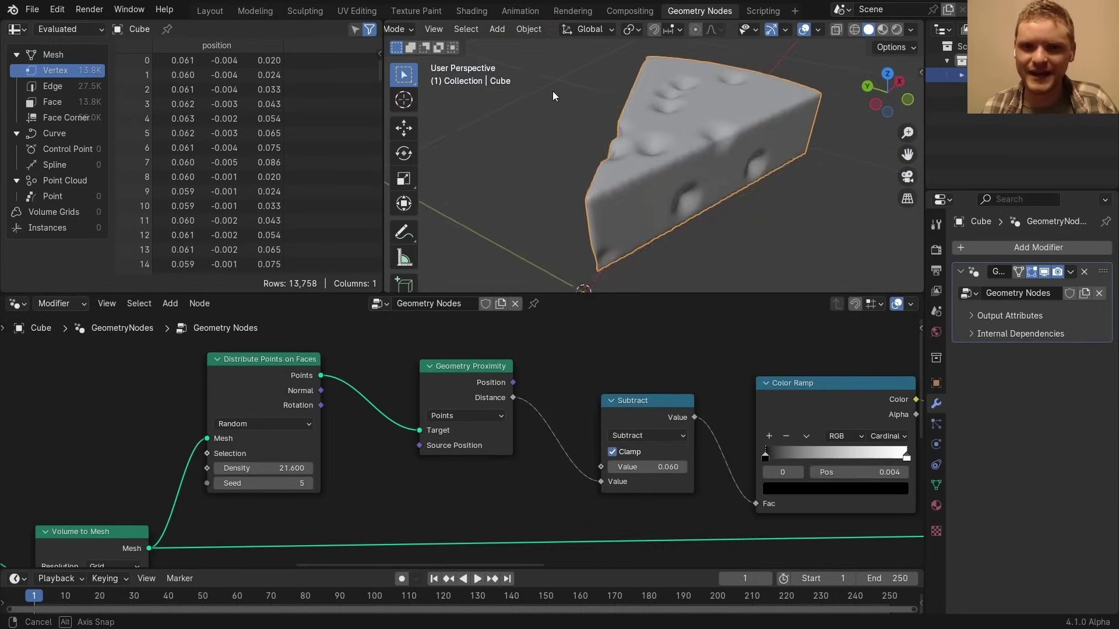
Check the smoothed cheese wedge from several sides and save the file
middle_click_drag(552, 91, 635, 225)
key("ctrl+s")
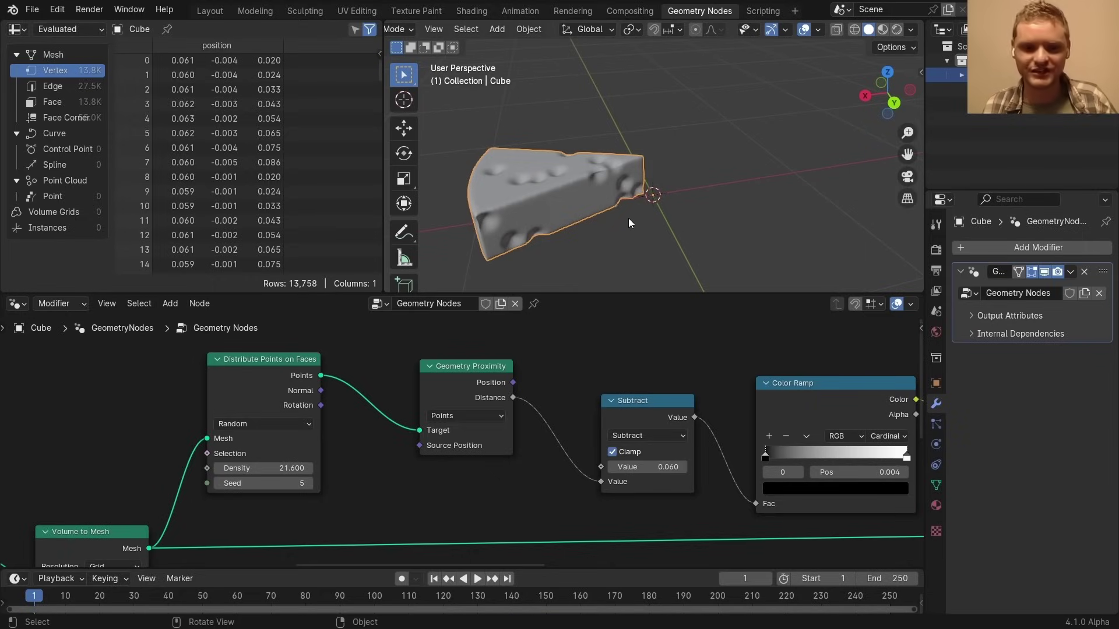
left_click_drag(624, 234, 626, 117)
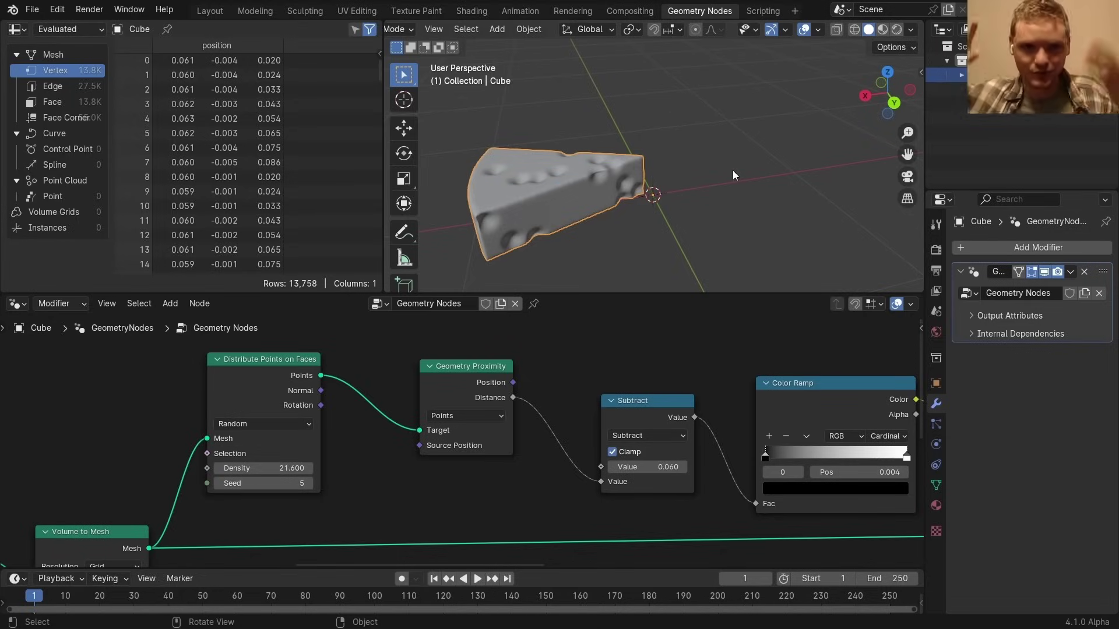
Add a Grid mesh node and combine it with the shaded wedge through a Join Geometry node before Group Output
scroll(603, 484, "down", 10)
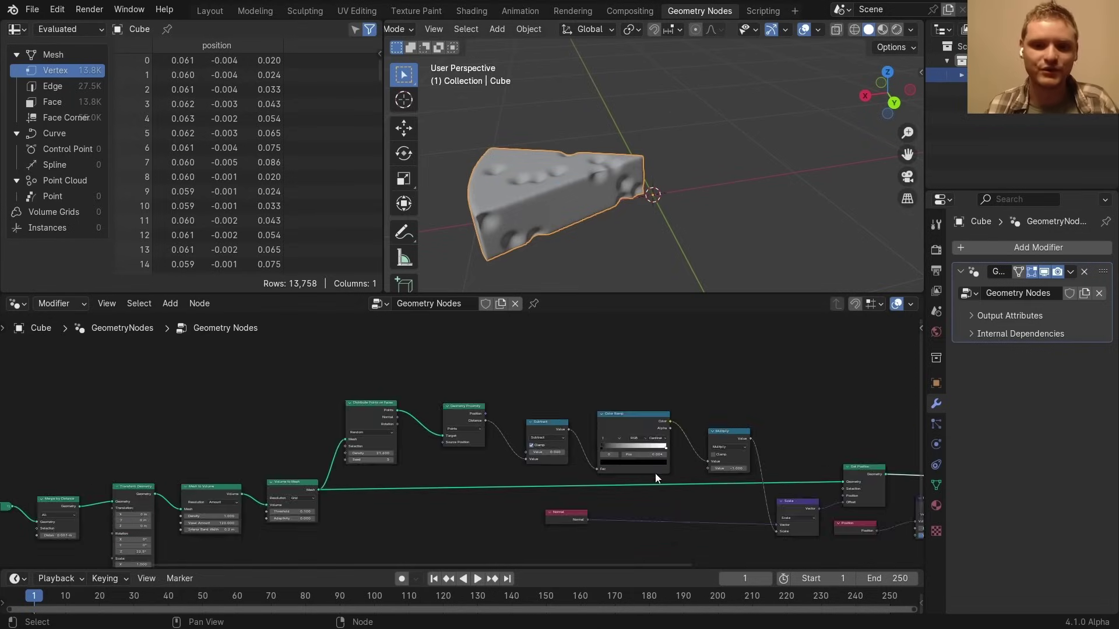
middle_click_drag(657, 477, 195, 385)
scroll(470, 437, "up", 7)
middle_click_drag(470, 437, 409, 480)
key("shift+a")
type("gr")
left_click(470, 475)
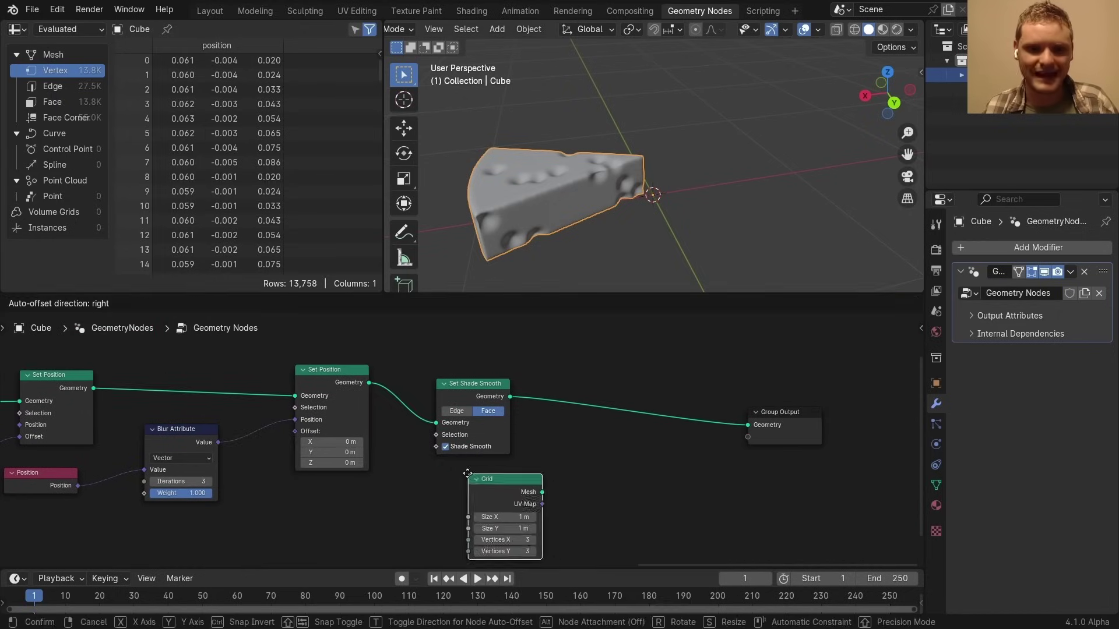
left_click(438, 466)
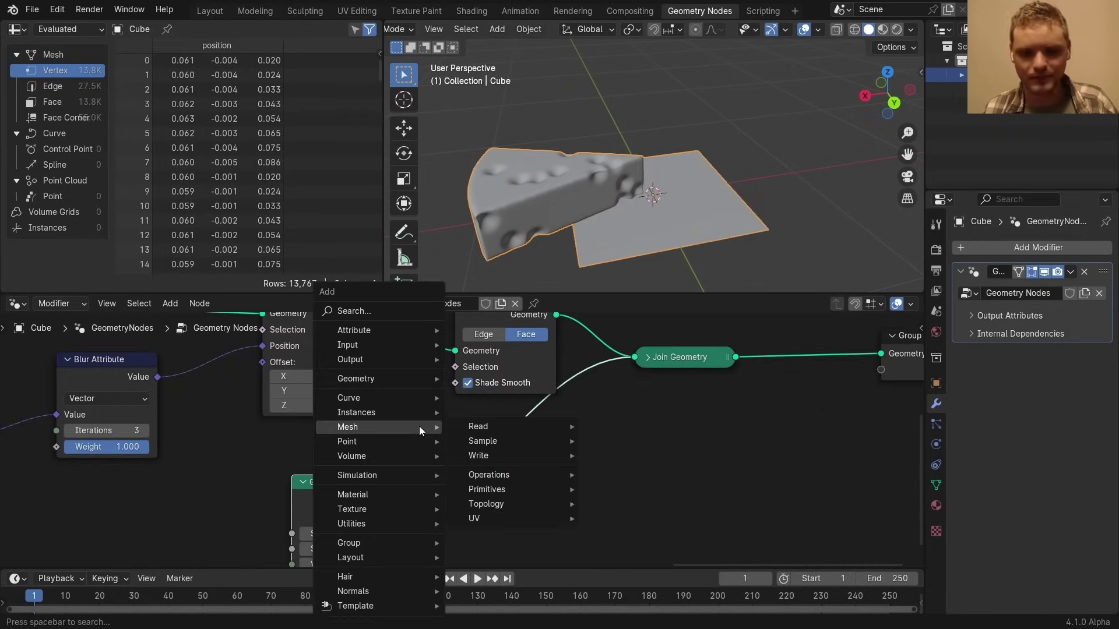
Insert a Transform Geometry node between Grid and Join Geometry, with a 90° Y rotation and a 0.04 m Z translation
type("tran")
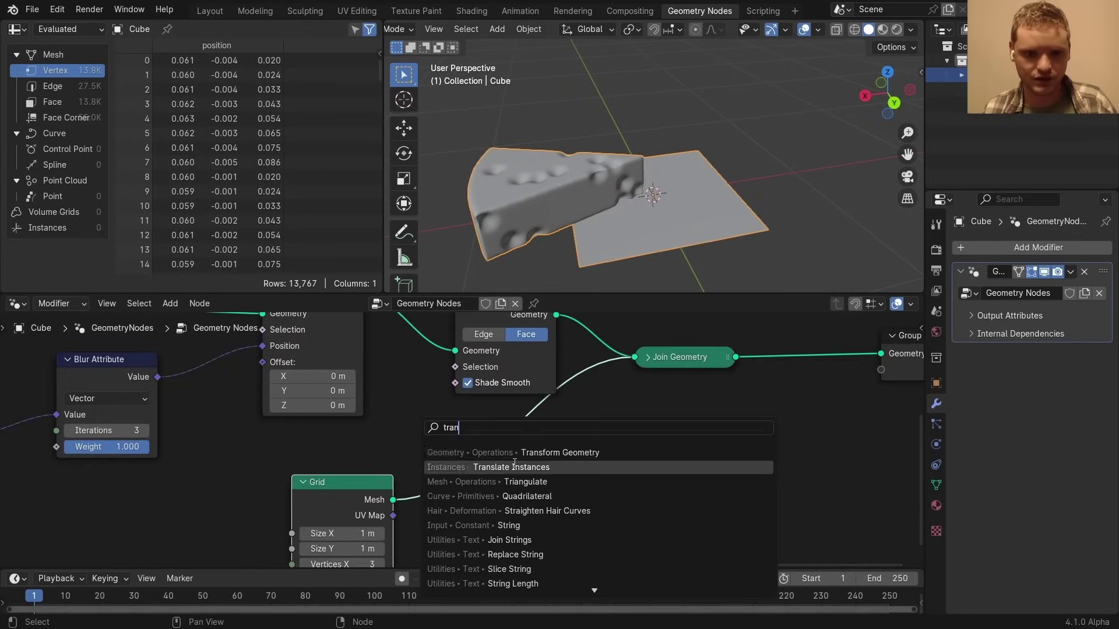
key("Return")
left_click(481, 435)
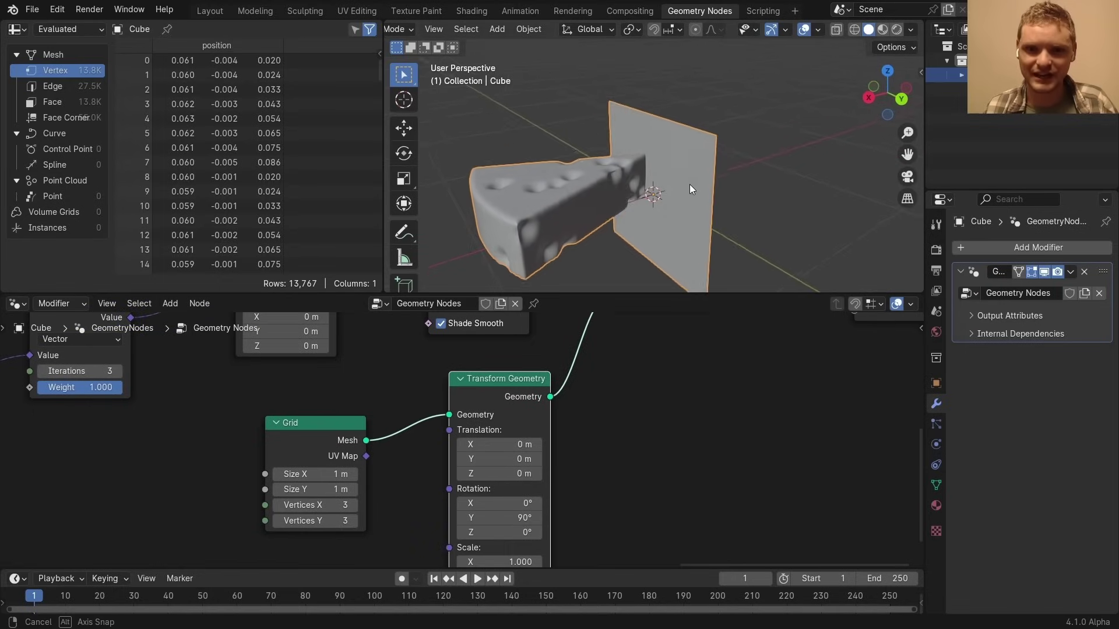
left_click_drag(496, 473, 511, 474, "shift")
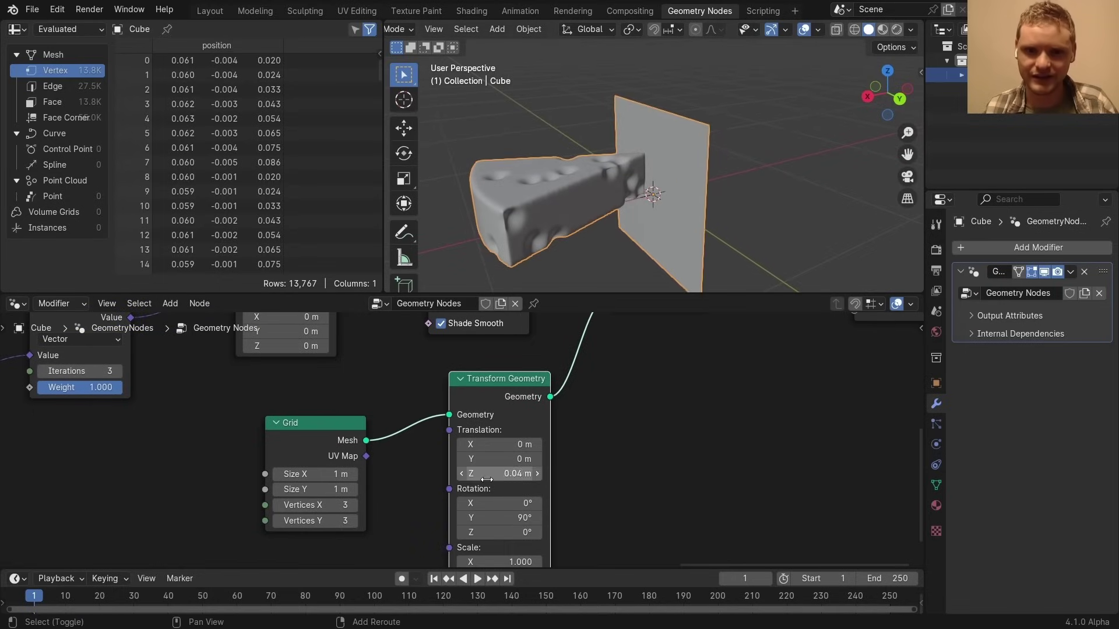
Cancel the Z translation change and move the Grid node farther from Transform Geometry to make room between them
right_click(511, 473)
middle_click_drag(322, 440, 532, 407)
left_click_drag(532, 406, 235, 394)
key("shift+a")
key("Escape")
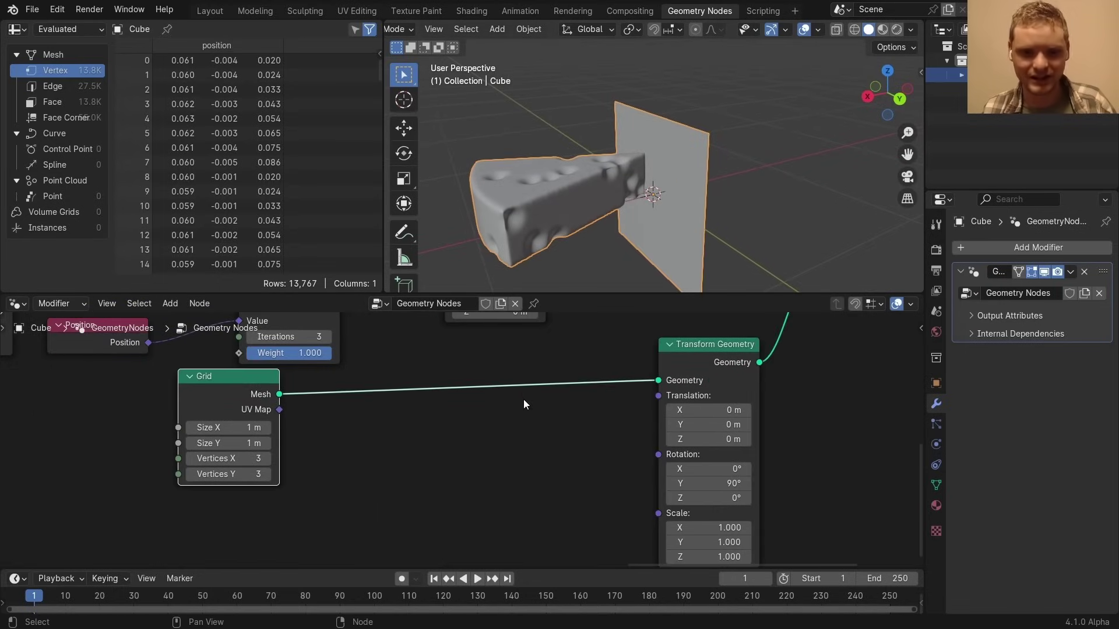
Add a Noise Texture node set to 1D and connect its Color output to the Transform Geometry Translation input
key("shift+a")
left_click(401, 460)
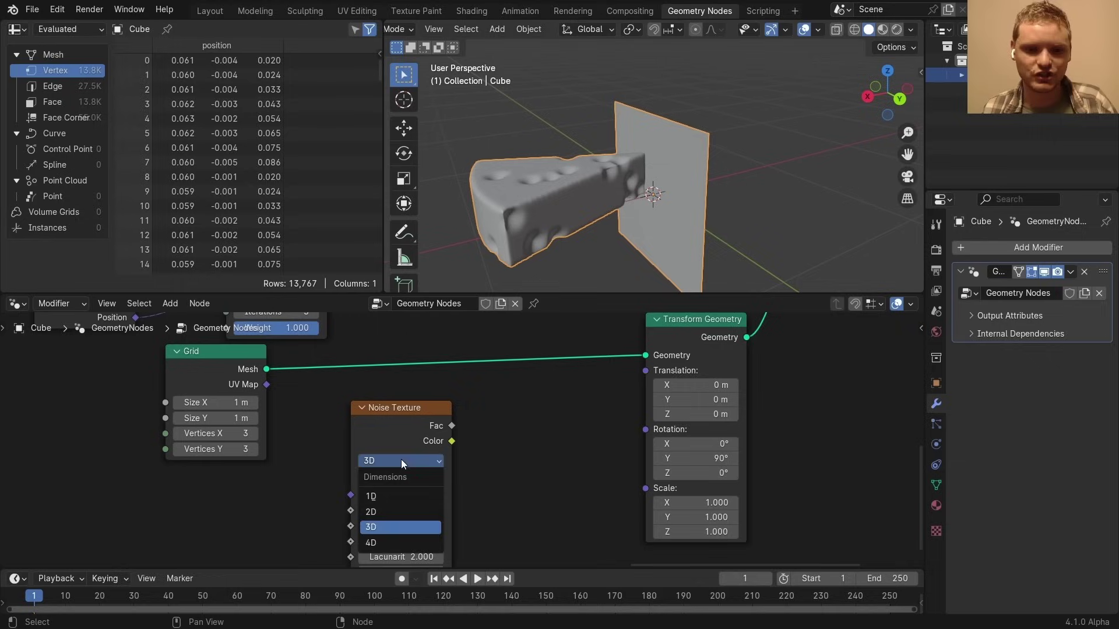
key("d")
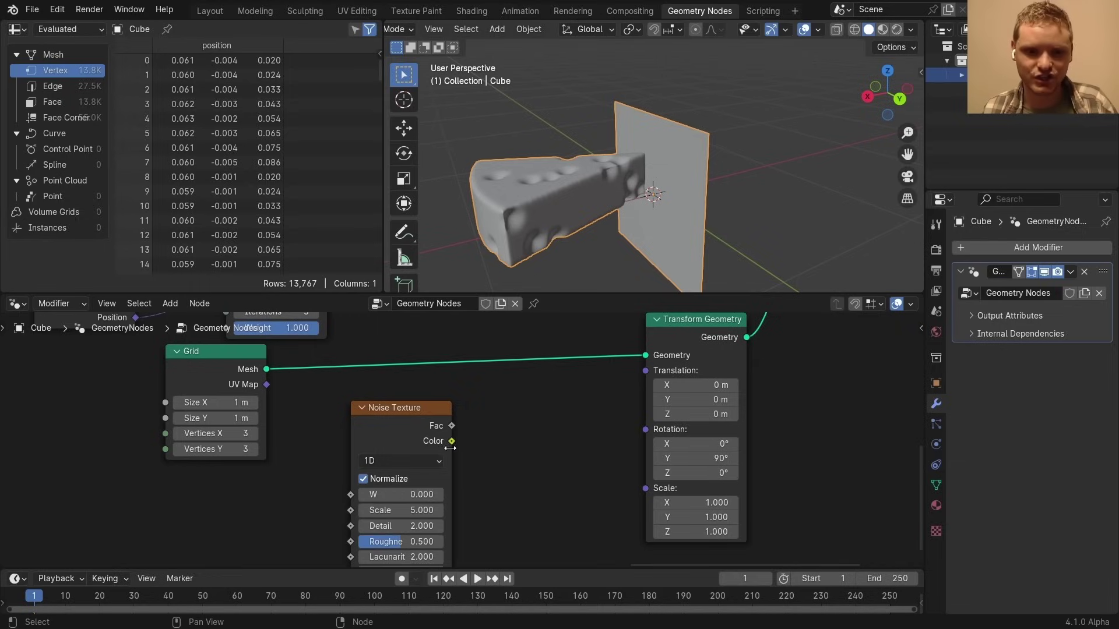
left_click_drag(452, 442, 646, 370)
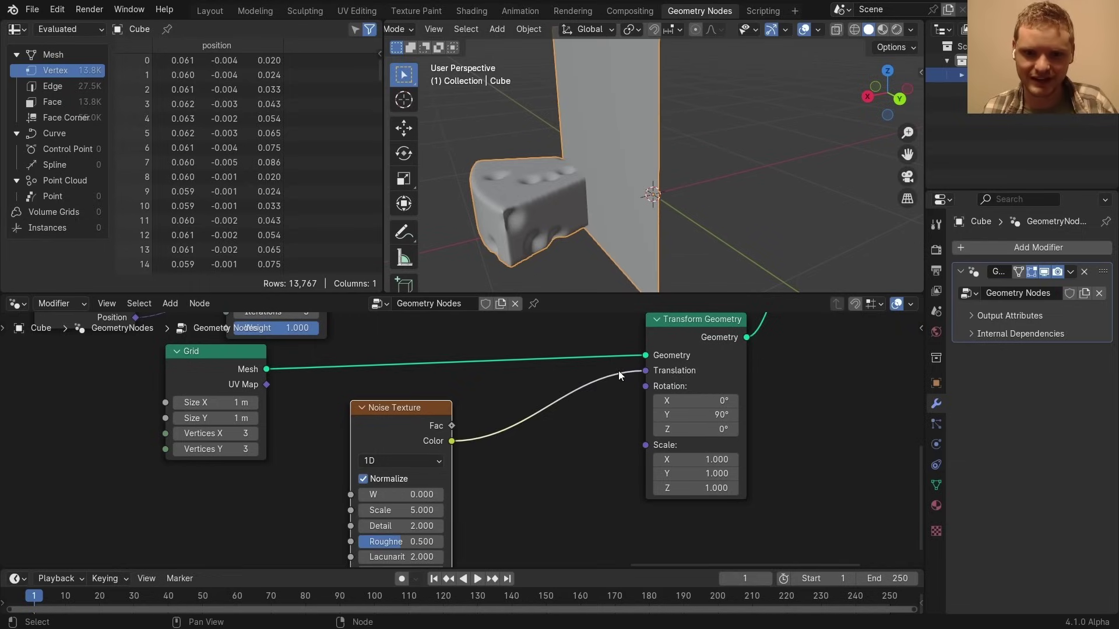
Try the 3D dimension setting on the Noise Texture node and undo the change
left_click(384, 461)
left_click(386, 527)
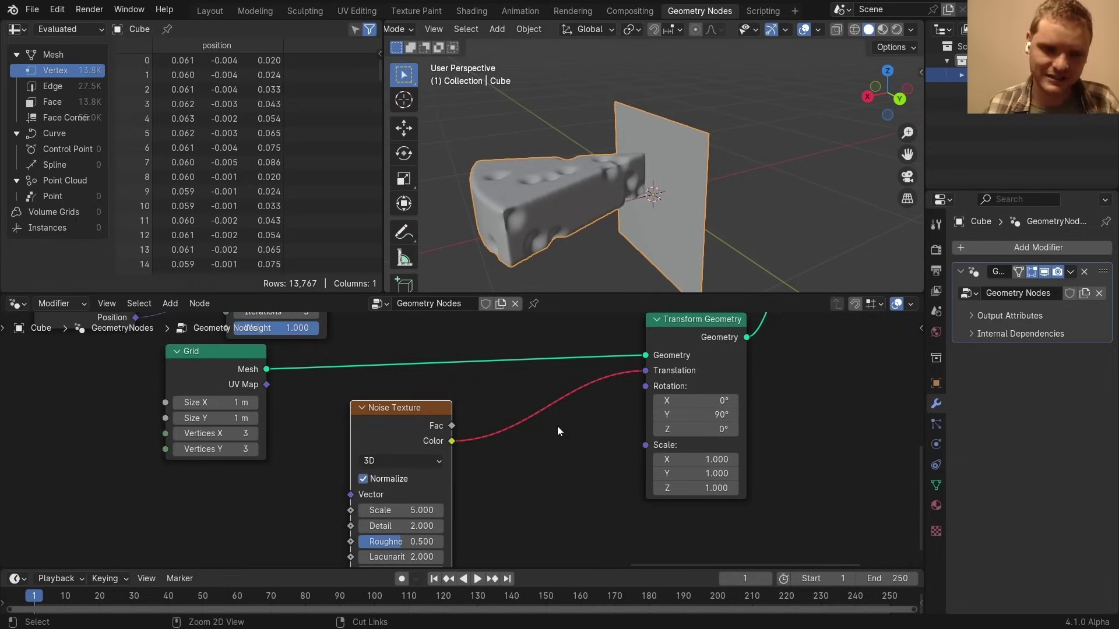
key("ctrl+z")
Add a Scene Time node with its Frame output feeding the Noise Texture W input
middle_click_drag(402, 495, 592, 418)
scroll(592, 417, "up", 1)
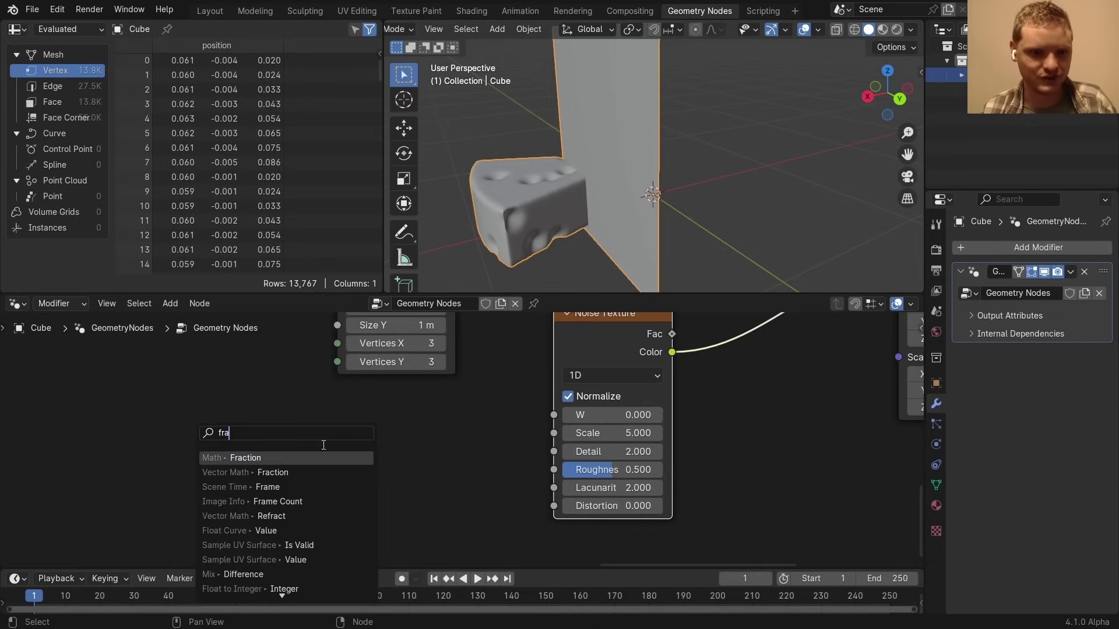
type("m")
left_click(298, 458)
left_click(280, 425)
Insert a Math node set to Divide, with a divisor of 10, between Scene Time's Frame output and the Noise Texture W input
key("shift+a")
type("math")
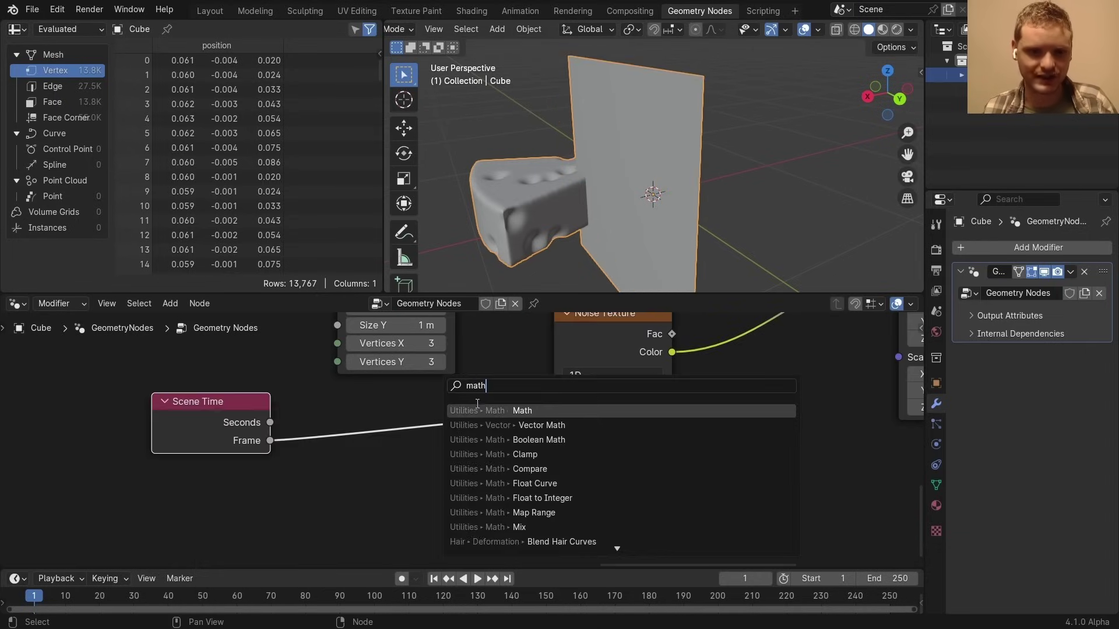
left_click(476, 407)
left_click(355, 450)
key("ctrl+slash")
left_click(407, 512)
type("1")
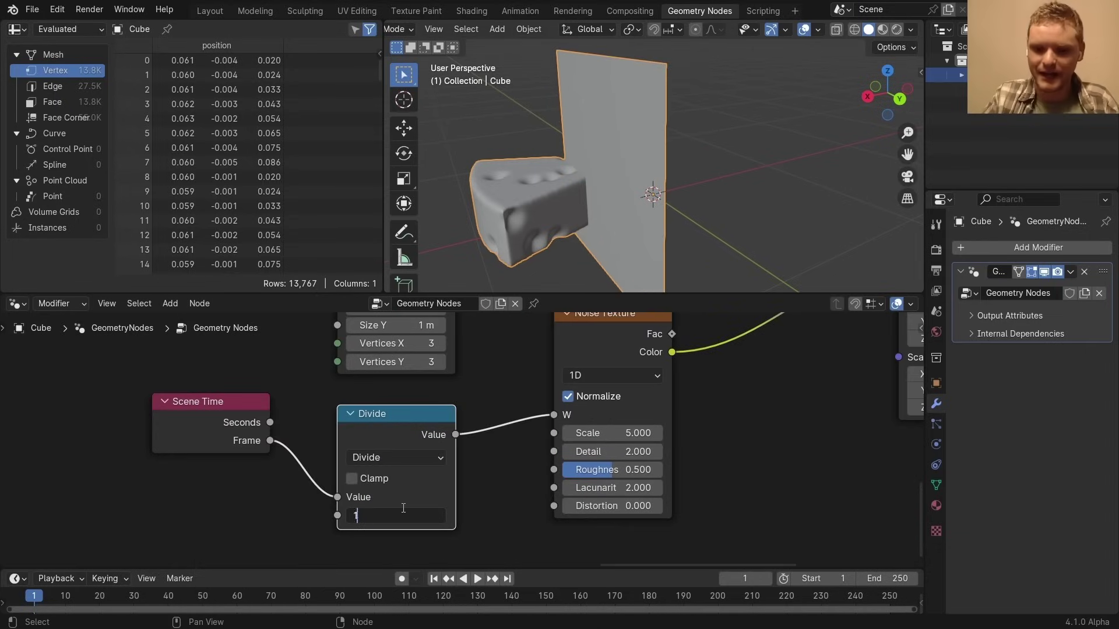
type("0")
key("Return")
Set the Divide node's divisor to 100 and play the animation to check the plane's motion in the right view
key("space")
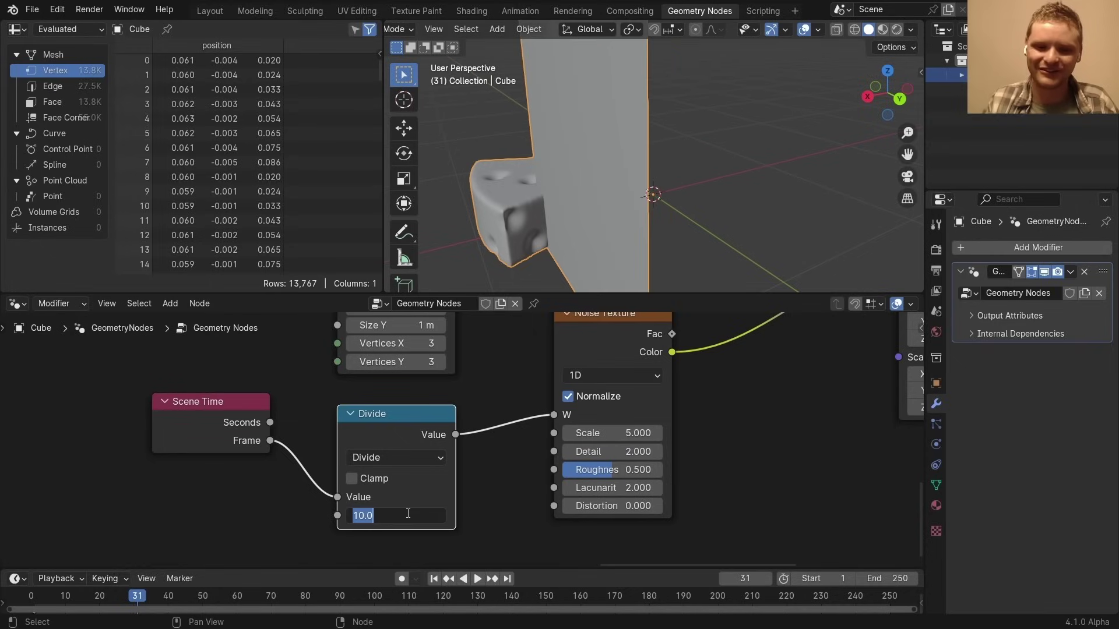
type("100")
key("Return")
left_click(867, 96)
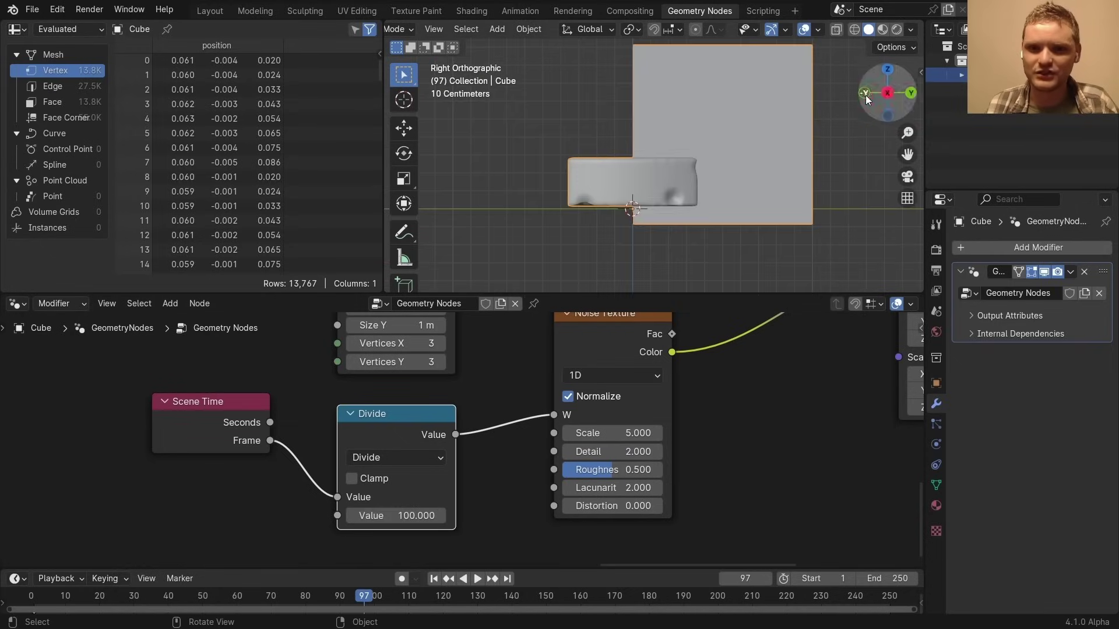
key("space")
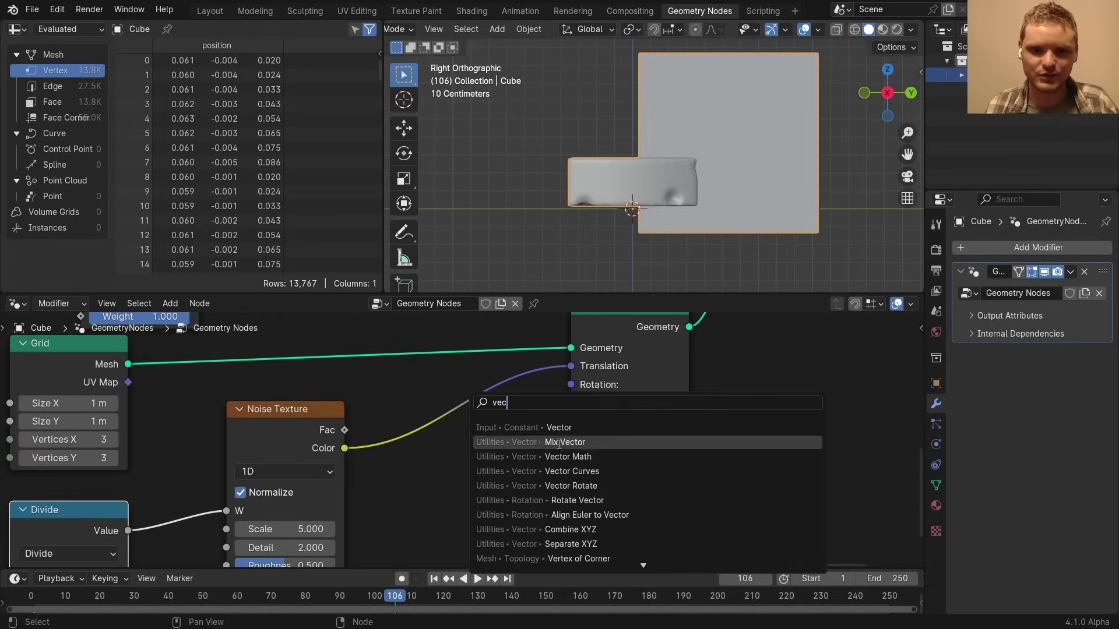
Insert a Vector Math node set to Subtract, with all three components at 0.5, between Noise Texture Color and Translation
key("Return")
left_click(455, 408)
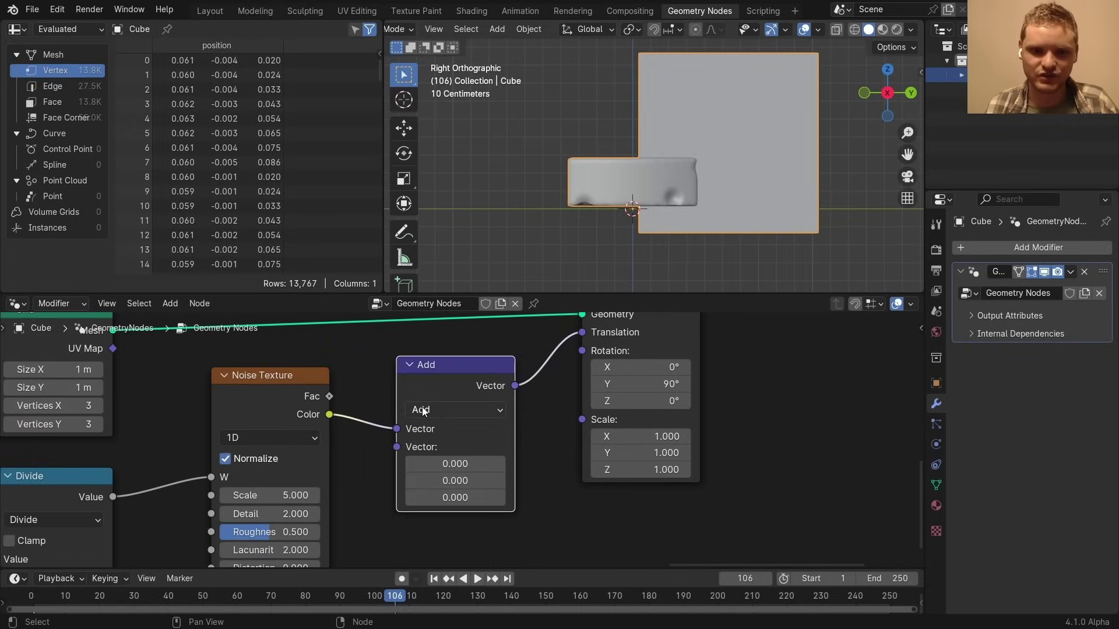
left_click(458, 410)
left_click(458, 423)
left_click_drag(465, 470, 465, 498)
type("0.5")
key("Return")
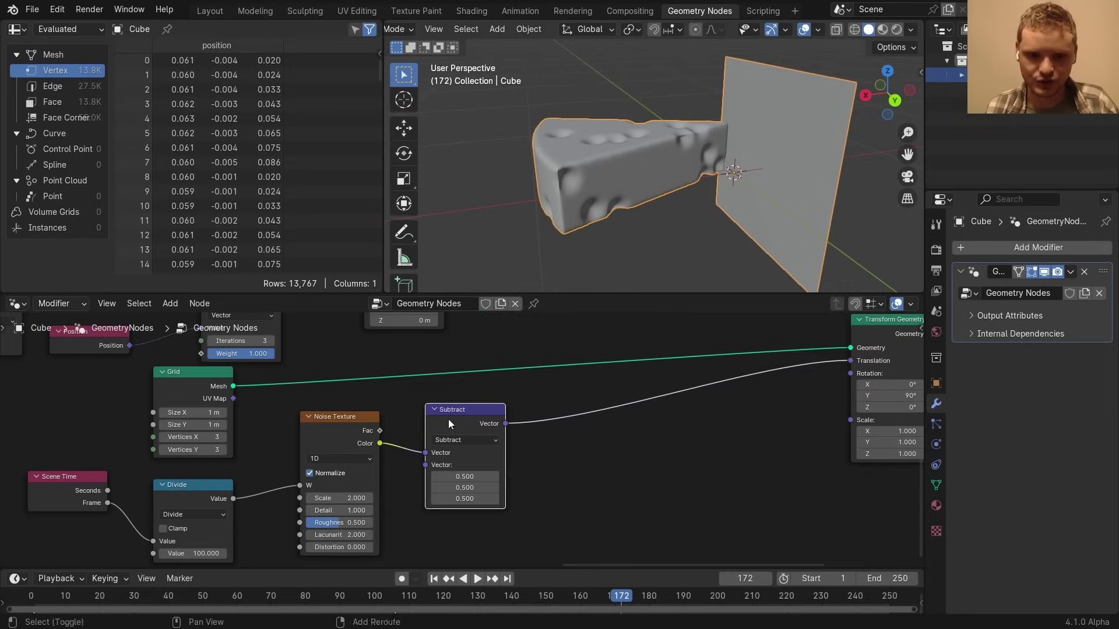
Insert a Vector Math node set to Scale by 0.5 between Subtract and Translation, and play the animation from the first frame
left_click(594, 423)
left_click(584, 411)
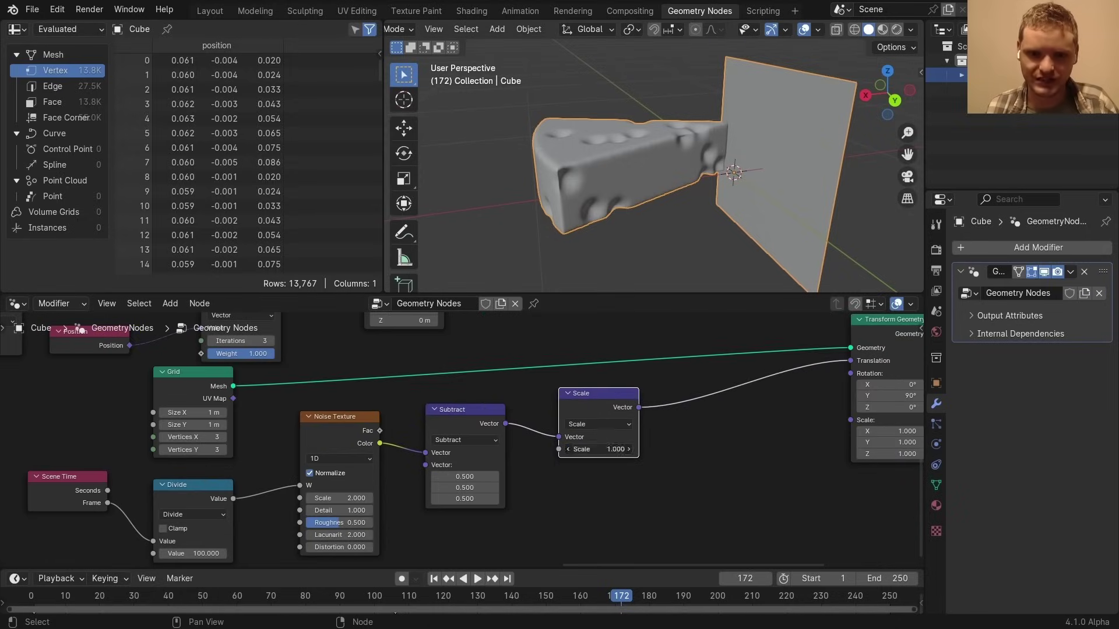
left_click(609, 450)
type("0.5")
key("Return")
key("shift+Left")
key("space")
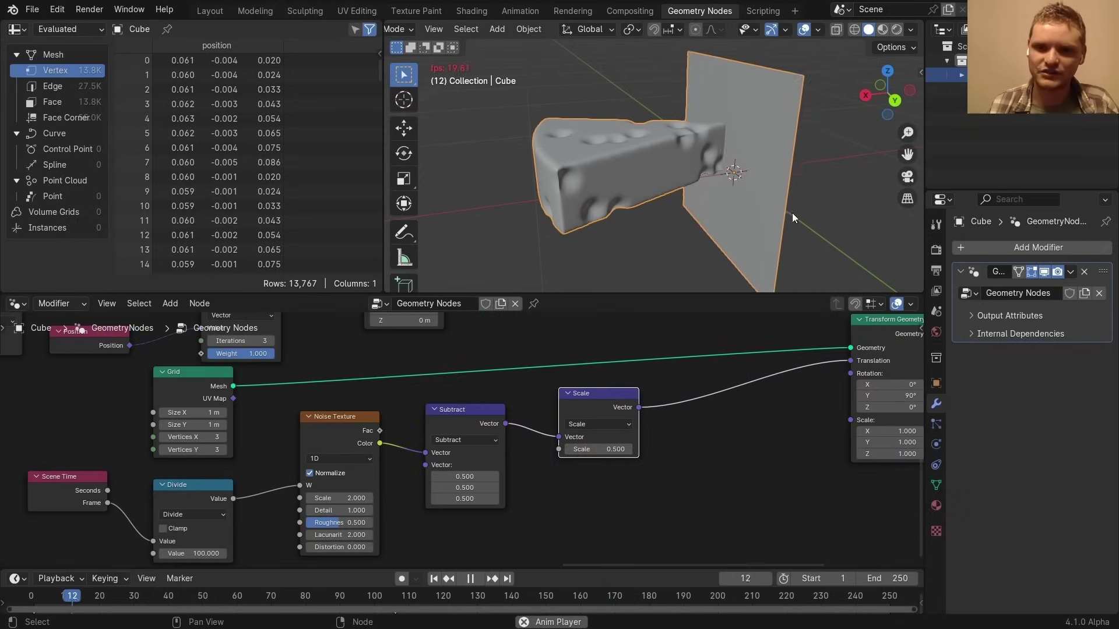
key("space")
Set the Divide node's divisor to 33 and return to the first frame
middle_click_drag(210, 558, 427, 452)
scroll(427, 452, "up", 3)
left_click(426, 451)
type("3")
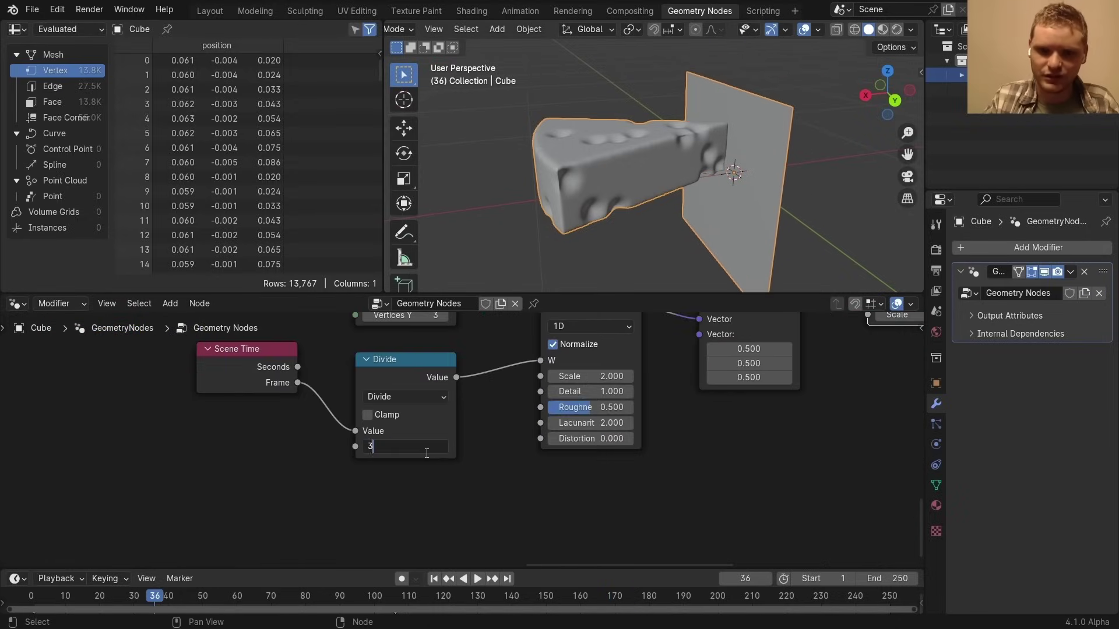
type("3")
key("Return")
key("shift+Left")
Feed the scaled noise vector into Transform Geometry's Rotation through a duplicated Vector Math node set to Add
middle_click_drag(793, 490, 572, 449)
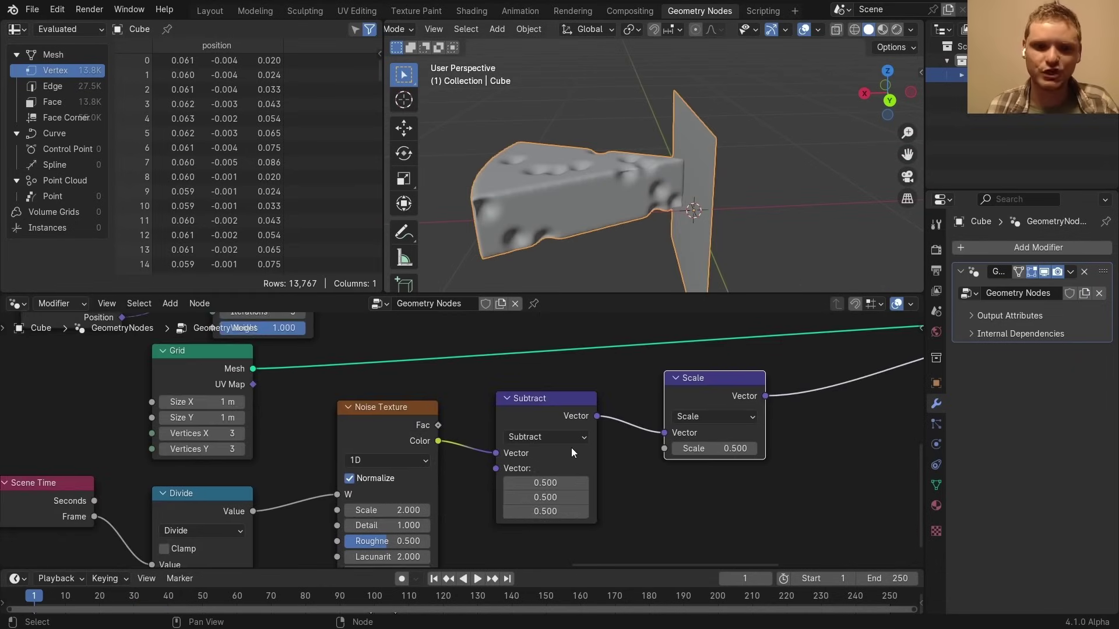
scroll(375, 500, "down", 2)
middle_click_drag(374, 500, 32, 339)
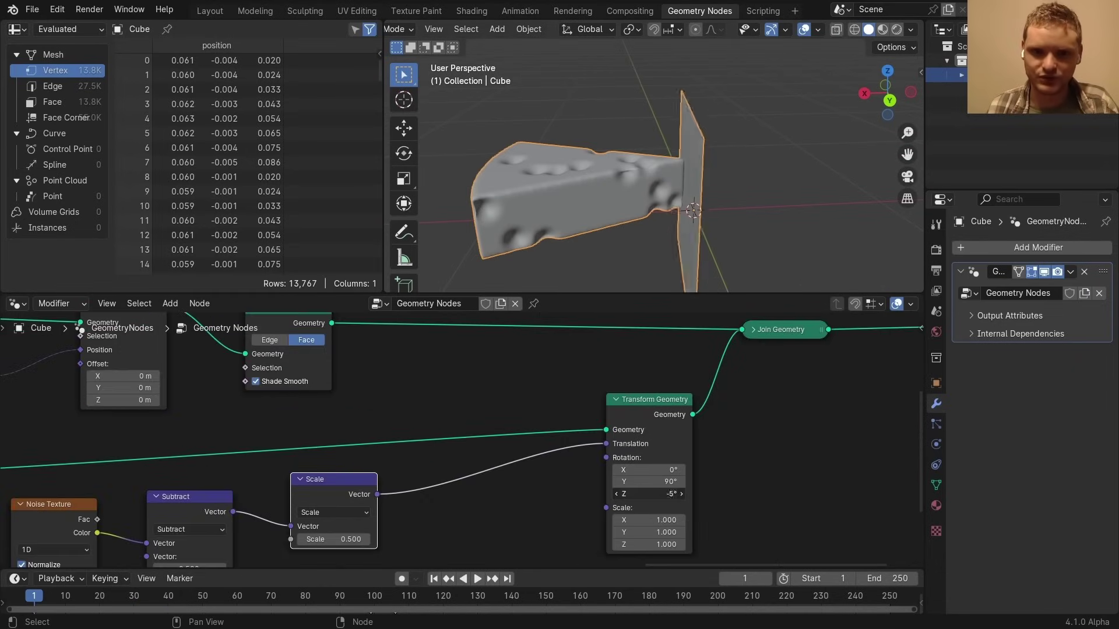
middle_click_drag(388, 498, 487, 402)
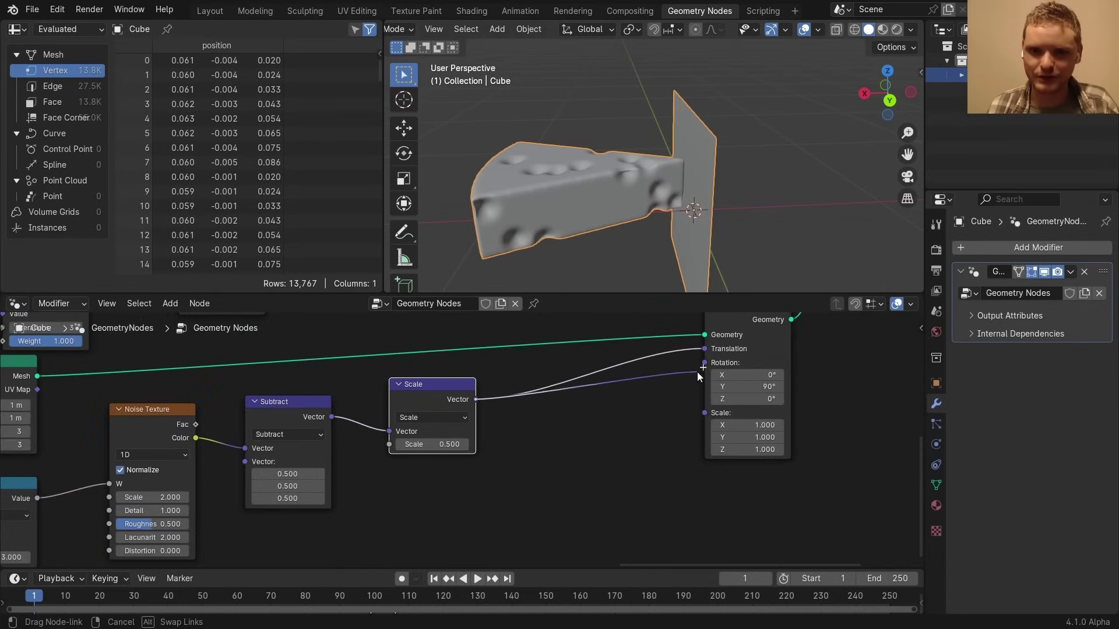
left_click_drag(697, 372, 624, 401)
key("shift+d")
left_click(663, 384)
left_click(645, 403)
key("a")
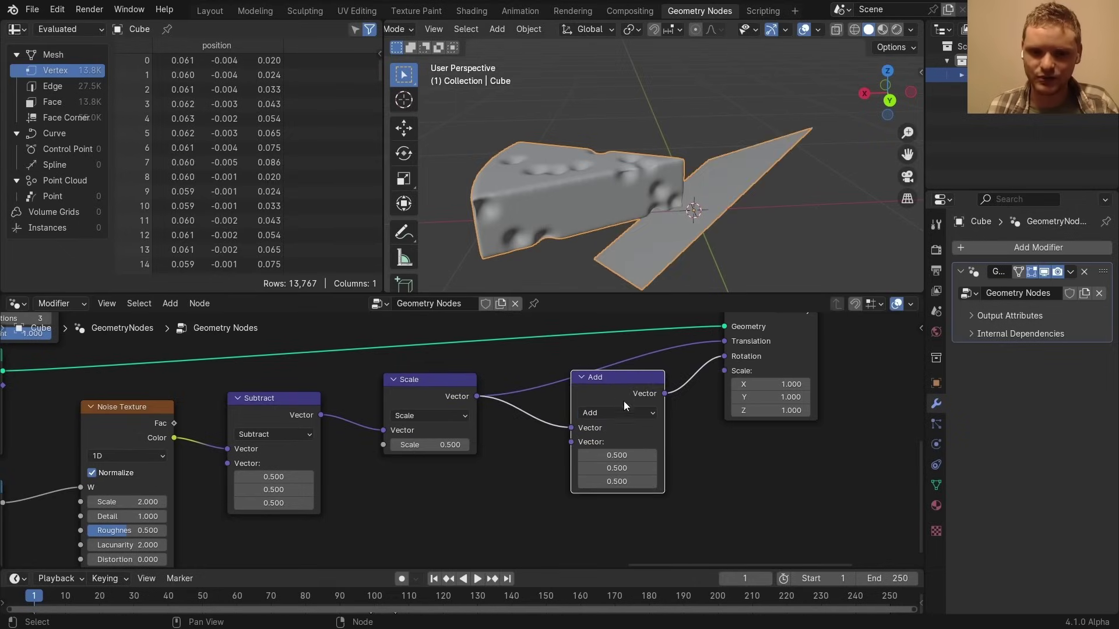
Set the Add node's vector to 0, 1.571, 0 and play the animation to check the plane's motion
middle_click_drag(624, 401, 585, 366)
left_click_drag(599, 406, 598, 427)
key("BackSpace")
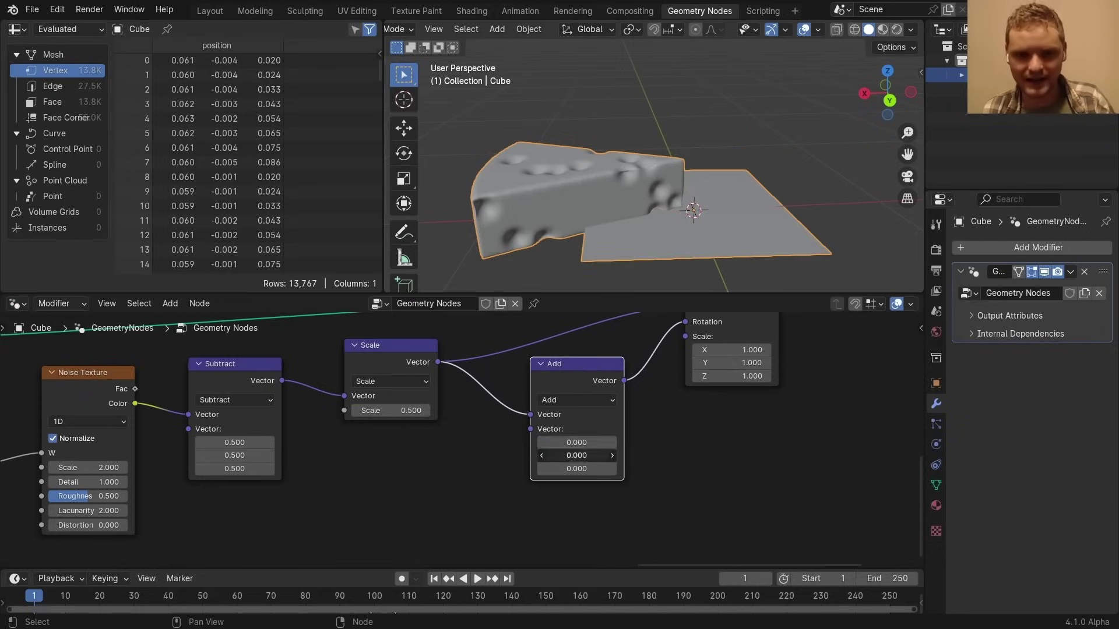
key("Return")
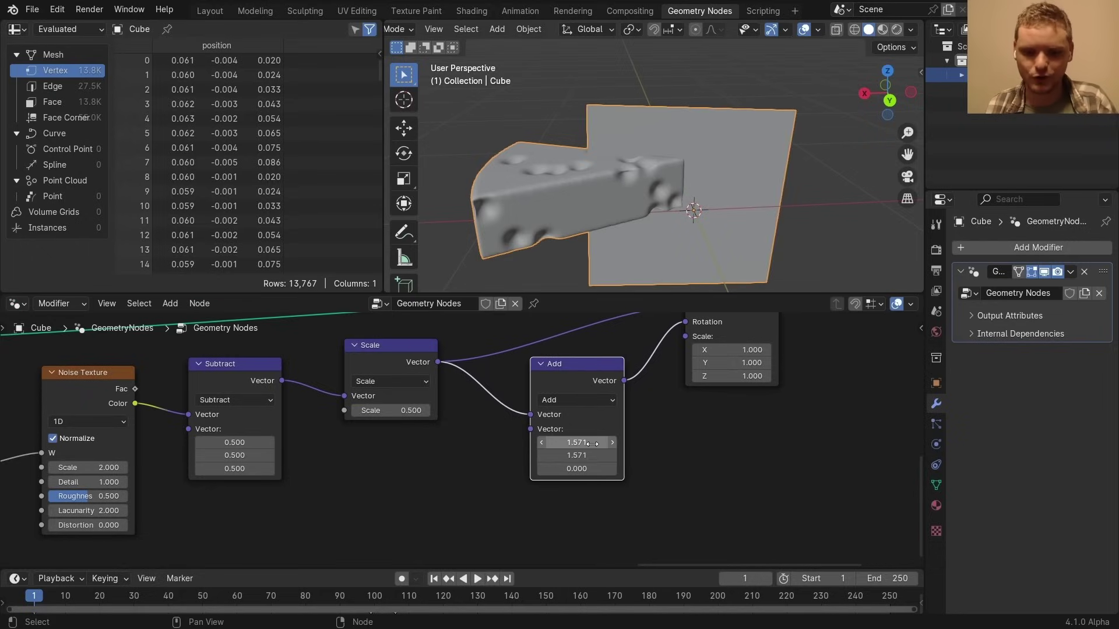
left_click(580, 442)
type("0")
key("Return")
key("space")
mouse_move(676, 175)
middle_mouse_down()
mouse_move(694, 156)
mouse_move(679, 162)
middle_mouse_up()
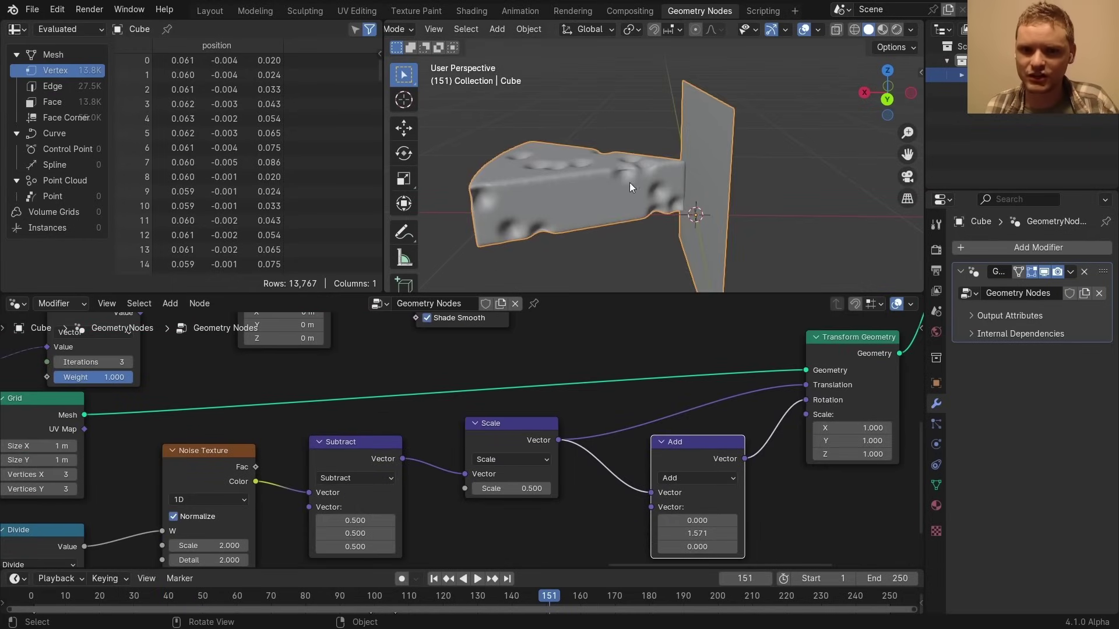
middle_click_drag(534, 178, 661, 195)
Insert a Vector Math node set to Multiply, with its X factor at 0, between Scale and Translation, and play the animation
middle_click_drag(522, 461, 453, 450)
key("shift+d")
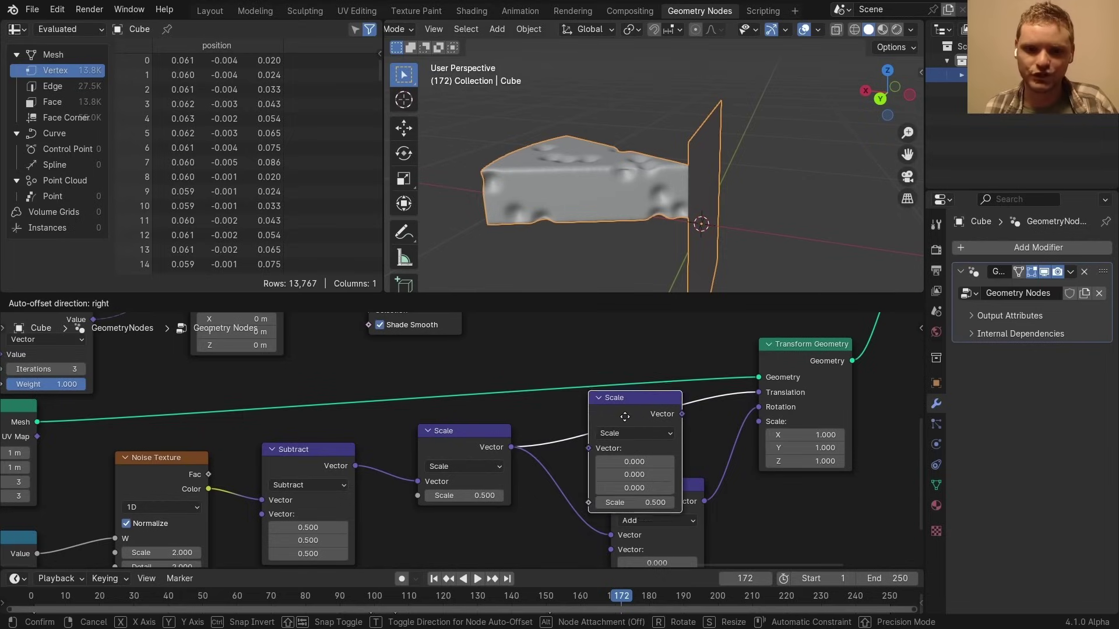
left_click(626, 433)
left_click(626, 434)
left_click(615, 254)
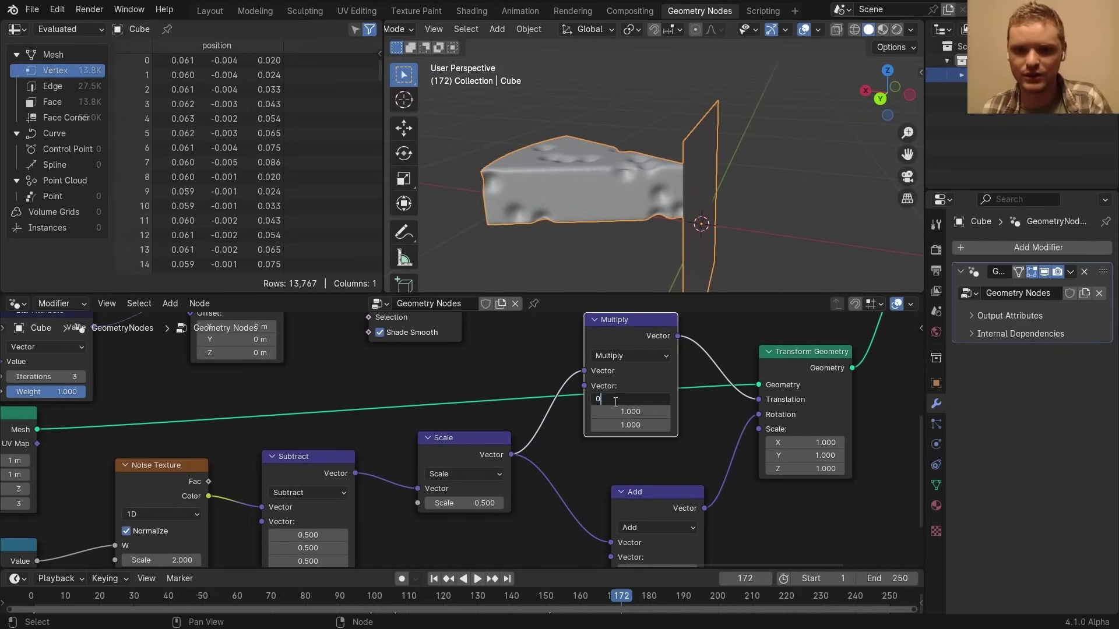
key("Return")
key("space")
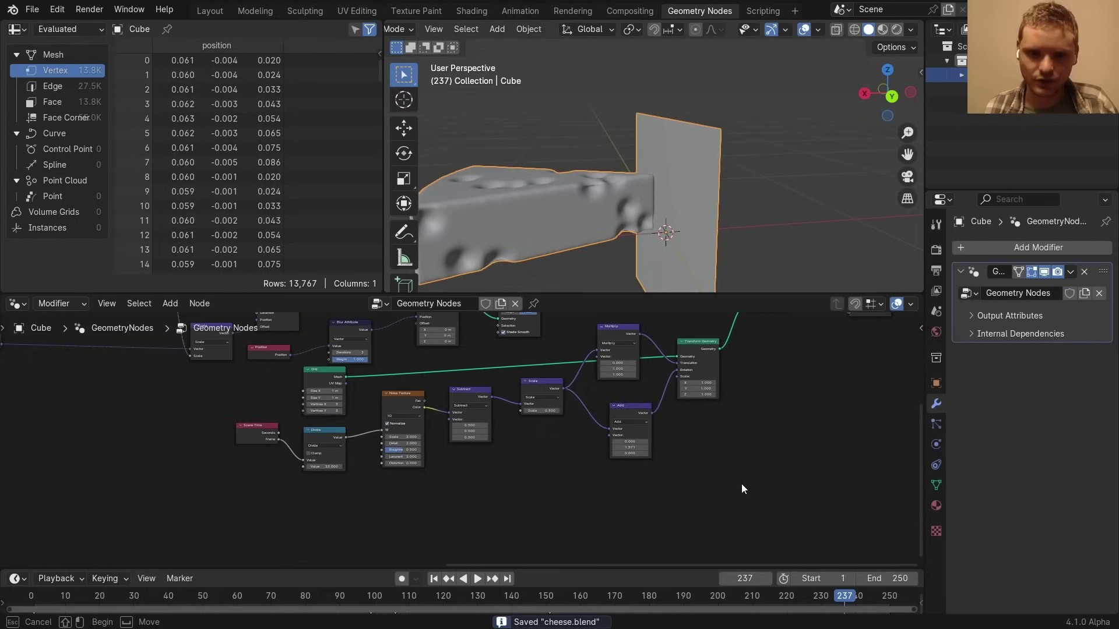
Group the animated plane's nodes into a node group named Cutter and give the group node a dark grey custom color
left_click_drag(763, 485, 228, 383)
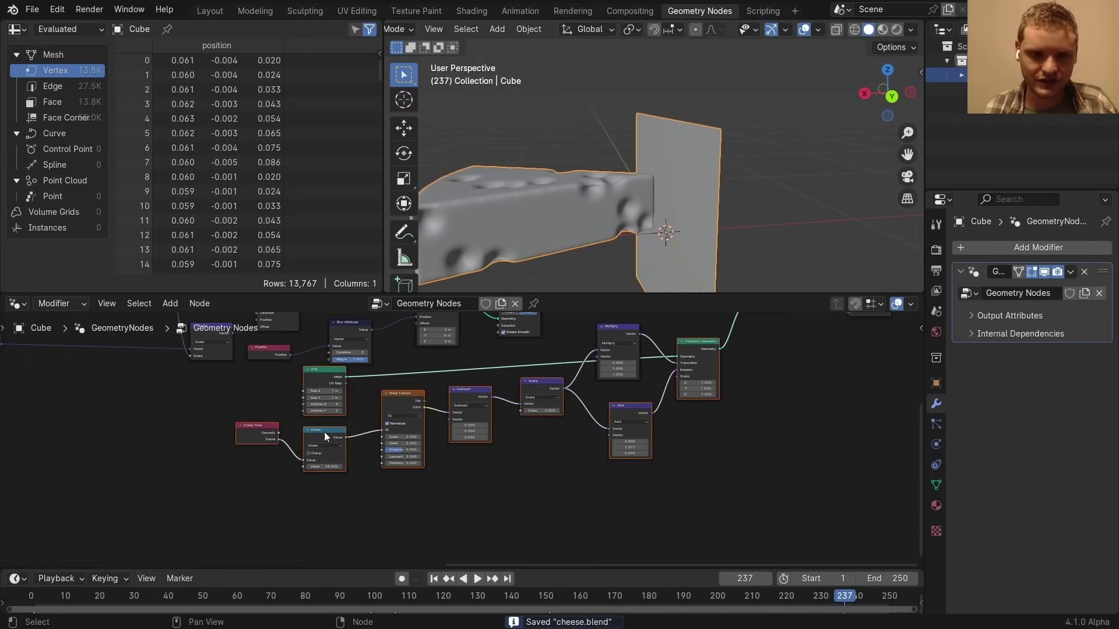
key("ctrl+g")
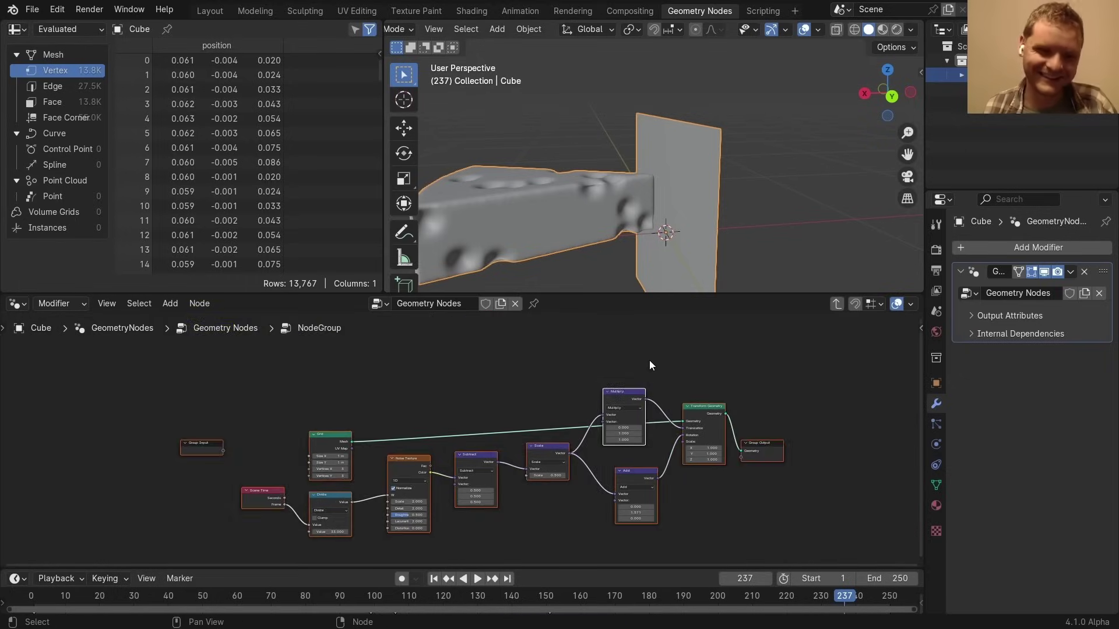
key("Tab")
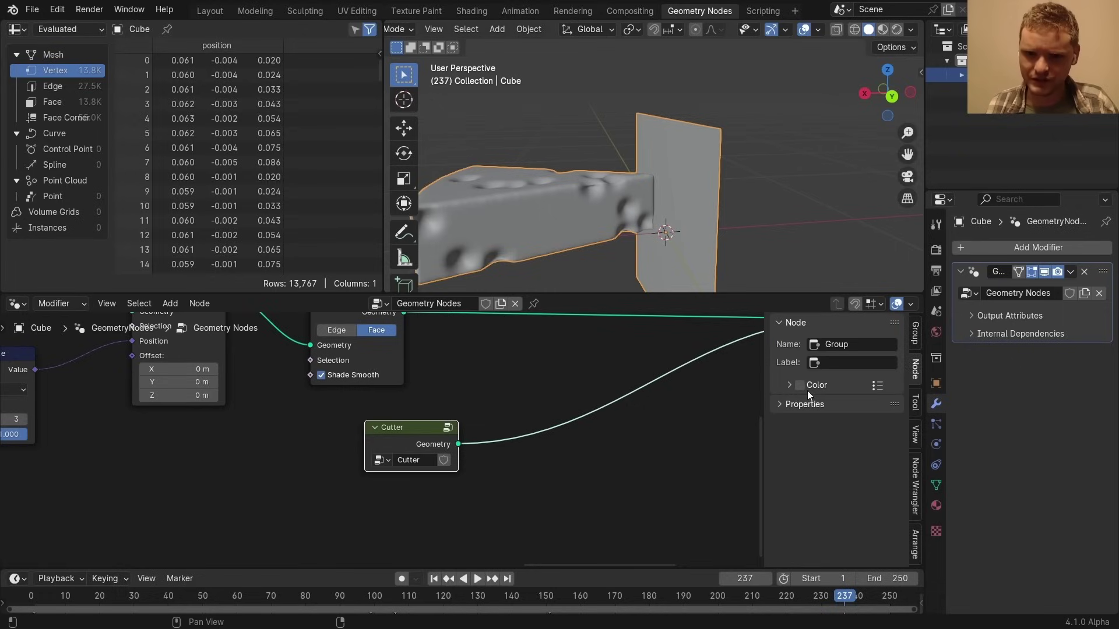
left_click(801, 385)
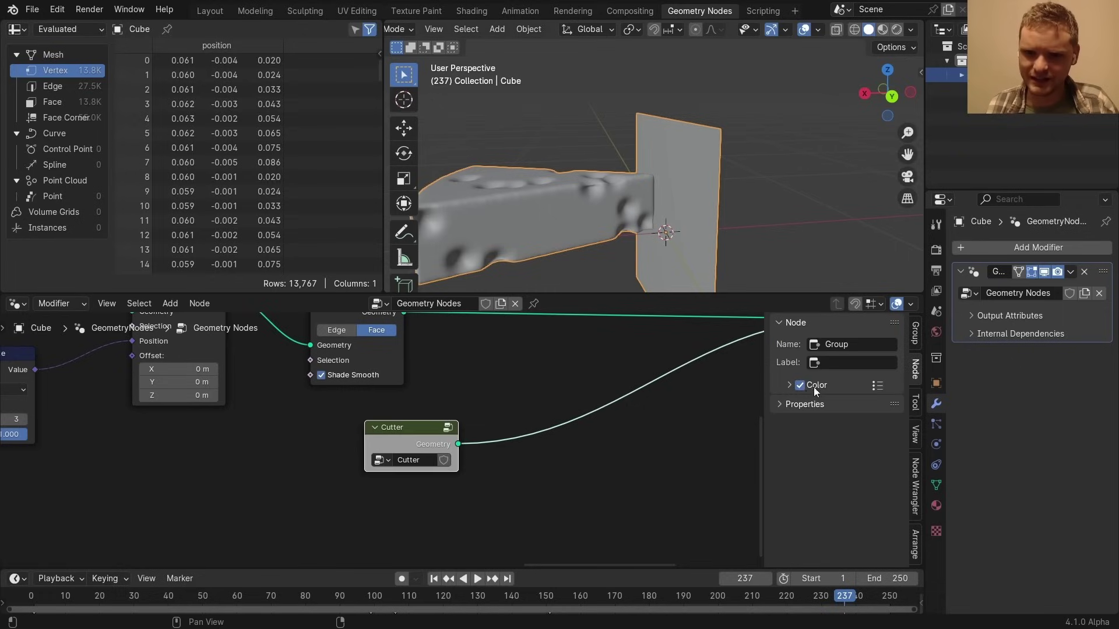
left_click(814, 387)
left_click(835, 406)
left_click_drag(922, 278, 922, 275)
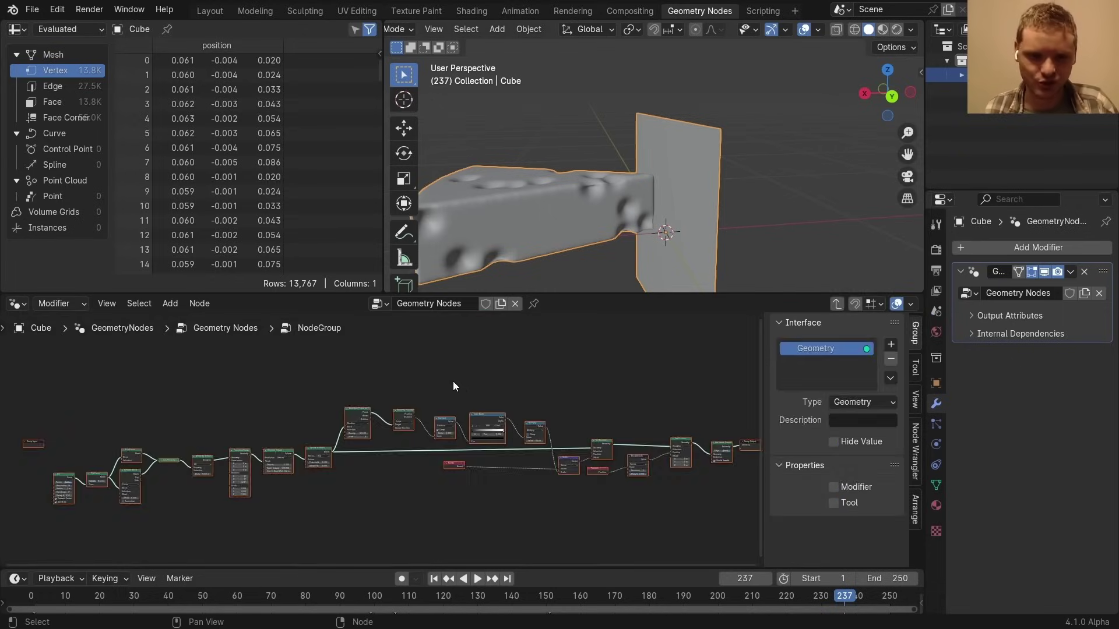
Leave the wedge's new node group, name it cheese, and give its node a golden yellow custom color
key("Tab")
middle_click_drag(606, 412, 278, 411)
left_click_drag(104, 412, 421, 402)
scroll(364, 411, "up", 12)
left_click(801, 387)
left_click(813, 407)
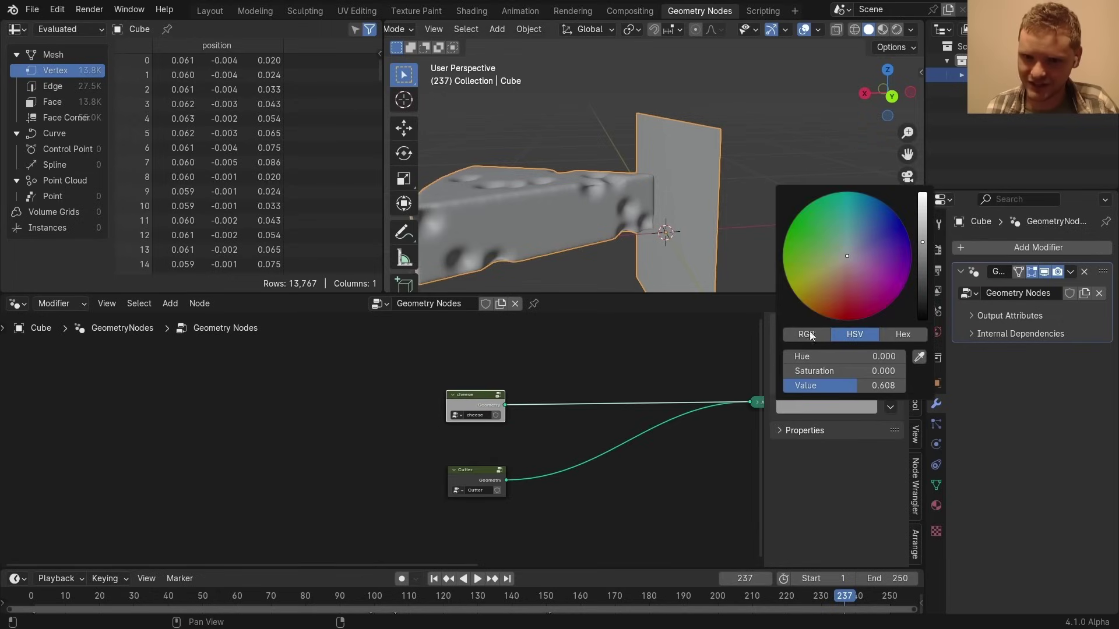
left_click(818, 298)
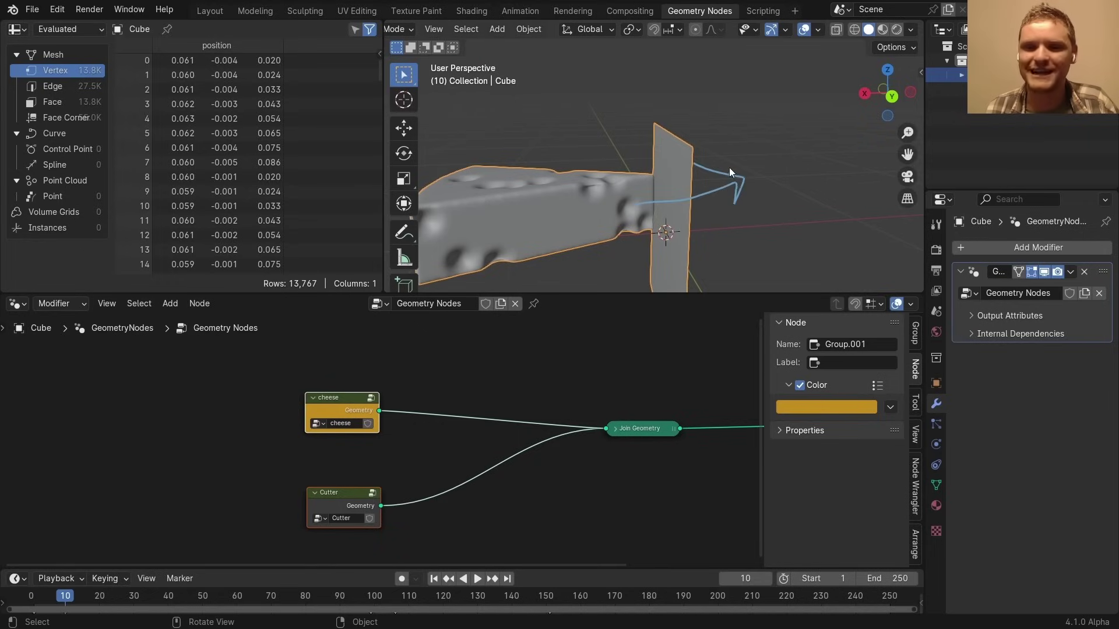
Insert a Transform Geometry node between the cheese group and Join Geometry, leaving its translation at 0
key("shift+a")
type("trans")
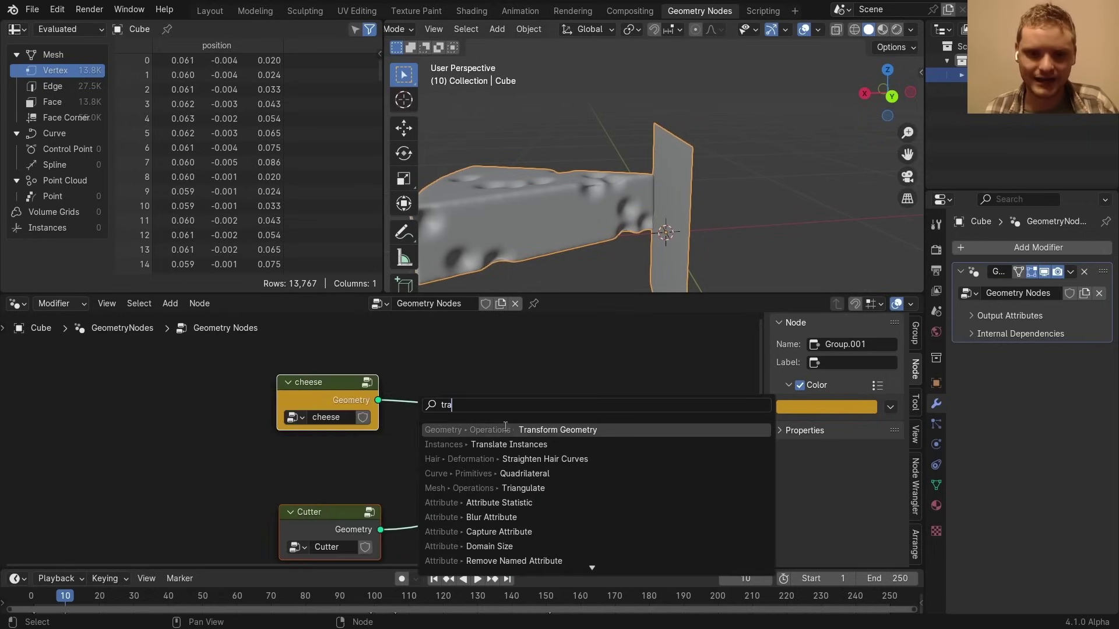
key("Return")
left_click(491, 373)
mouse_move(499, 399)
left_mouse_down()
mouse_move(545, 399)
mouse_move(519, 399)
left_mouse_up()
right_click(519, 399)
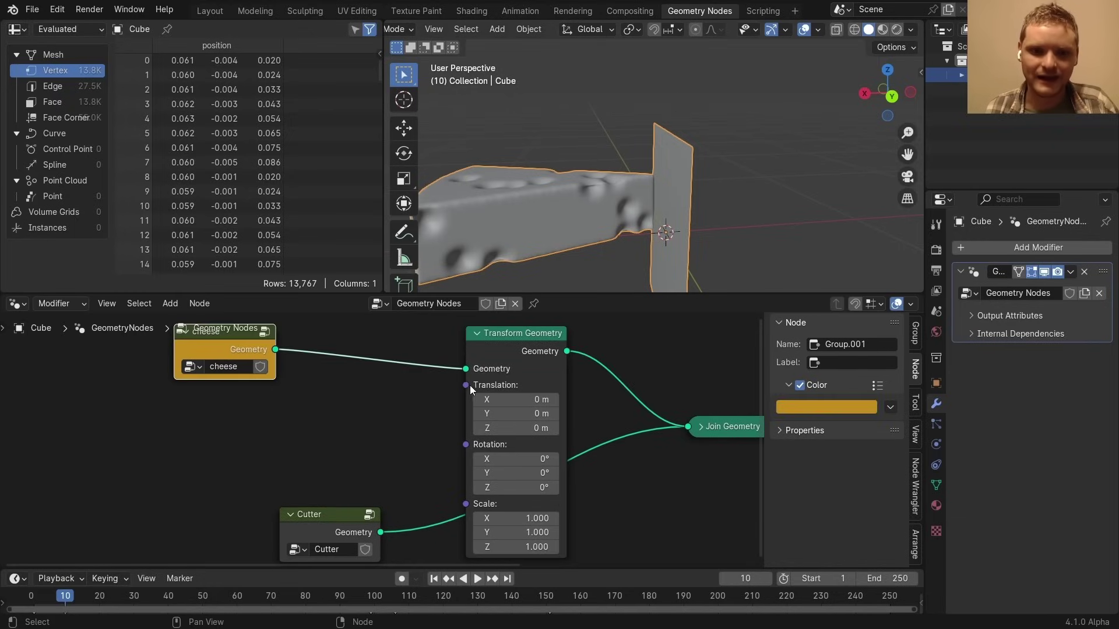
Drive the Transform Geometry node's Translation with a Combine XYZ node whose X comes from the Frame output of a Scene Time node
left_click_drag(466, 385, 332, 402)
type("combin")
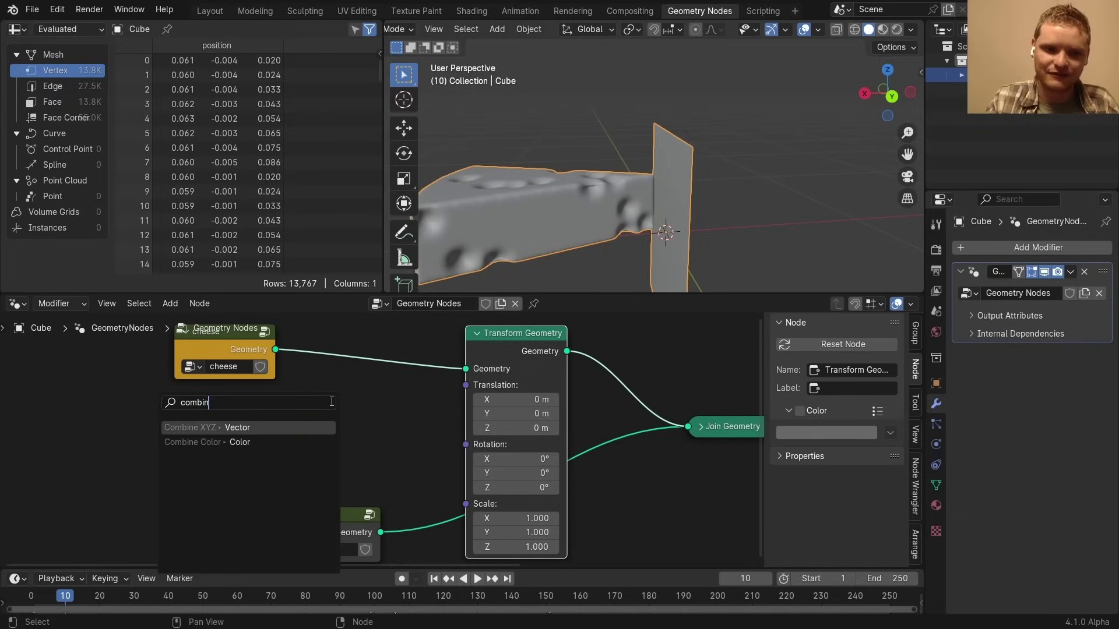
key("Return")
left_click(330, 401)
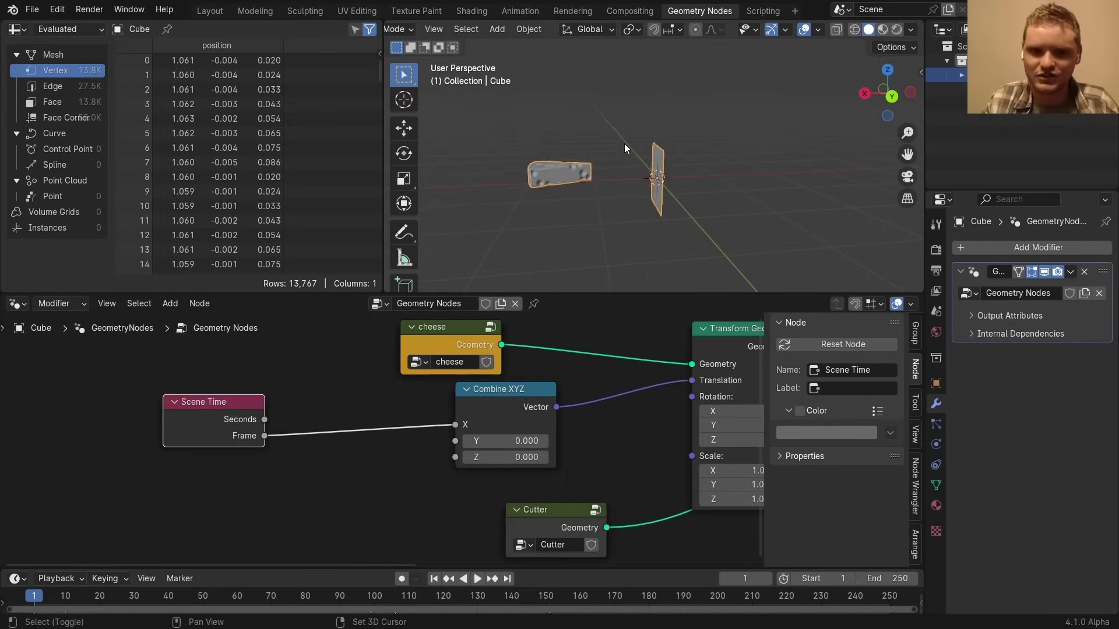
Insert a Math node set to Divide by -100 between Scene Time's Frame output and Combine XYZ's X input, playing the animation to check
key("shift+a")
type("math")
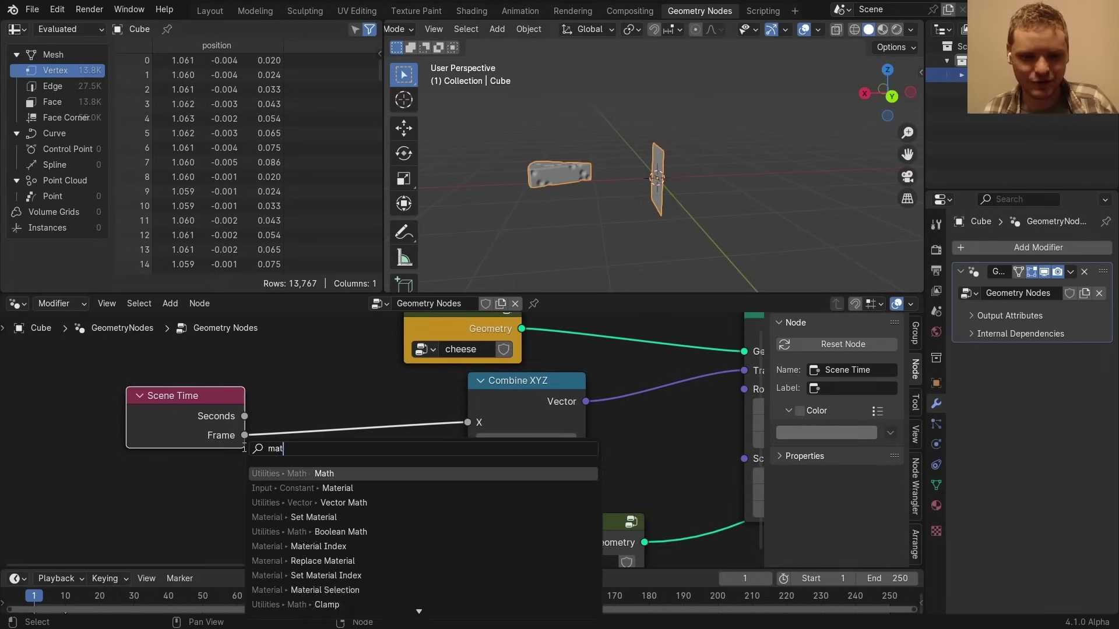
key("Return")
left_click(346, 449)
left_click(344, 448)
left_click(349, 358)
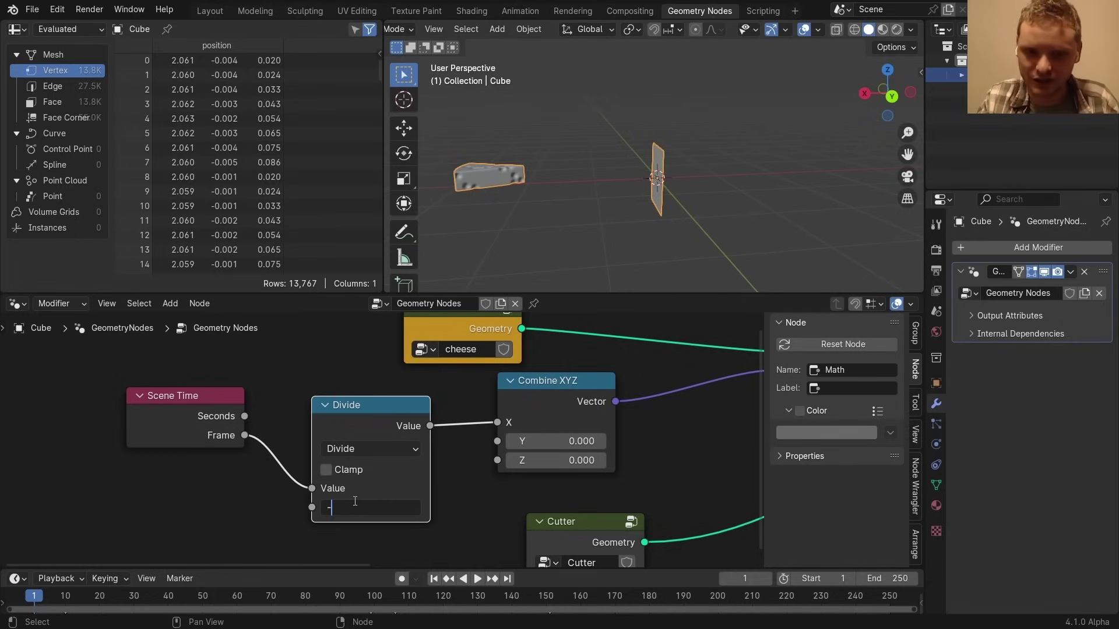
key("Return")
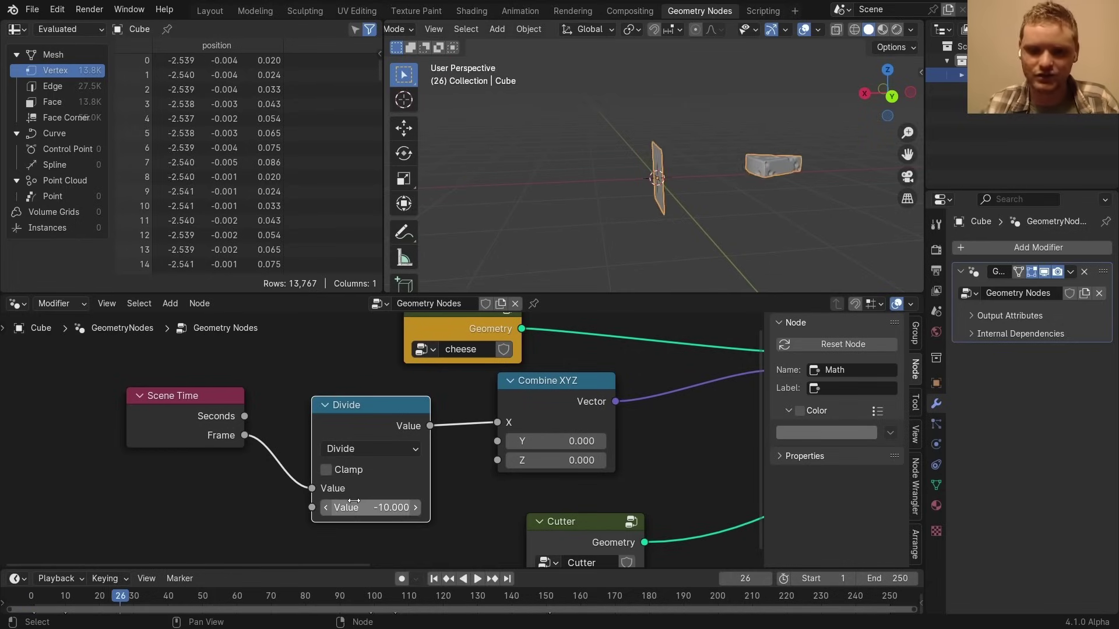
key("space")
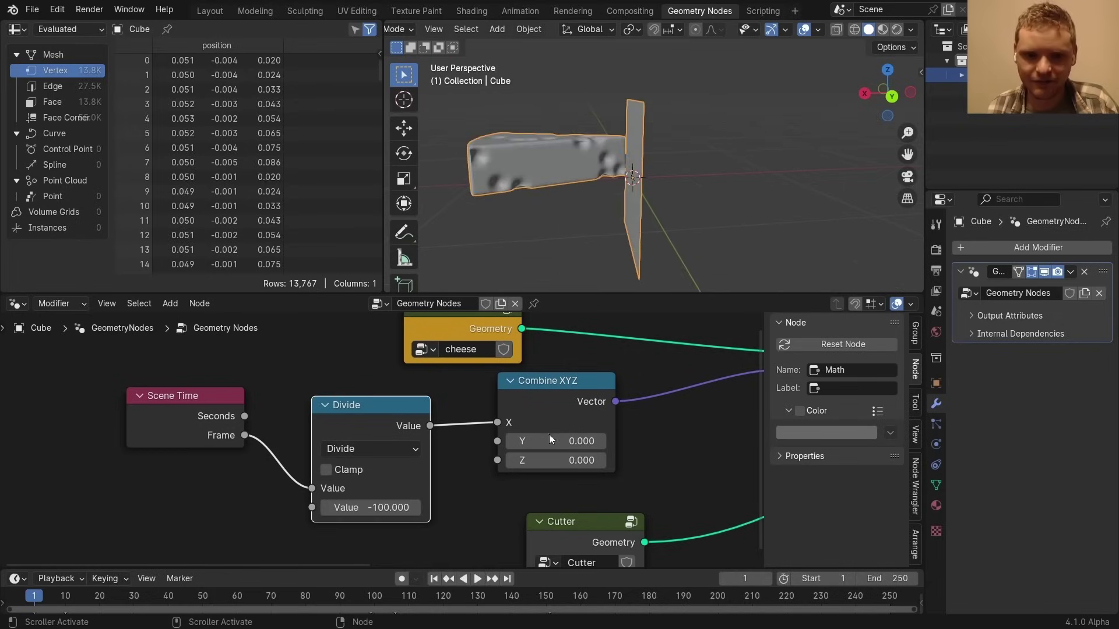
Move the time-driven nodes away from the cheese group and insert a Vector Math node set to Add after Combine XYZ
scroll(402, 445, "down", 4)
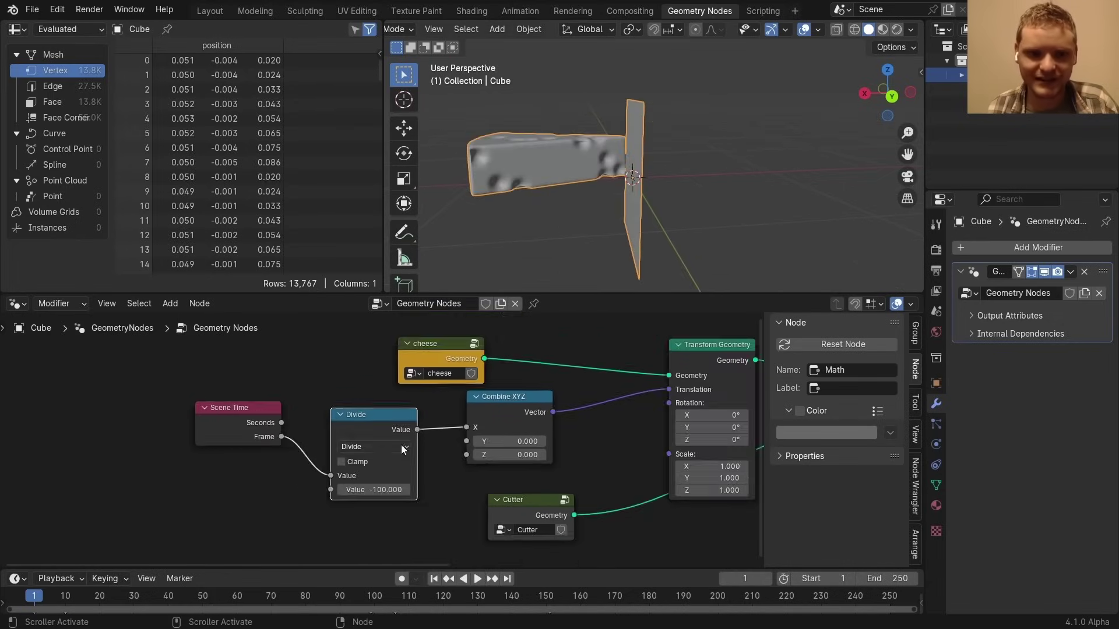
left_click_drag(144, 465, 186, 452)
middle_click_drag(267, 428, 336, 407)
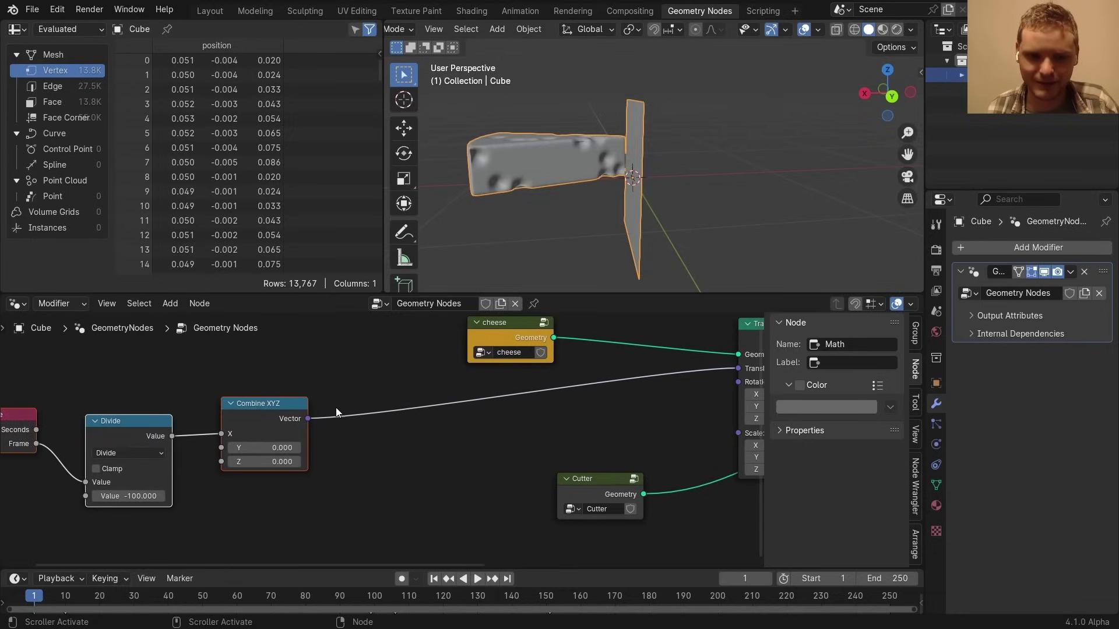
scroll(339, 407, "down", 1)
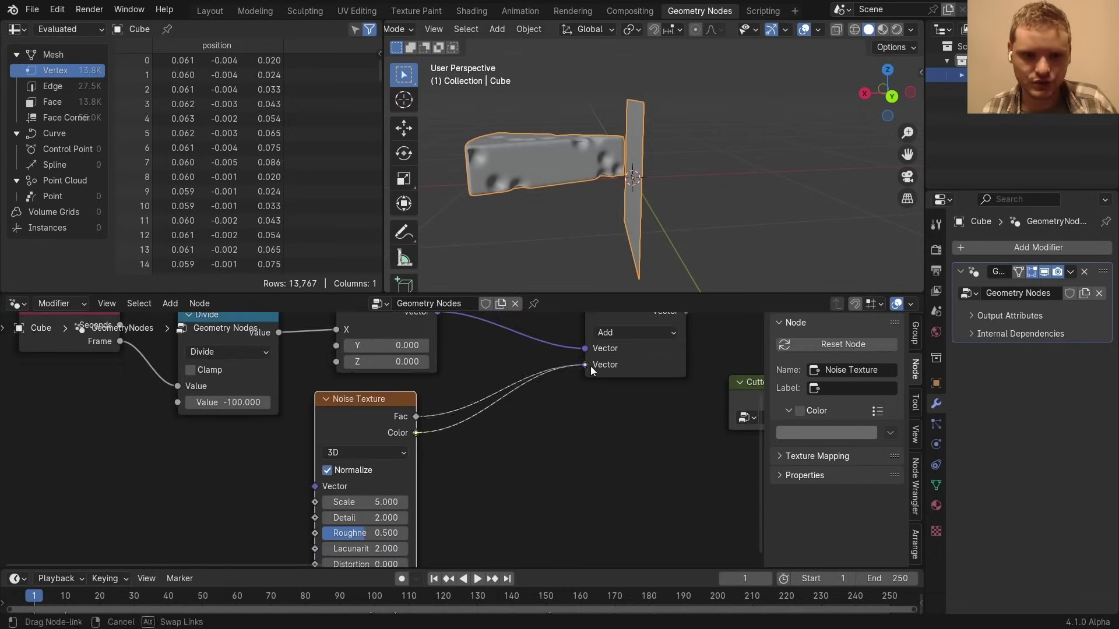
Feed a 1D Noise Texture's Color into the Add node's second vector and drive its W with the Divide node's value
scroll(590, 366, "down", 1)
left_click(428, 408)
left_click(428, 382)
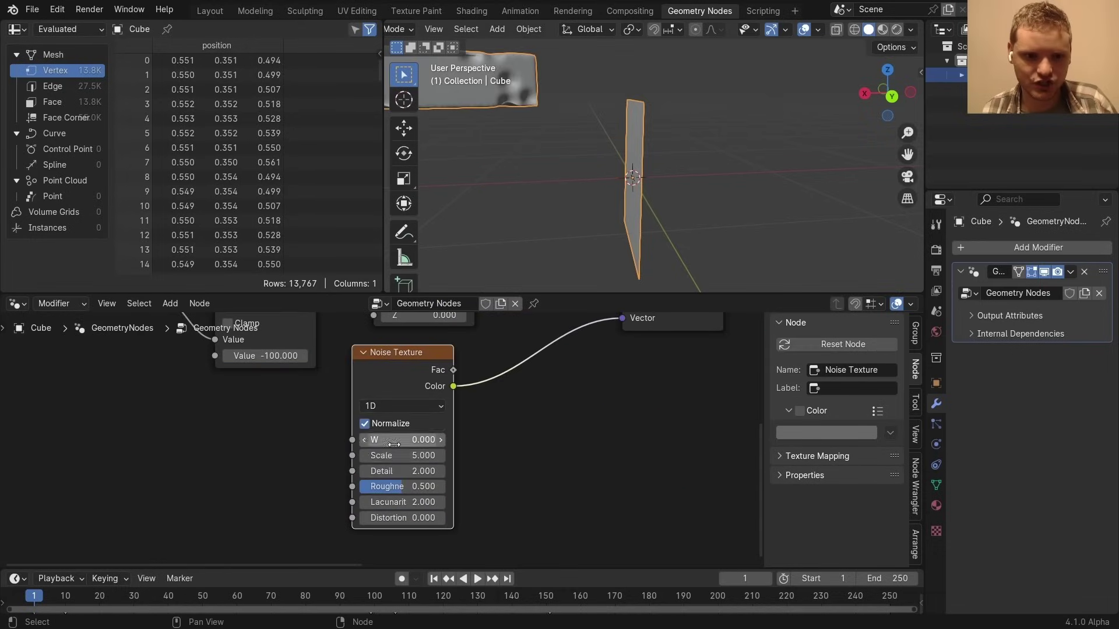
middle_click_drag(327, 420, 353, 449)
scroll(354, 450, "down", 2)
Insert a Vector Math node set to Multiply by 0, 1, 1 between the noise Color and the Add node
left_click_drag(493, 380, 519, 484)
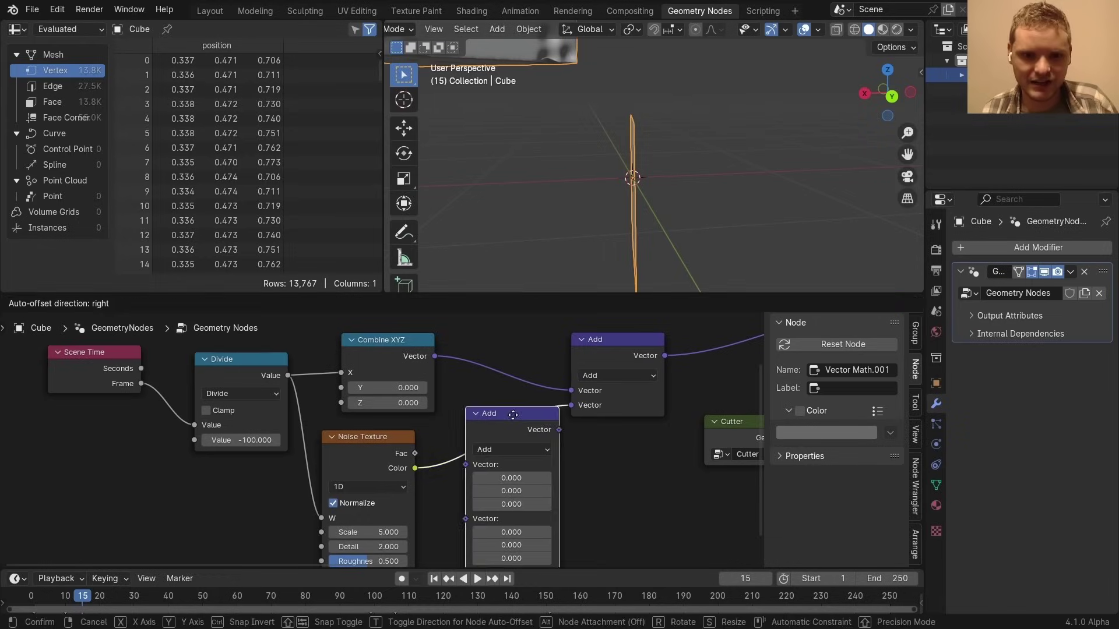
left_click(519, 439)
left_click(516, 454)
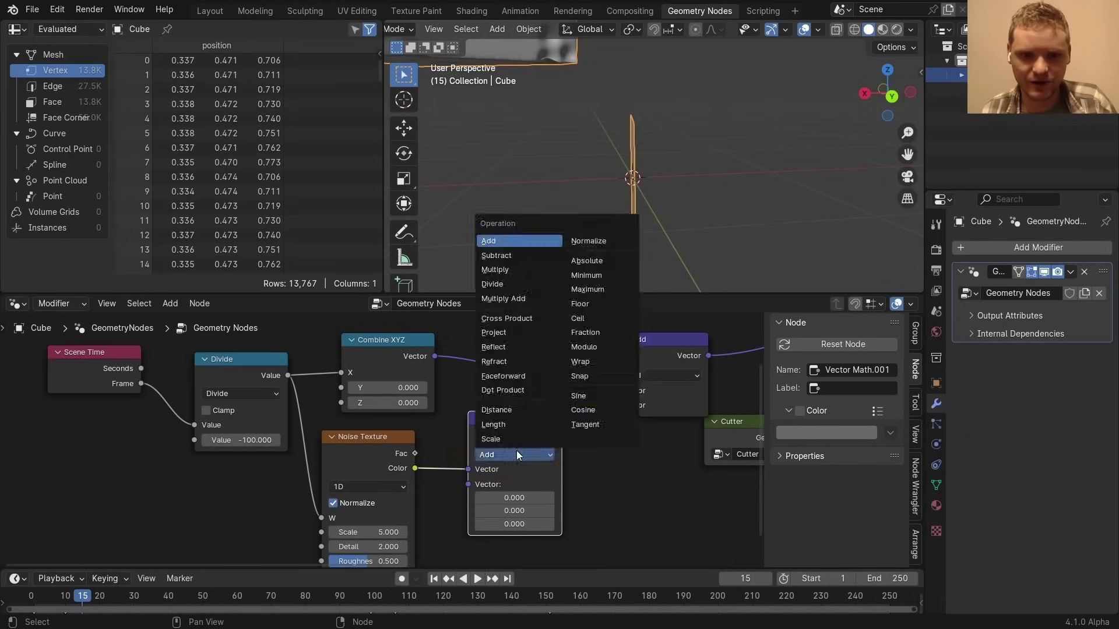
key("m")
middle_click_drag(520, 483, 509, 458)
left_click_drag(507, 485, 507, 498)
type("1")
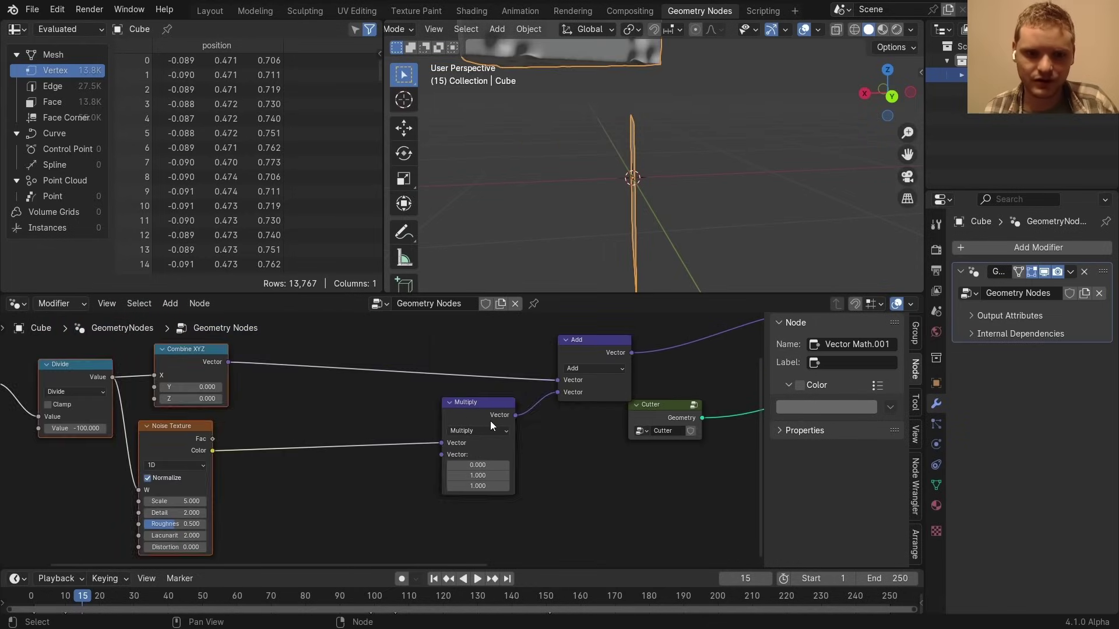
Duplicate the Multiply node onto the noise Color link and set the copy to Subtract 0.5 on each axis
left_click(491, 421)
key("shift+d")
left_click(320, 438)
left_click(301, 449)
key("s")
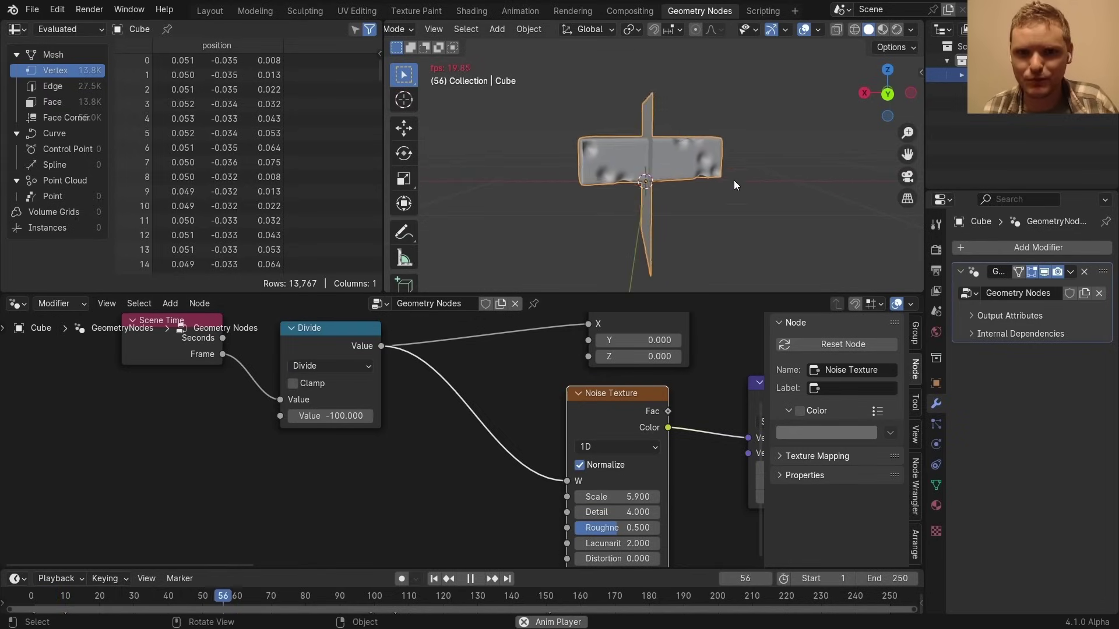
Play the animation of the cheese passing through the cutter while viewing it from different angles, and save the file
middle_click_drag(626, 140, 625, 160)
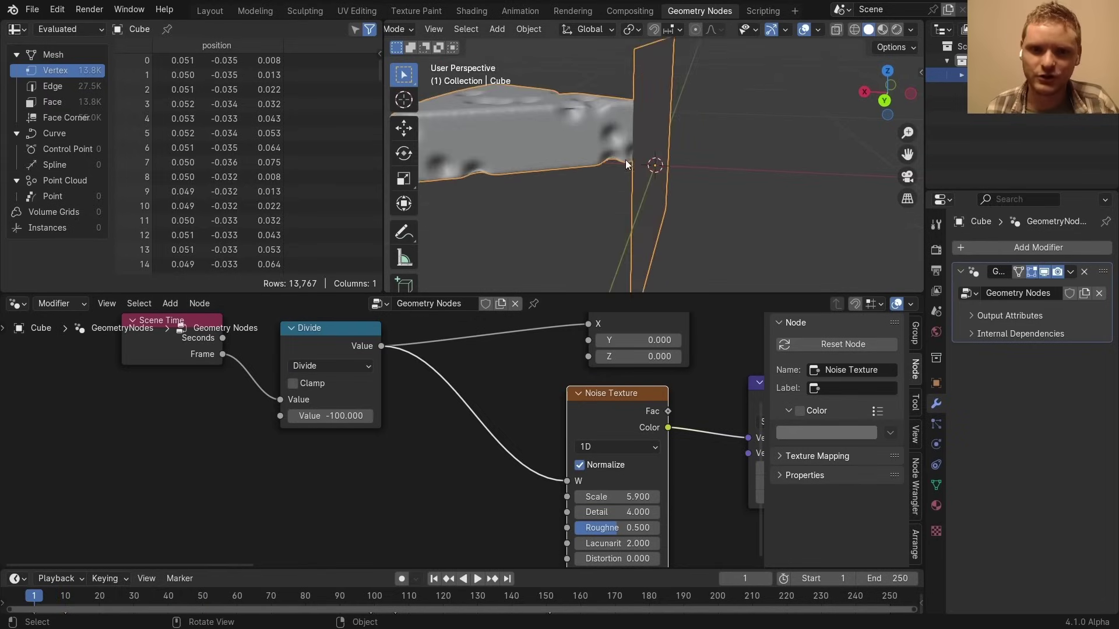
key("space")
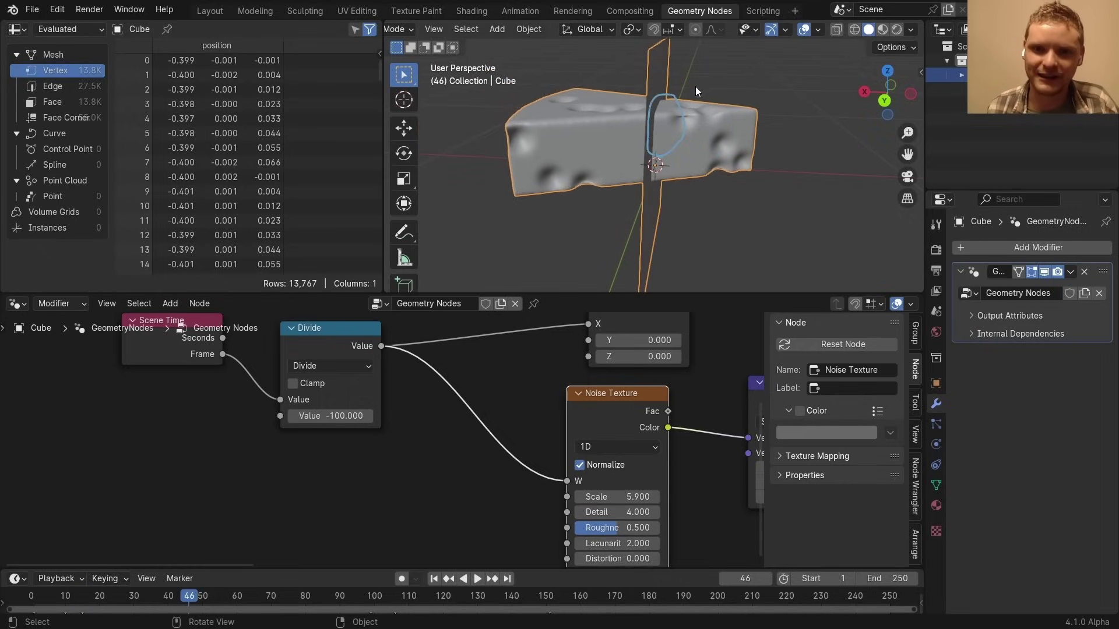
middle_click_drag(711, 163, 661, 170)
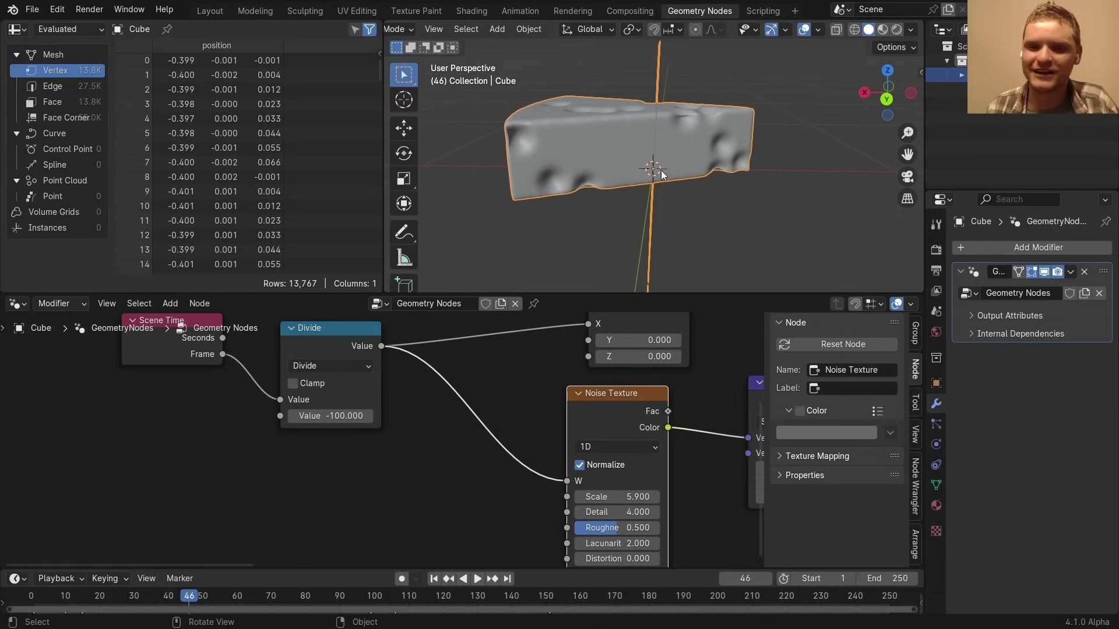
key("space")
key("space")
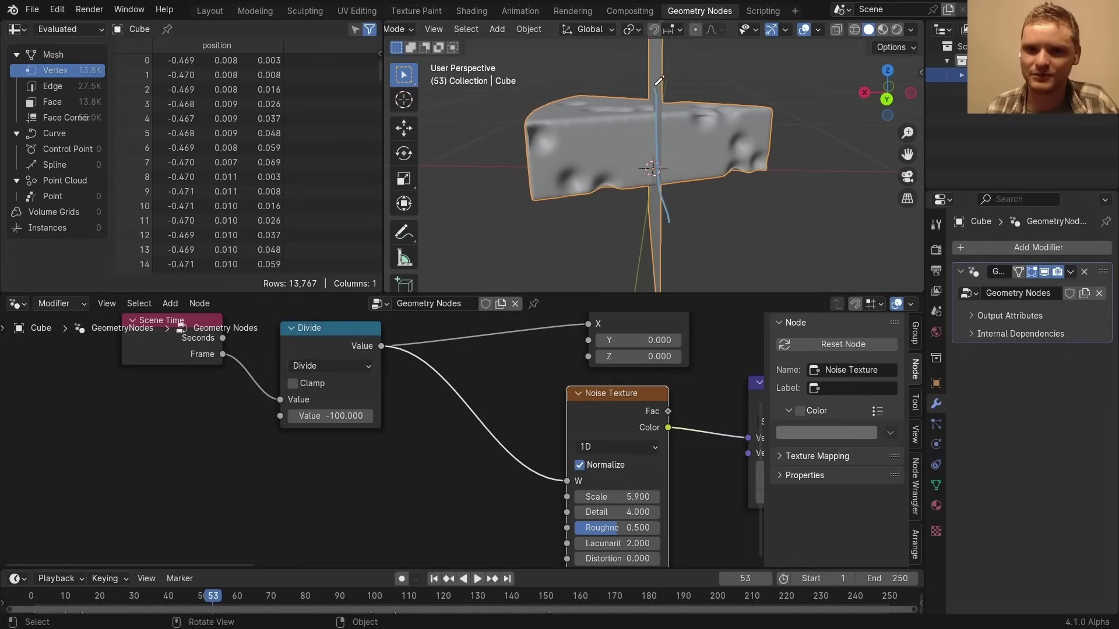
scroll(659, 140, "down", 3)
key("ctrl+s")
scroll(582, 444, "down", 5)
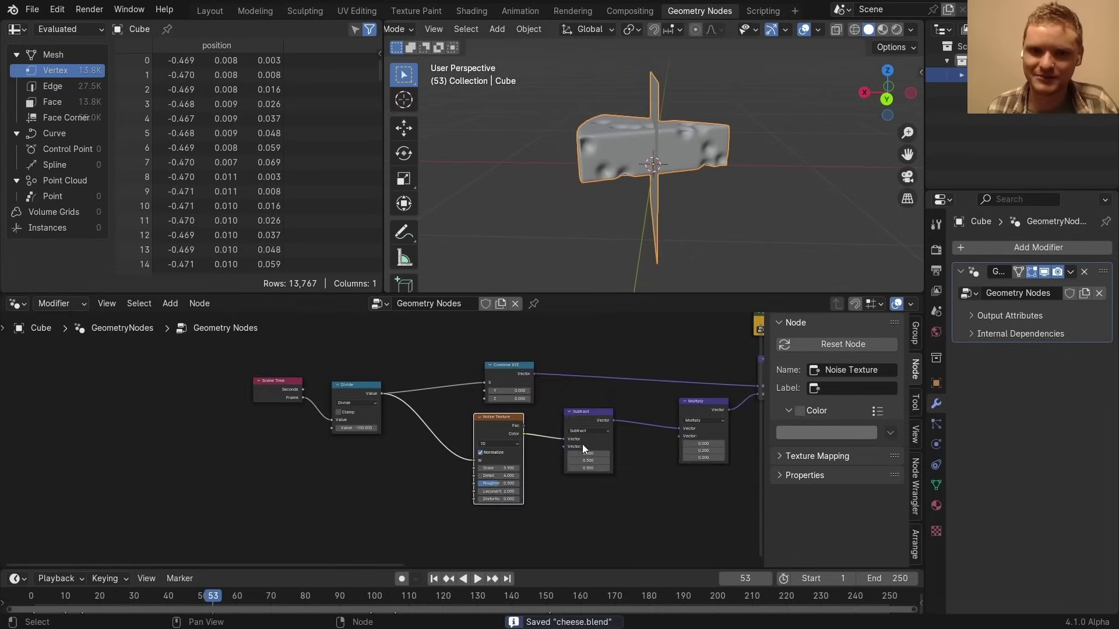
Replace Join Geometry with a Simulation Zone between Transform Geometry and Group Output, leaving the Cutter group disconnected
middle_click_drag(652, 404, 285, 436)
scroll(610, 401, "up", 2)
middle_click_drag(610, 401, 329, 442)
left_click_drag(582, 479, 368, 400)
key("g")
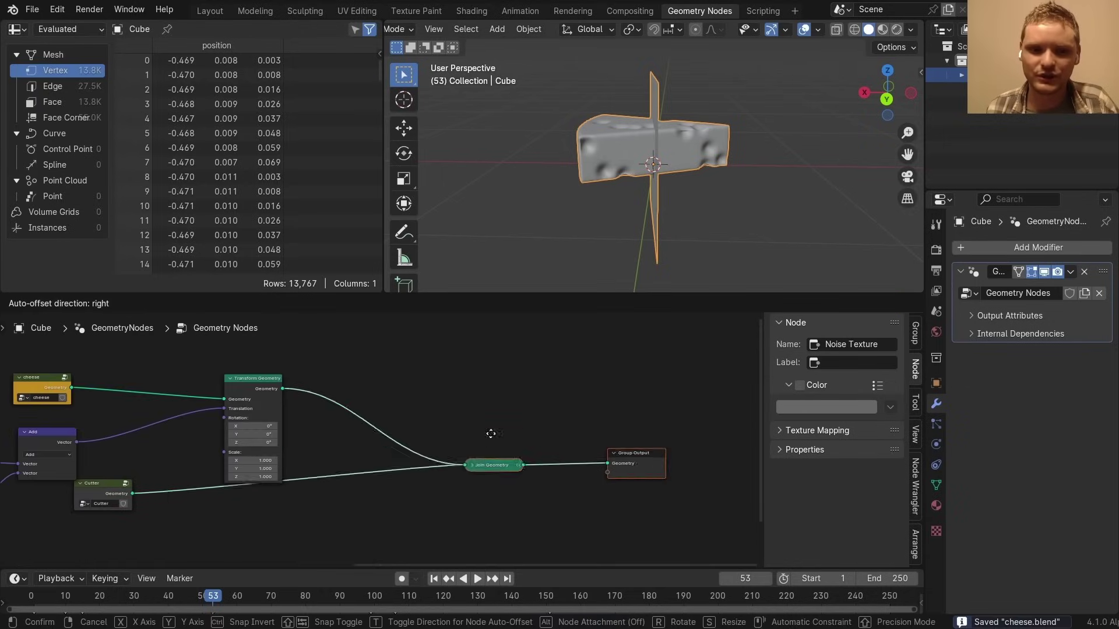
left_click(587, 435)
scroll(391, 432, "up", 2)
middle_click_drag(340, 341, 348, 373)
key("shift+a")
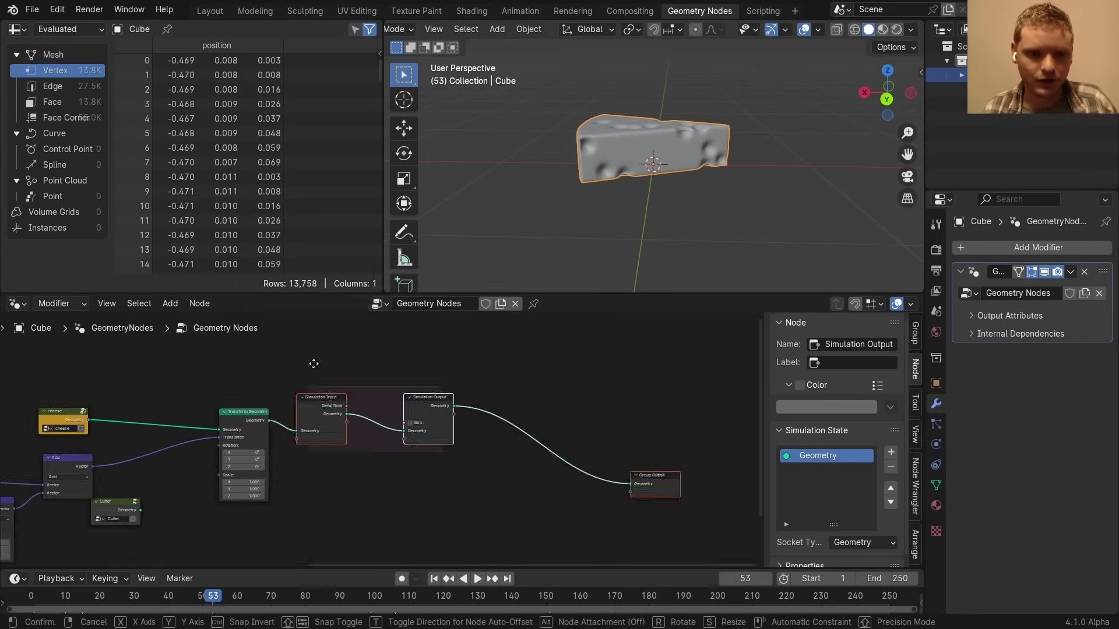
left_click(473, 367)
scroll(400, 396, "up", 3)
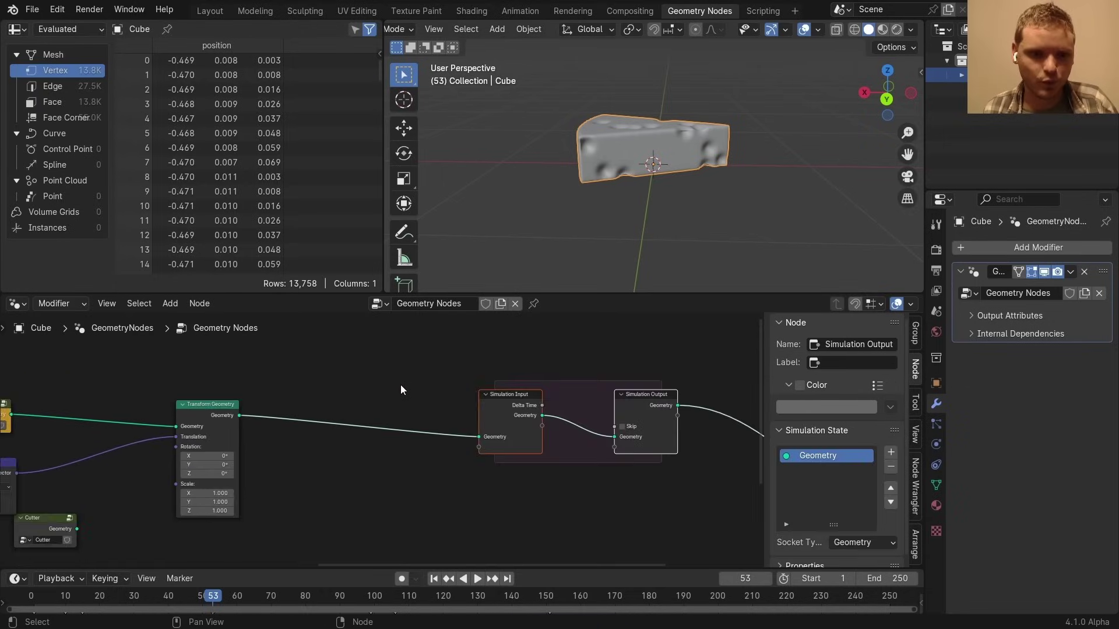
Insert a Store Named Attribute node between Transform Geometry and Simulation Input, and name its float attribute hit
key("shift+a")
type("sto")
key("Return")
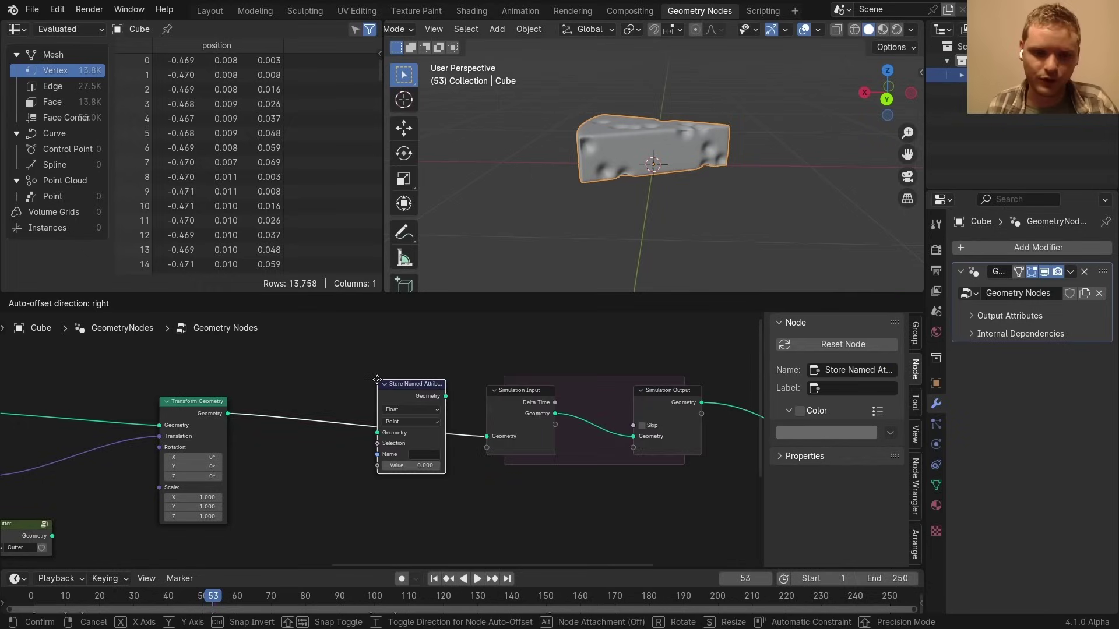
left_click(378, 380)
scroll(414, 445, "up", 2)
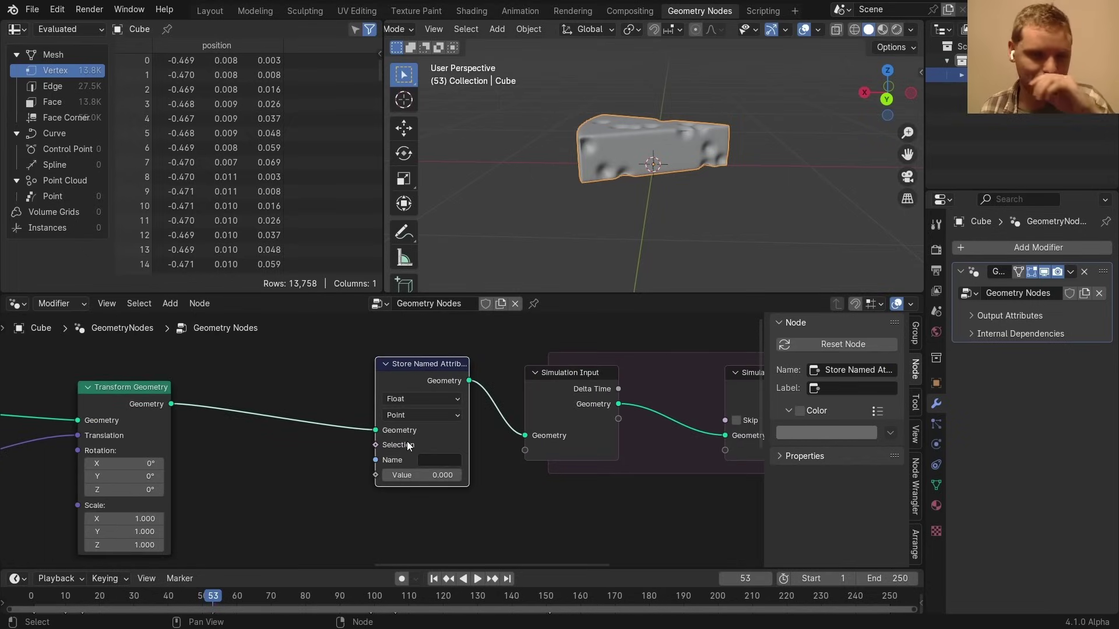
scroll(424, 451, "up", 1)
left_click(445, 464)
type("hit")
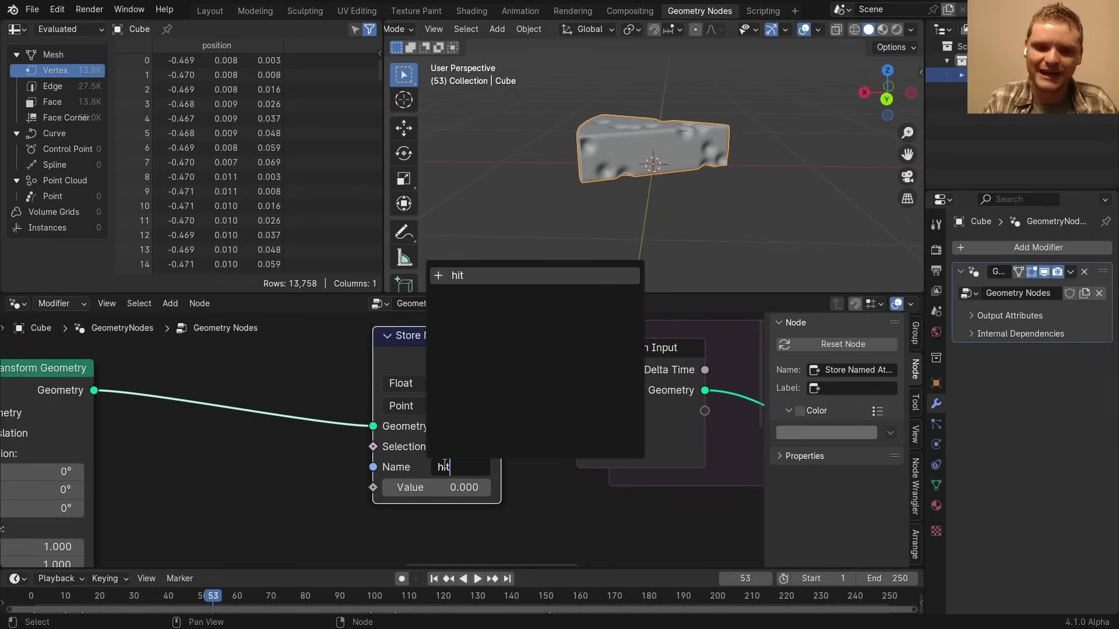
key("Return")
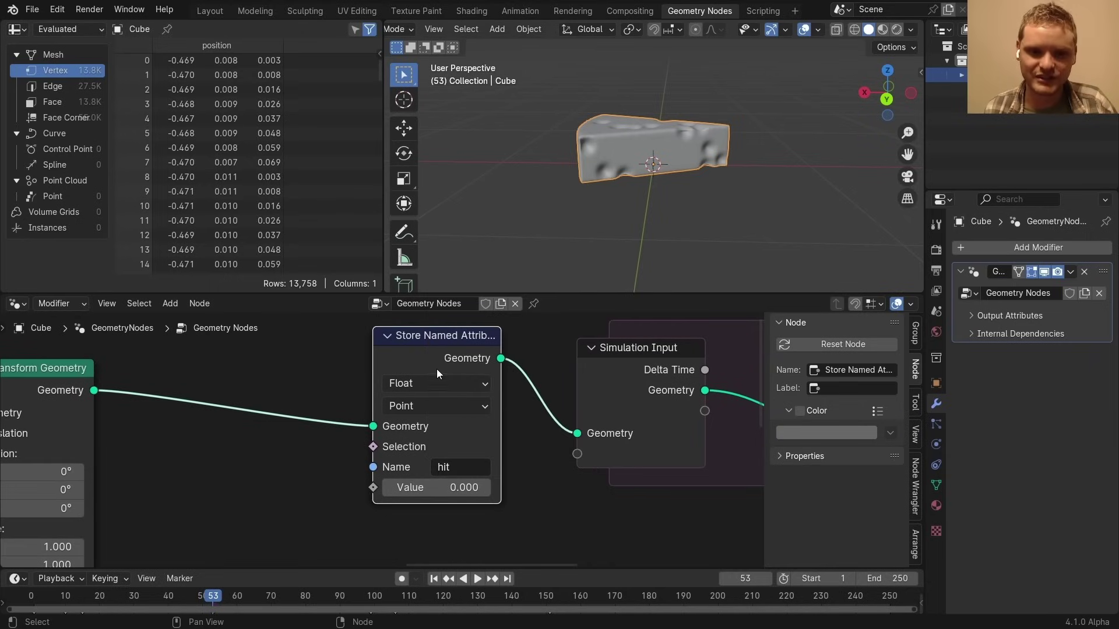
Move Store Named Attribute away from Simulation Input and widen the Simulation Zone by moving Simulation Output farther out
left_click_drag(437, 370, 309, 370)
scroll(309, 370, "down", 3)
middle_click_drag(700, 395, 328, 392)
left_click_drag(327, 392, 463, 389)
middle_click_drag(184, 388, 338, 389)
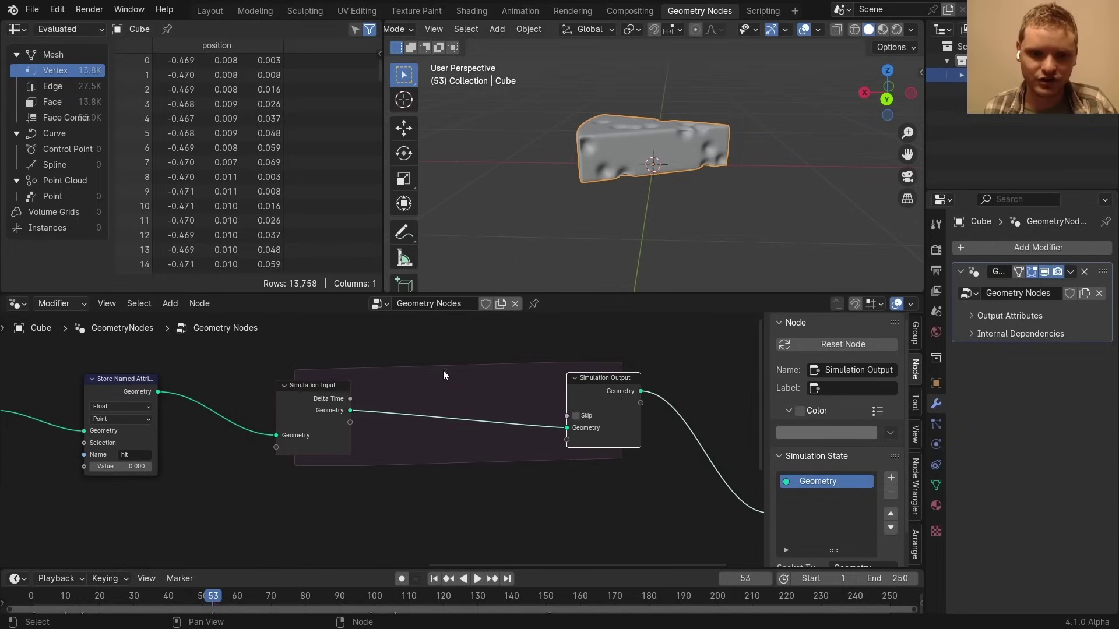
scroll(679, 173, "up", 3)
mouse_move(676, 170)
middle_mouse_down()
mouse_move(651, 181)
mouse_move(638, 215)
middle_mouse_up()
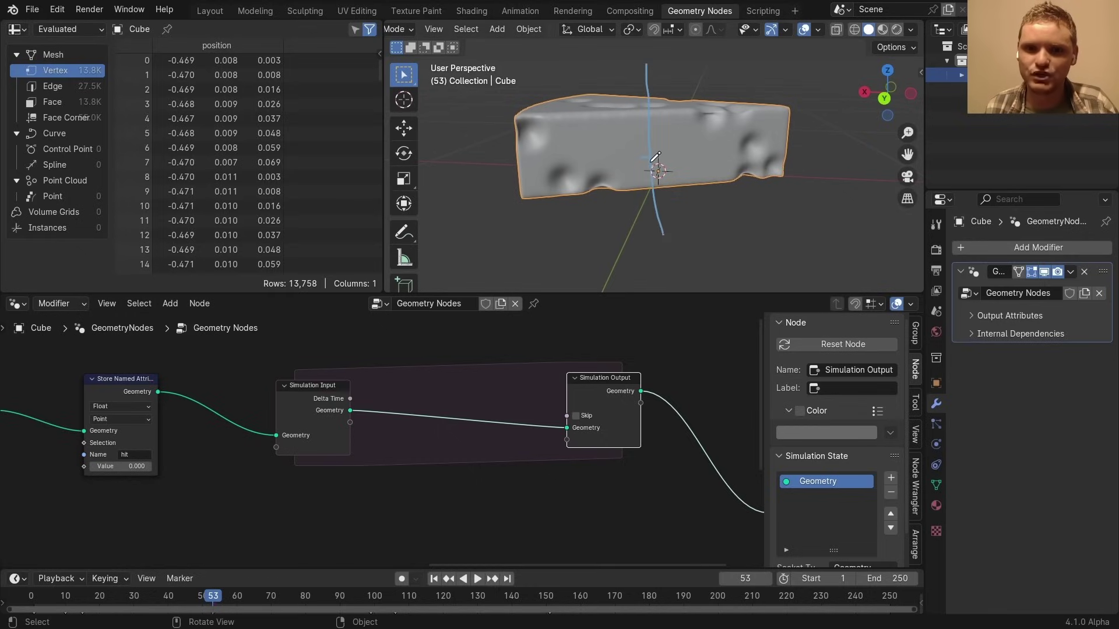
Add a Geometry Proximity node below the Simulation Zone and connect the Cutter group's geometry to its Target
key("shift+a")
type("pro")
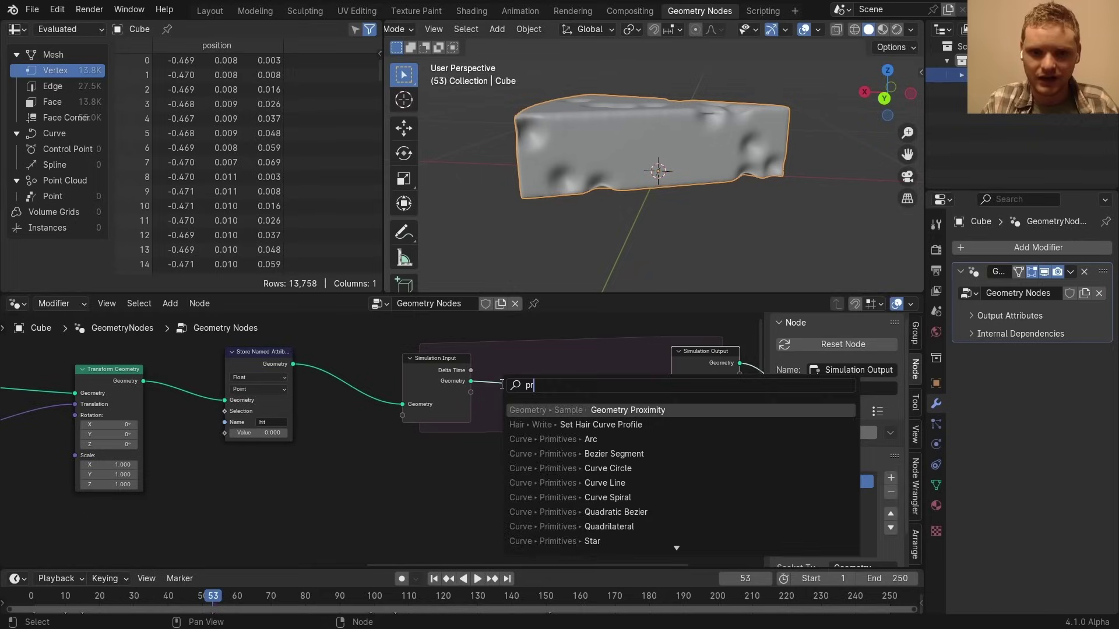
key("Return")
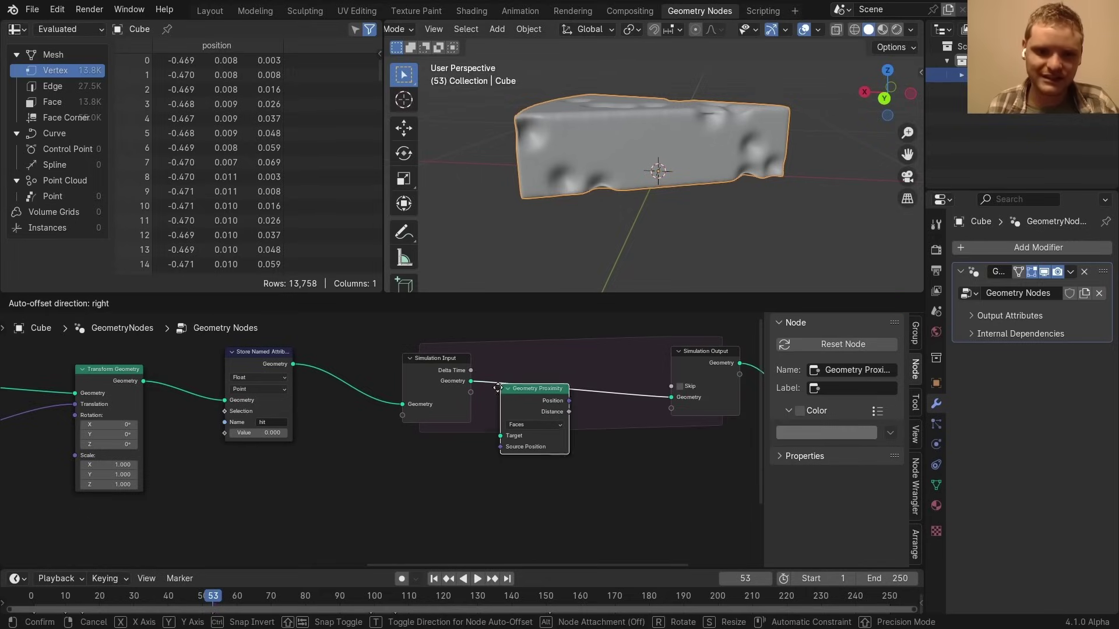
left_click(416, 452)
scroll(416, 456, "down", 8)
middle_click_drag(318, 463, 443, 438)
scroll(350, 449, "up", 4)
left_click_drag(227, 464, 385, 477)
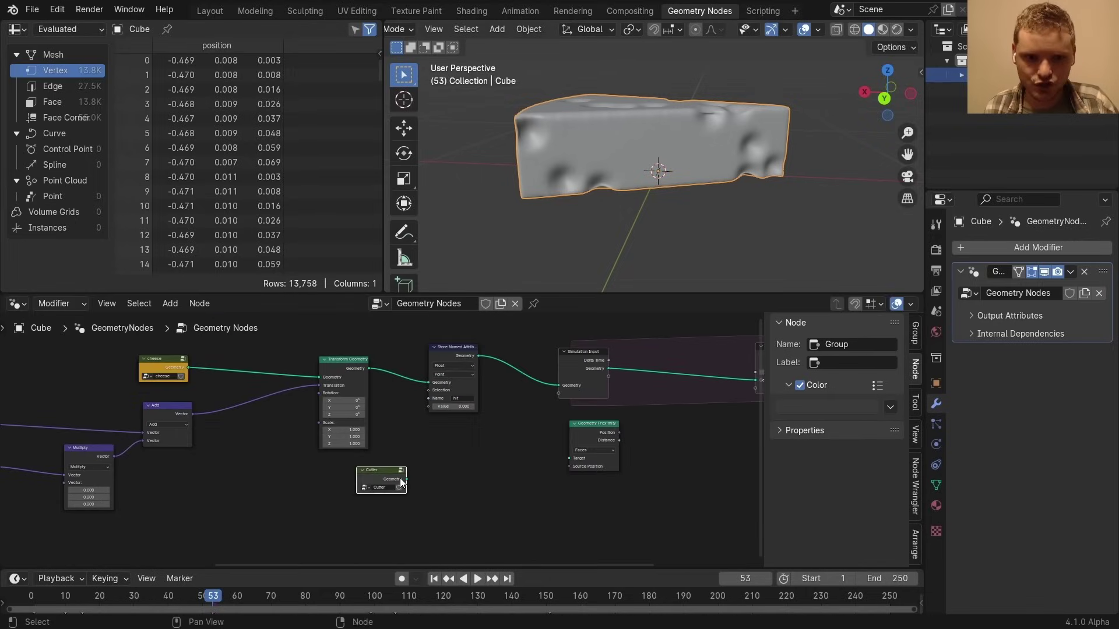
right_click_drag(400, 480, 632, 454, "alt")
scroll(633, 447, "up", 1)
left_click_drag(632, 447, 615, 444)
scroll(616, 444, "up", 8)
Duplicate the hit Store Named Attribute node onto the geometry link inside the Simulation Zone
middle_click_drag(615, 444, 443, 529)
left_click(142, 355)
key("shift+d")
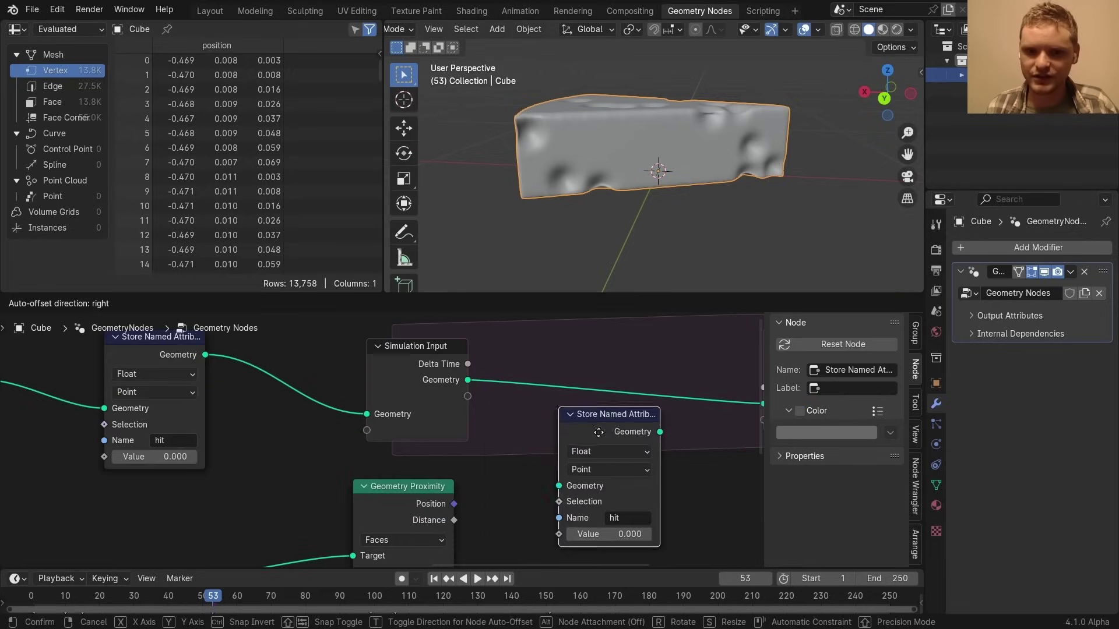
left_click(661, 378)
Compare the proximity Distance to a small threshold with a Less Than node and connect its Result to the duplicated attribute node's Selection
left_click_drag(437, 516, 332, 518)
scroll(344, 519, "up", 4)
left_click_drag(273, 466, 428, 466)
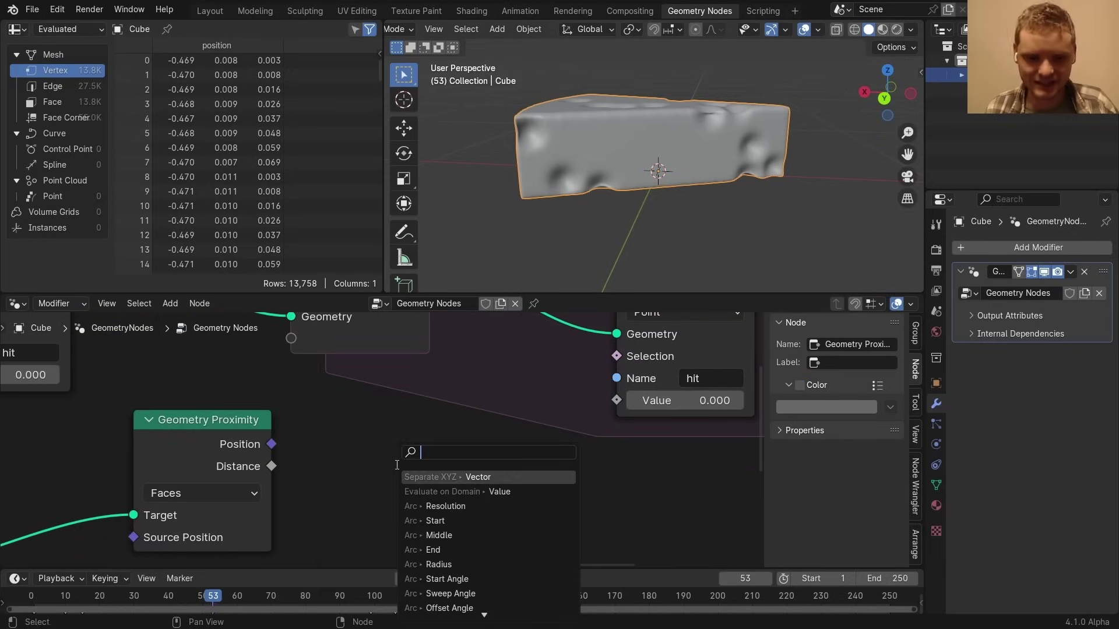
type("les")
key("Return")
left_click(429, 517)
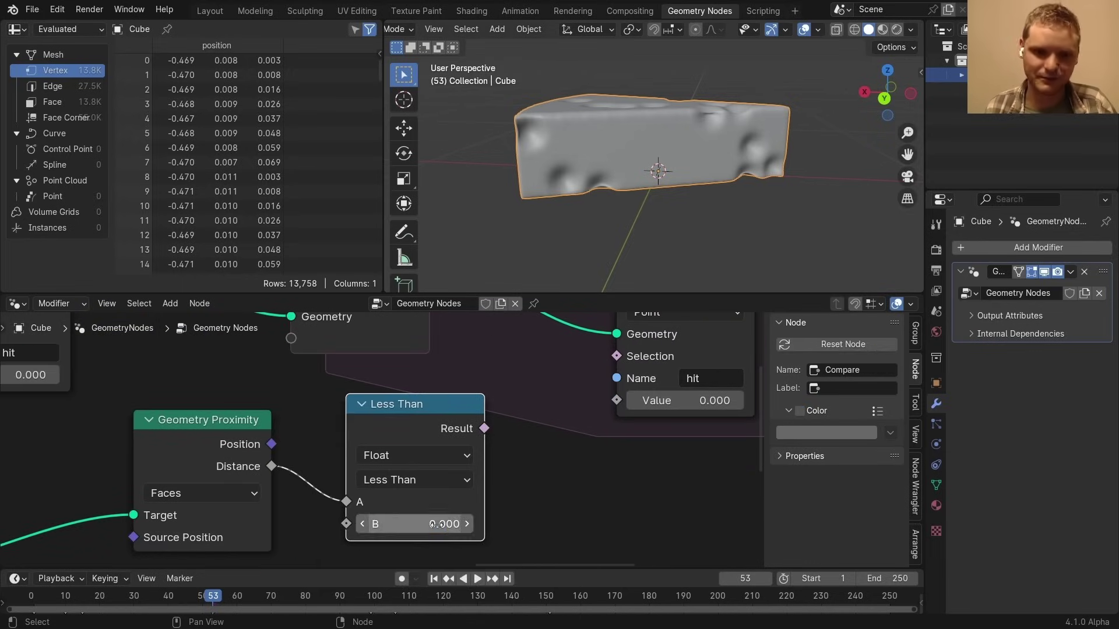
left_click(429, 517)
type(".0")
key("Return")
middle_click_drag(488, 429, 360, 482)
left_click_drag(356, 482, 487, 411)
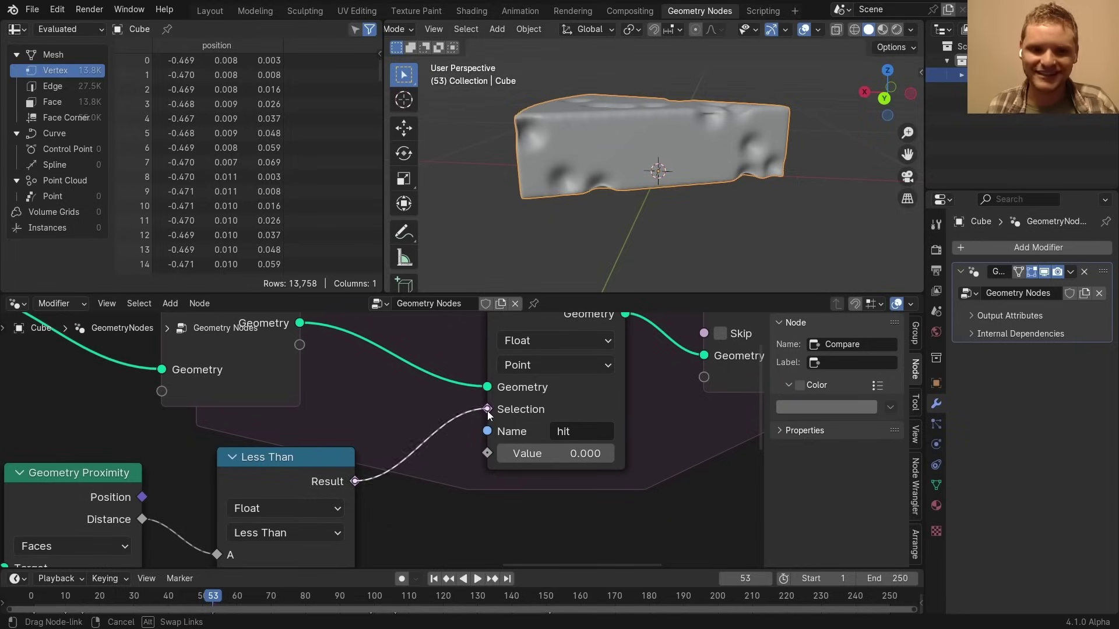
Feed the duplicated attribute node's Value from a float Named Attribute node for hit plus 1.000 through an Add node
scroll(592, 421, "down", 4)
scroll(610, 449, "up", 3)
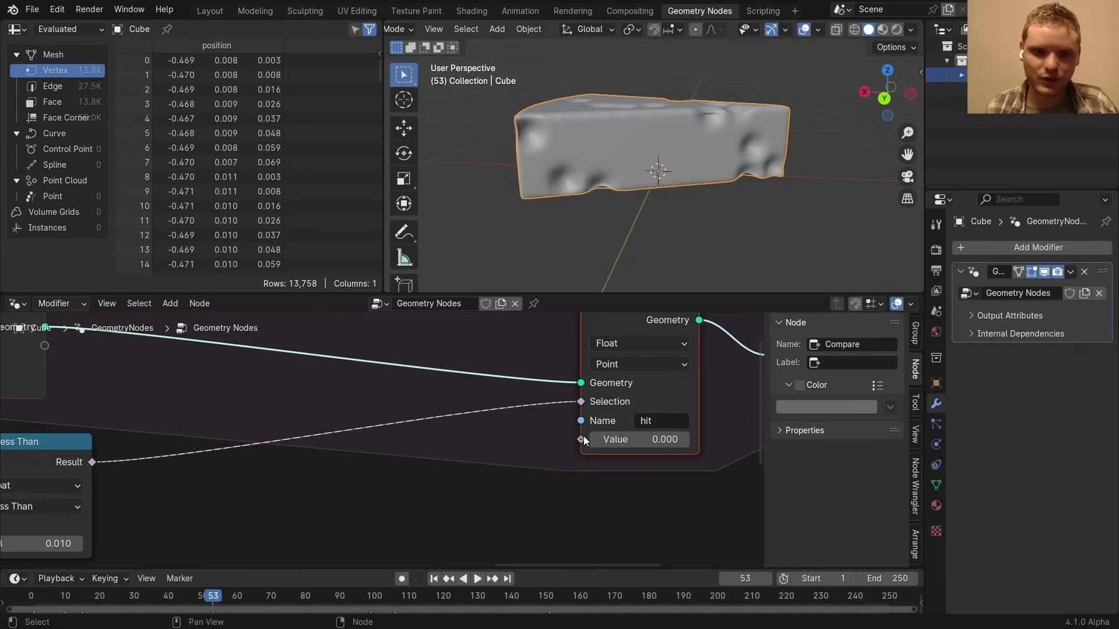
left_click_drag(372, 470, 373, 471)
type("named")
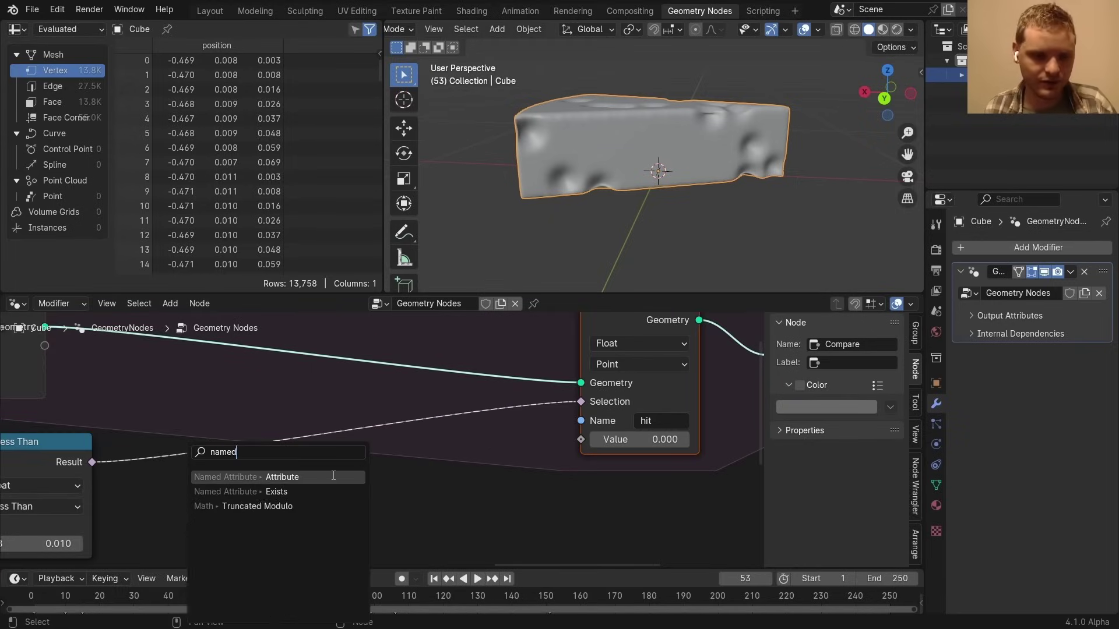
key("Return")
middle_click_drag(473, 533, 468, 517)
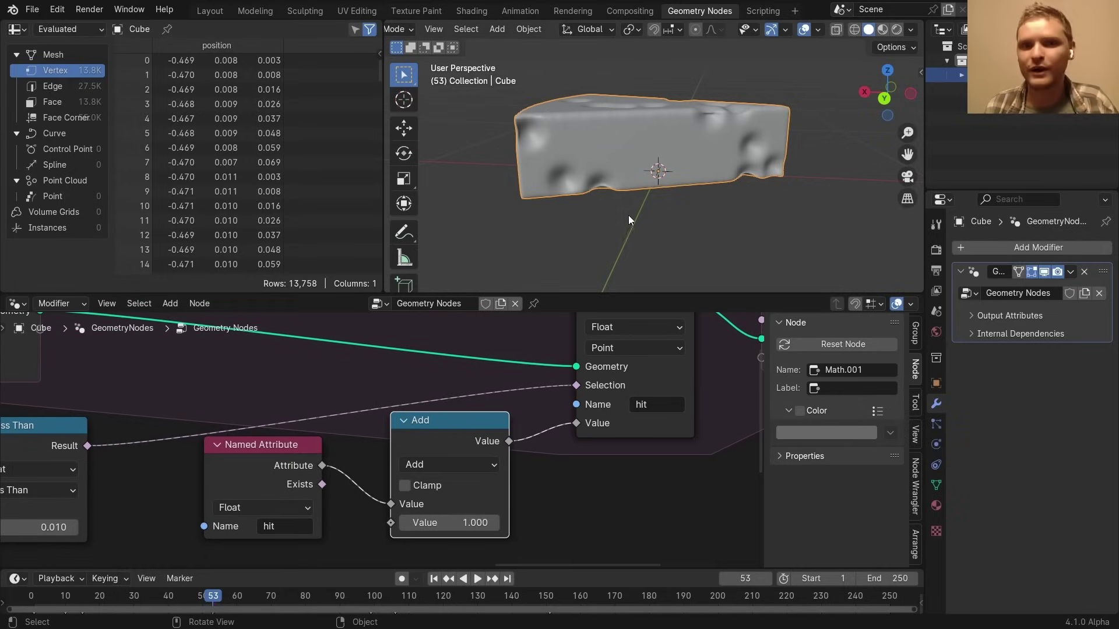
Examine the nodes around Simulation Input while playing the joined cheese and cutter animation, and return to frame 1
scroll(296, 475, "down", 5)
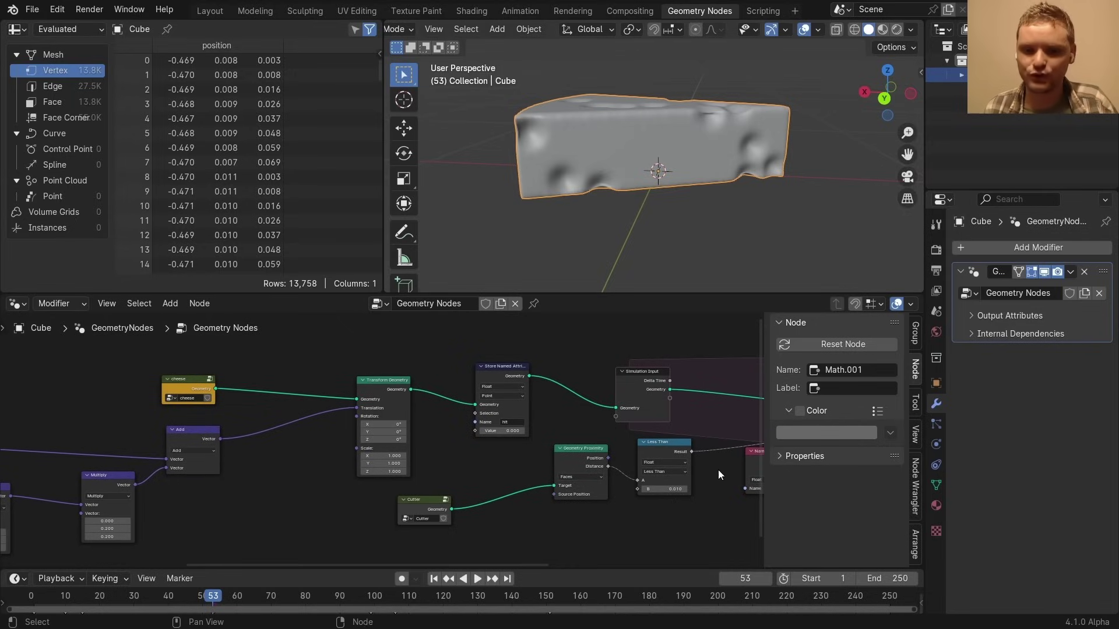
middle_click_drag(718, 475, 477, 487)
scroll(632, 447, "up", 3)
middle_click_drag(631, 447, 496, 447)
left_click(565, 373)
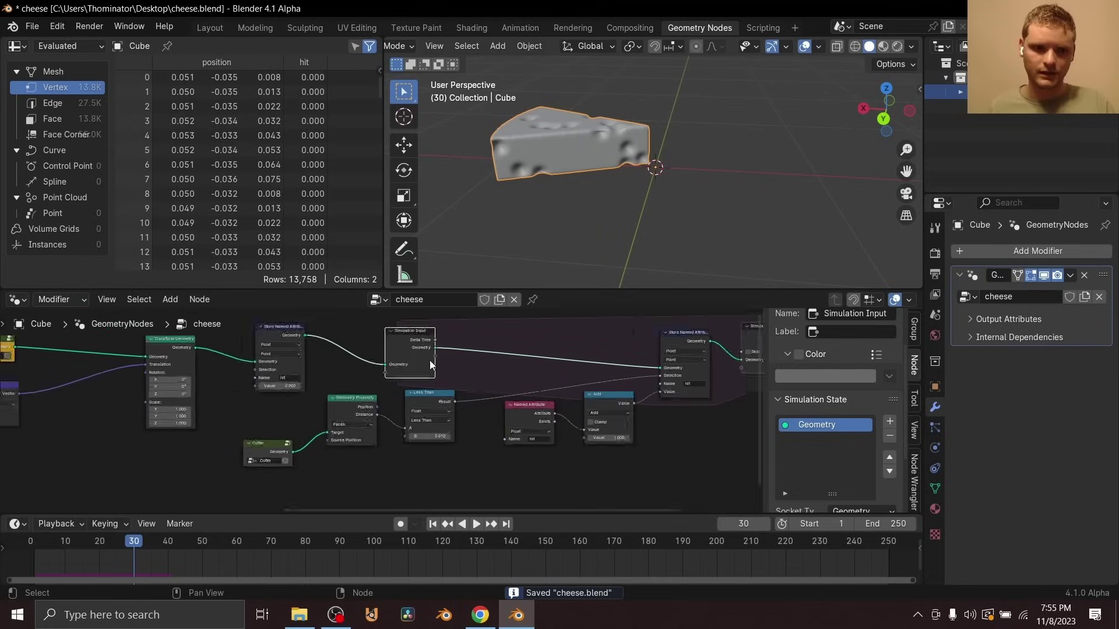
middle_click_drag(304, 351, 345, 351)
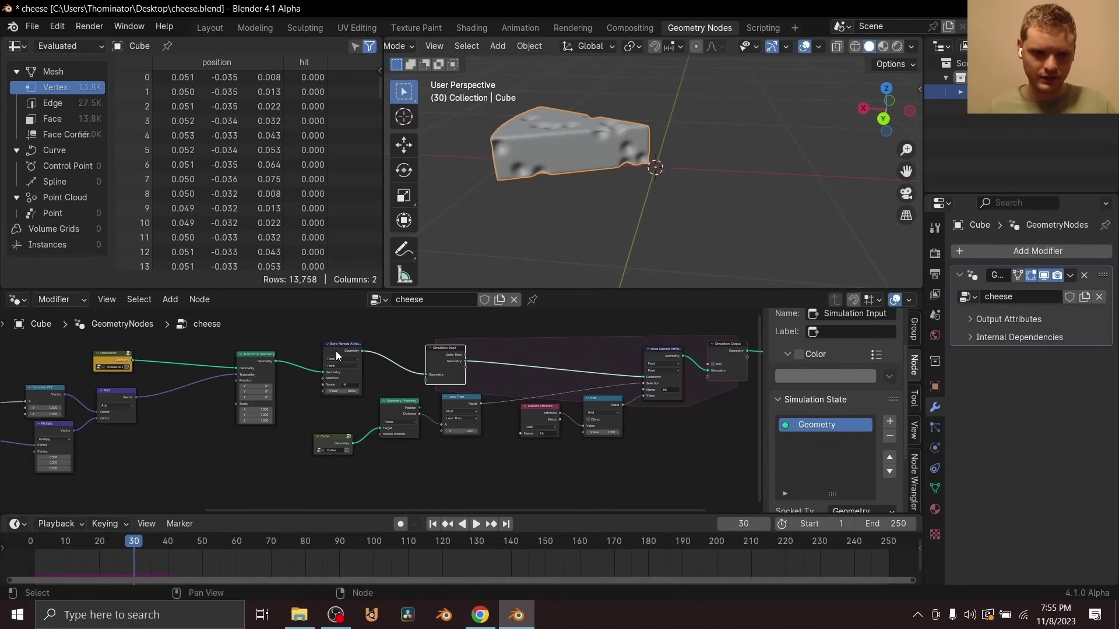
left_click(336, 351, "ctrl+shift")
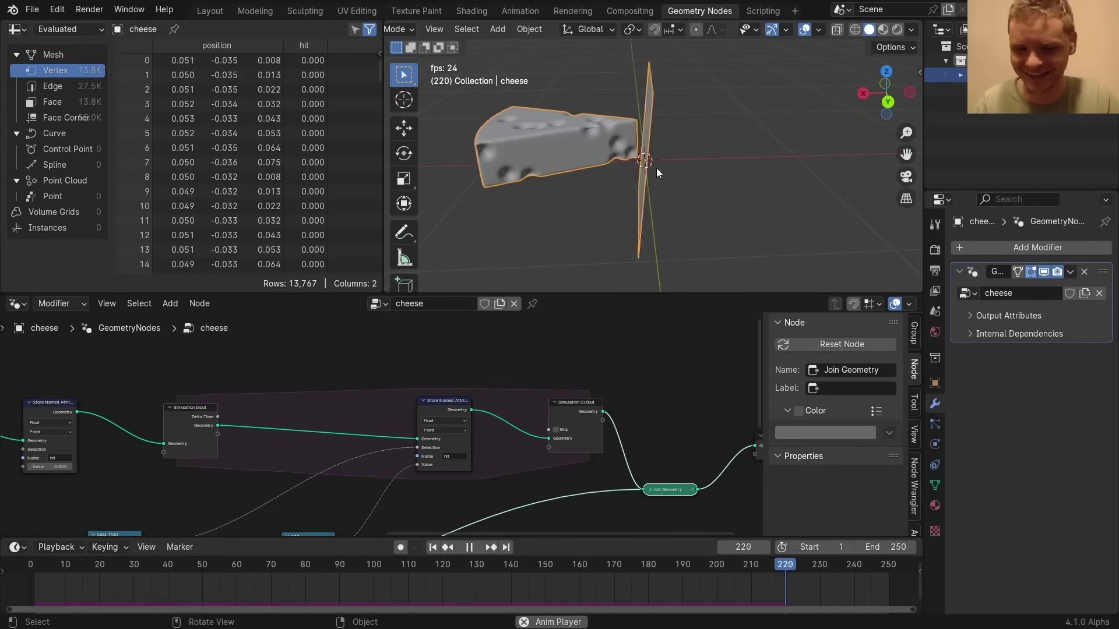
key("space")
key("shift+Left")
scroll(92, 413, "down", 1)
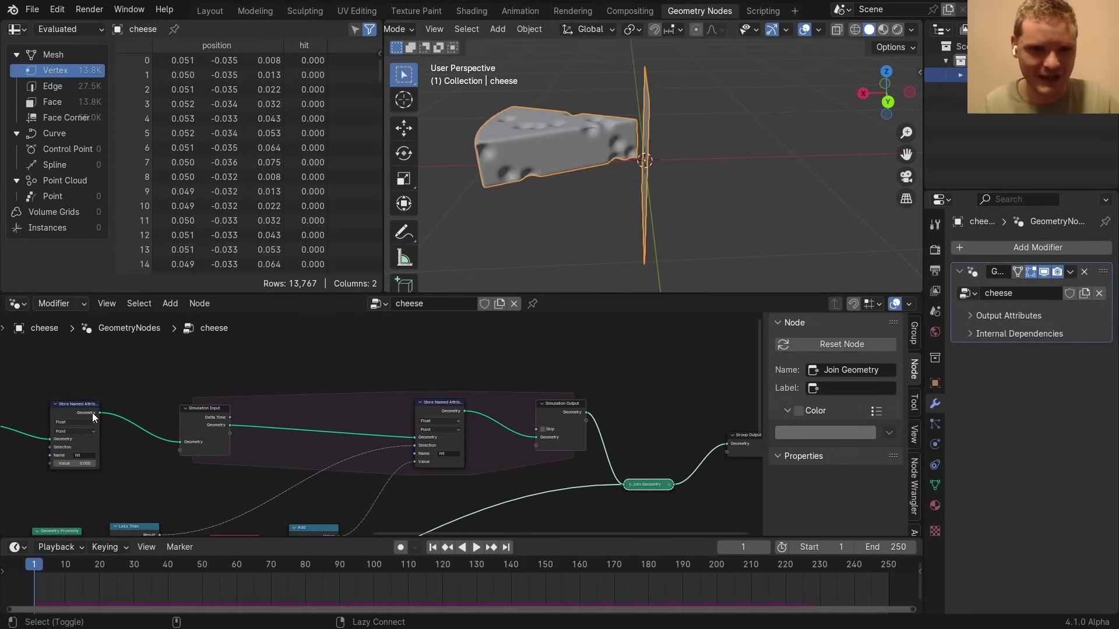
Test playback with the first Store Named Attribute routed straight to Group Output, and restore Join Geometry as the output
left_click(92, 412)
key("space")
key("space")
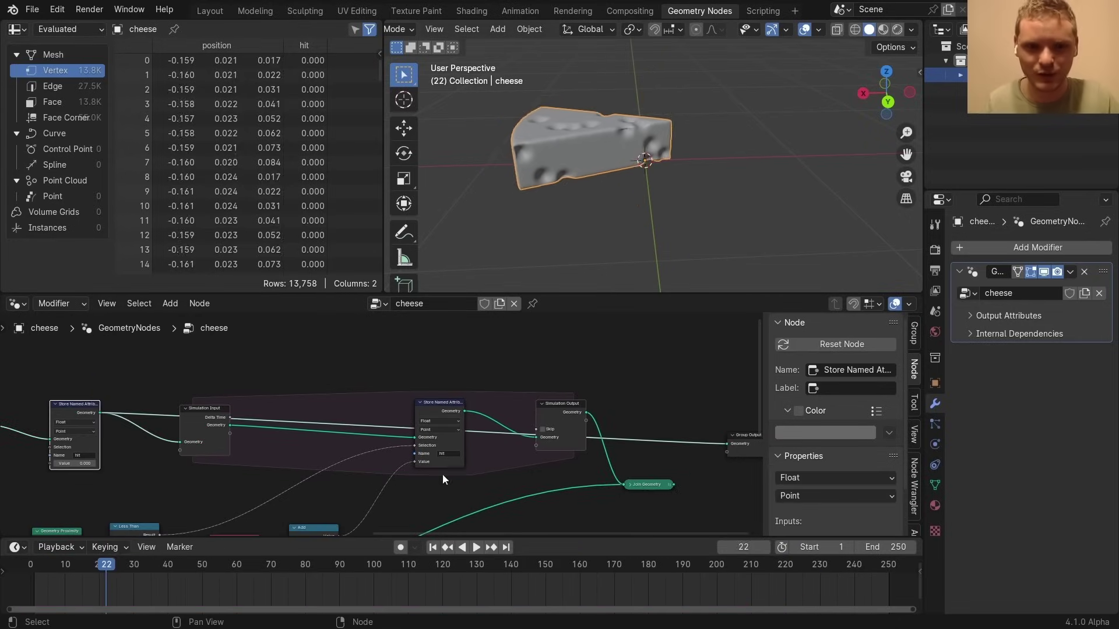
scroll(388, 443, "up", 1)
middle_click_drag(165, 415, 266, 411)
right_click_drag(282, 379, 256, 437, "ctrl")
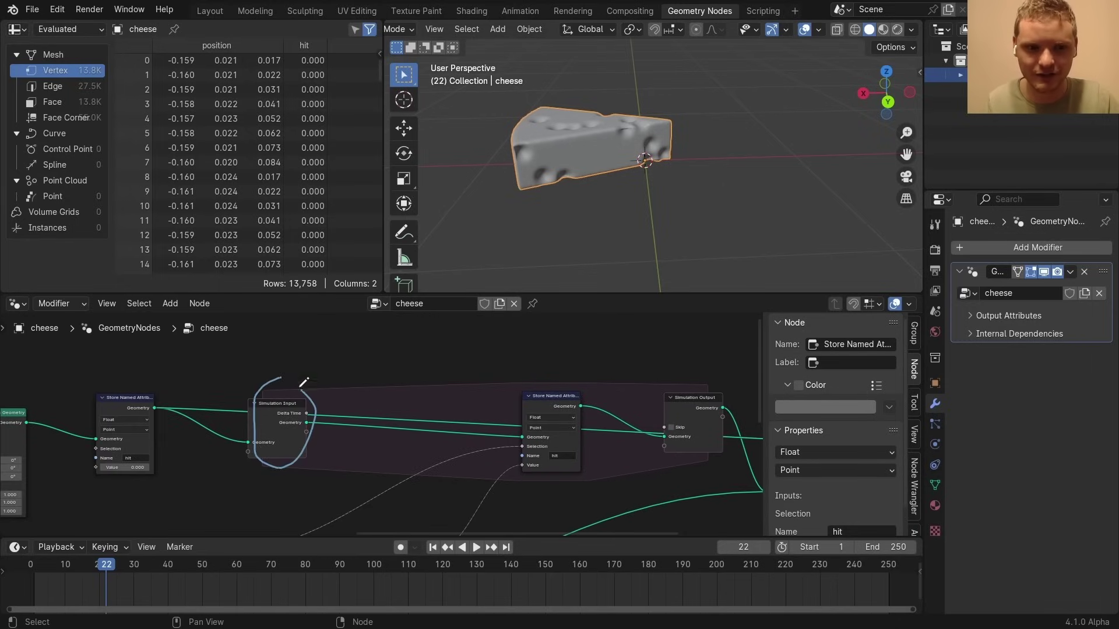
right_click_drag(686, 407, 396, 437, "ctrl")
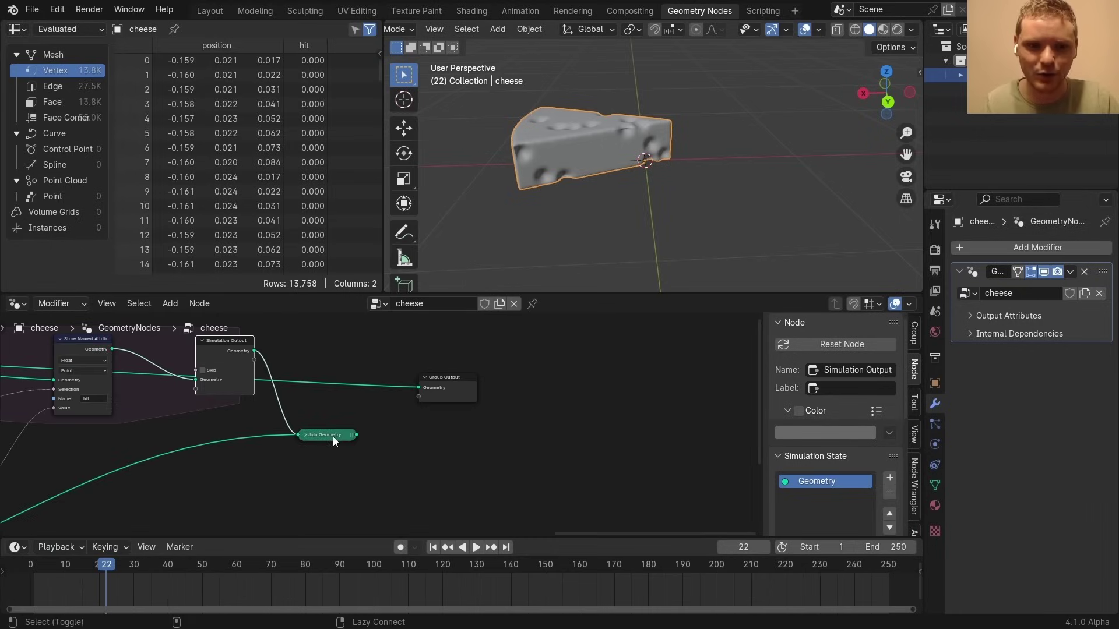
left_click(334, 436)
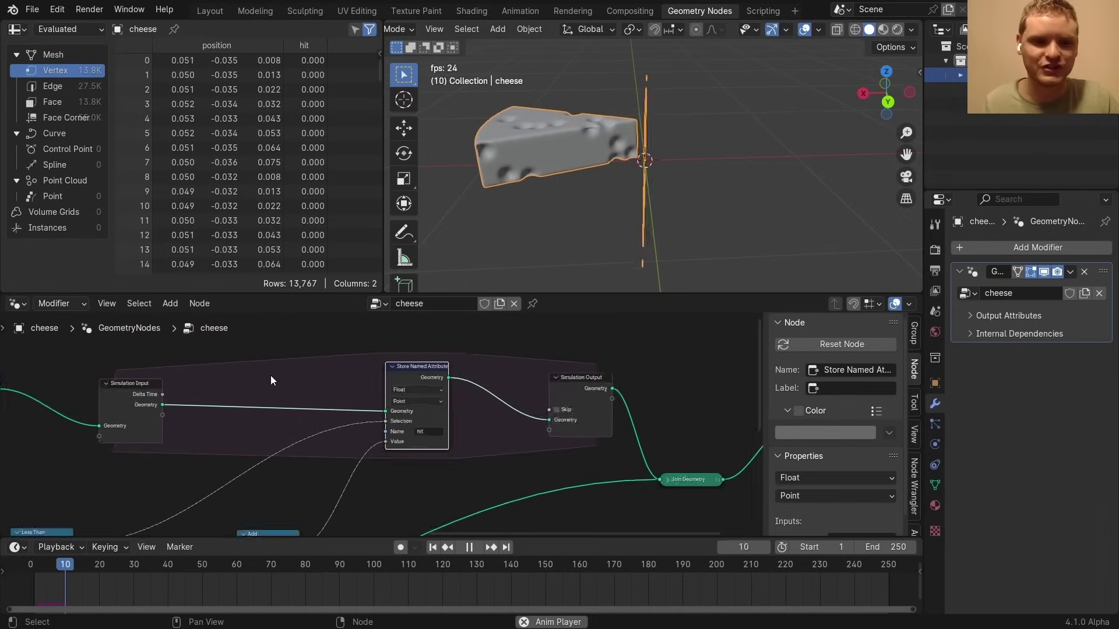
Review the Simulation Zone's geometry chain during playback and reset the animation to frame 1
scroll(358, 448, "down", 1)
middle_click_drag(113, 377, 340, 375)
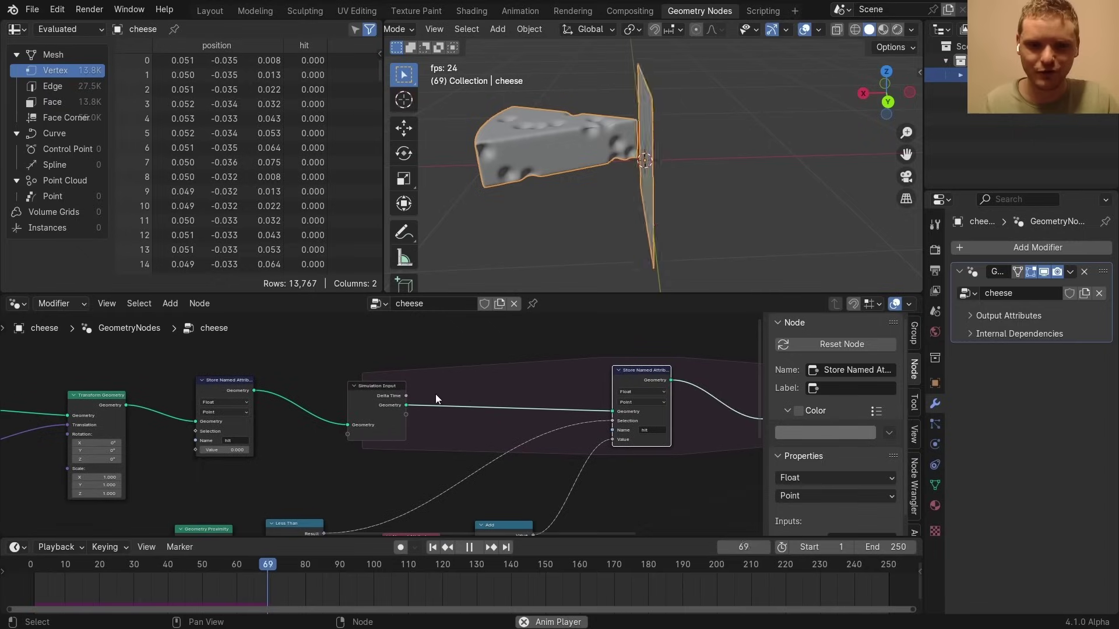
key("space")
middle_click_drag(745, 381, 562, 379)
middle_click_drag(307, 397, 394, 423)
key("shift+Left")
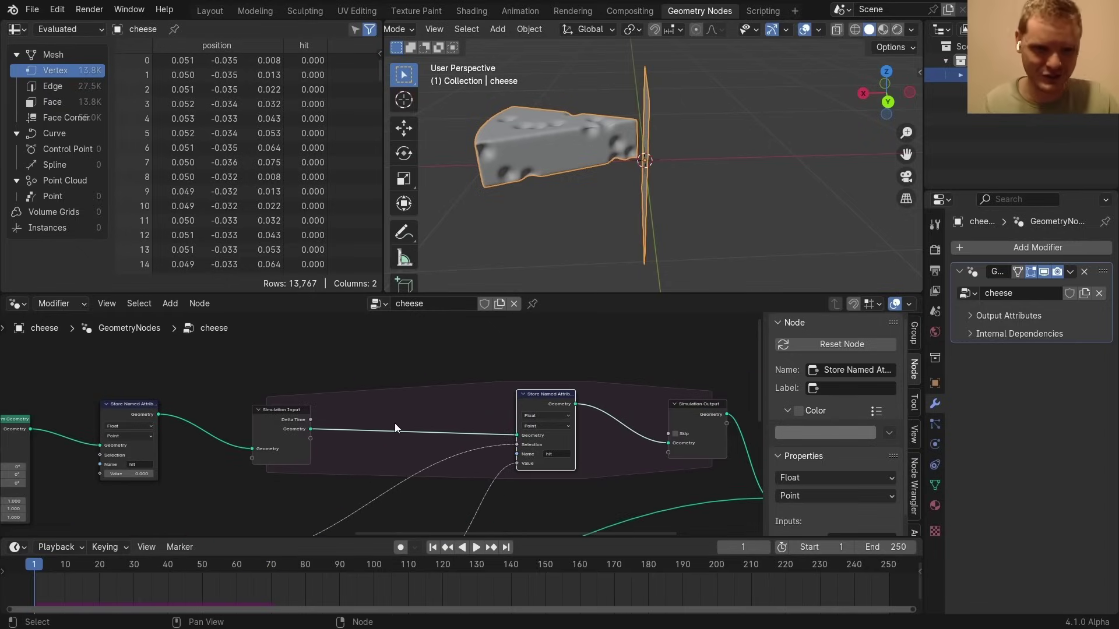
Insert a Set Position node on the geometry link between Simulation Input and Store Named Attribute
scroll(382, 415, "up", 2)
key("shift+a")
type("set po")
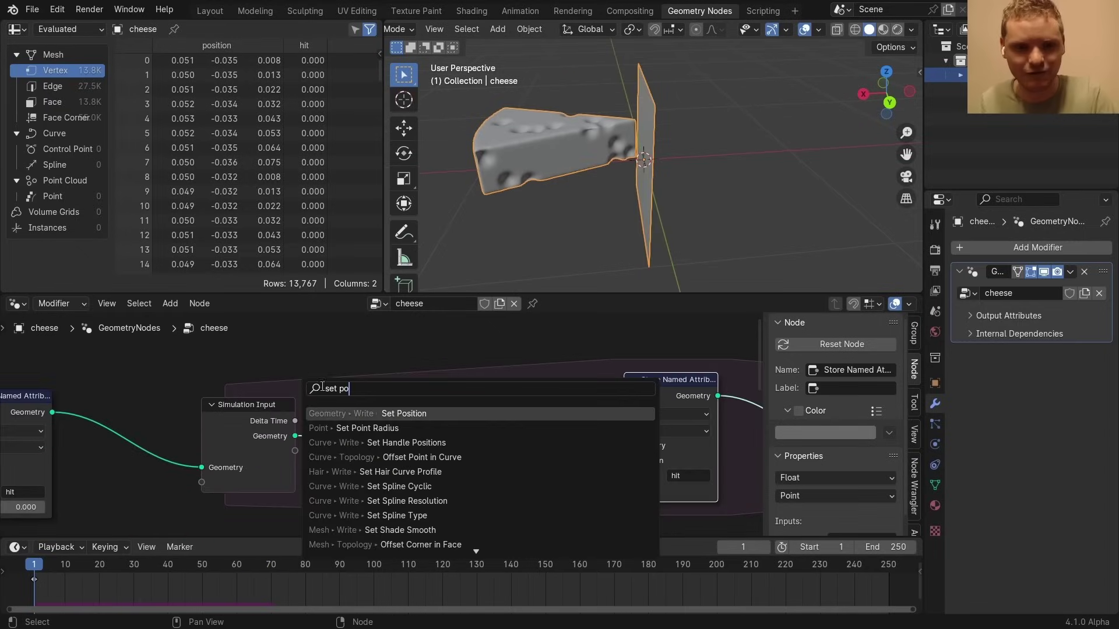
key("Return")
left_click(397, 363)
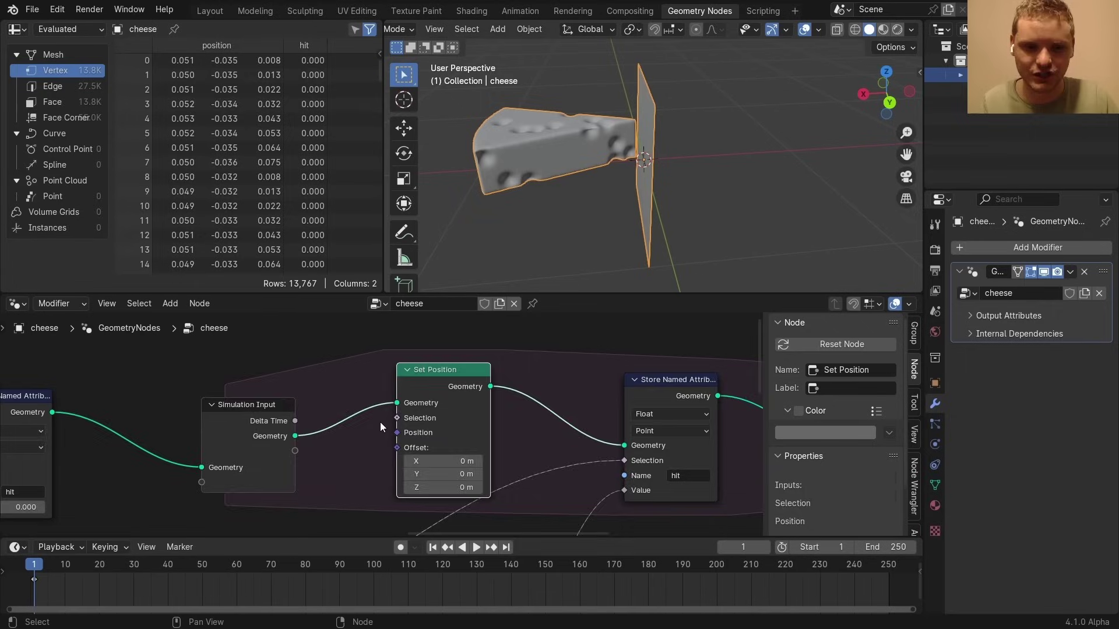
Add a Sample Index node fed by the first Store Named Attribute's geometry, with an Index node connected to its Index
key("shift+a")
type("sample")
right_click_drag(139, 502, 357, 424, "alt")
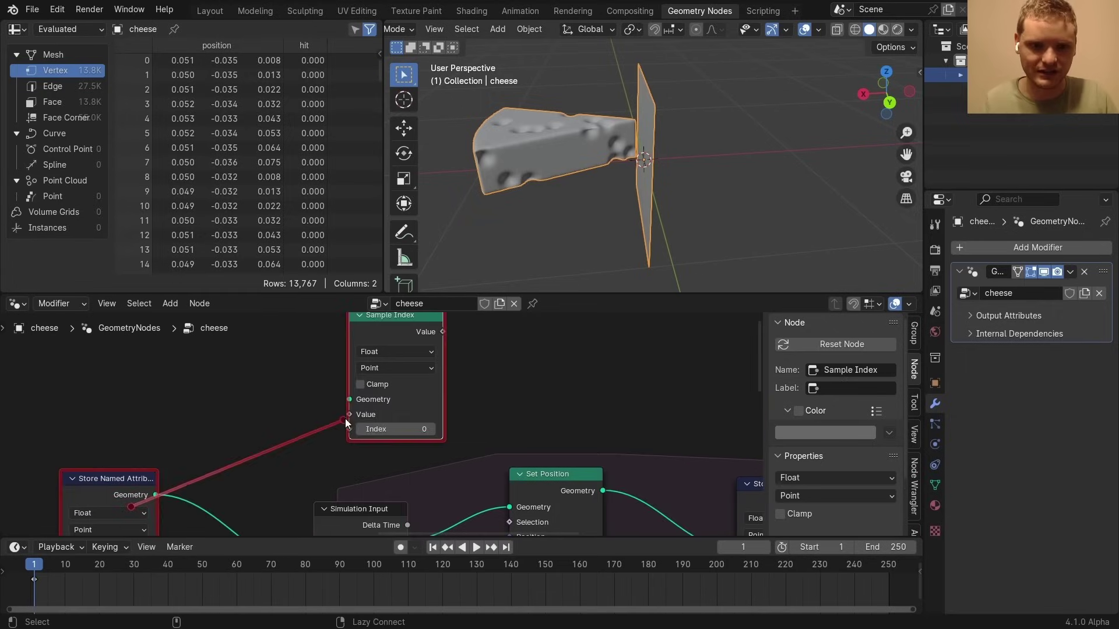
left_click_drag(350, 430, 125, 418)
type("ind")
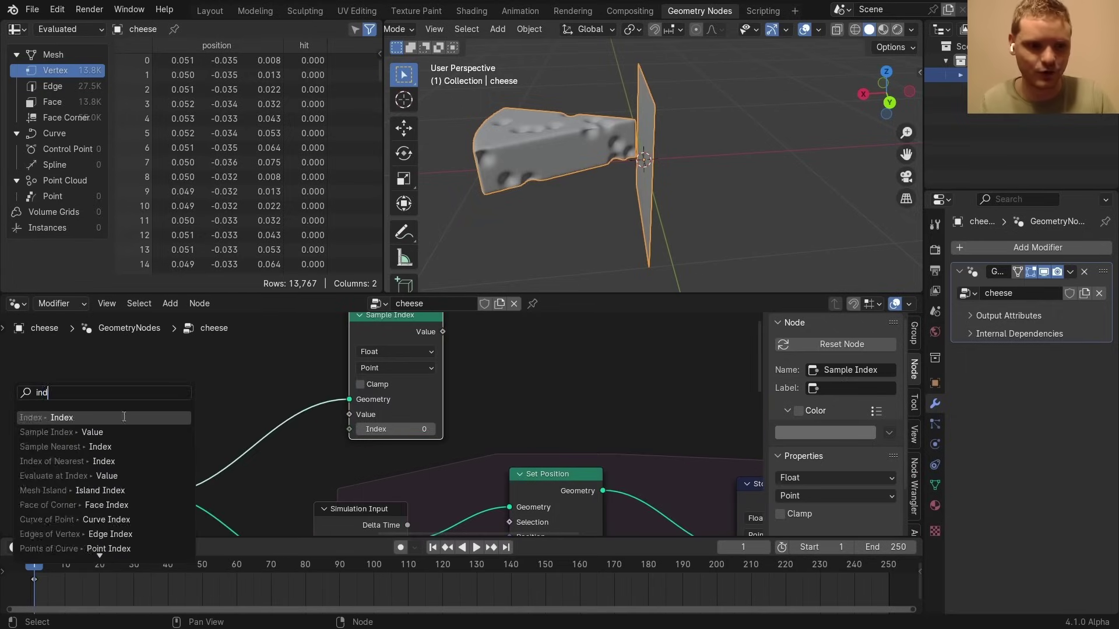
key("Return")
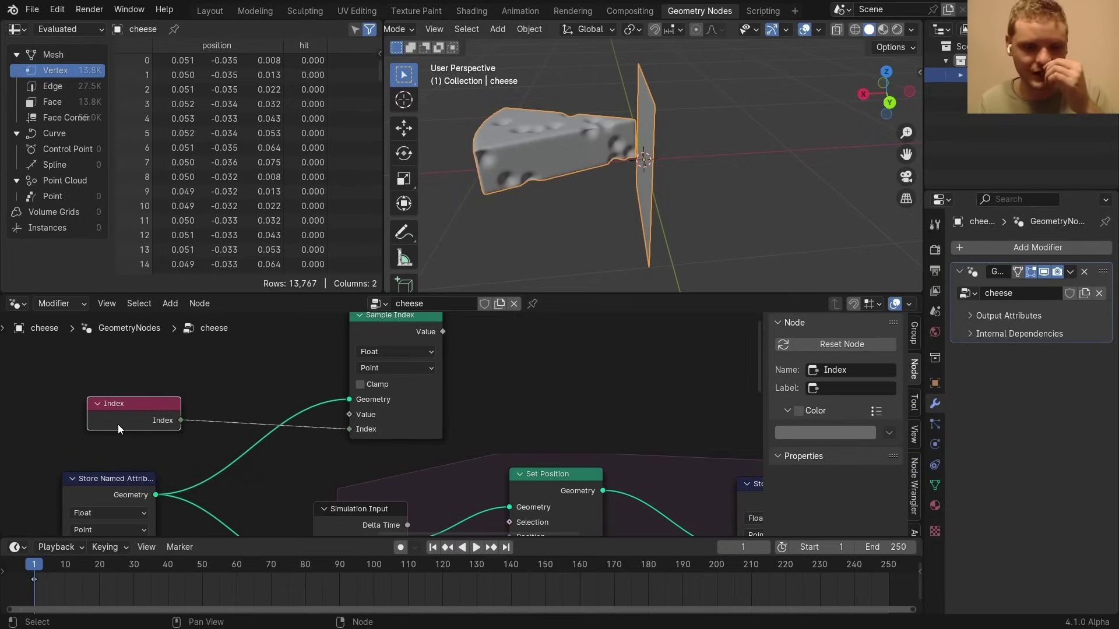
Set Sample Index to Vector, feed its Value from a Position node, and connect its output to Set Position's Position
left_click(385, 353)
left_click(388, 408)
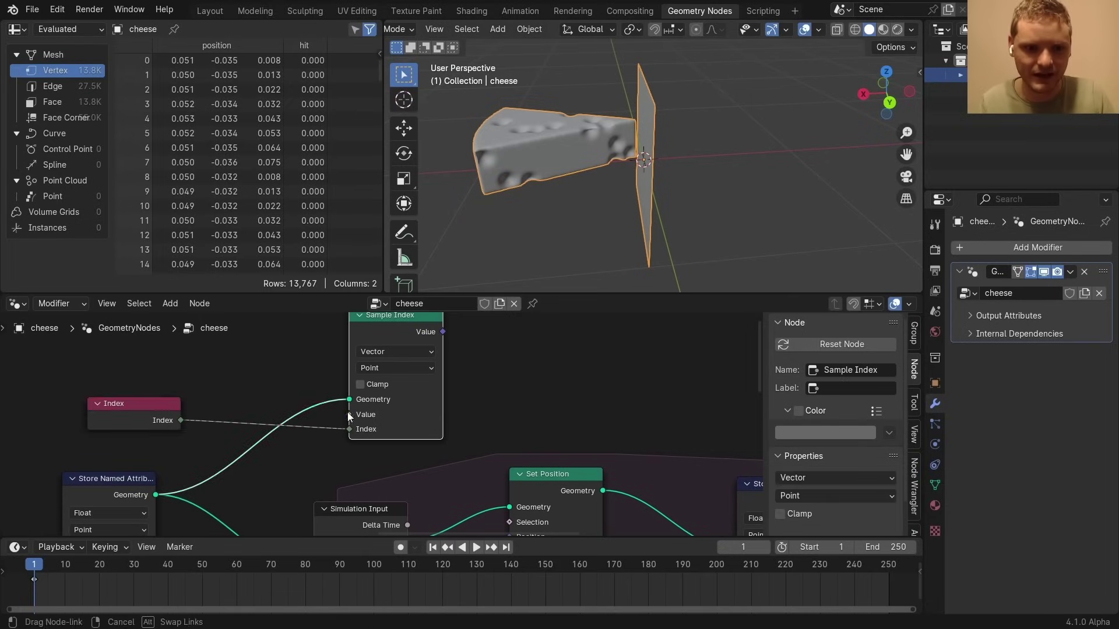
left_click_drag(349, 414, 168, 361)
type("po")
left_click(110, 391)
left_click(101, 397)
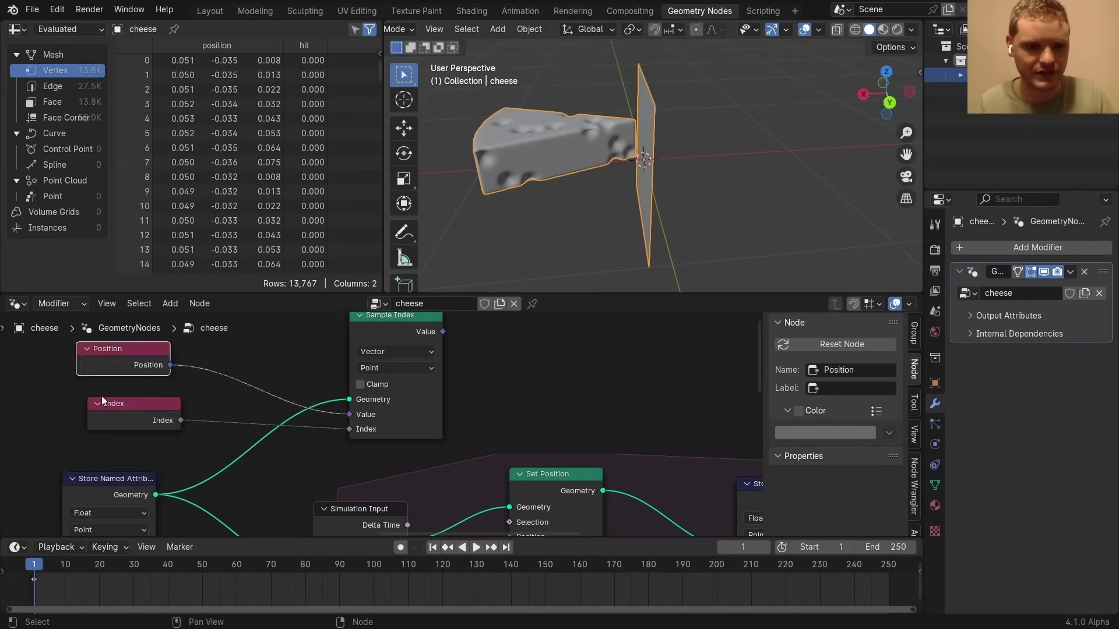
scroll(255, 345, "down", 2)
left_click_drag(382, 335, 439, 479)
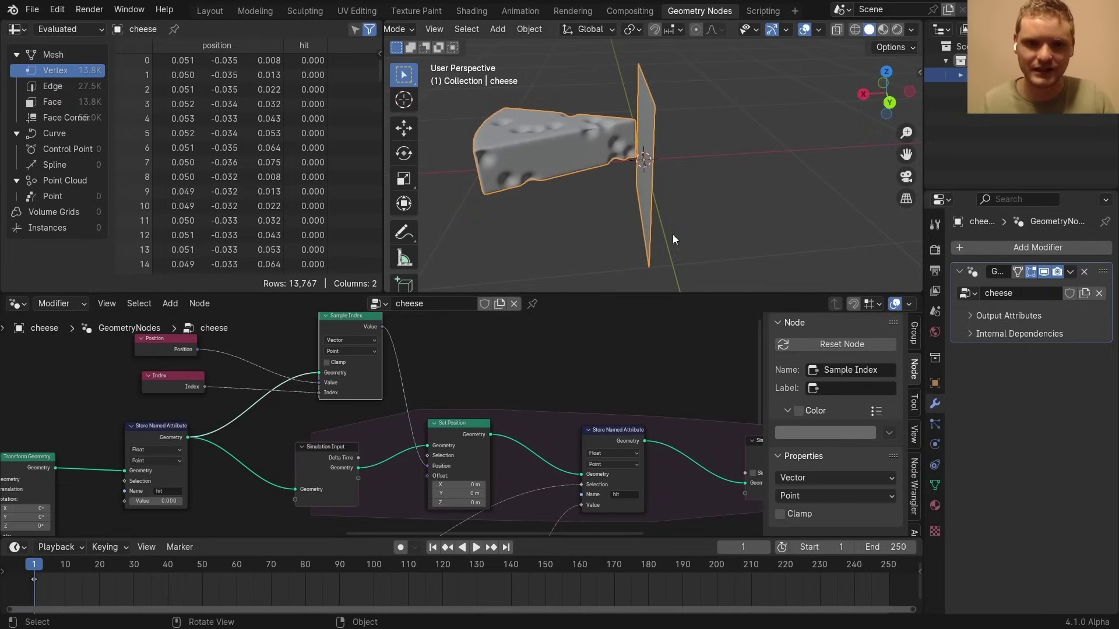
Add a Viewer node on Join Geometry, place it above Group Output, and feed its Value from the Add node
key("space")
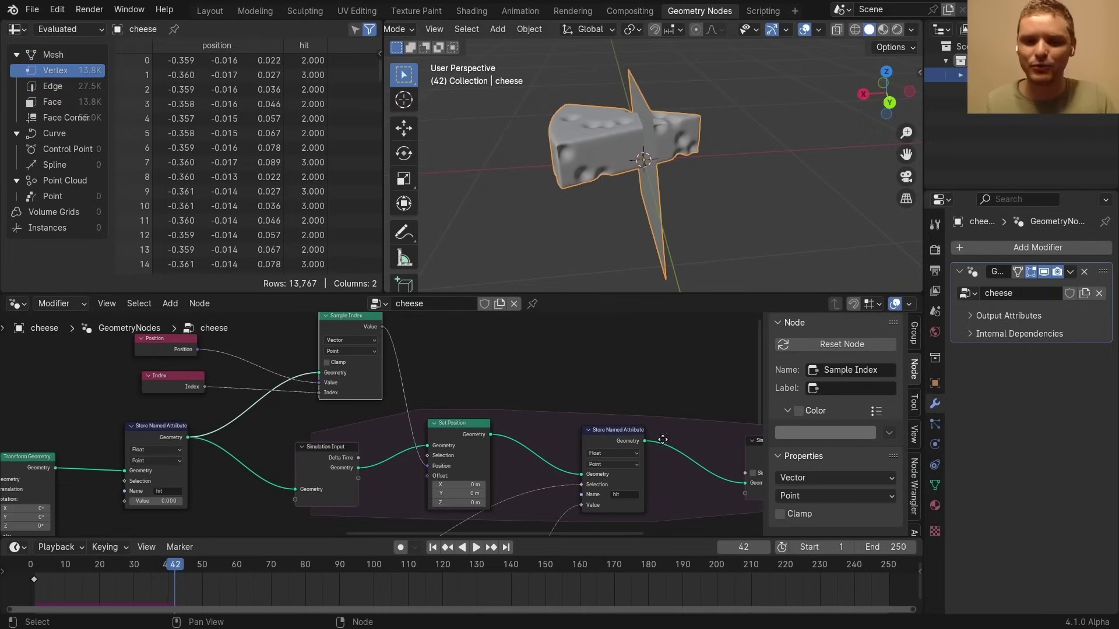
middle_click_drag(663, 439, 341, 390)
left_click(542, 486, "ctrl+shift")
left_click_drag(640, 487, 648, 360)
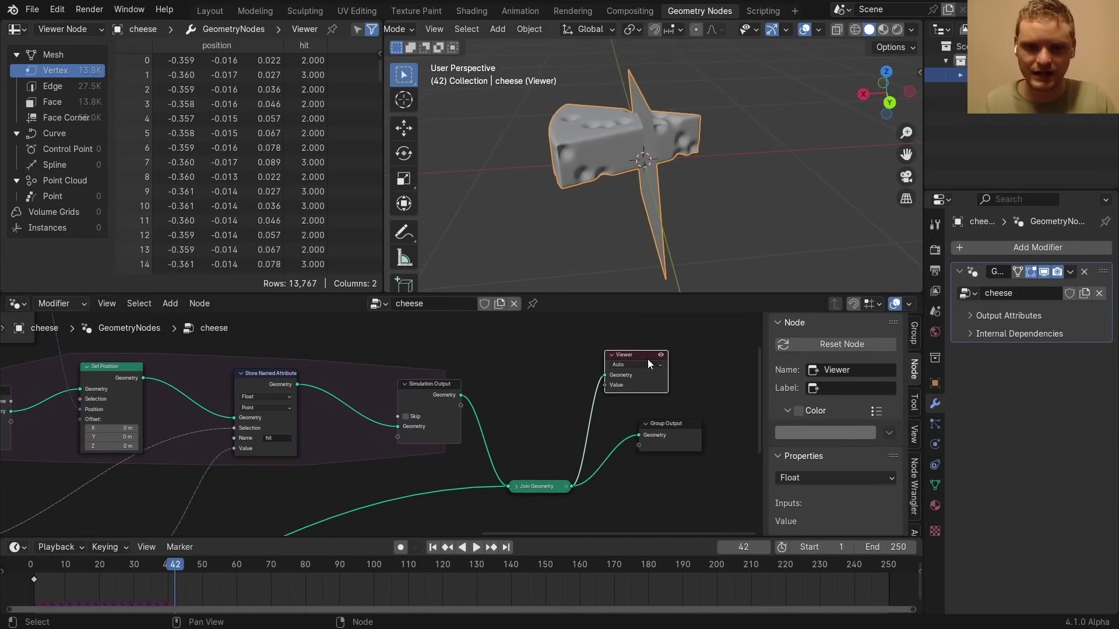
scroll(680, 407, "down", 2)
Play the animation with the Viewer active to inspect where the cheese registers cutter contact
key("space")
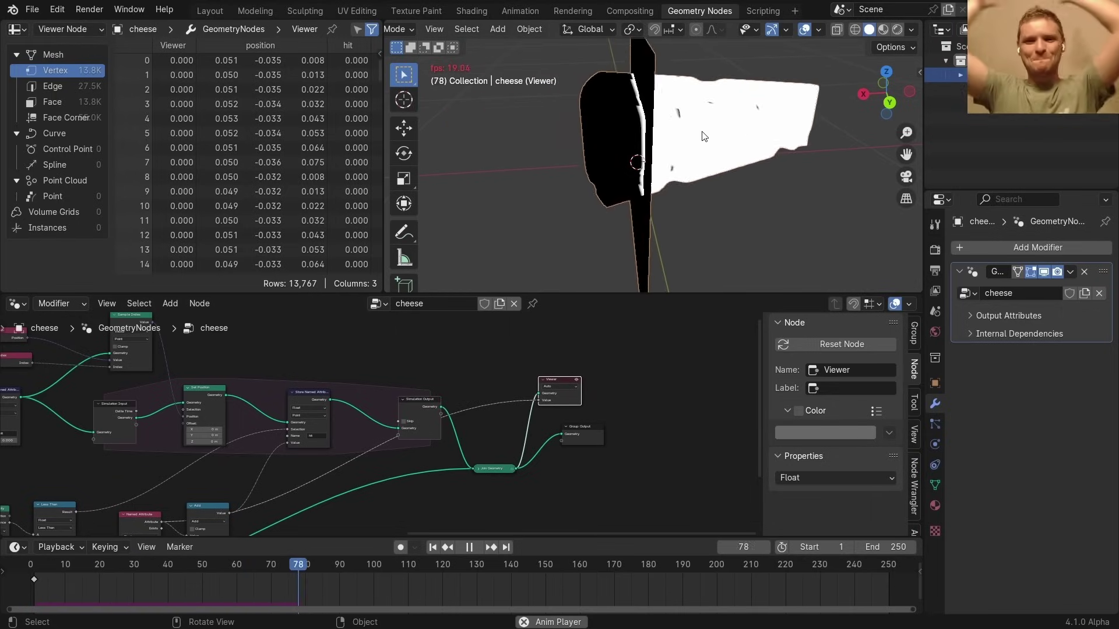
key("Escape")
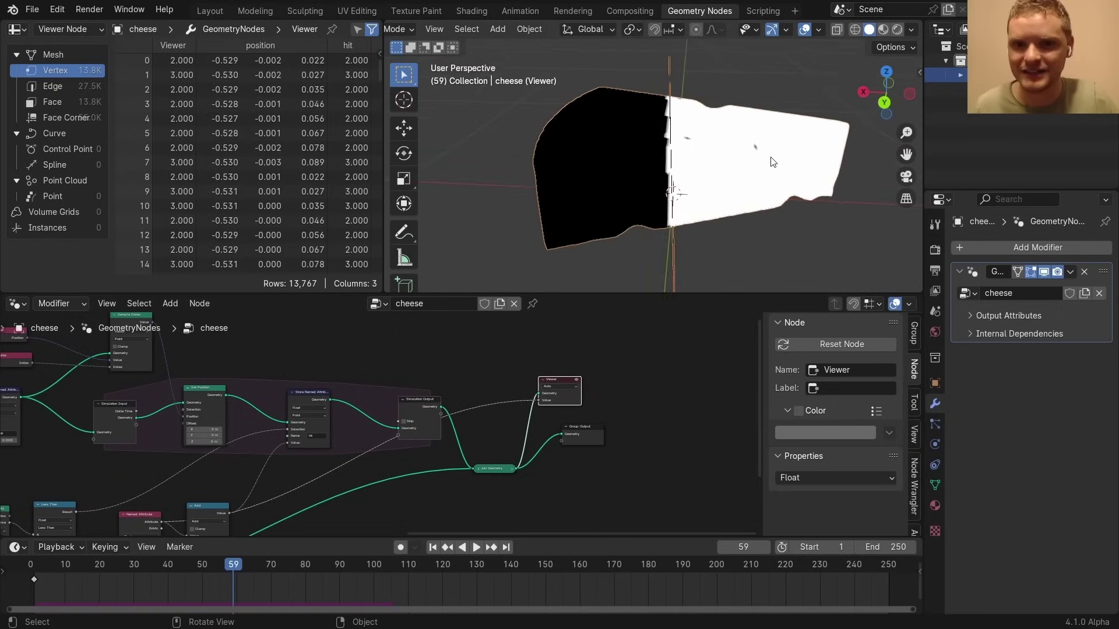
left_click_drag(741, 137, 758, 165)
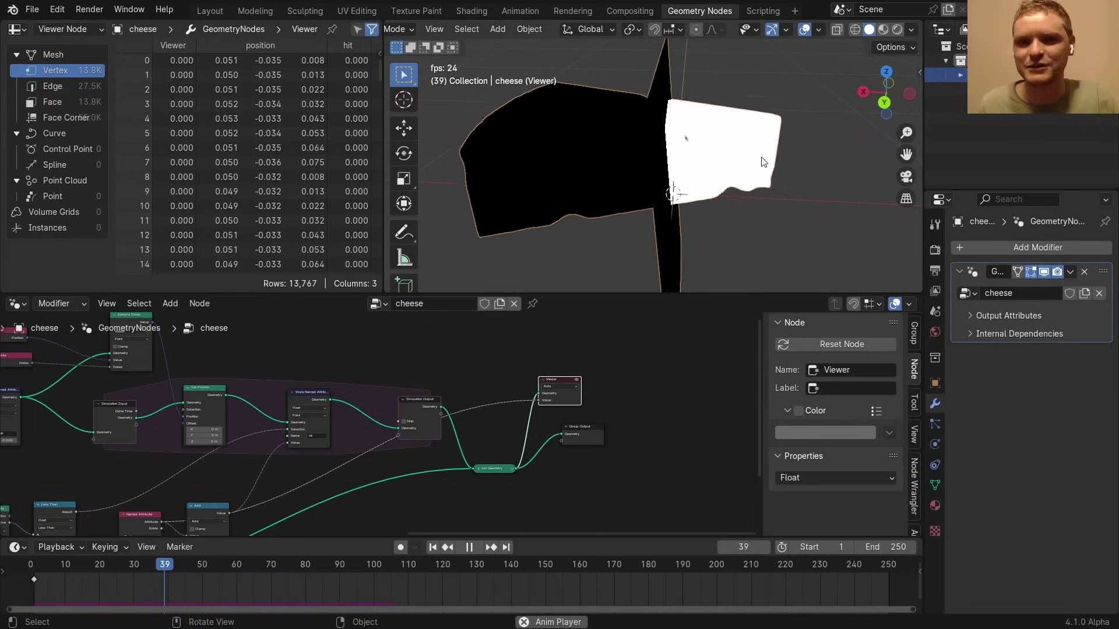
key("space")
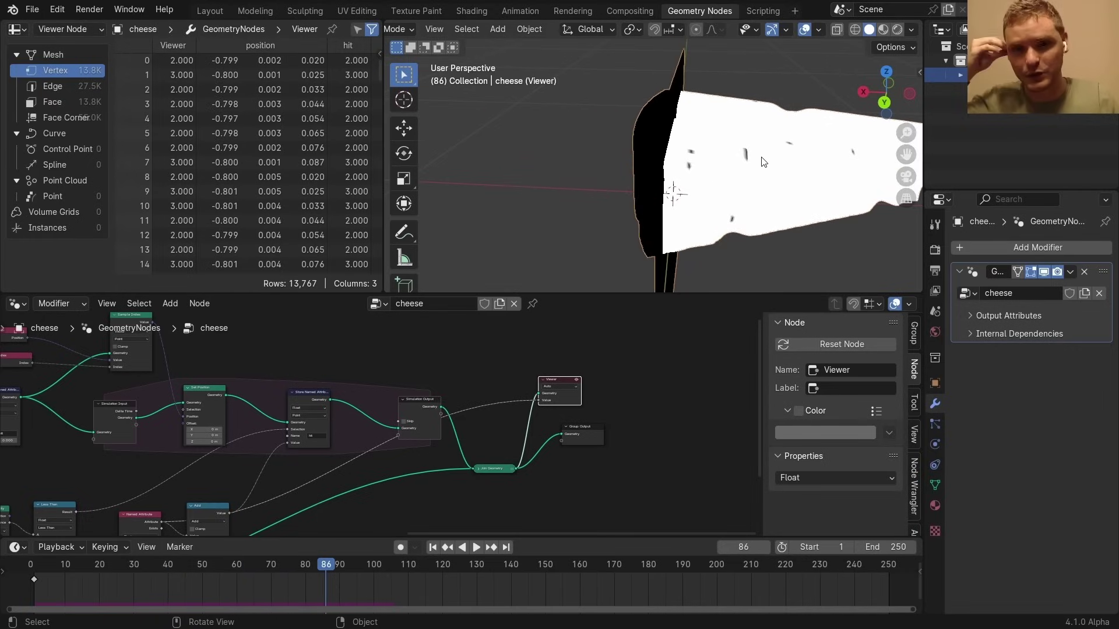
Move Group Output farther out and replay the animation from frame 1 without the Viewer, undoing the Viewer's removal
middle_click_drag(612, 491, 573, 484)
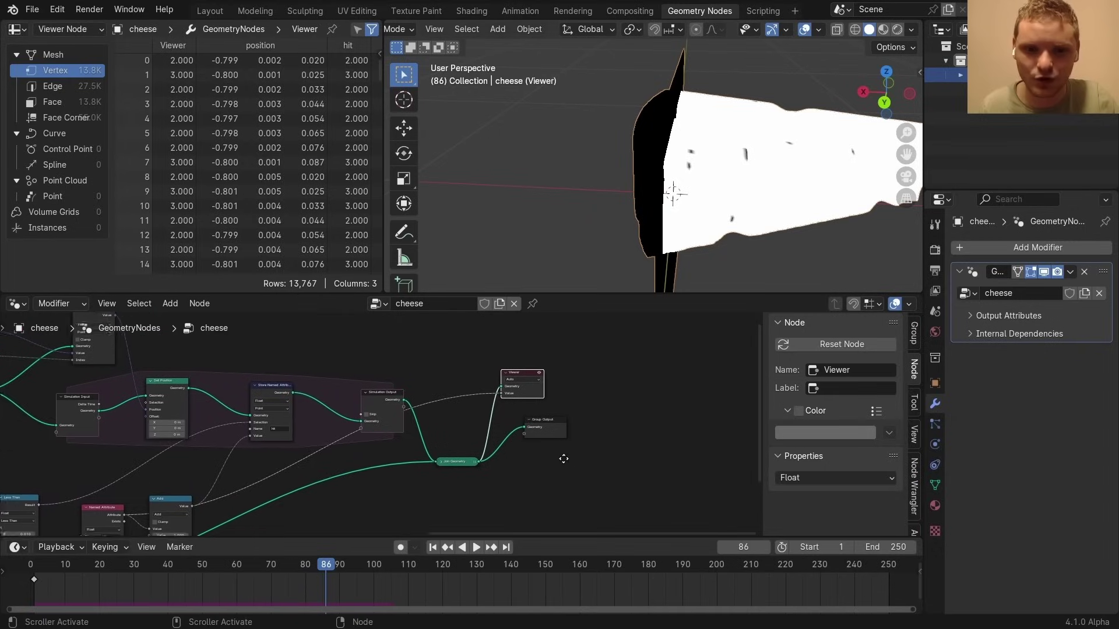
left_click_drag(575, 468, 535, 429)
left_click_drag(535, 429, 485, 382)
key("x")
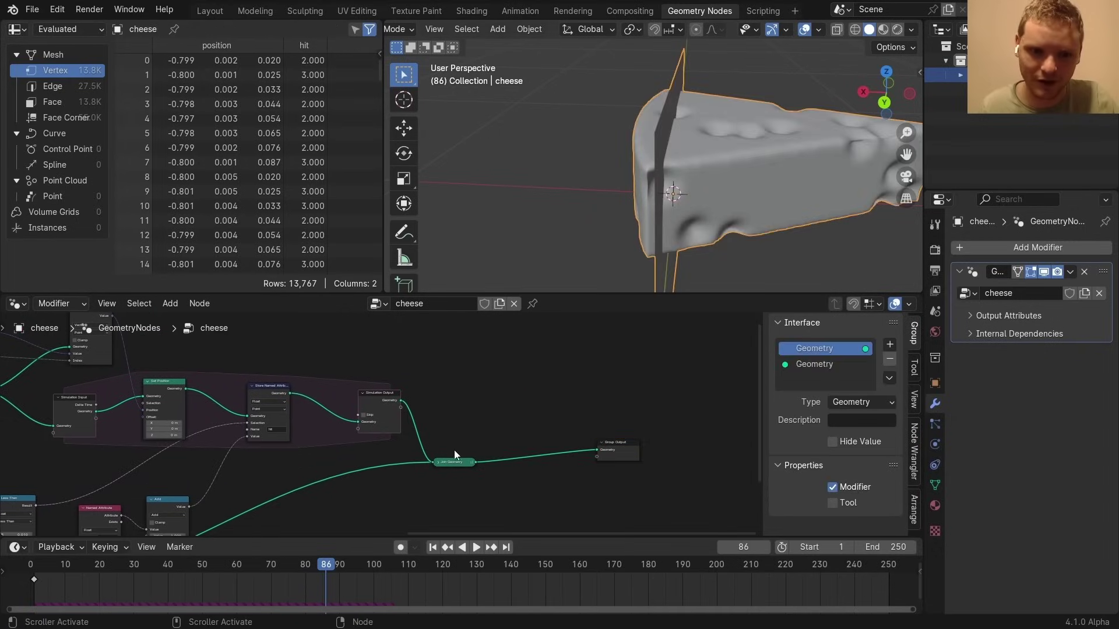
left_click_drag(455, 463, 486, 462)
key("shift+Left")
key("space")
key("space")
key("ctrl+z")
key("ctrl+z")
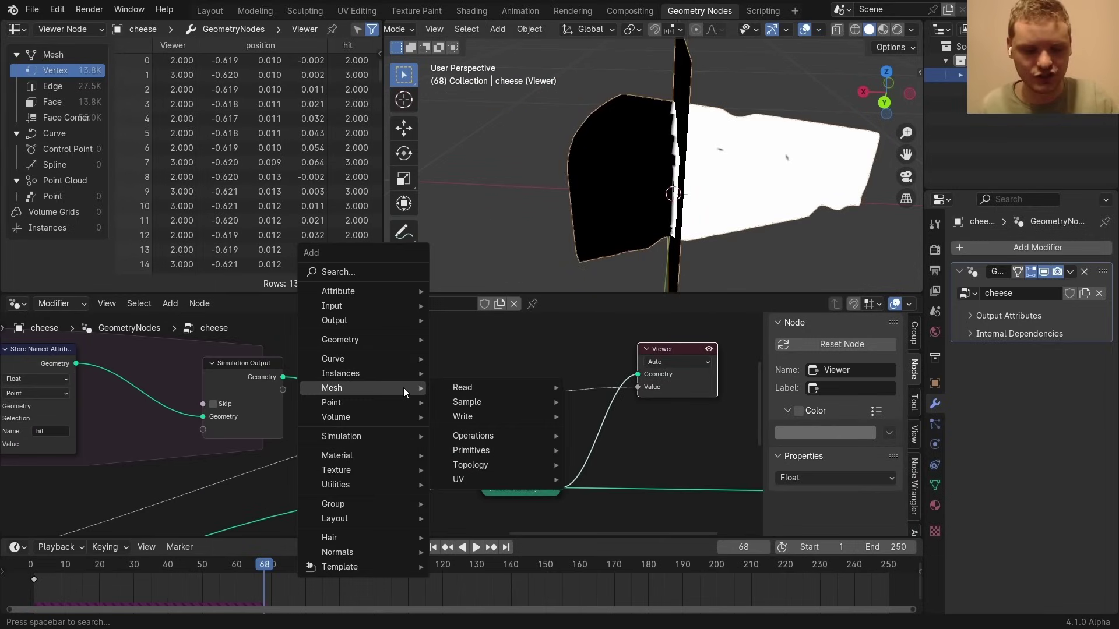
Insert a Blur Attribute node on the link between the Add node's Value and the Viewer's Value
type("blu")
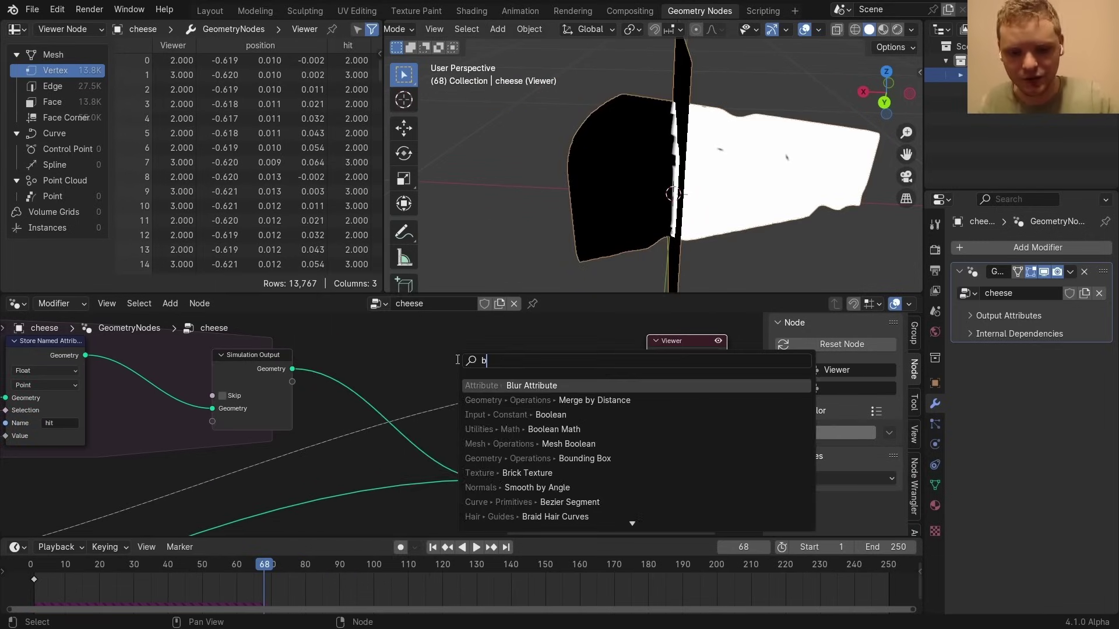
left_click(511, 385)
left_click(245, 466)
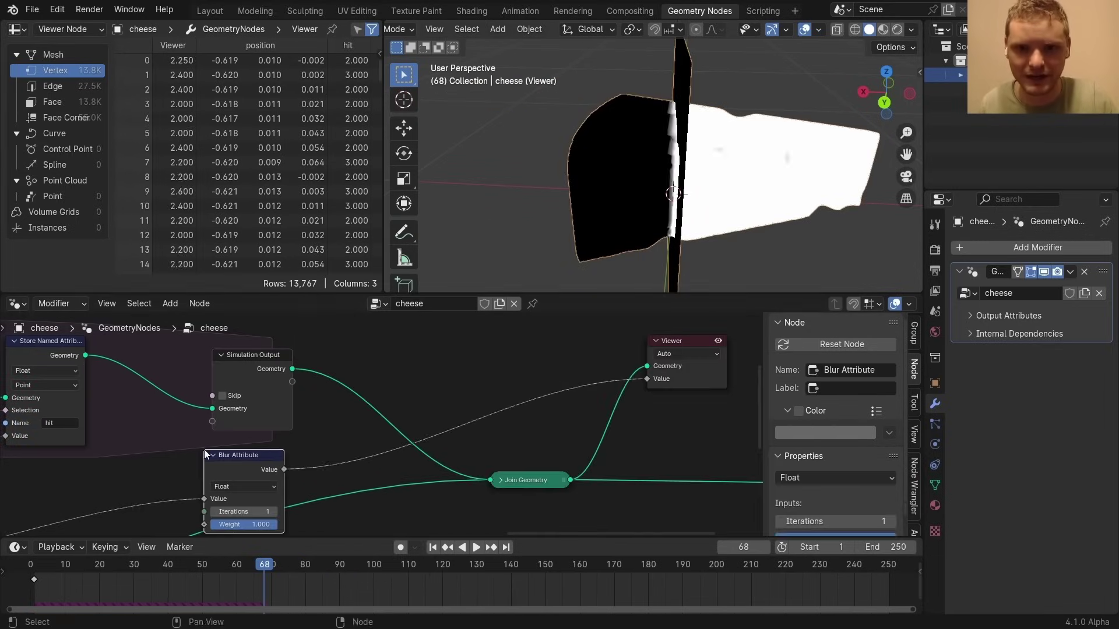
Toggle the Blur Attribute node's muting to compare the hit values on the cheese with and without blurring
scroll(601, 175, "up", 5)
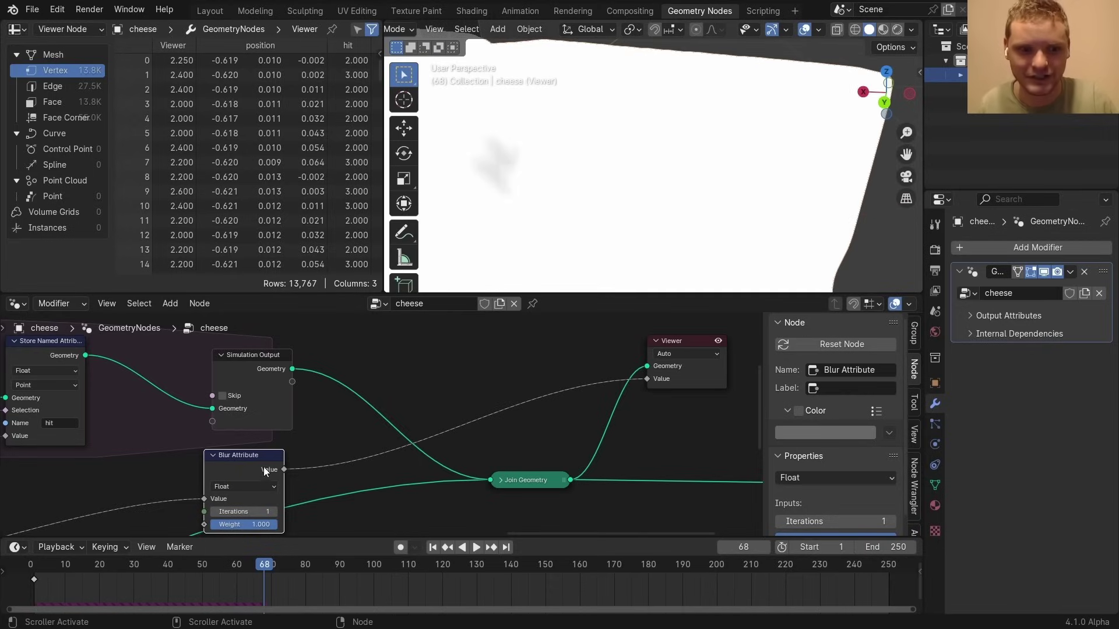
key("m")
key("m")
key("m")
key("m")
Insert a Math node set to Greater Than on the link between the Blur Attribute's Value and the Viewer's Value
middle_click_drag(261, 458, 385, 431)
scroll(408, 437, "down", 3)
key("shift+a")
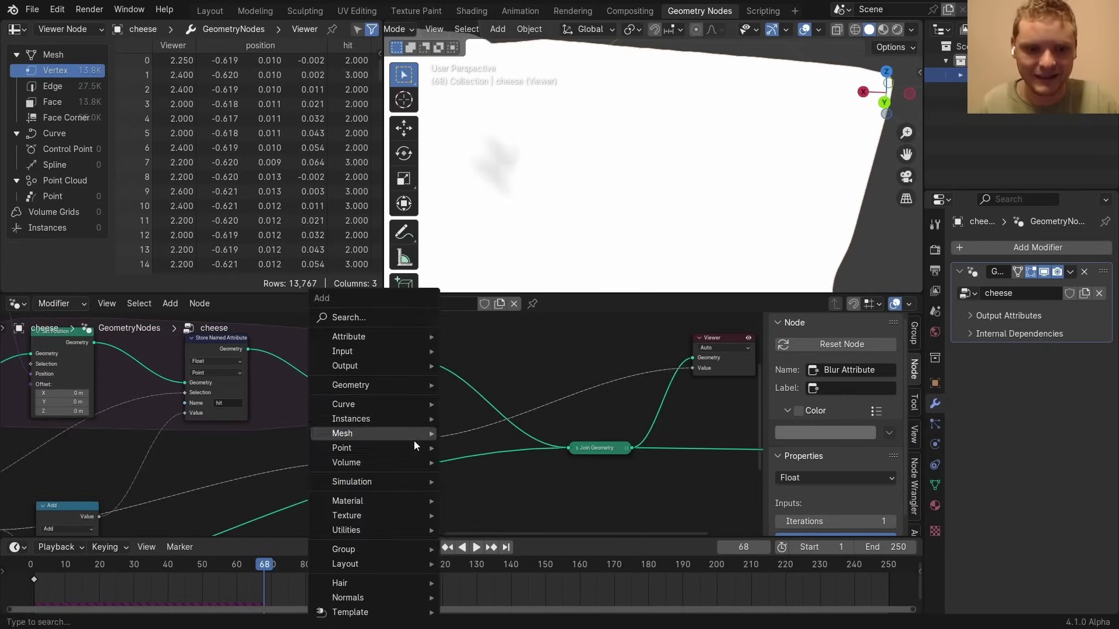
type("mat")
key("Return")
left_click(443, 422)
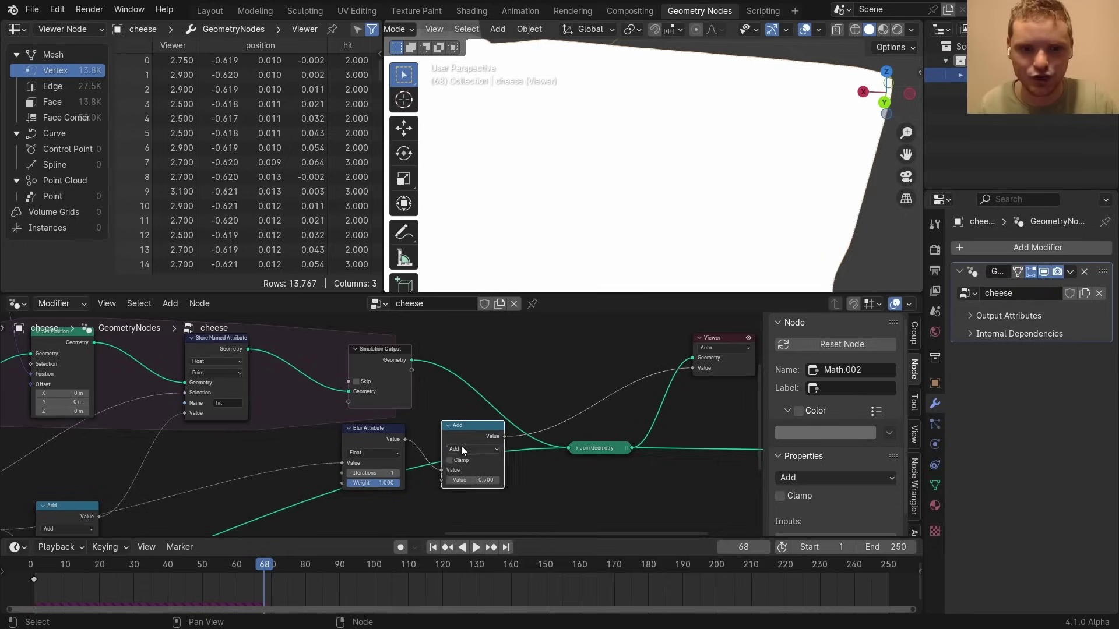
left_click(464, 449)
left_click(528, 497)
Toggle the Blur Attribute's muting to compare the thresholded contact mask, and play the animation
scroll(535, 166, "down", 5)
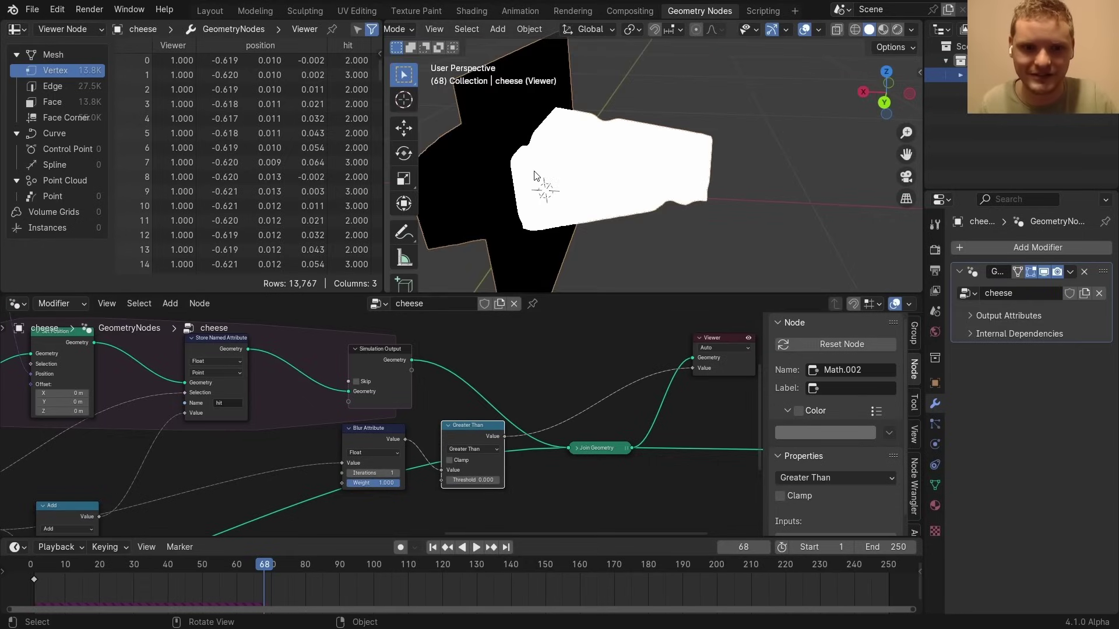
left_click_drag(470, 497, 361, 421)
key("m")
key("m")
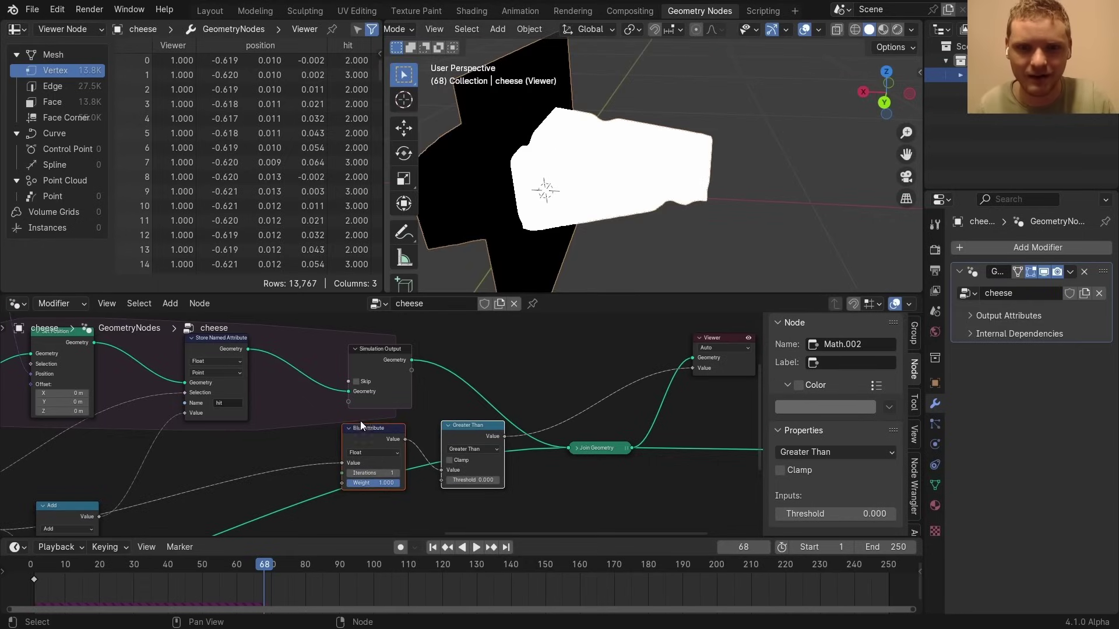
key("space")
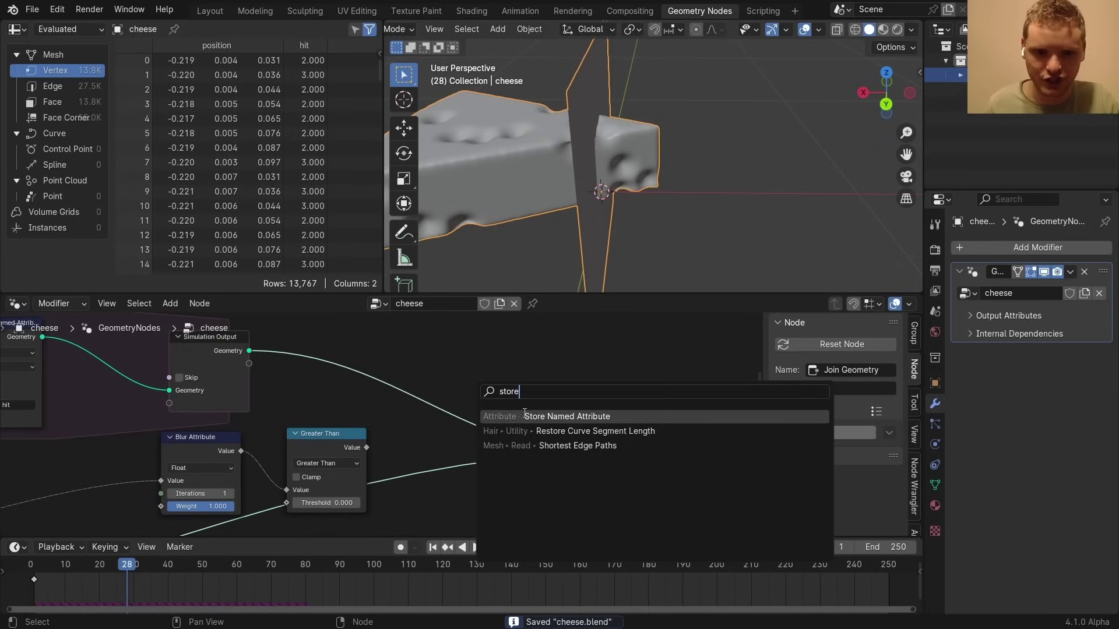
Insert a Store Named Attribute node between Simulation Output and Join Geometry, and feed its Value from the Greater Than node
left_click(524, 415)
left_click(457, 349)
middle_click_drag(370, 445, 398, 445)
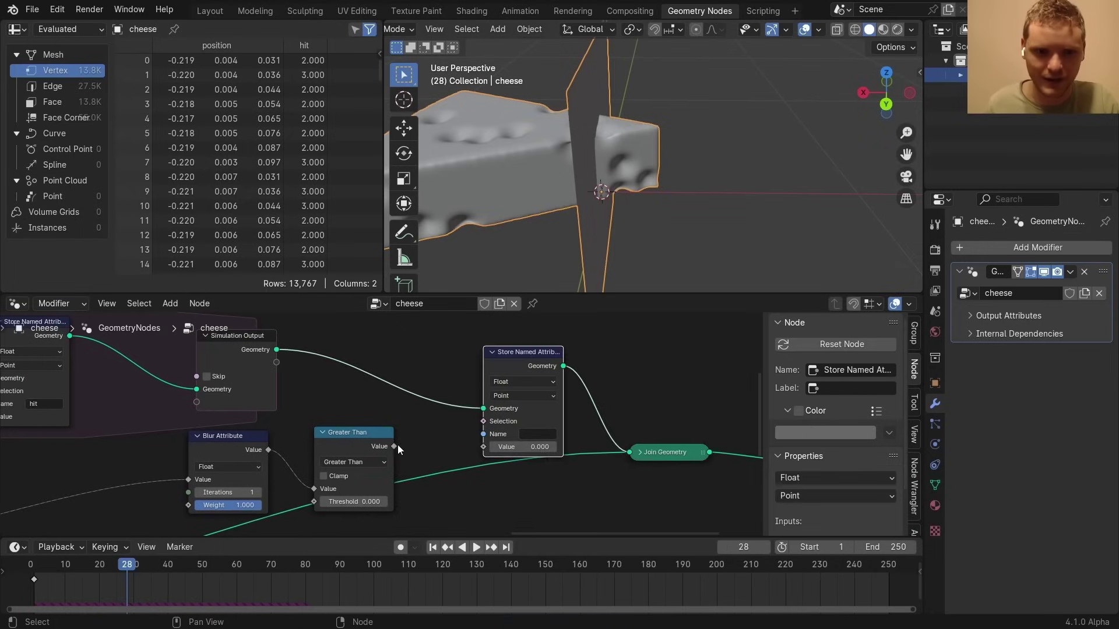
left_click_drag(394, 446, 495, 452)
left_click_drag(495, 451, 494, 451)
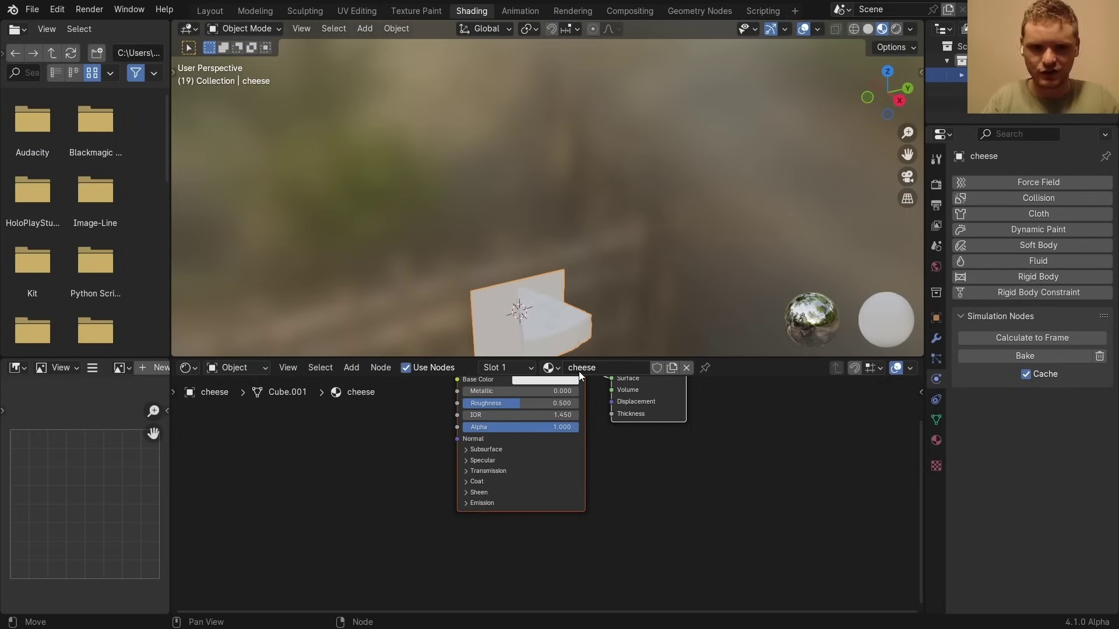
Duplicate the cheese material for a second material, and add an Attribute node named hit to the cheese material
left_click(555, 369)
left_click(672, 368)
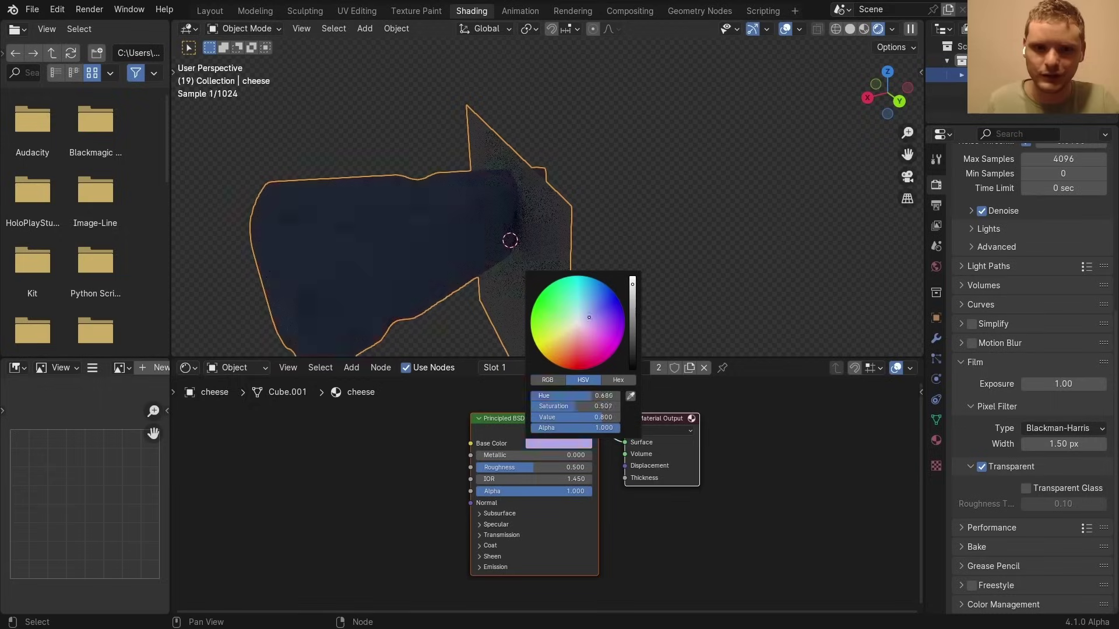
middle_click_drag(276, 467, 423, 460)
type("hit")
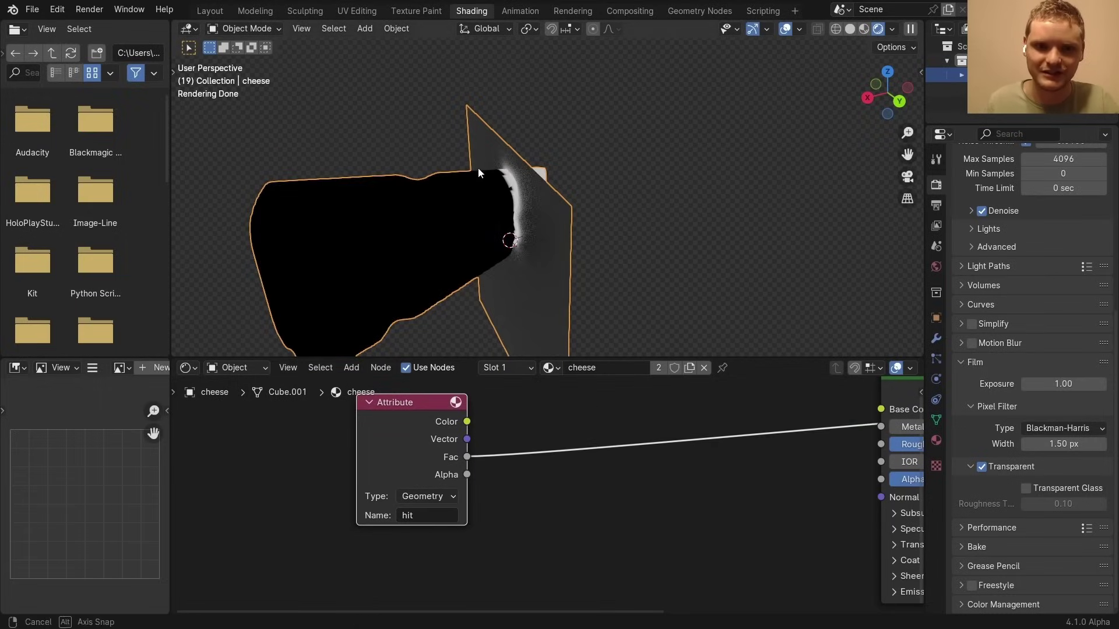
Connect the hit attribute's Fac to the Principled BSDF's Alpha and play the animation from the first frame to check the masking
key("space")
key("space")
key("Home")
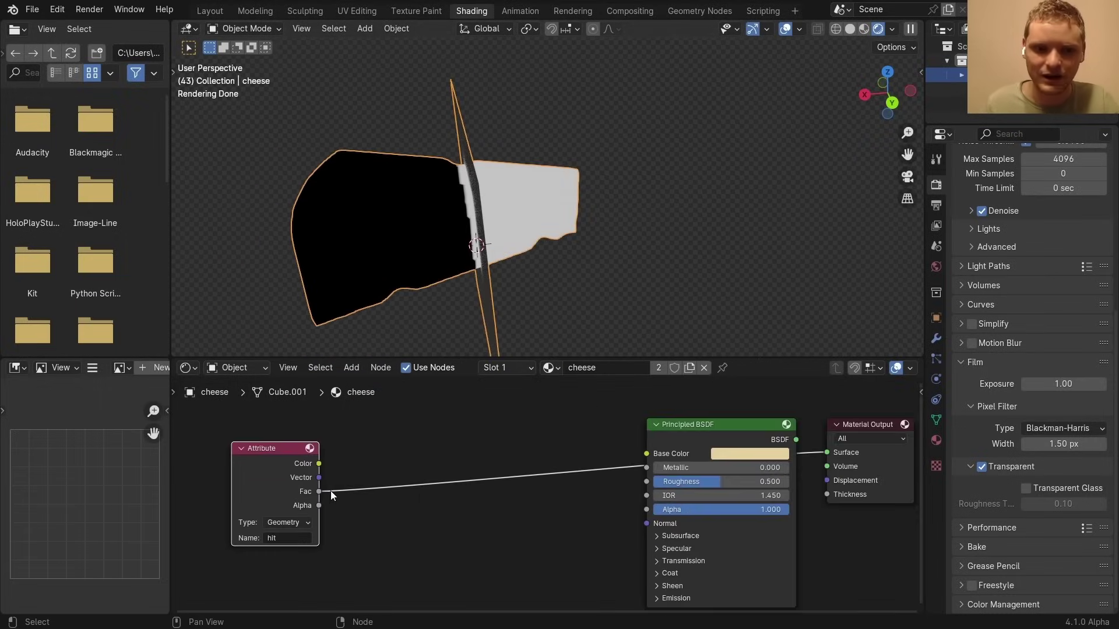
left_click_drag(322, 492, 646, 510)
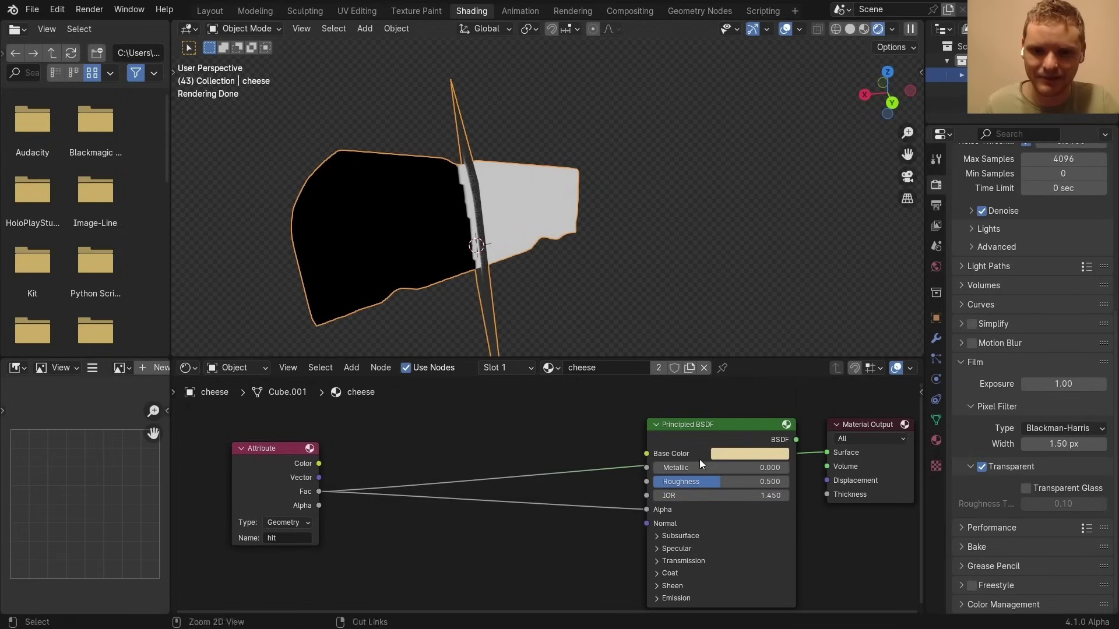
key("shift+Left")
key("space")
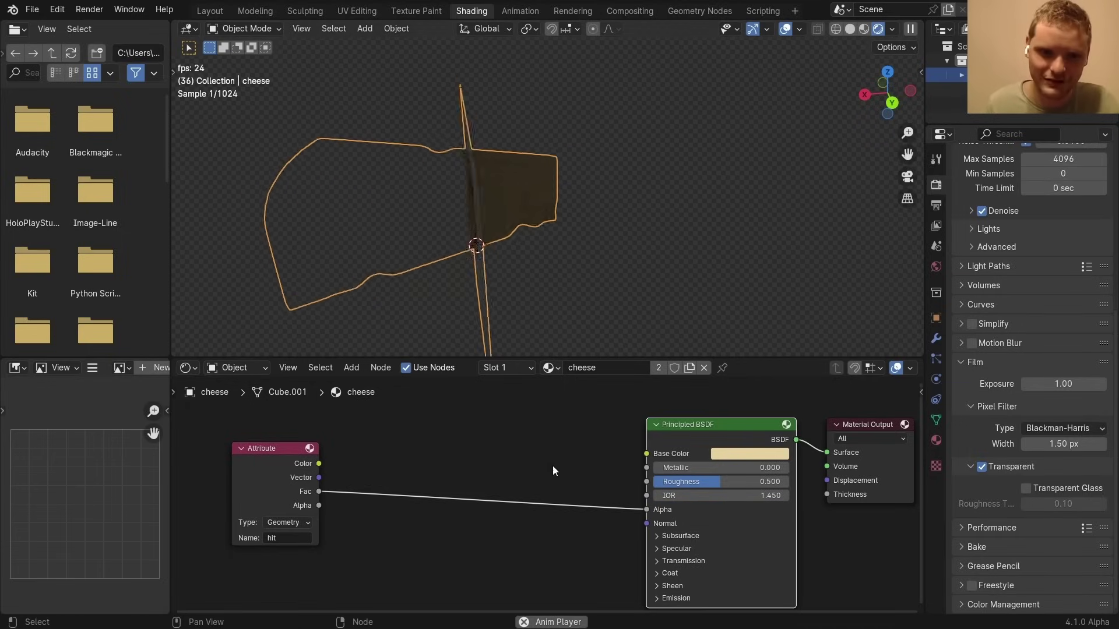
key("space")
Invert the hit mask with a Math node between Fac and Alpha that subtracts the attribute from 1.000
middle_click_drag(464, 466, 478, 457)
scroll(478, 457, "up", 1)
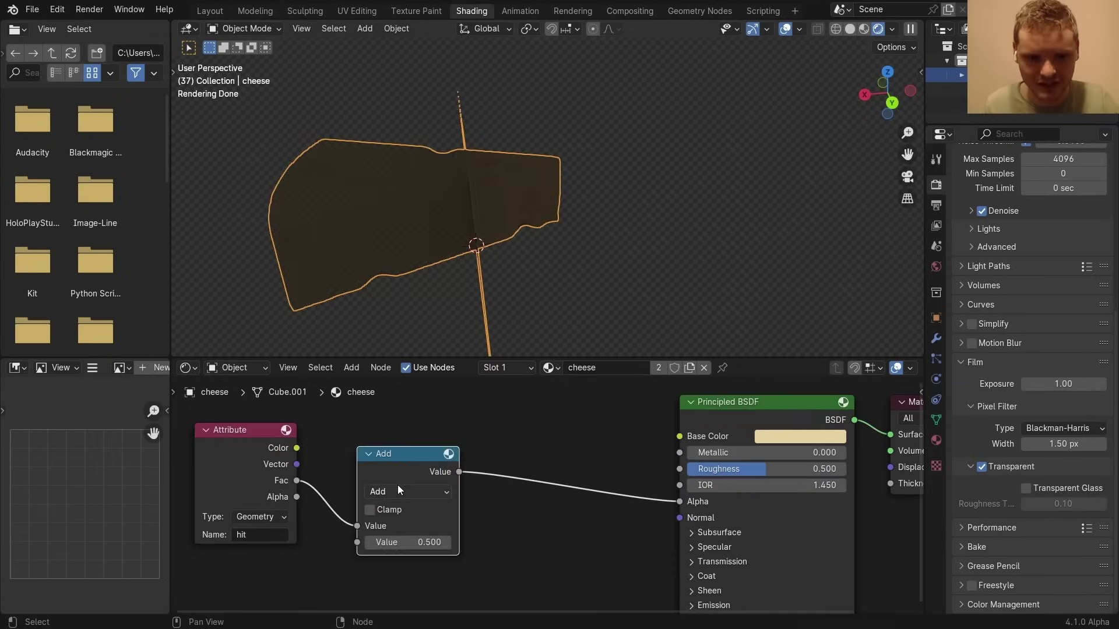
left_click(397, 487)
key("s")
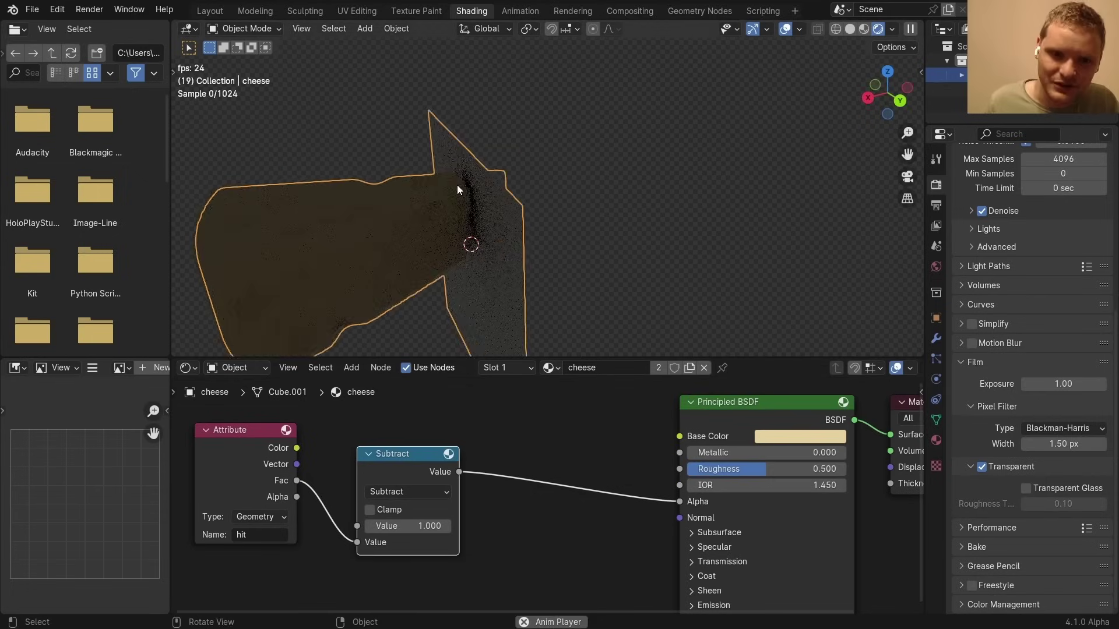
Play the animation in rendered view to check how the cheese is cut away past the cutter, and save the file
key("space")
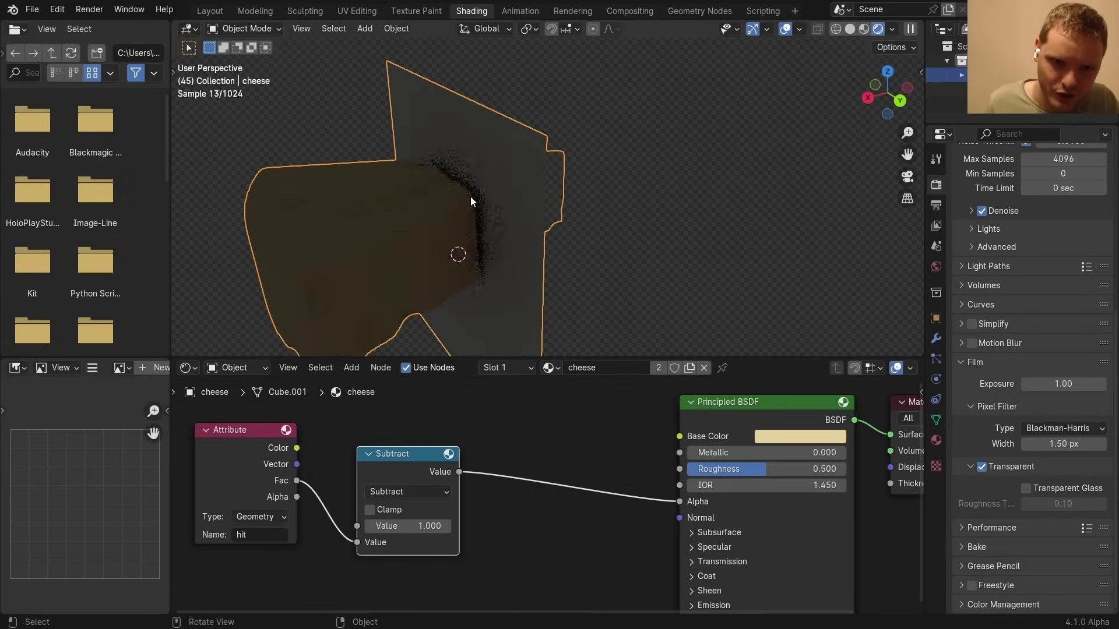
middle_click_drag(464, 208, 450, 209)
key("space")
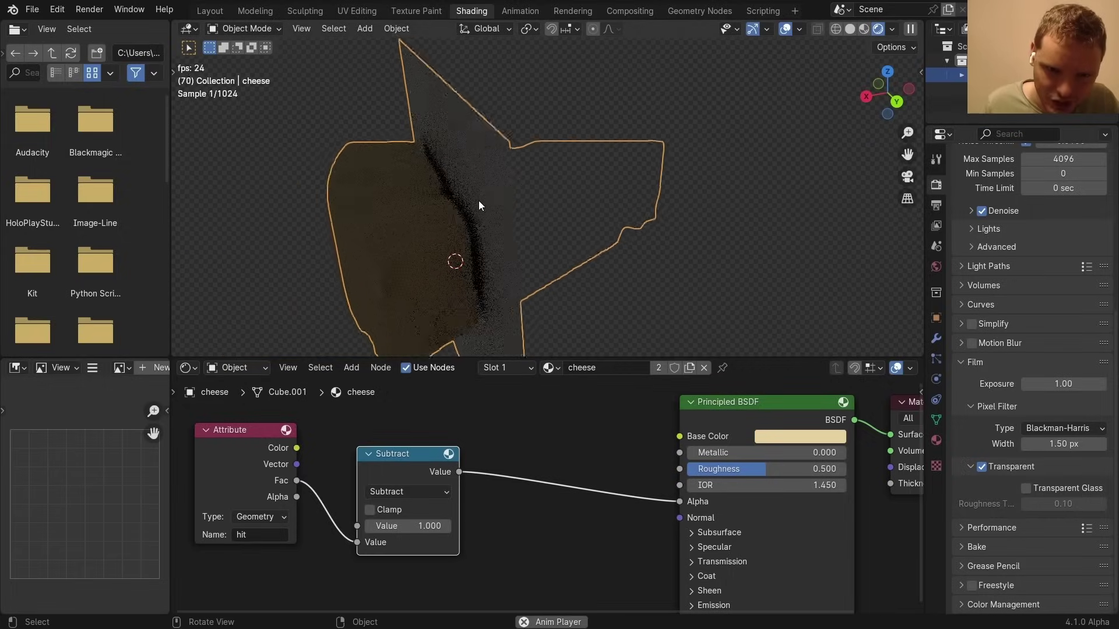
key("space")
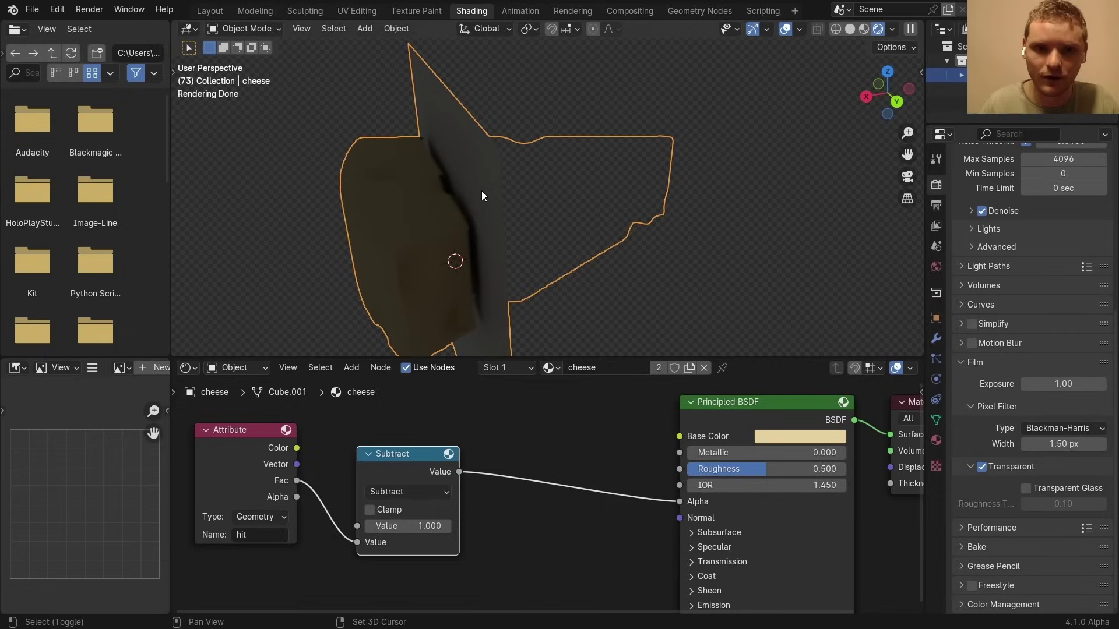
key("space")
key("ctrl+s")
Light the world with a Nishita Sky Texture connected to the Background node's Color
left_click(236, 367)
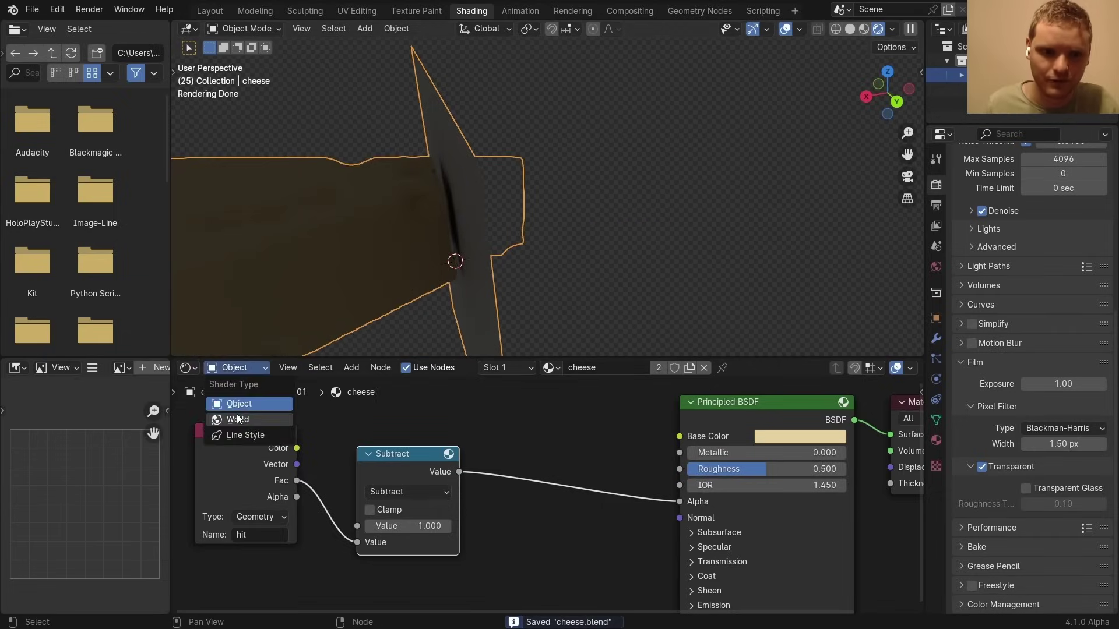
left_click(233, 408)
key("shift+a")
type("sky")
key("Return")
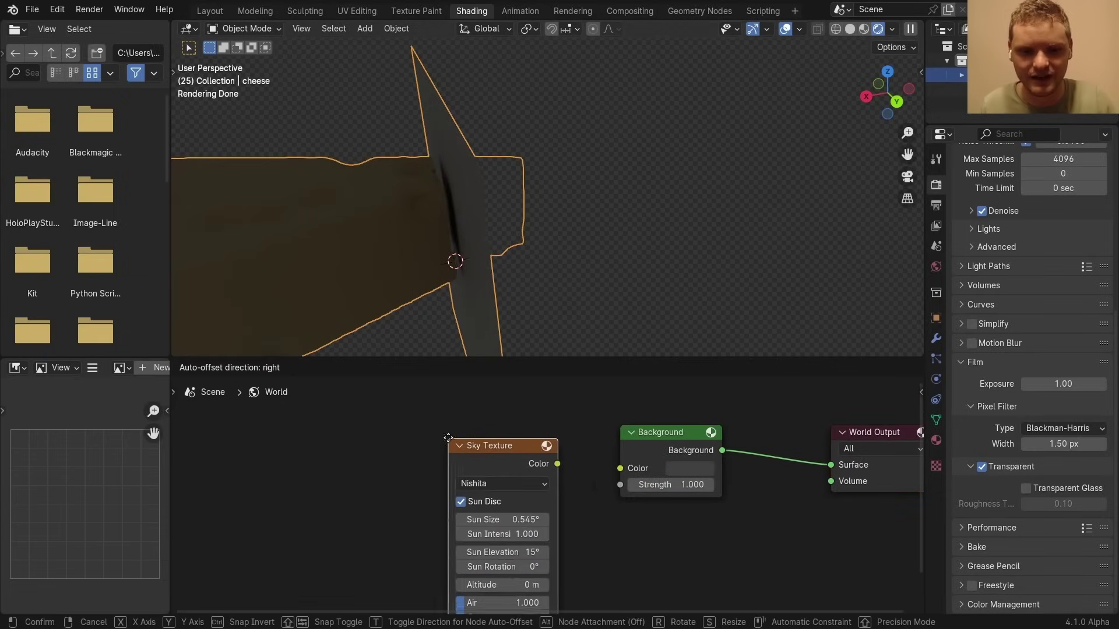
left_click(509, 450)
left_click_drag(546, 449, 637, 446)
Thicken the cutter plane in the cheese geometry nodes with an Extrude Mesh node, Individual off and Offset Scale 0.030
key("shift+a")
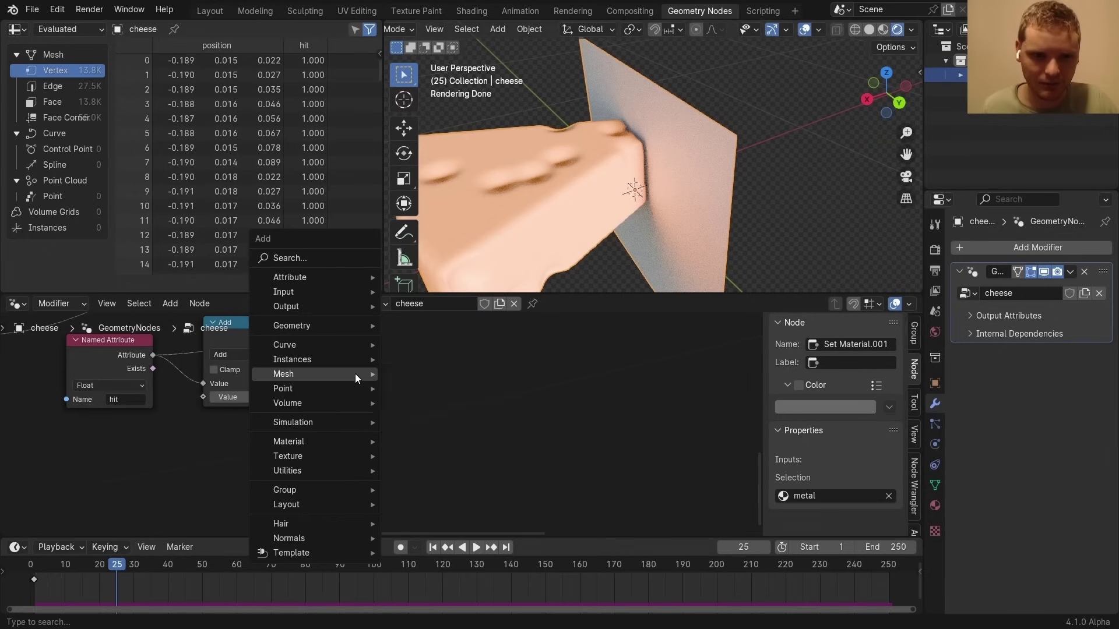
type("ext")
key("Return")
left_click(437, 383)
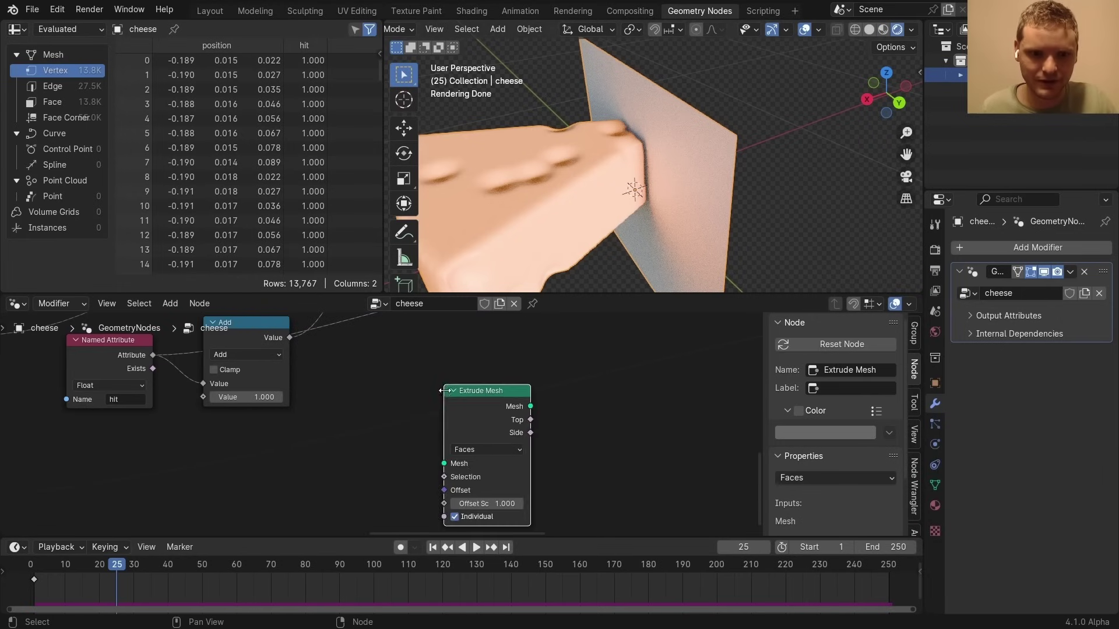
scroll(439, 390, "down", 2)
left_click_drag(442, 401, 410, 409)
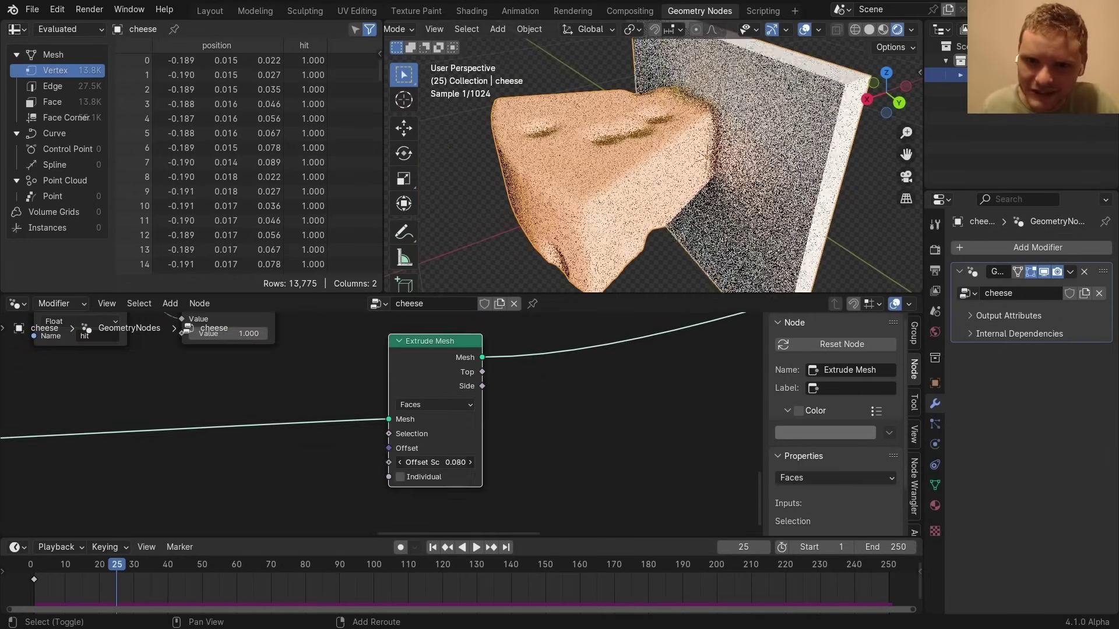
left_click_drag(460, 462, 478, 462)
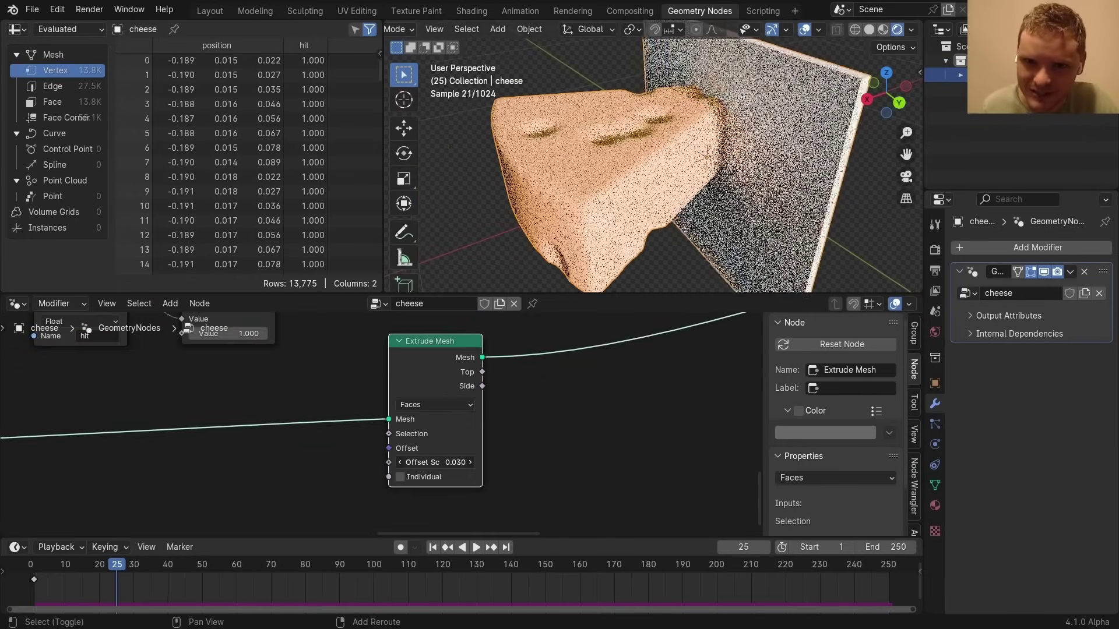
Play the animation from several angles to inspect the thickened cutter and the cheese passing through it
middle_click_drag(697, 68, 629, 71, "shift")
key("space")
key("space")
middle_click_drag(637, 121, 611, 127)
key("space")
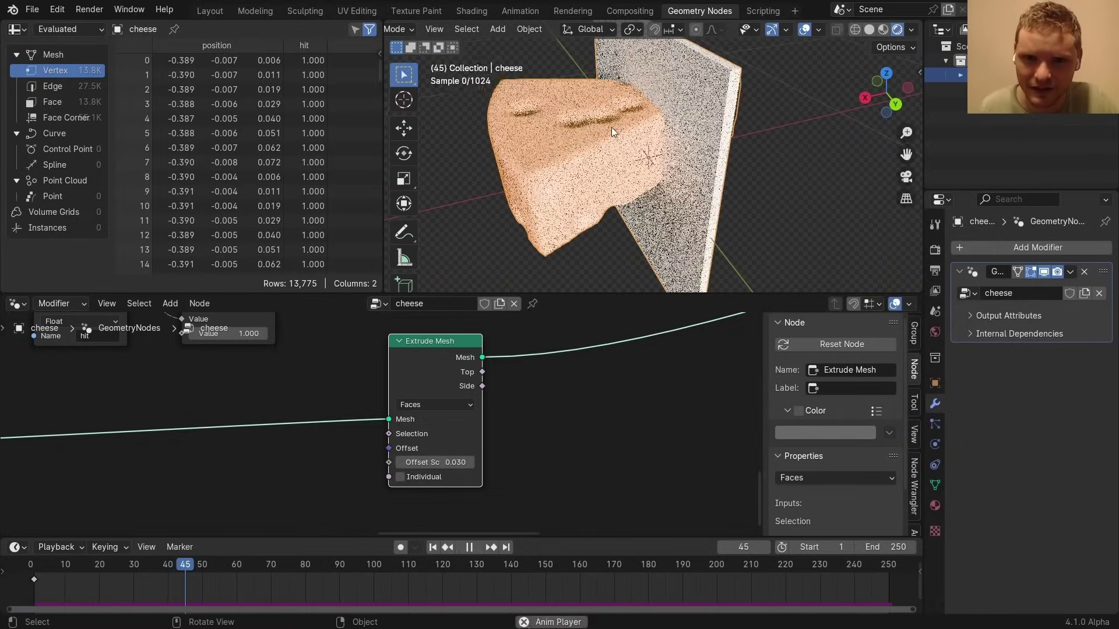
key("space")
key("shift+Left")
middle_click_drag(744, 139, 688, 140)
key("space")
key("space")
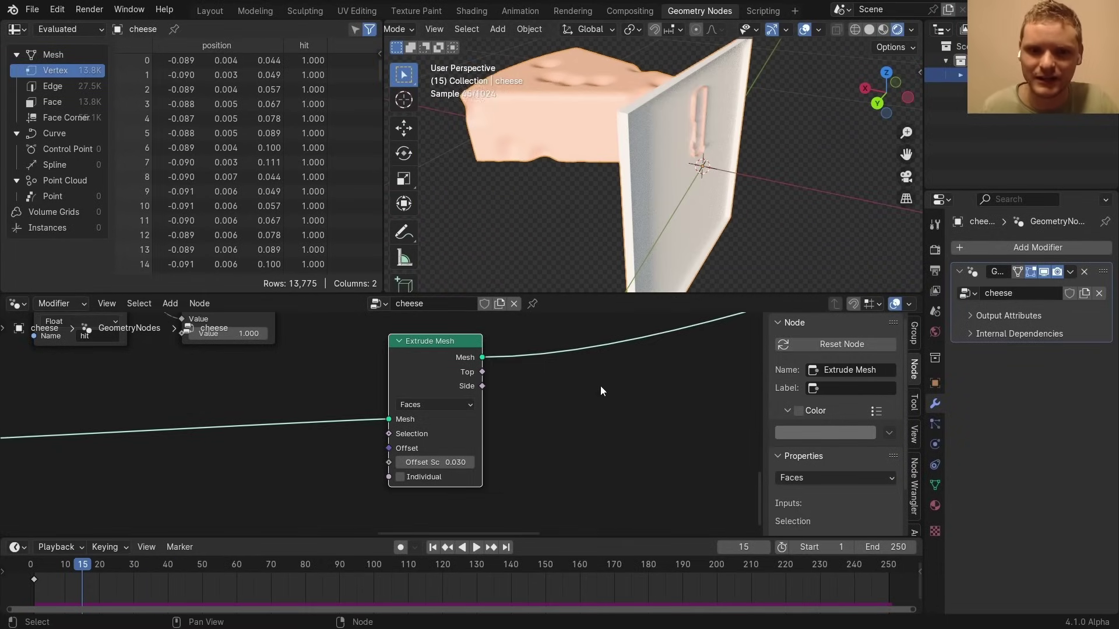
Add a Flip Faces node fed by the original cutter mesh and join its output with the Extrude Mesh result
scroll(470, 389, "down", 1)
key("shift+a")
type("f")
left_click_drag(448, 475, 452, 488)
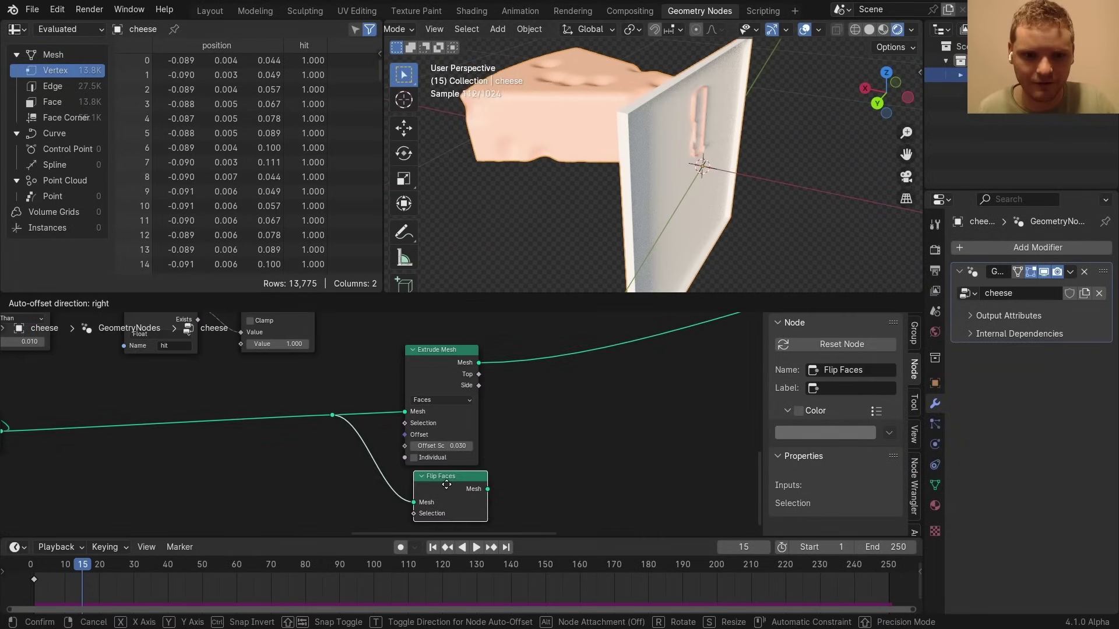
right_click_drag(453, 488, 452, 385, "ctrl+shift")
Insert a Merge by Distance node after the Join Geometry node that combines the extruded and flipped cutter meshes
middle_click_drag(539, 381, 358, 400)
key("shift+a")
mouse_move(359, 400)
type("merge")
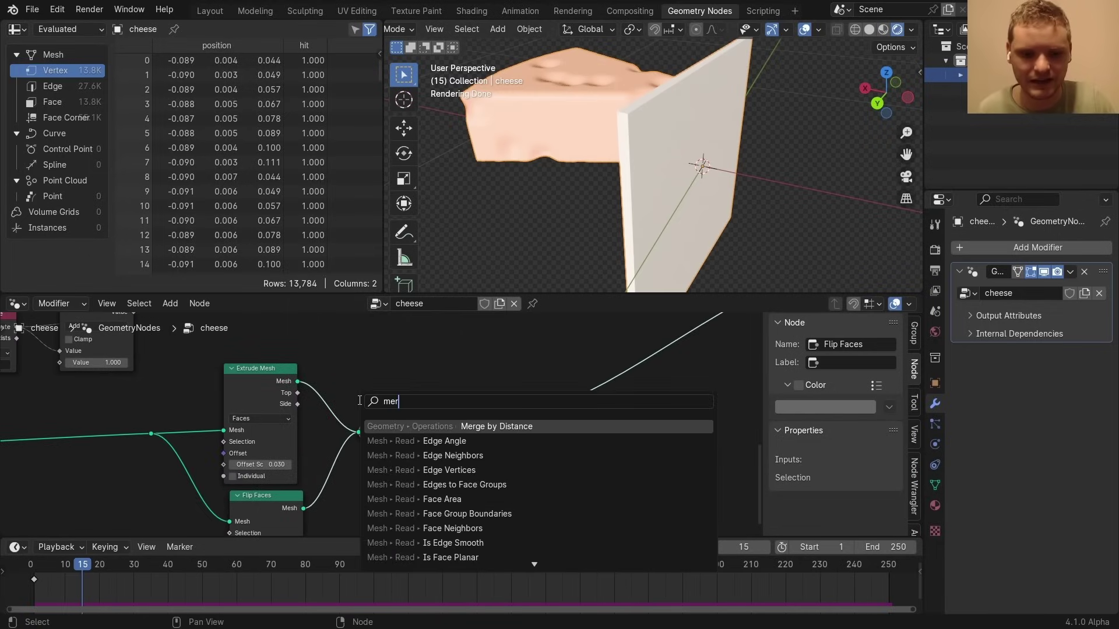
key("Return")
left_click(477, 422)
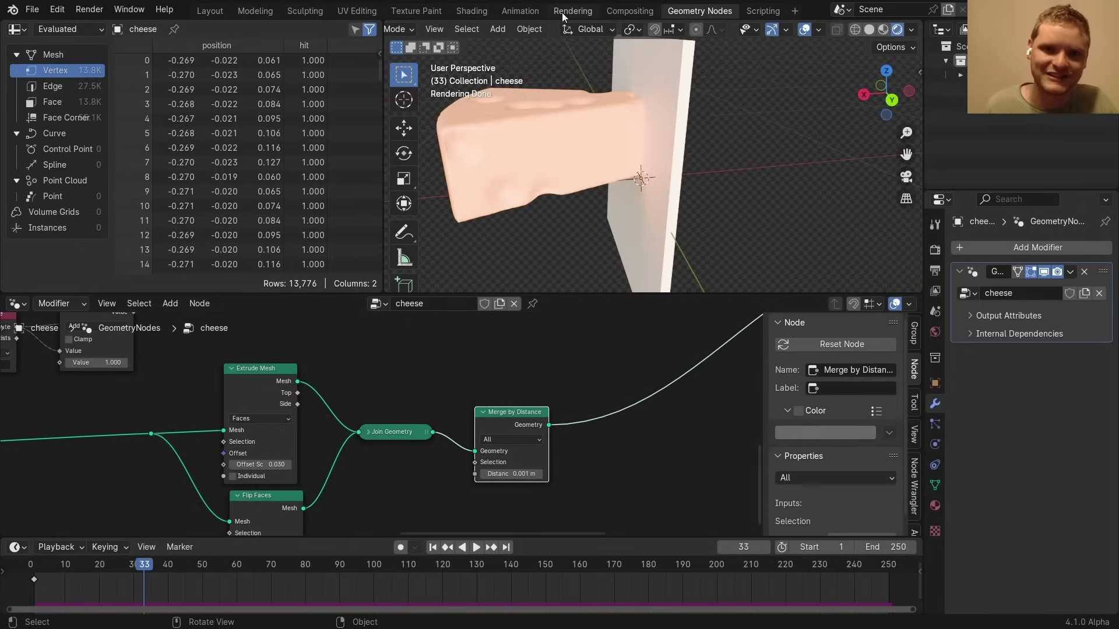
Open the metal material in the Shading workspace and set its Metallic to 1.000 and Roughness to 0.391
left_click(471, 10)
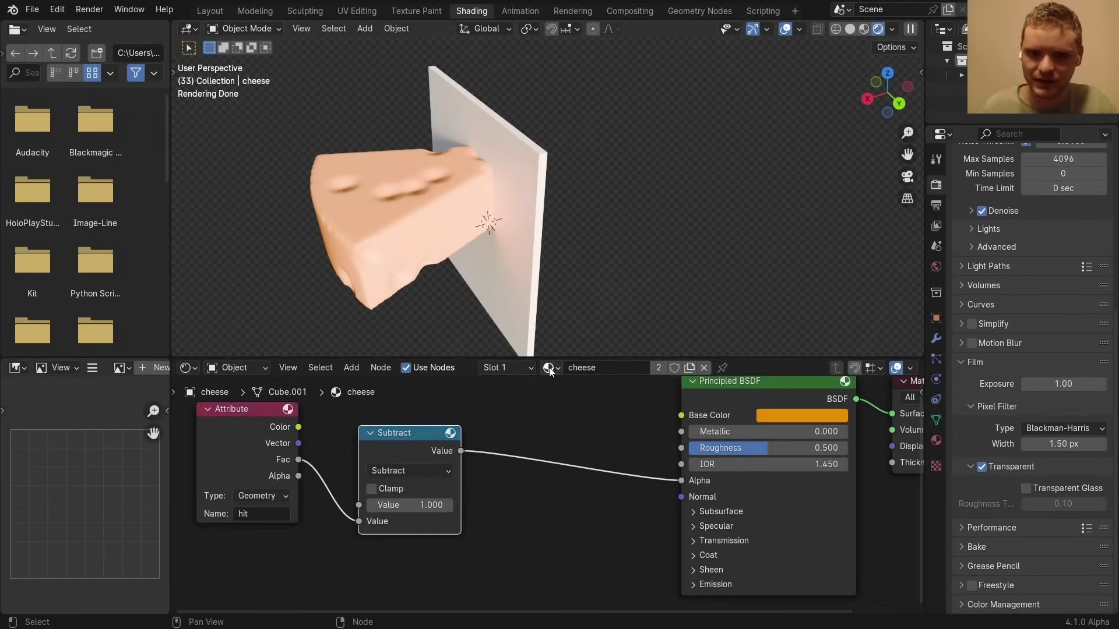
left_click(549, 367)
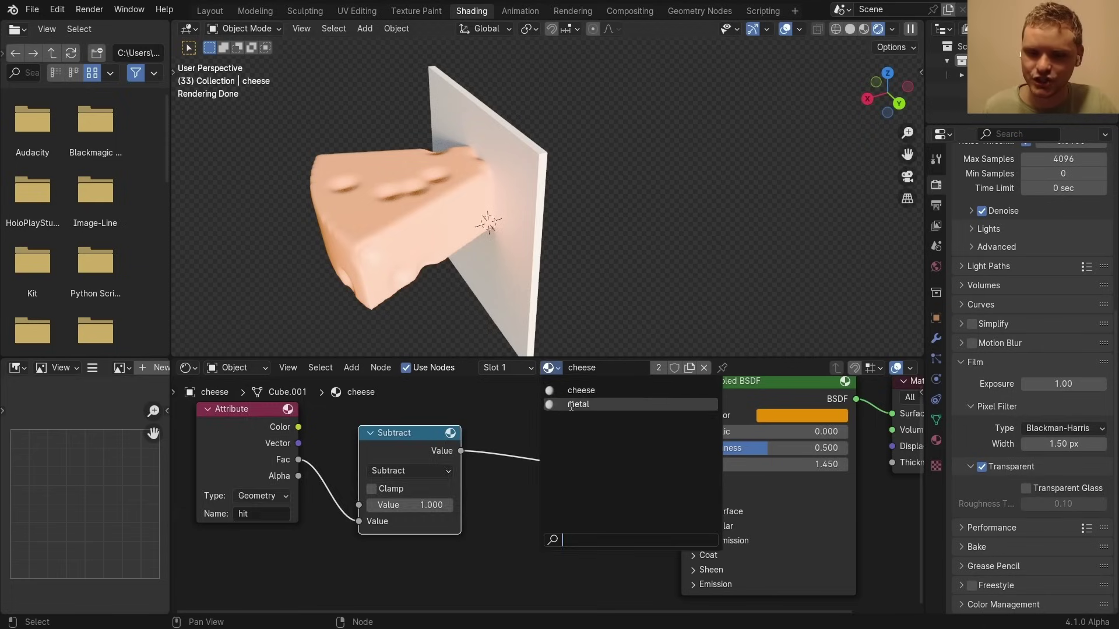
left_click(577, 402)
left_click_drag(720, 432, 848, 431)
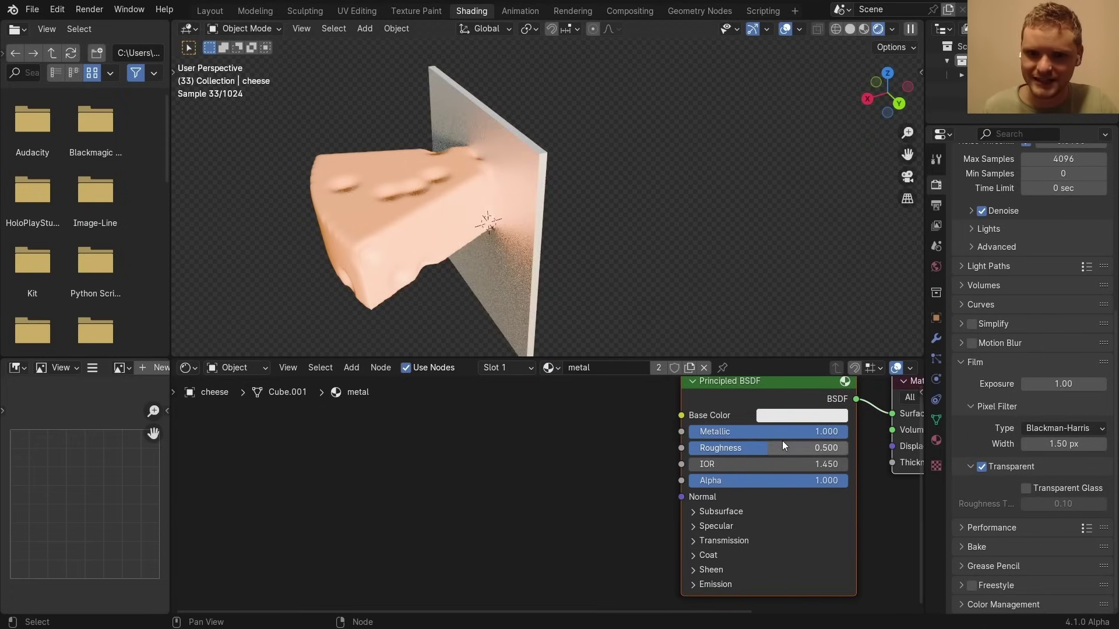
left_click_drag(775, 448, 751, 448)
scroll(513, 192, "up", 2)
middle_click_drag(490, 181, 512, 156)
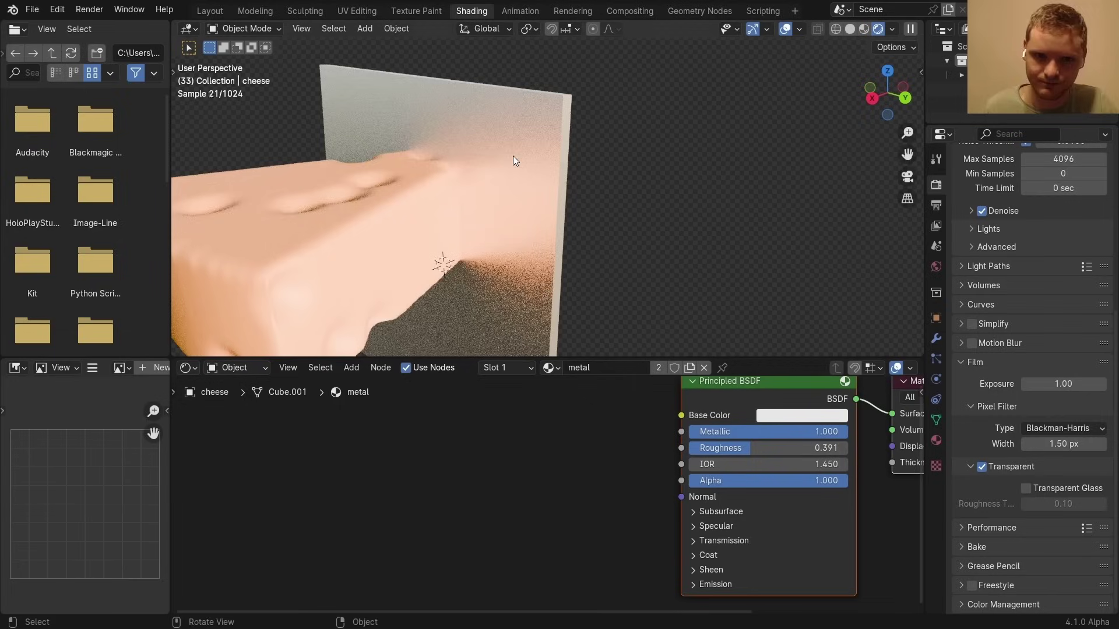
Expand the metal shader's Specular settings and set Anisotropic to 1.000
middle_click_drag(725, 513, 678, 481)
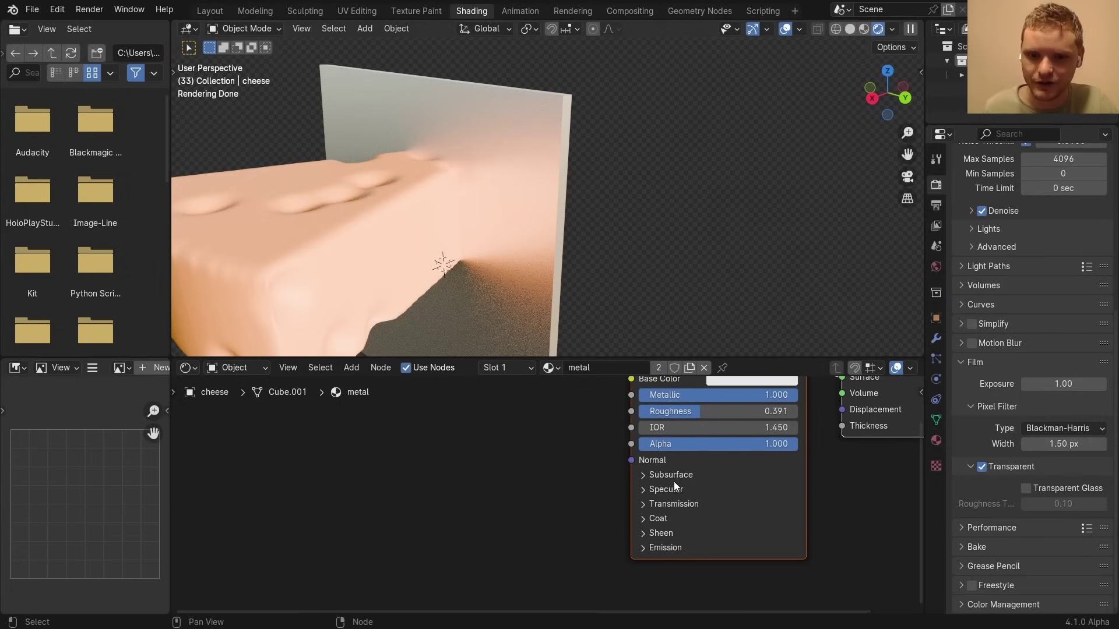
left_click(674, 485)
middle_click_drag(671, 558, 635, 533)
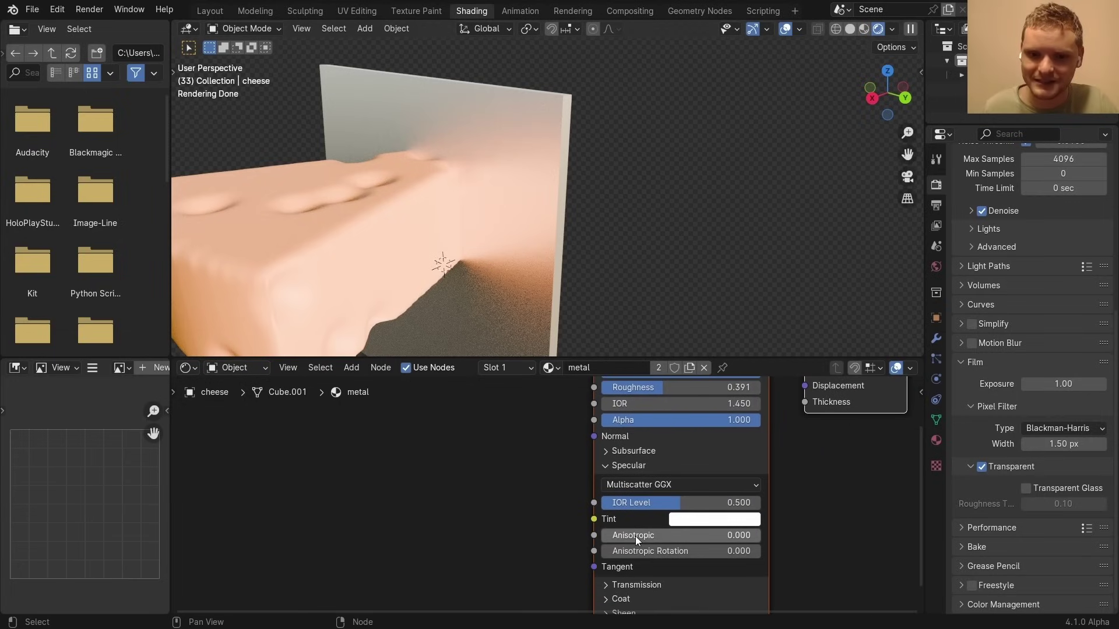
left_click_drag(636, 536, 758, 536)
middle_click_drag(274, 193, 368, 159)
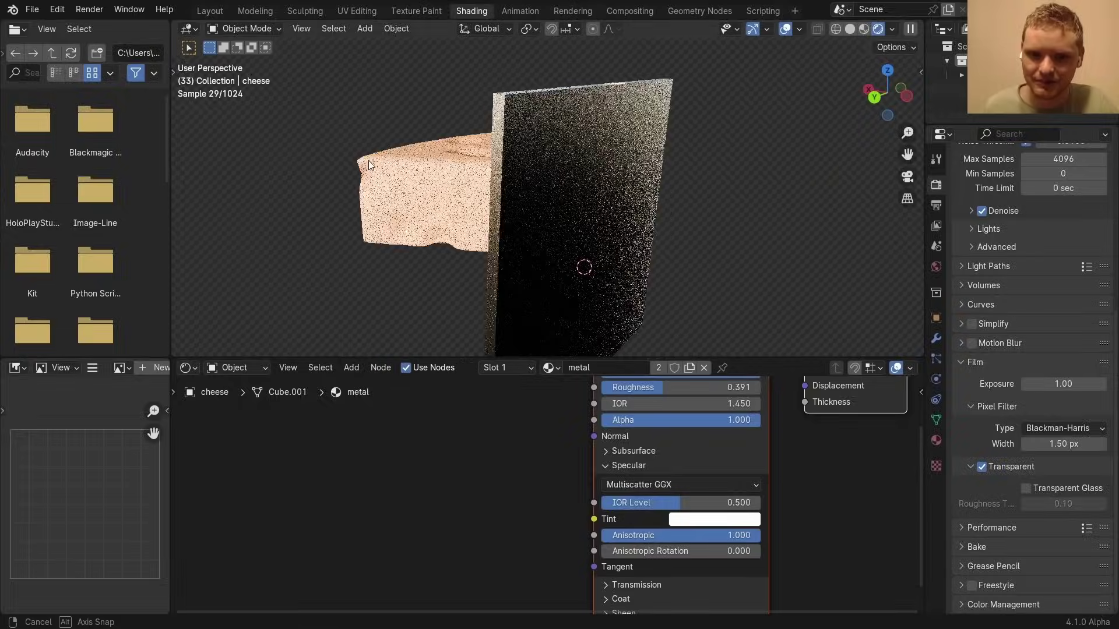
Connect a Tangent node to the metal shader's Tangent input and set it to Radial along X
middle_click_drag(586, 566, 631, 511)
left_click_drag(638, 512, 458, 453)
type("tang")
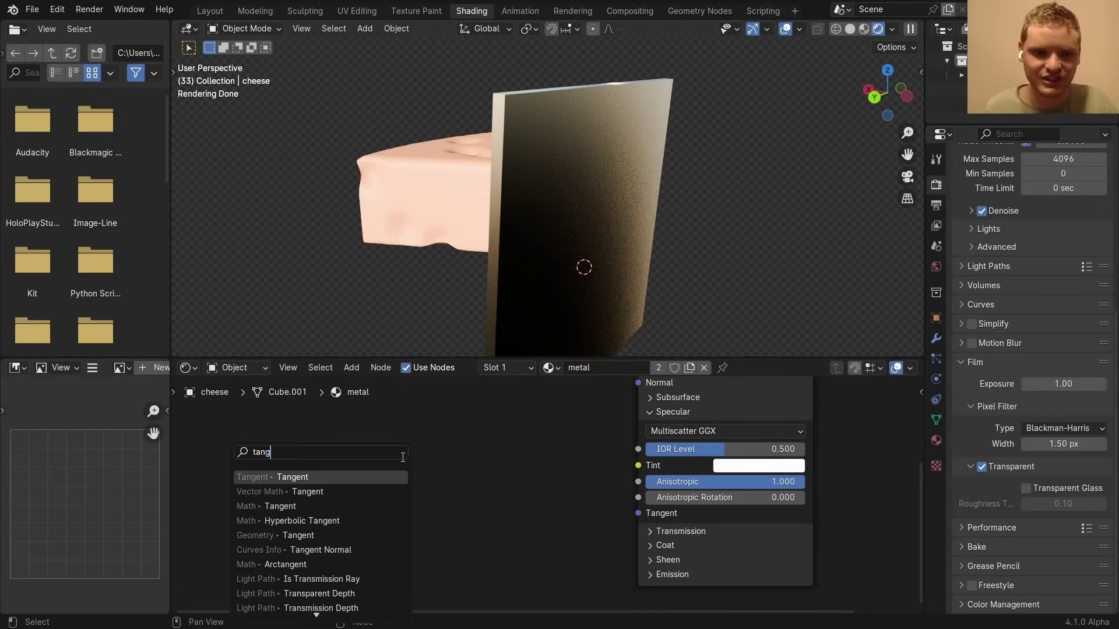
left_click(363, 476)
left_click(479, 491)
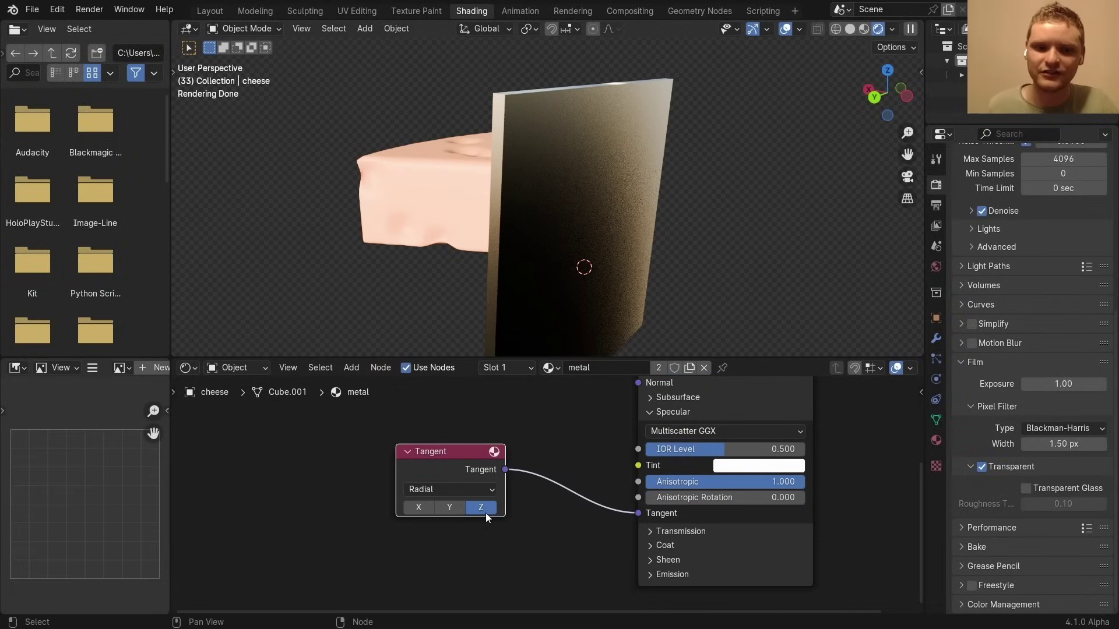
left_click(415, 509)
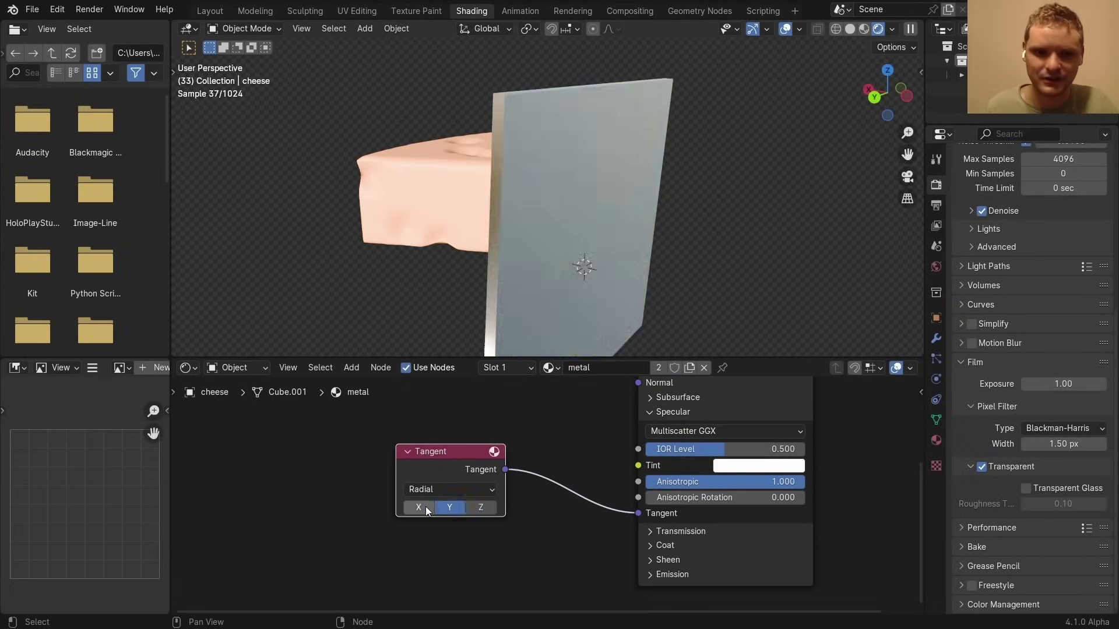
middle_click_drag(583, 233, 625, 212)
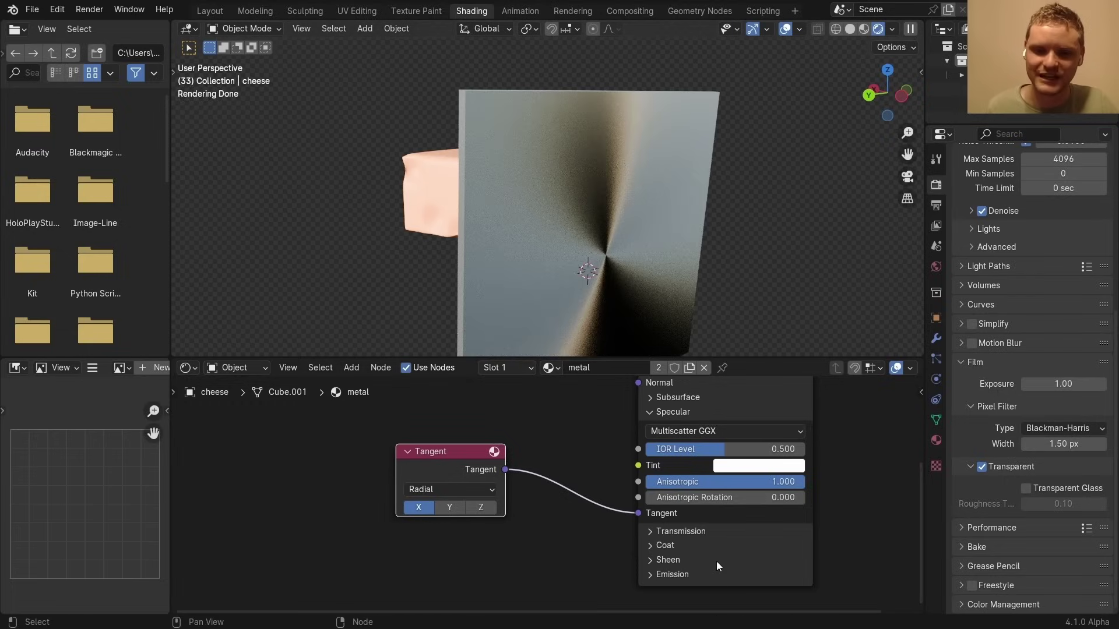
Set the metal shader's Anisotropic to 0.640 and Anisotropic Rotation to 0.273, and save the file
left_click_drag(699, 496, 670, 489)
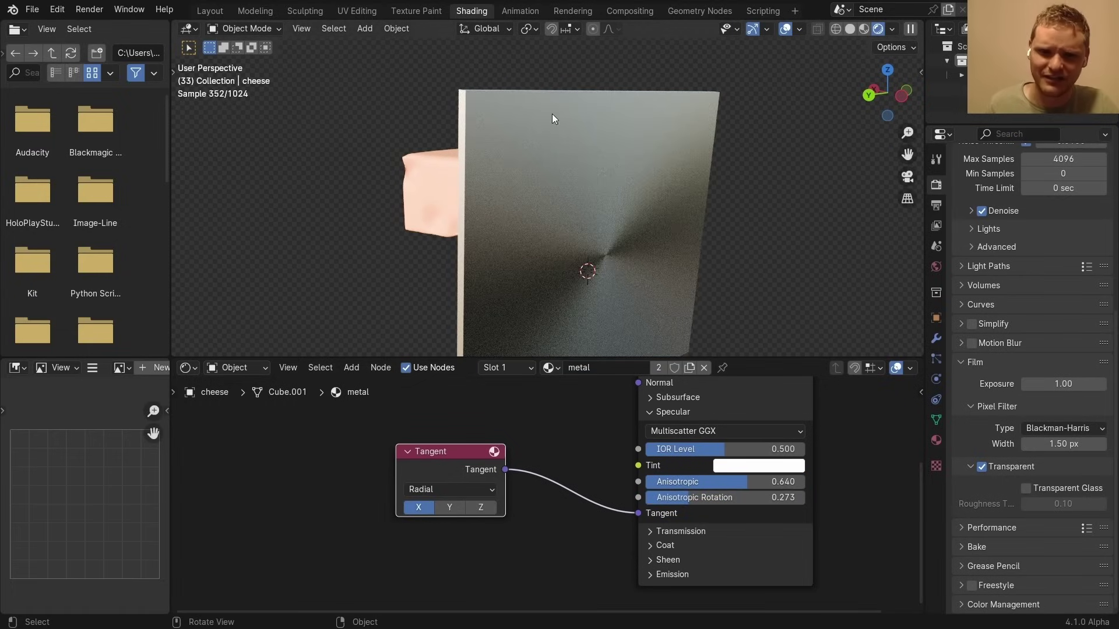
middle_click_drag(553, 119, 757, 126)
key("ctrl+s")
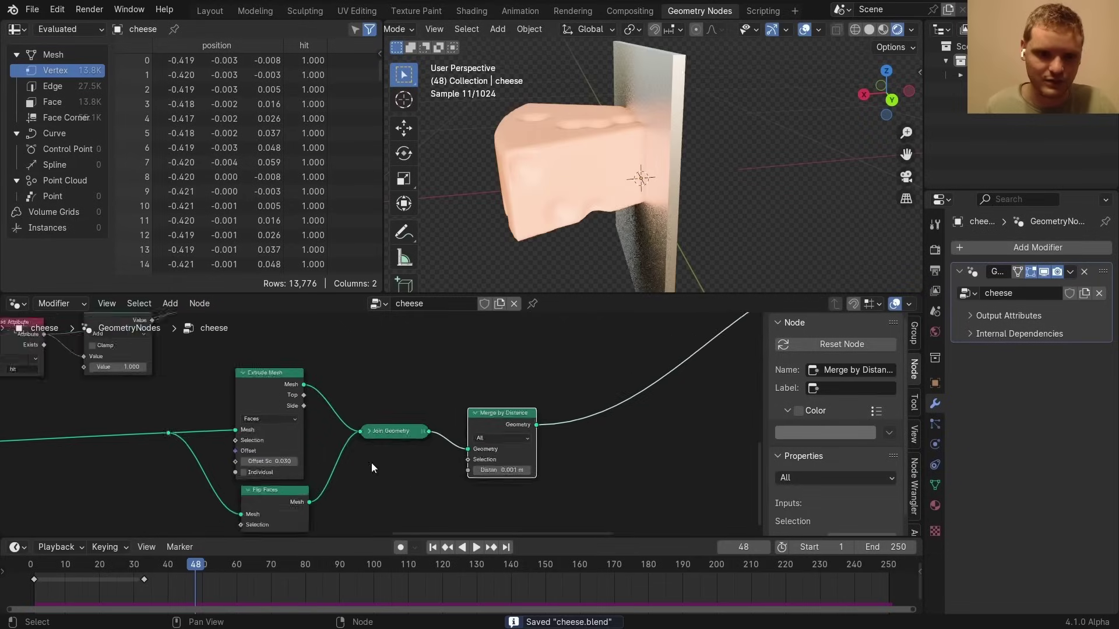
Open the Cutter node group in the Geometry Nodes workspace and insert a Store Named Attribute node after the Grid node
scroll(372, 463, "down", 4)
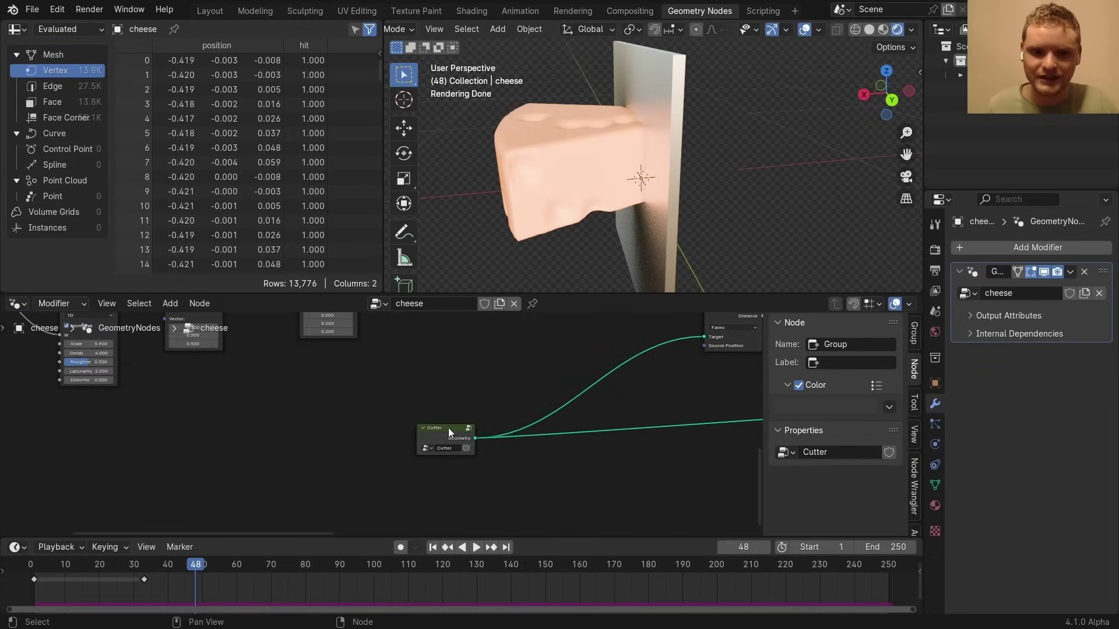
left_click(449, 427)
key("Tab")
scroll(379, 431, "down", 2)
key("shift+a")
type("s")
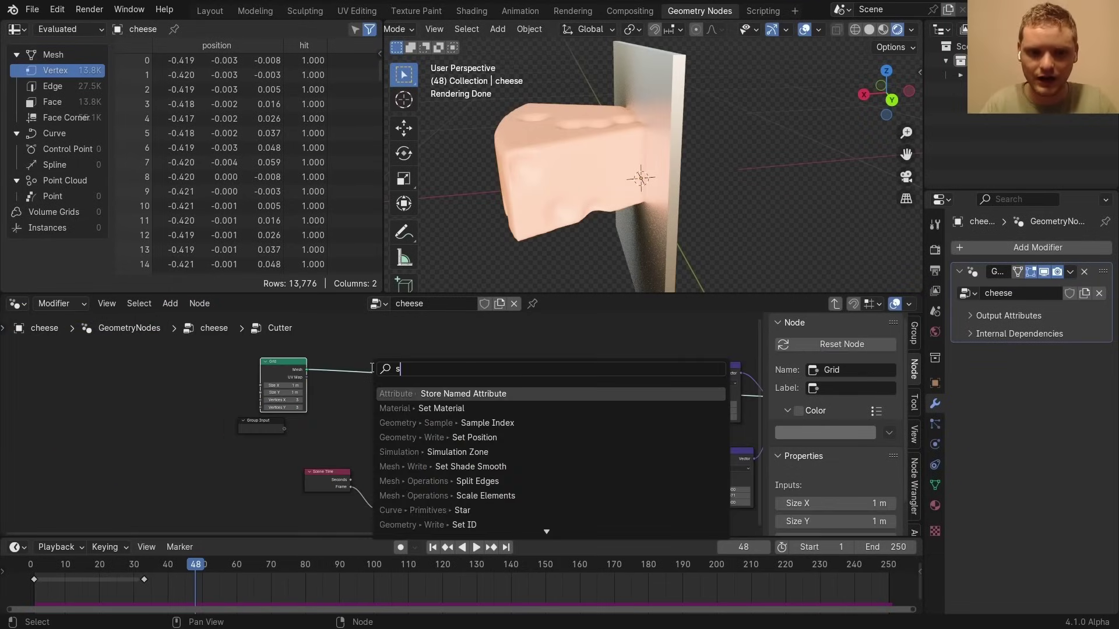
type("tore")
key("Return")
left_click(448, 360)
scroll(452, 373, "up", 6)
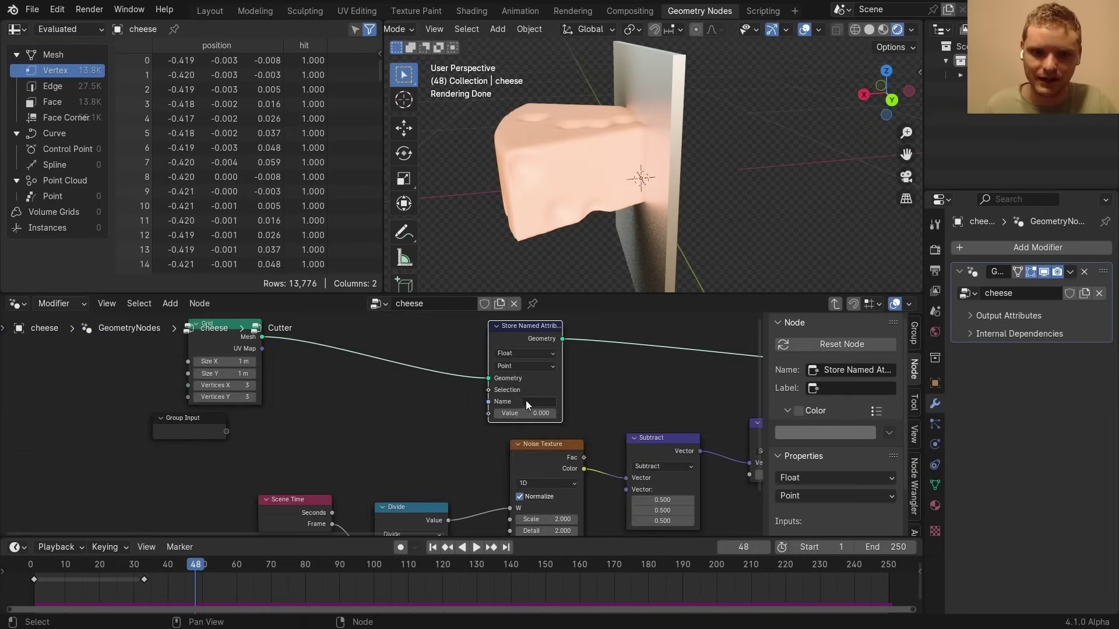
Name the stored attribute holes, set its data type to Vector and feed its Value from a Position node
left_click(526, 402)
type("holes")
key("Return")
left_click(524, 353)
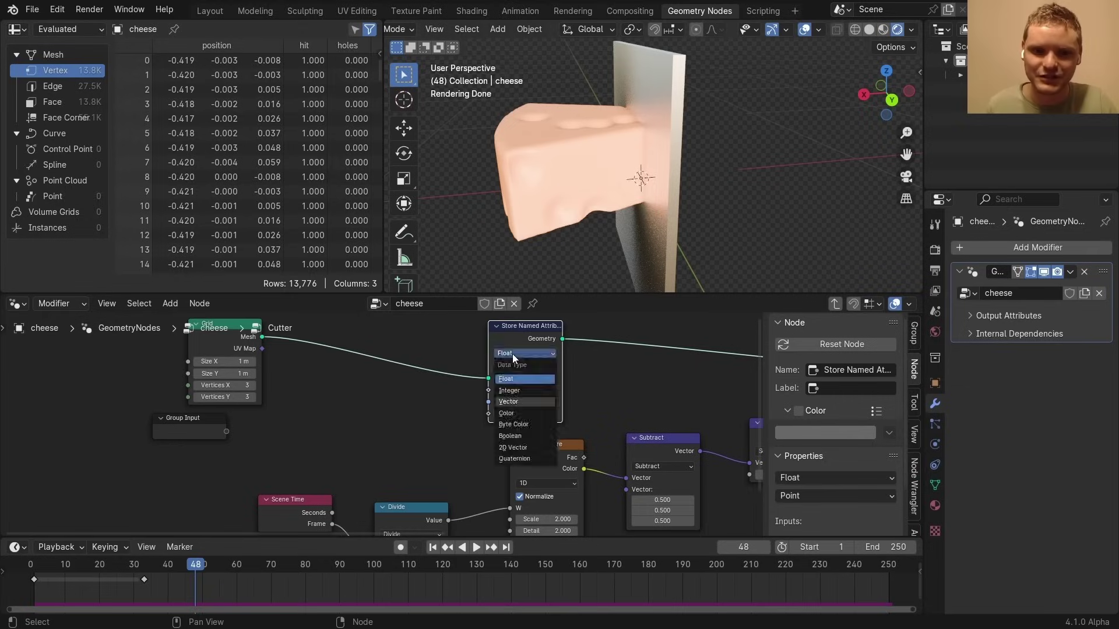
left_click(522, 379)
left_click_drag(489, 414, 380, 412)
type("po")
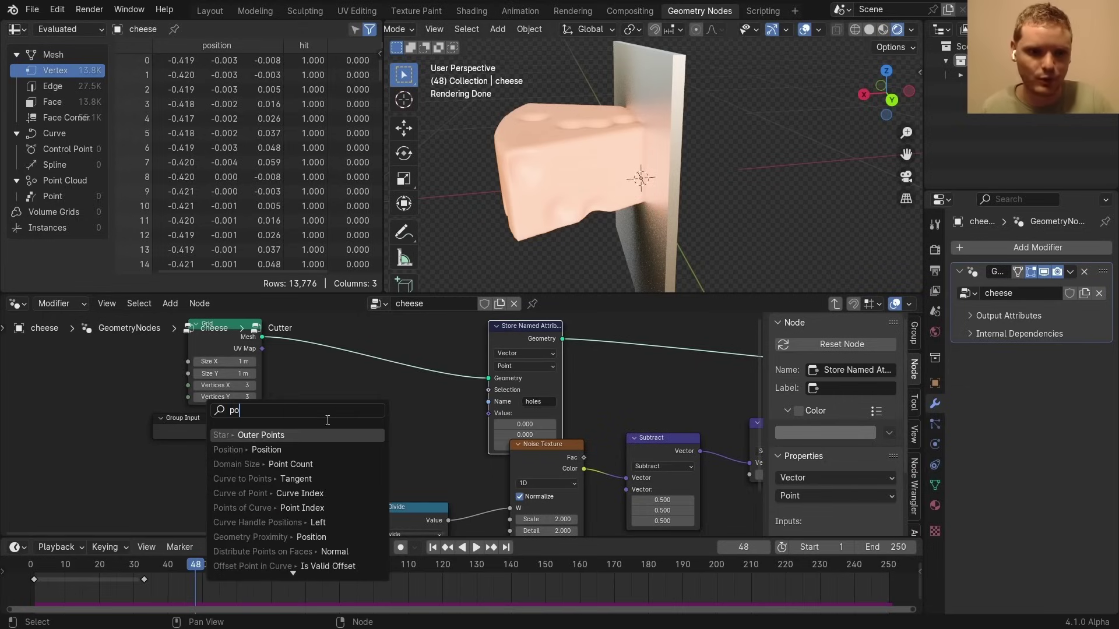
left_click(307, 448)
left_click(363, 424)
middle_click_drag(481, 421, 339, 413)
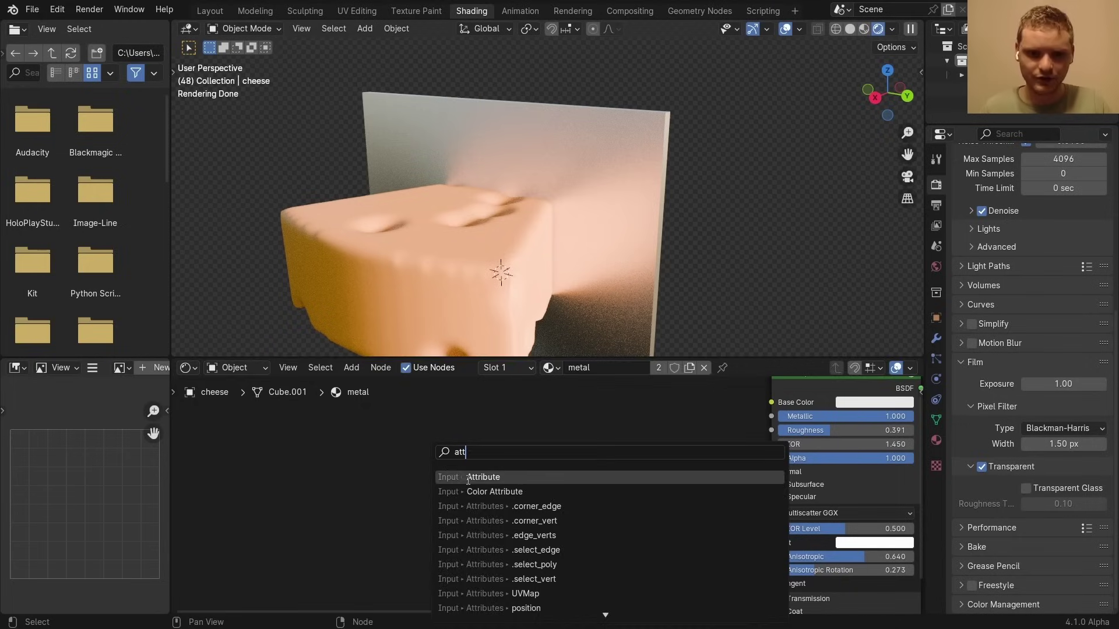
Add an Attribute node reading holes to the metal material, preview its color during playback and return to frame 1
key("Return")
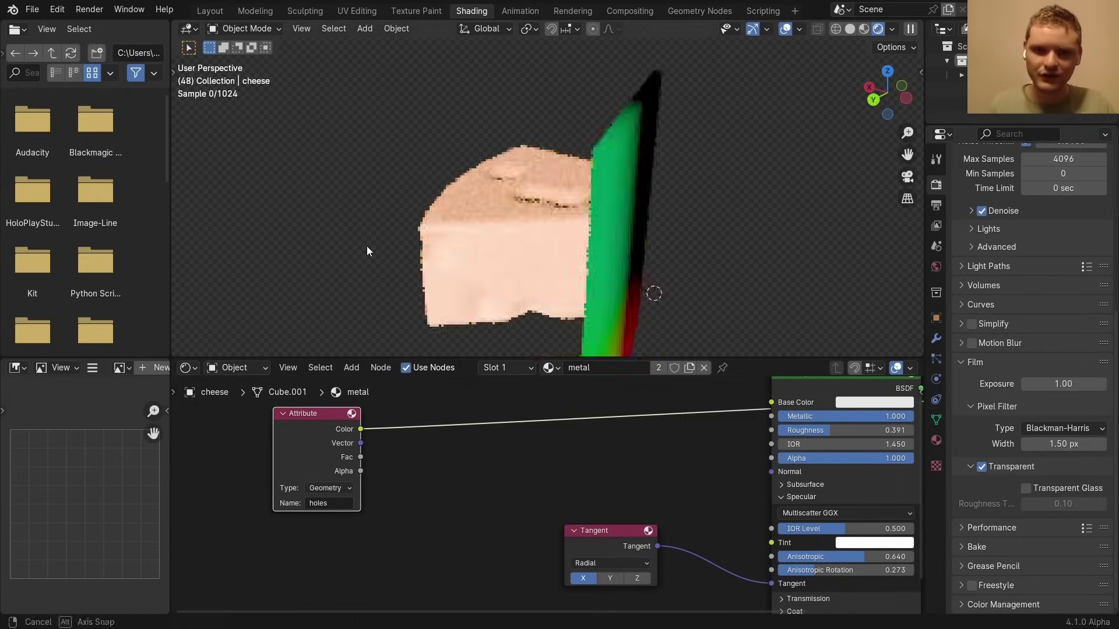
middle_click_drag(366, 247, 298, 245)
key("space")
key("space")
middle_click_drag(642, 227, 761, 257)
key("space")
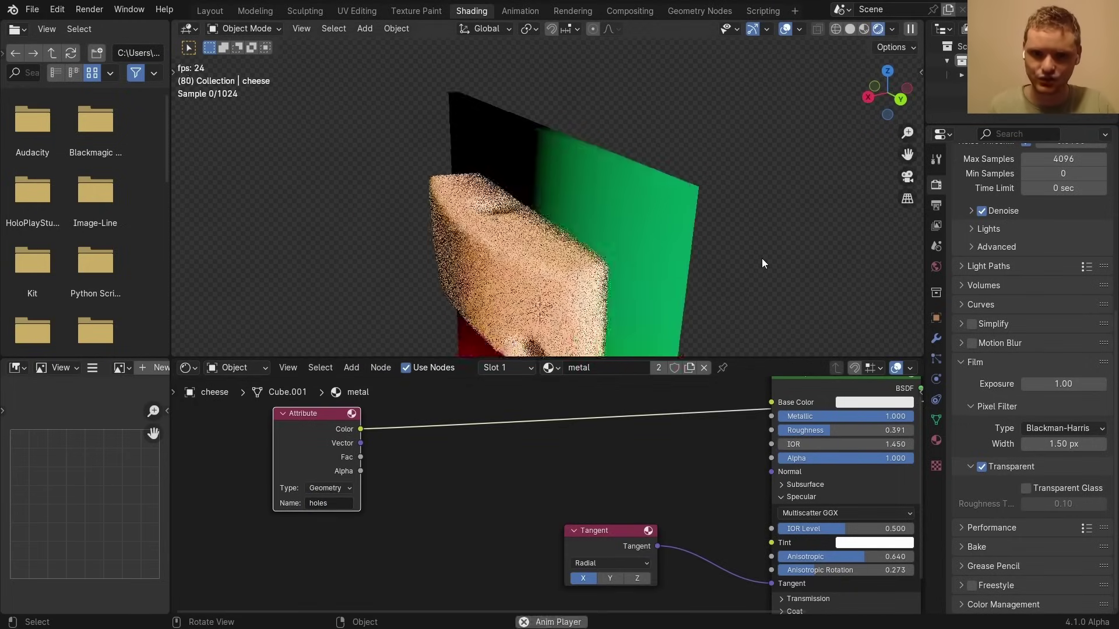
key("space")
key("shift+Left")
Insert a Vector Math node after the holes attribute, set to Scale with a factor of 10
middle_click_drag(298, 424, 485, 462)
left_click_drag(484, 463, 270, 466)
key("shift+a")
type("vec")
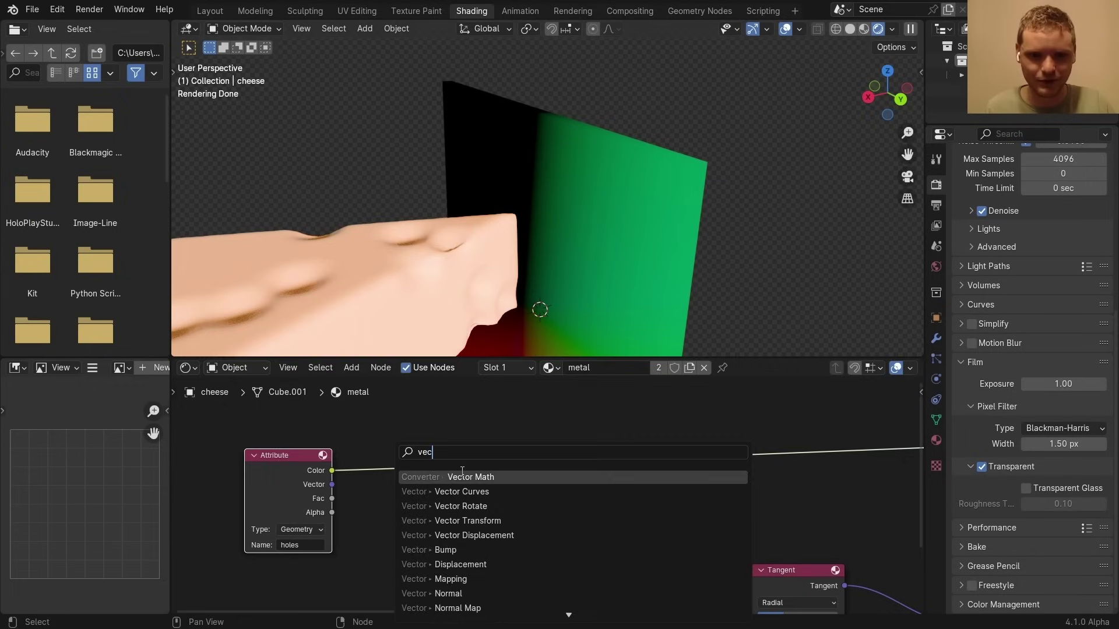
key("Return")
left_click(455, 434)
left_click(456, 449)
left_click(451, 434)
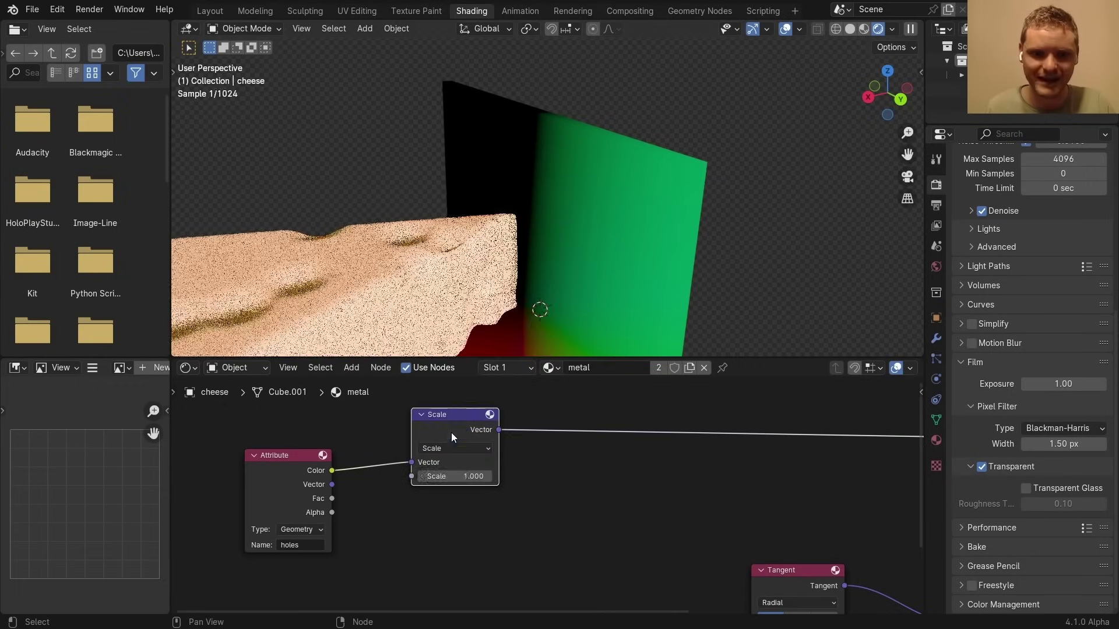
left_click(454, 476)
type("10")
key("Return")
Duplicate the Scale node onto its output link and change the copy's operation to Fraction
key("shift+d")
left_click(691, 502)
left_click(592, 440)
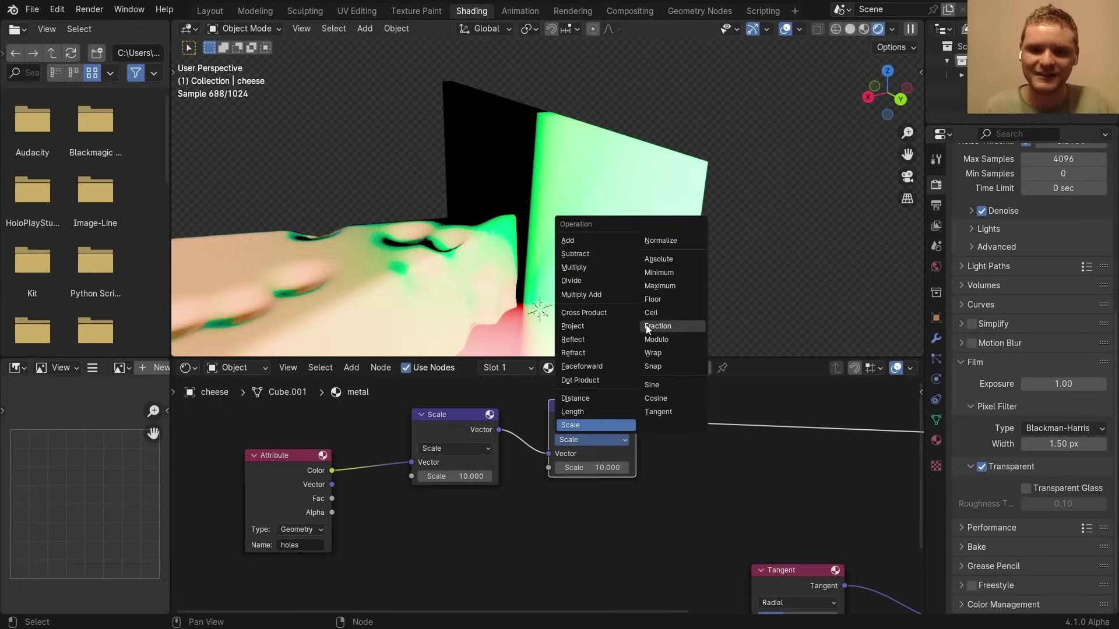
left_click(645, 324)
middle_click_drag(572, 270, 557, 196)
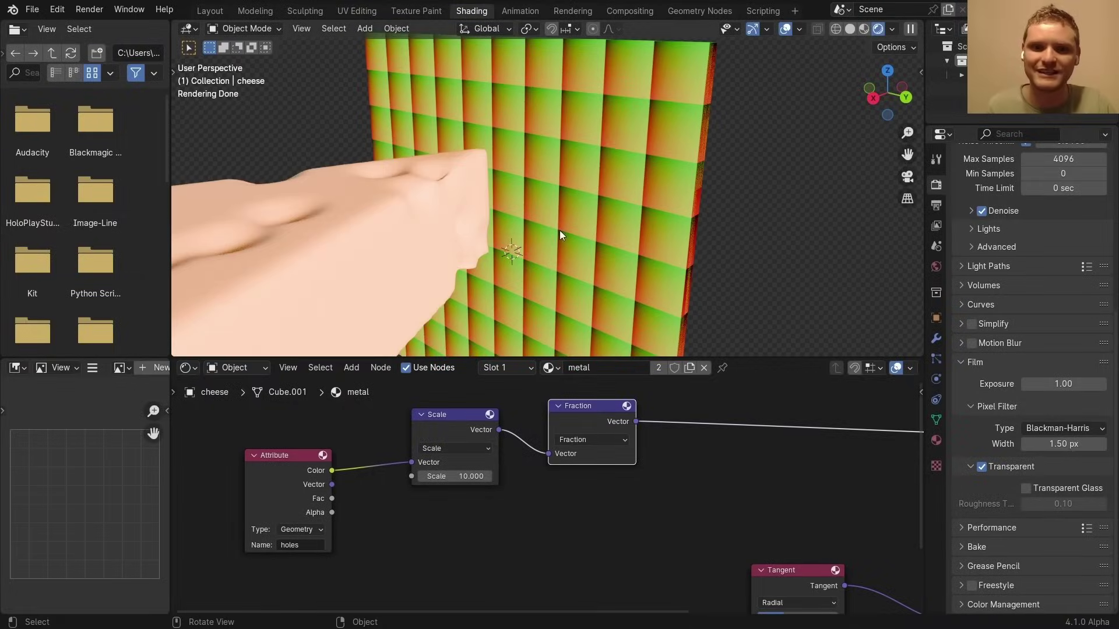
Duplicate the Fraction node as a Distance node with its second vector at 0.5, 0.5, 0 and preview it
key("shift+d")
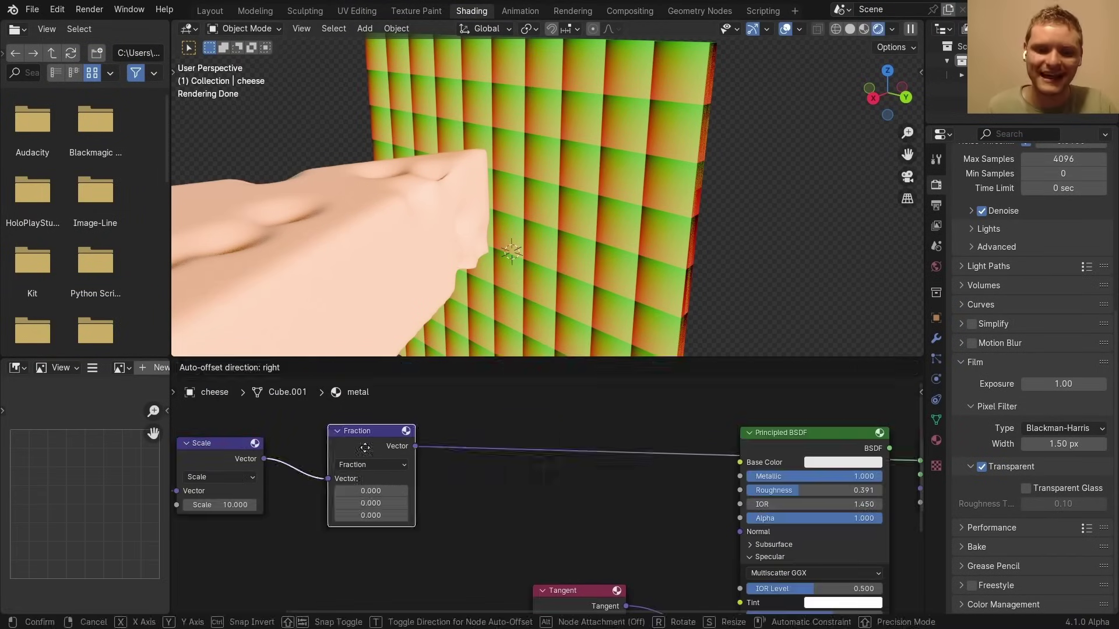
left_click(506, 434)
left_click(505, 447)
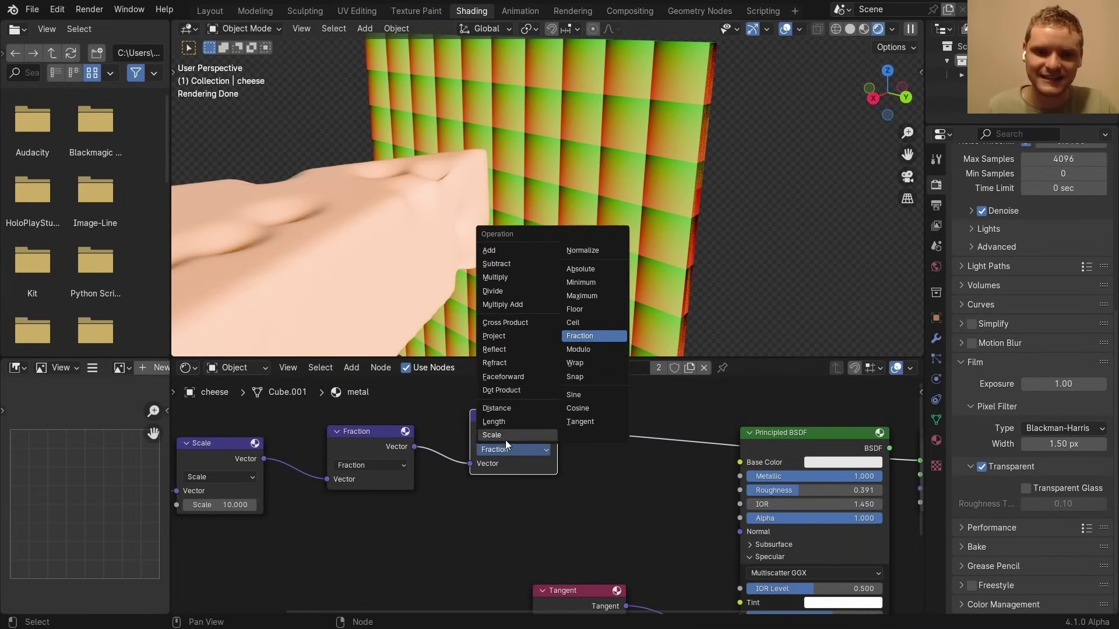
left_click(505, 409)
left_click(513, 424, "ctrl+shift")
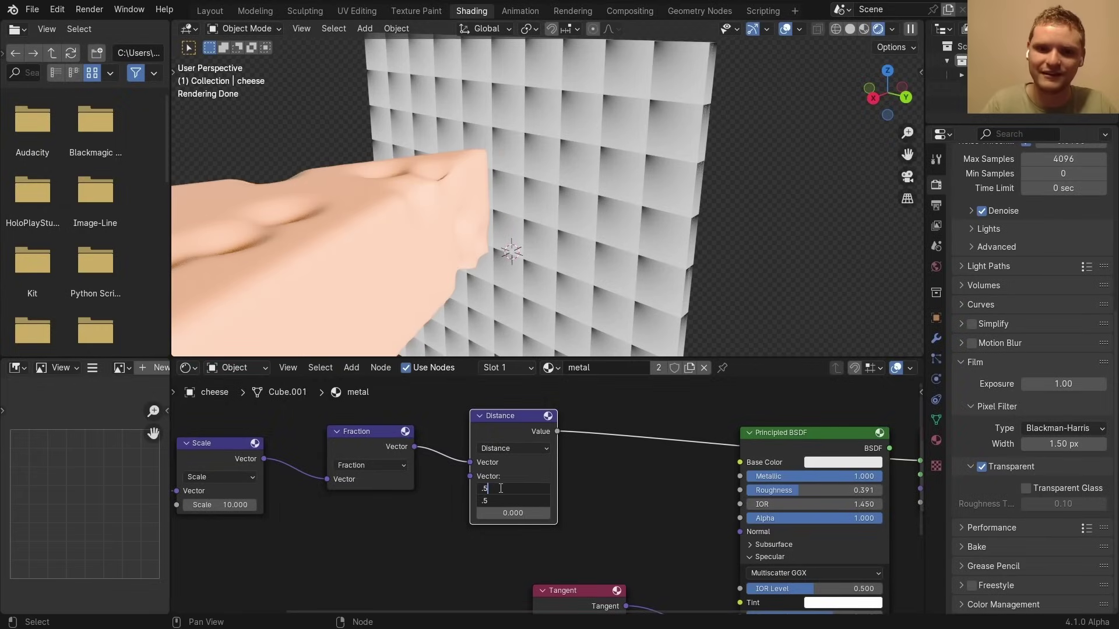
key("Return")
Add a Greater Than Math node after Distance with threshold 0.240, connect it to the shader's Alpha and inspect the holes
key("shift+a")
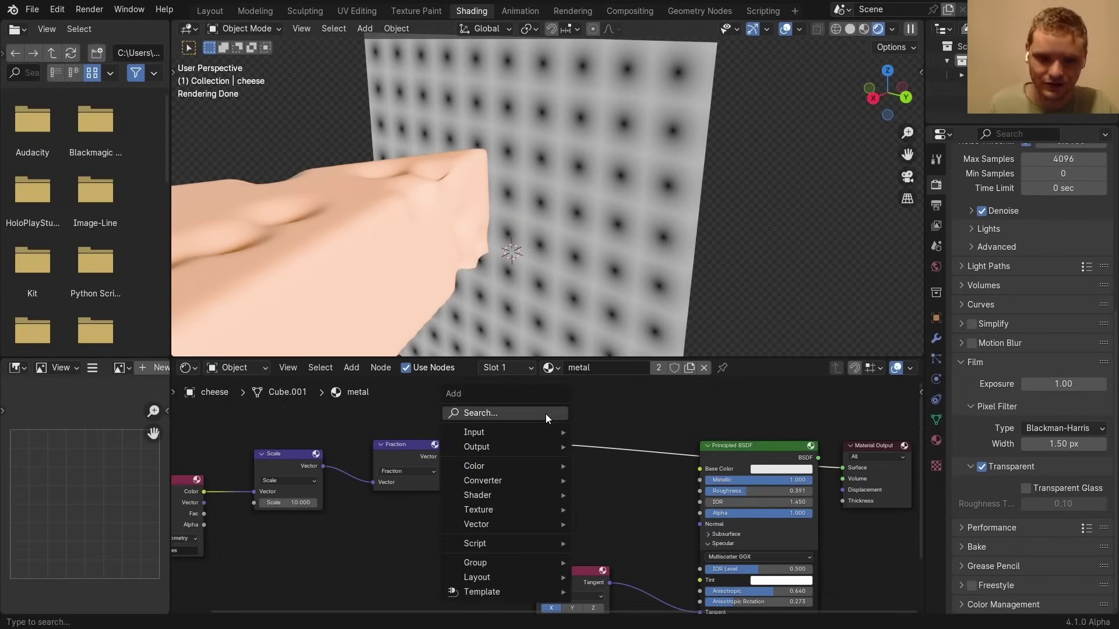
type("math")
key("Return")
left_click(595, 418)
key("ctrl+period")
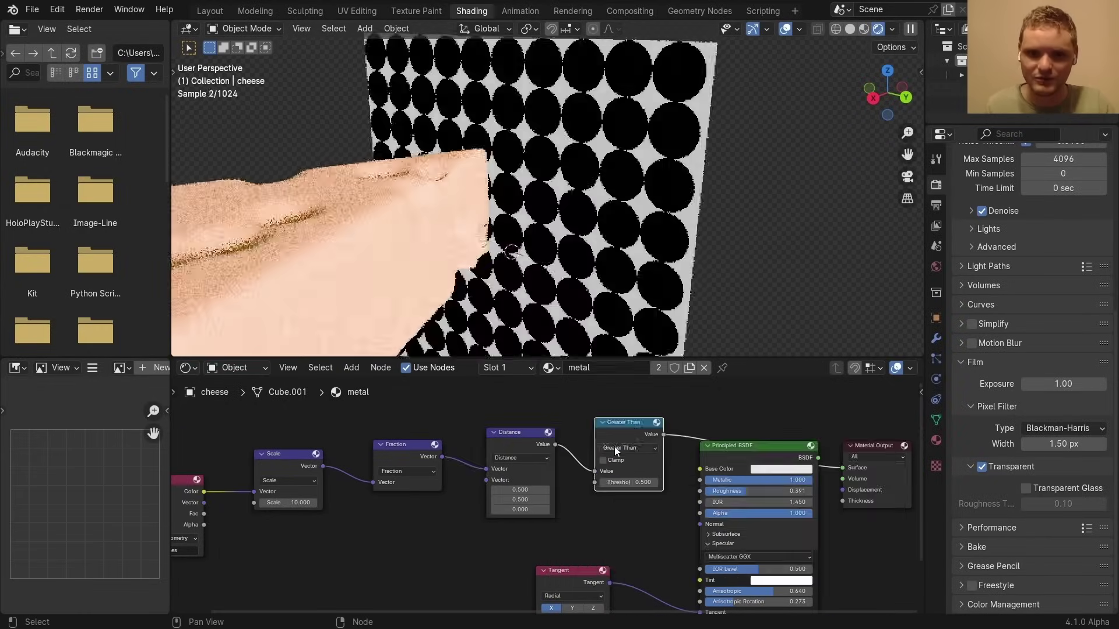
left_click_drag(634, 478, 603, 478, "shift")
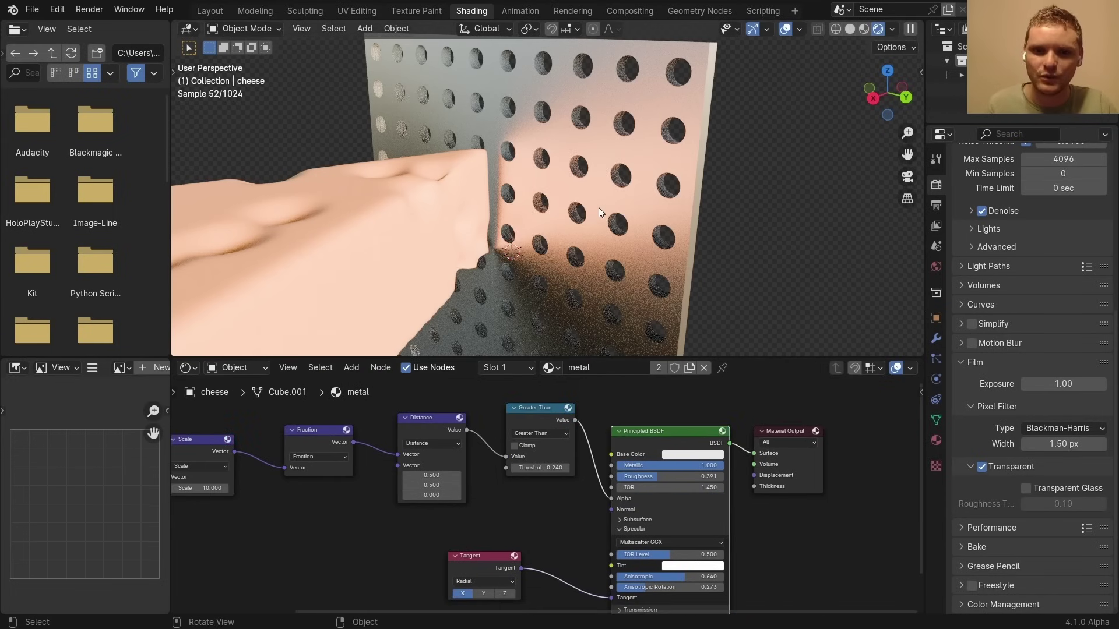
middle_click_drag(501, 233, 554, 190)
scroll(554, 191, "up", 3)
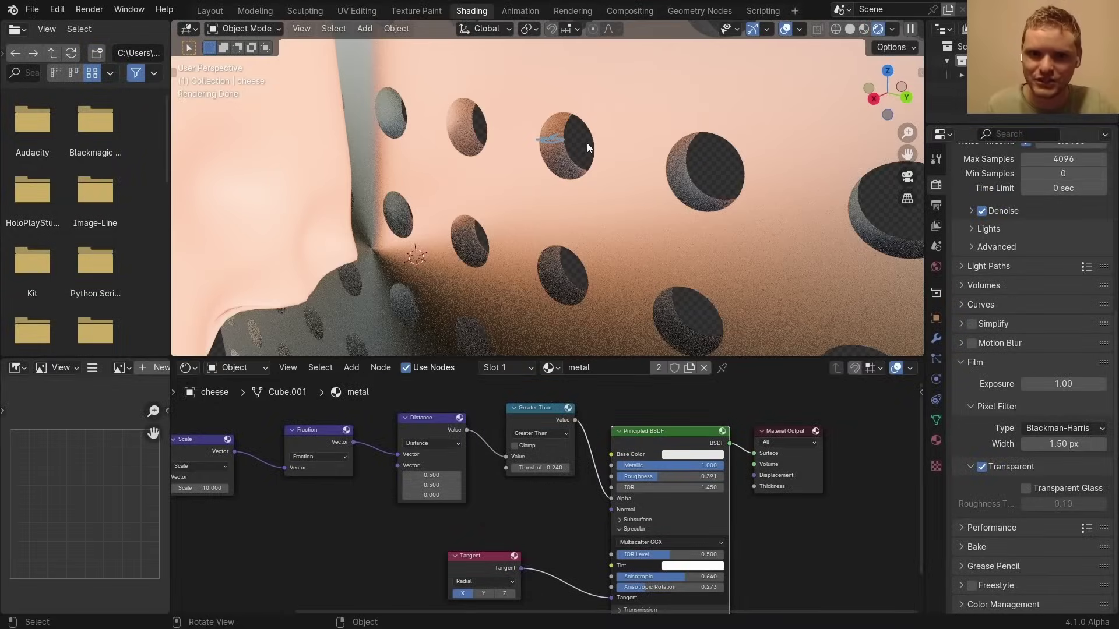
scroll(587, 144, "down", 5)
middle_click_drag(588, 144, 609, 142)
scroll(607, 142, "up", 2)
scroll(608, 142, "up", 3)
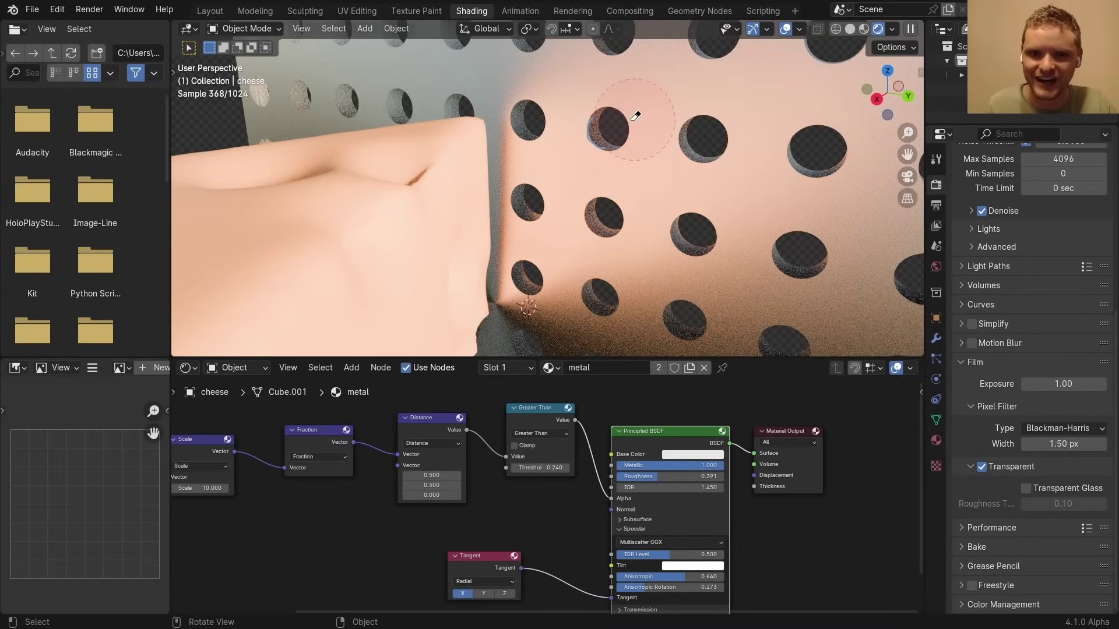
Insert a Color Ramp node on the Distance node's output link
key("shift+a")
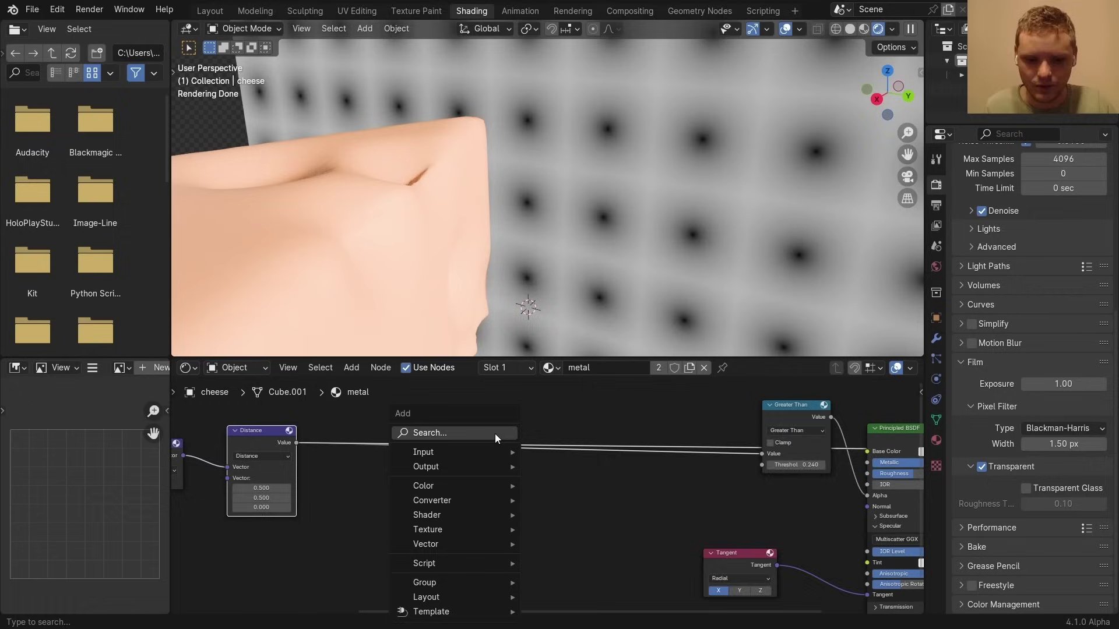
type("colo")
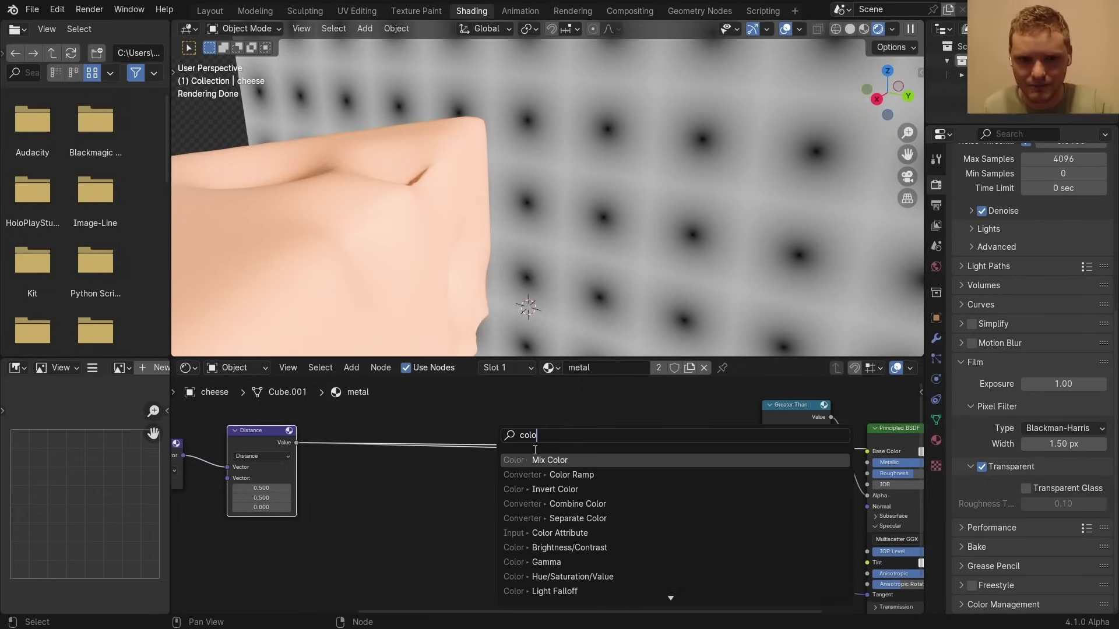
left_click(558, 472)
left_click(622, 452)
Make the Color Ramp's first stop white and its second stop black, placing the black stop at position 0.458
scroll(678, 530, "up", 8)
middle_click_drag(678, 530, 482, 551)
left_click(481, 550)
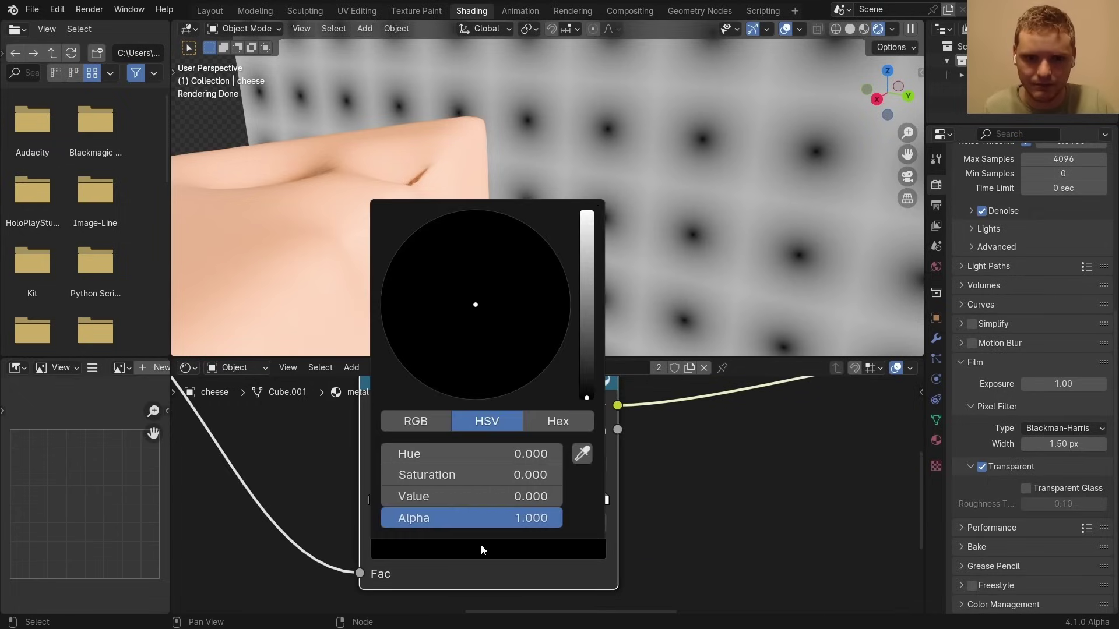
left_click(592, 218)
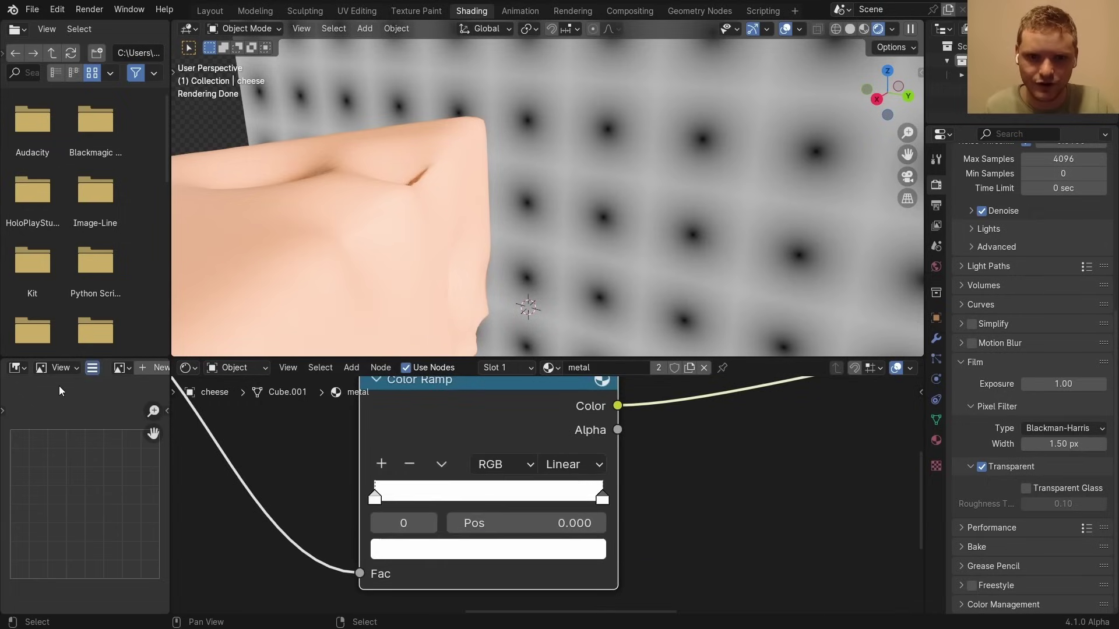
left_click(440, 548)
left_click(587, 396)
left_click_drag(525, 525, 366, 526)
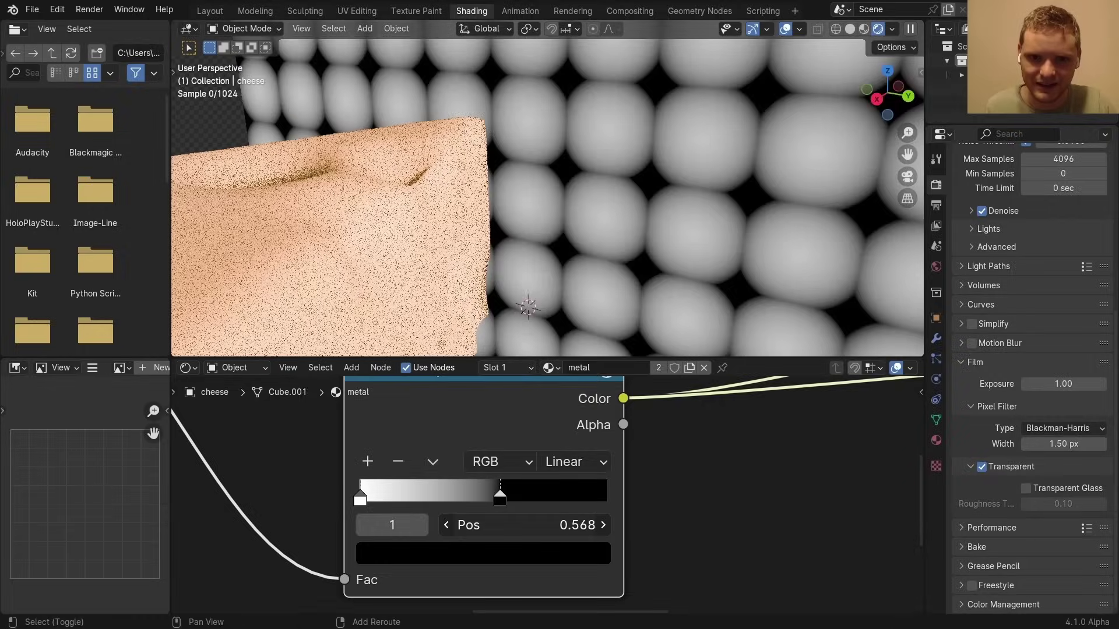
scroll(779, 467, "down", 5)
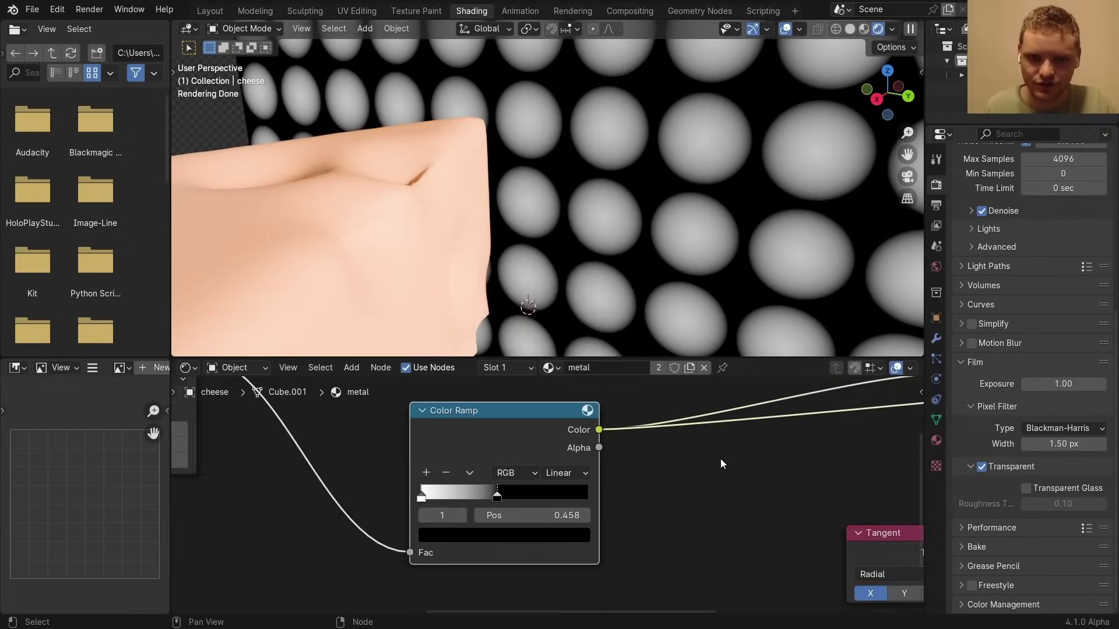
Add a Bump node with the Color Ramp feeding its Height, connect it to the shader's Normal and preview the metal shader
middle_click_drag(721, 460, 384, 477)
key("shift+a")
mouse_move(457, 455)
type("bump")
key("Return")
left_click(379, 458)
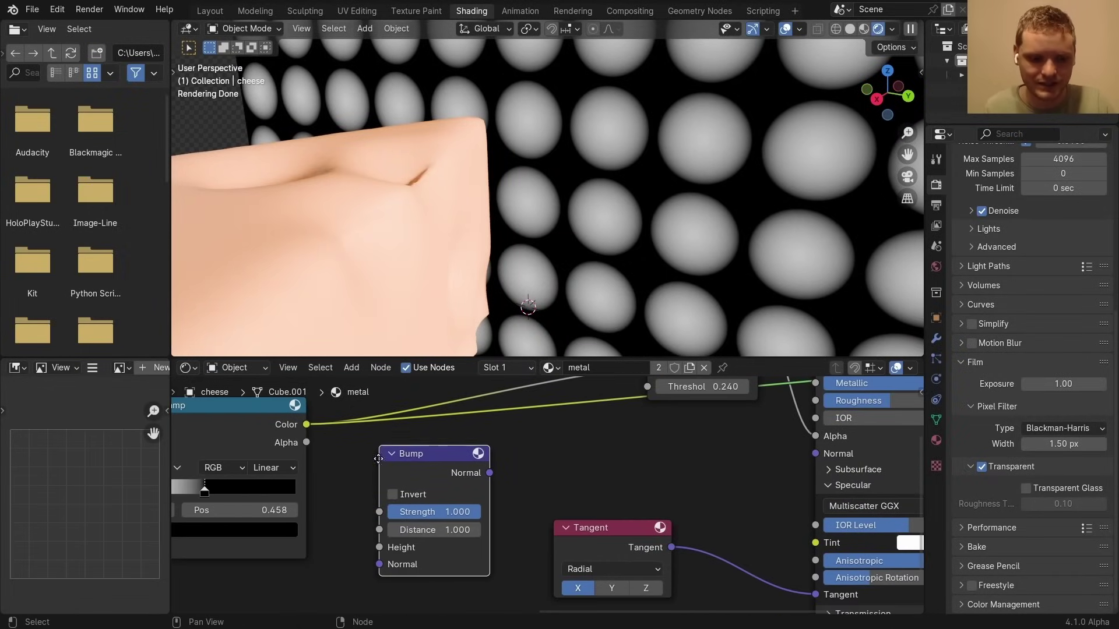
left_click_drag(309, 424, 380, 547)
left_click_drag(489, 473, 814, 454)
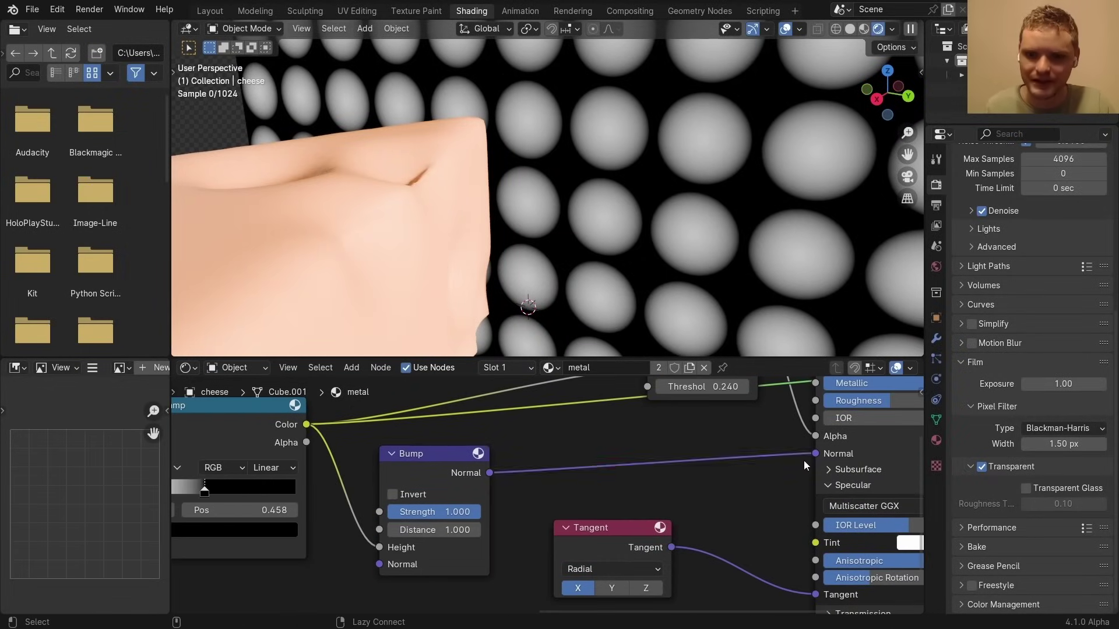
middle_click_drag(841, 442, 428, 548)
left_click(428, 548, "ctrl+shift")
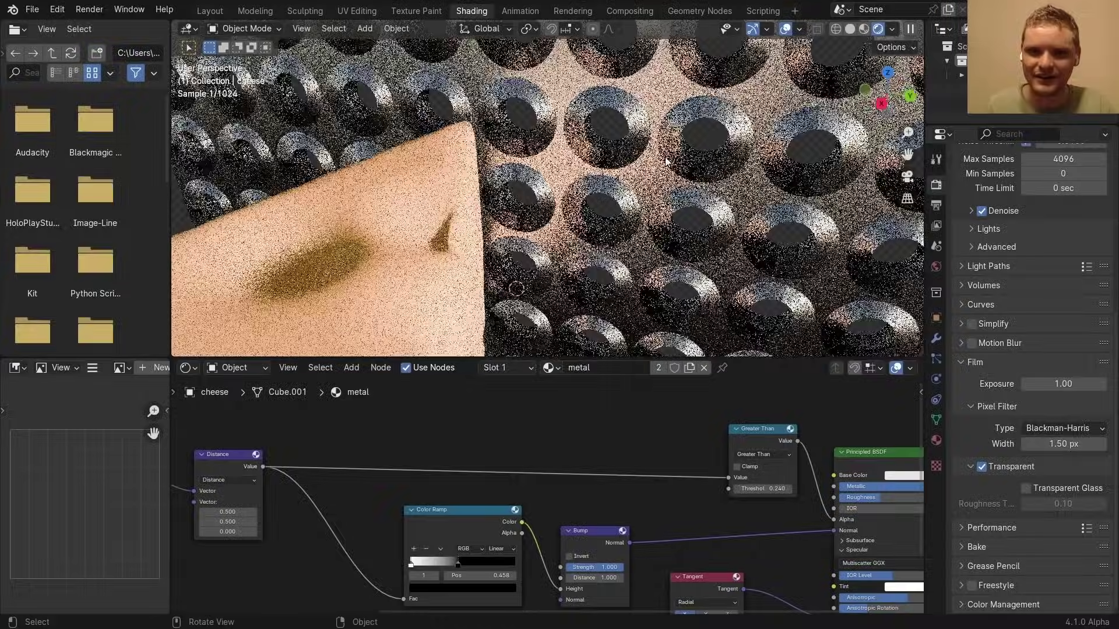
Inspect the bumped metal holes and the cheese surface from several angles, then save the file
scroll(652, 174, "down", 3)
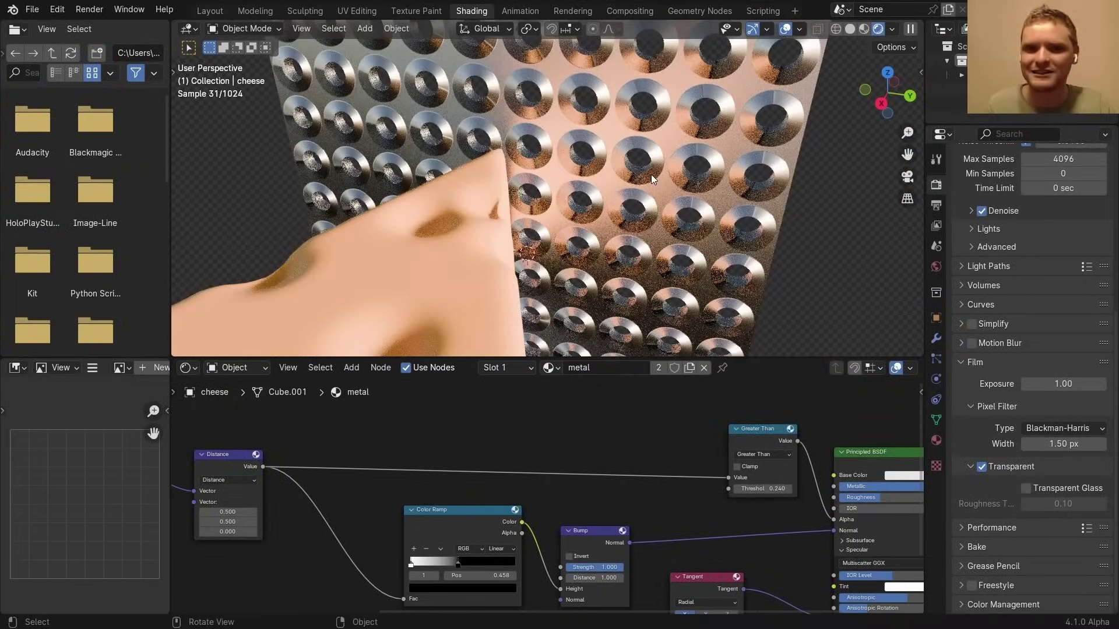
middle_click_drag(652, 174, 618, 175)
scroll(536, 516, "up", 1)
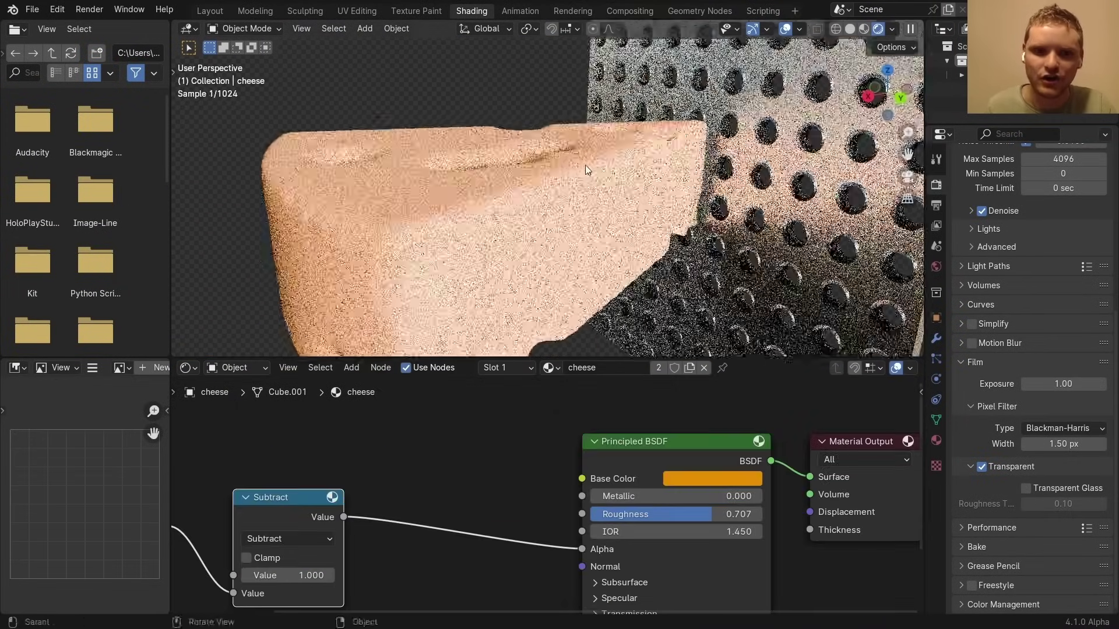
key("ctrl+s")
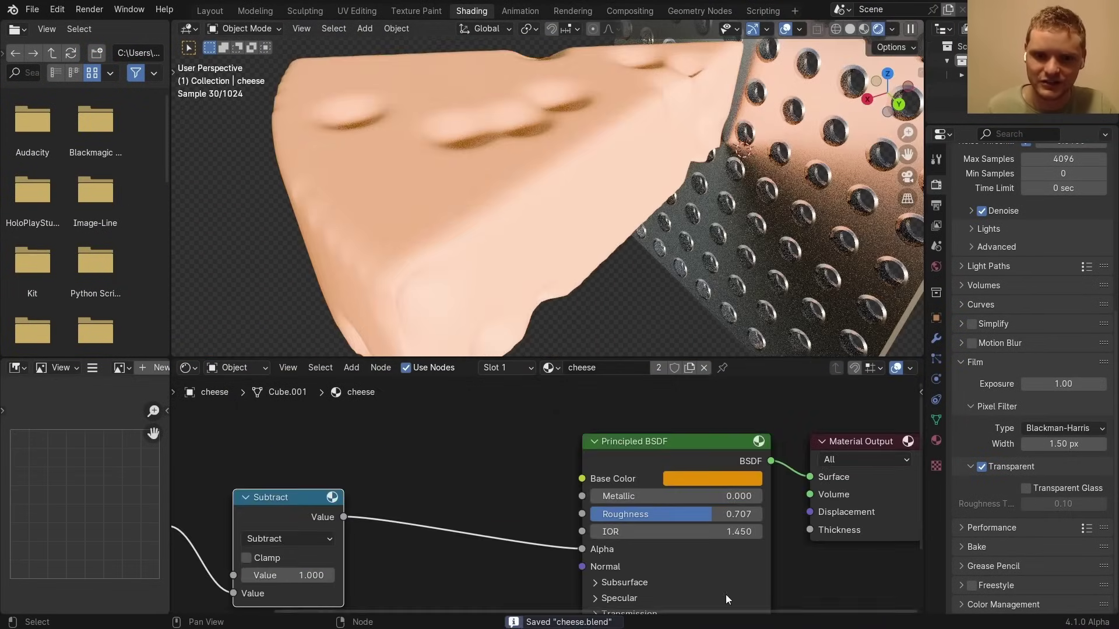
In the cheese shader's Subsurface settings, set the Scale to 1 m and the Weight to about 0.698
middle_click_drag(632, 553, 627, 446)
left_click(634, 477)
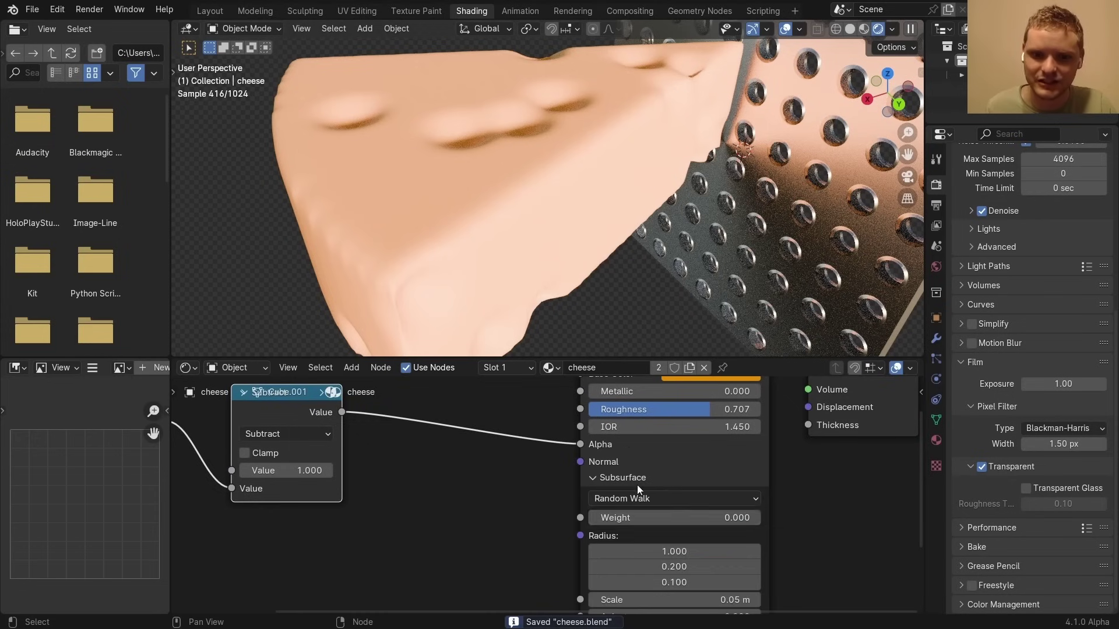
middle_click_drag(637, 485, 593, 381)
type("1")
key("Return")
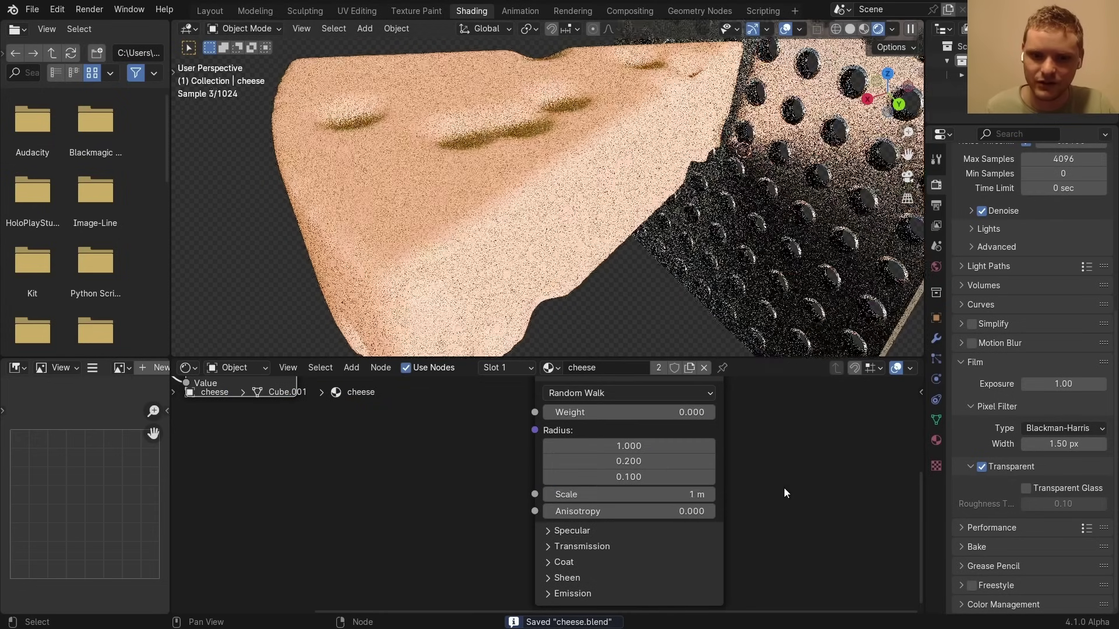
middle_click_drag(695, 433, 665, 479)
left_click_drag(666, 457, 787, 458)
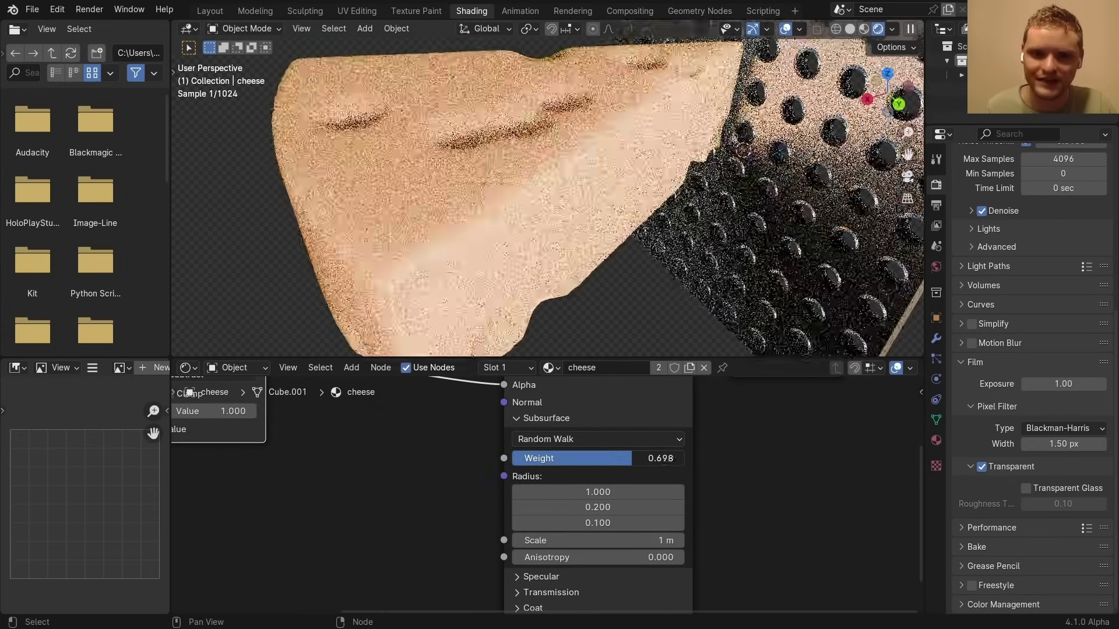
mouse_move(473, 217)
middle_mouse_down()
mouse_move(468, 181)
mouse_move(480, 218)
middle_mouse_up()
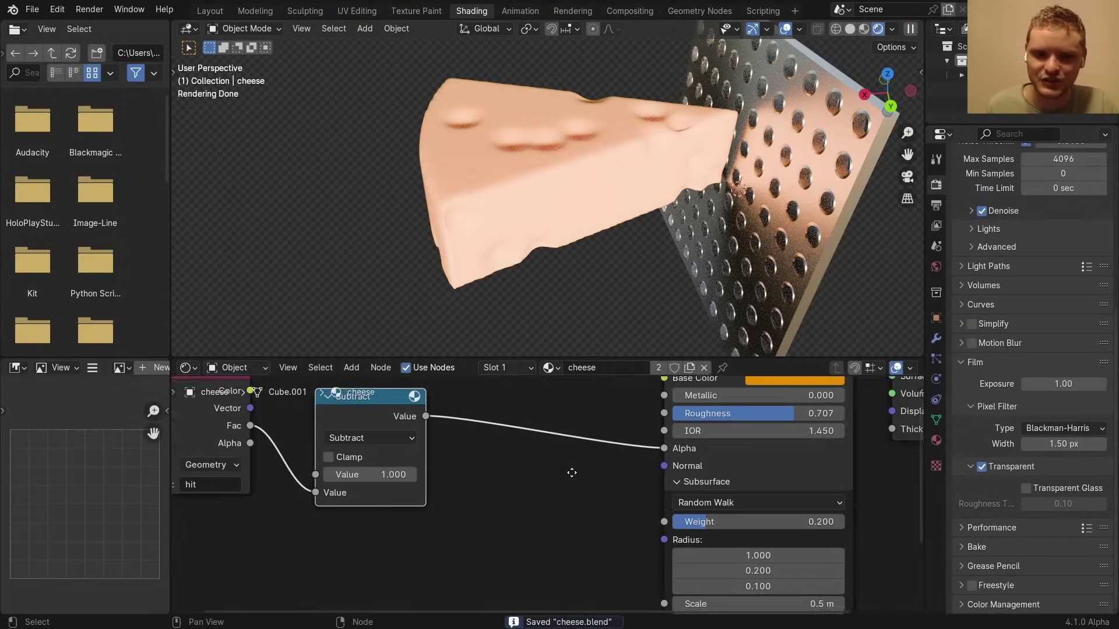
Add a Bump node feeding the cheese shader's Normal and connect a new Noise Texture to the Bump node
key("shift+a")
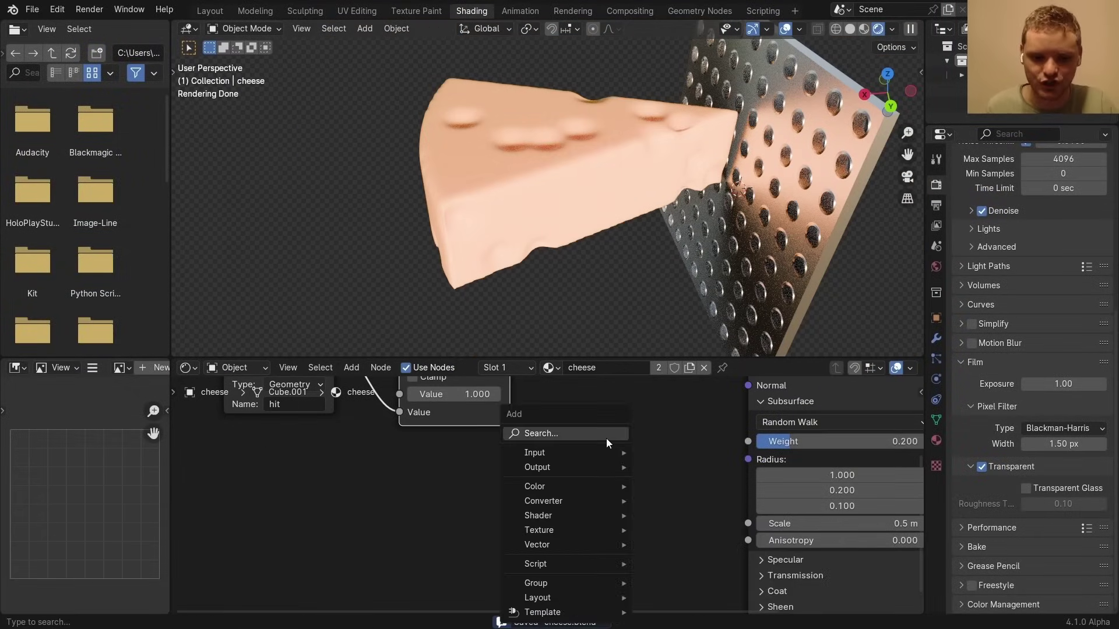
type("bum")
left_click(644, 464)
left_click(516, 469)
type("noi")
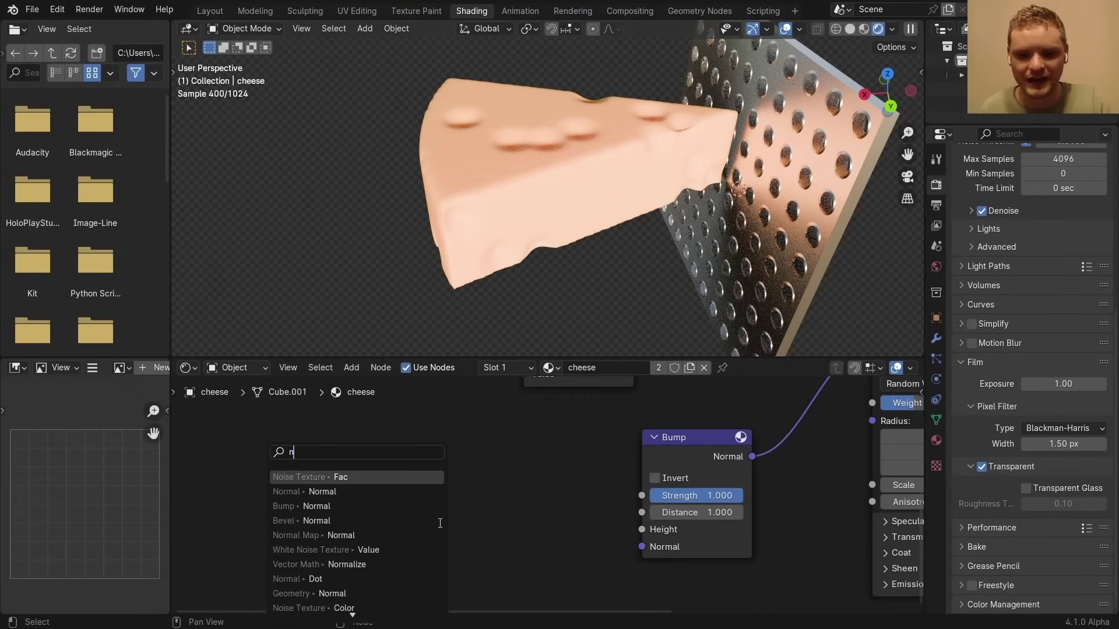
key("Return")
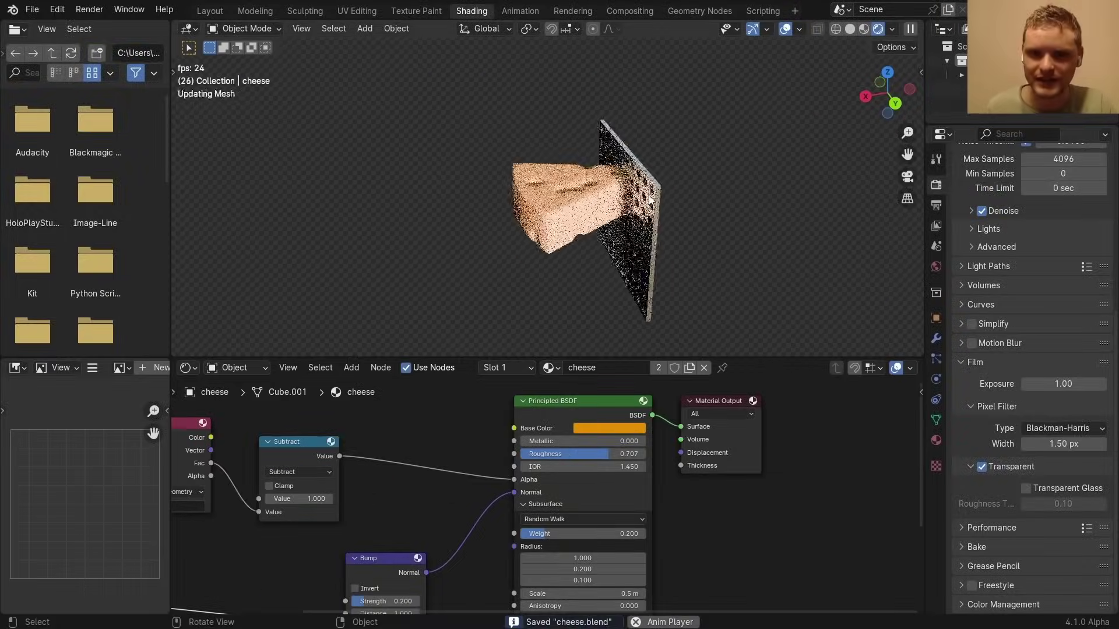
Stop playback at frame 55, inspect the cheese and both sides of the perforated cutter, and save the file
key("space")
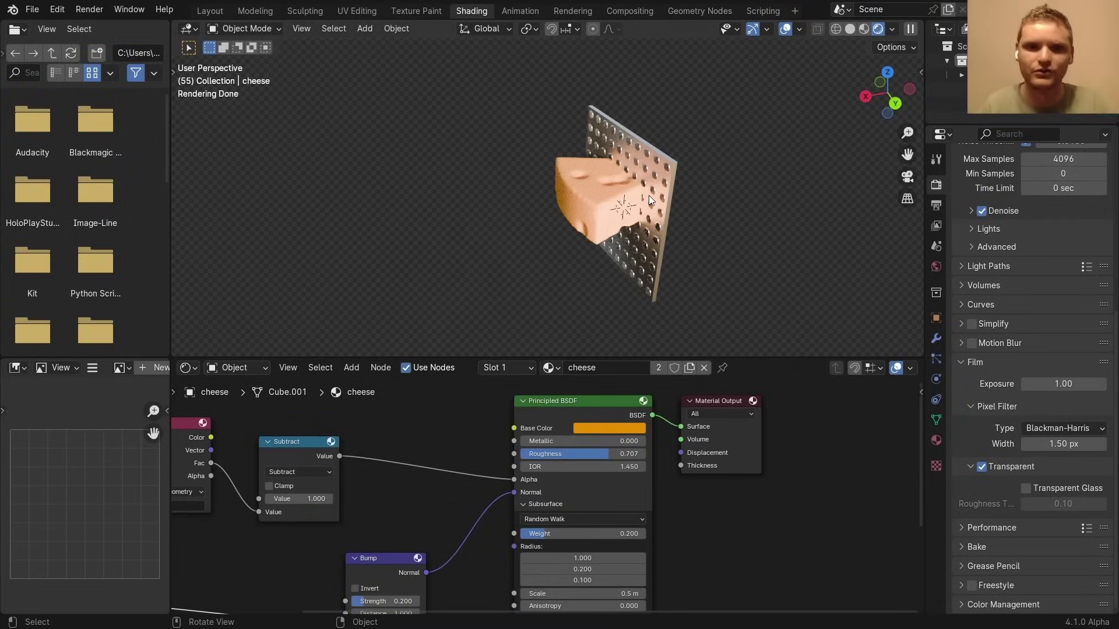
scroll(633, 181, "up", 4)
middle_click_drag(548, 182, 355, 198, "shift")
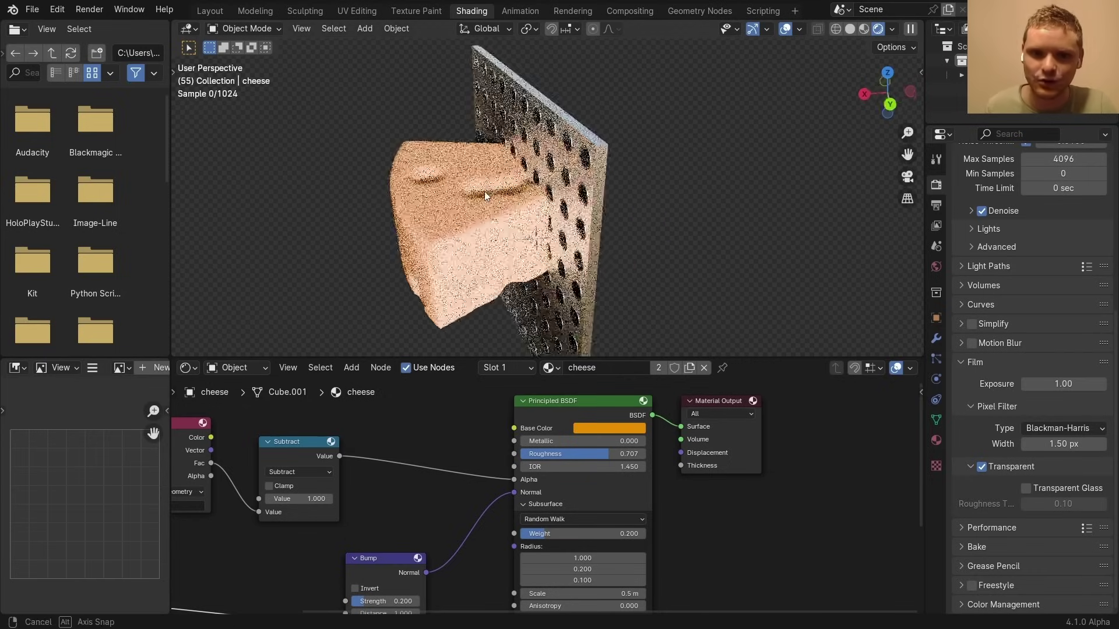
middle_click_drag(647, 192, 602, 196)
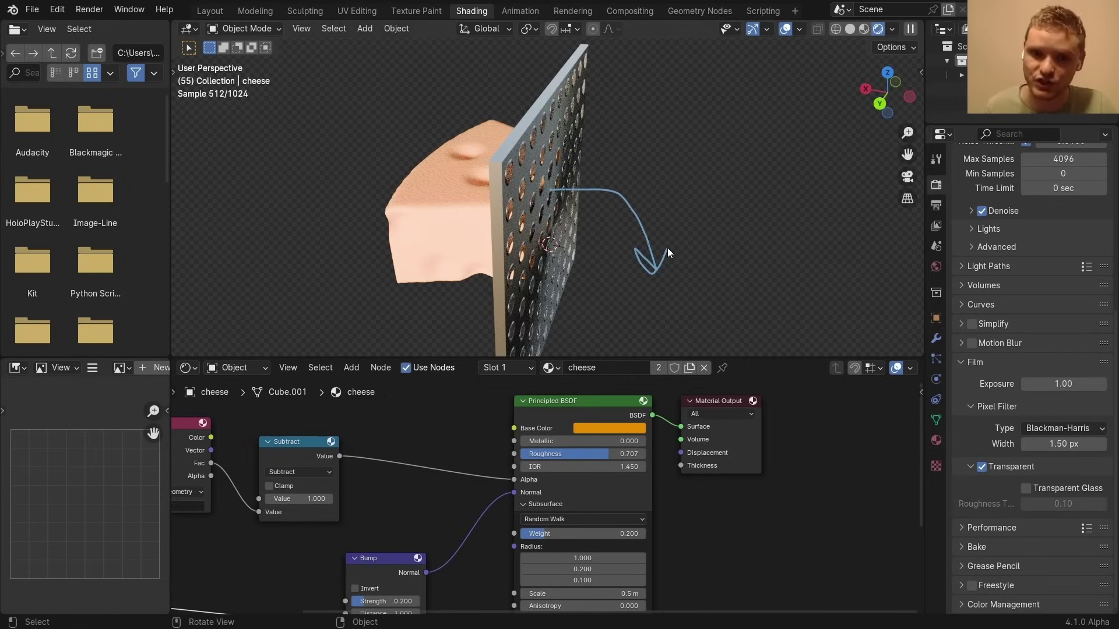
middle_click_drag(574, 175, 564, 185)
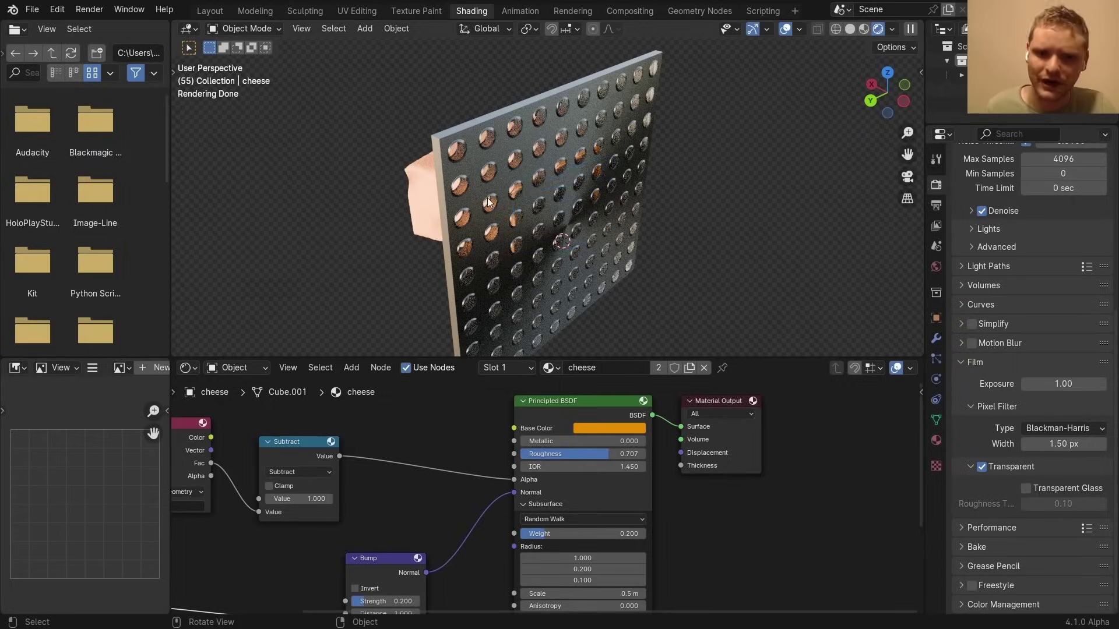
middle_click_drag(535, 249, 543, 203)
key("ctrl+s")
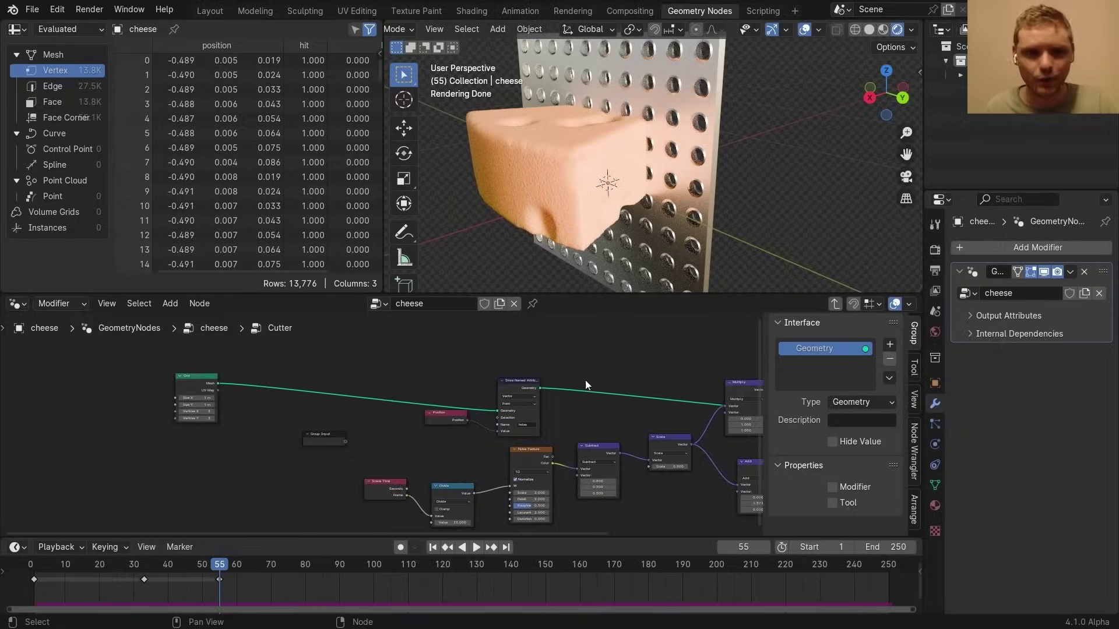
Add a Mesh Circle node above the Grid in the Cutter group and set its Fill Type to N-Gon
scroll(365, 369, "up", 2)
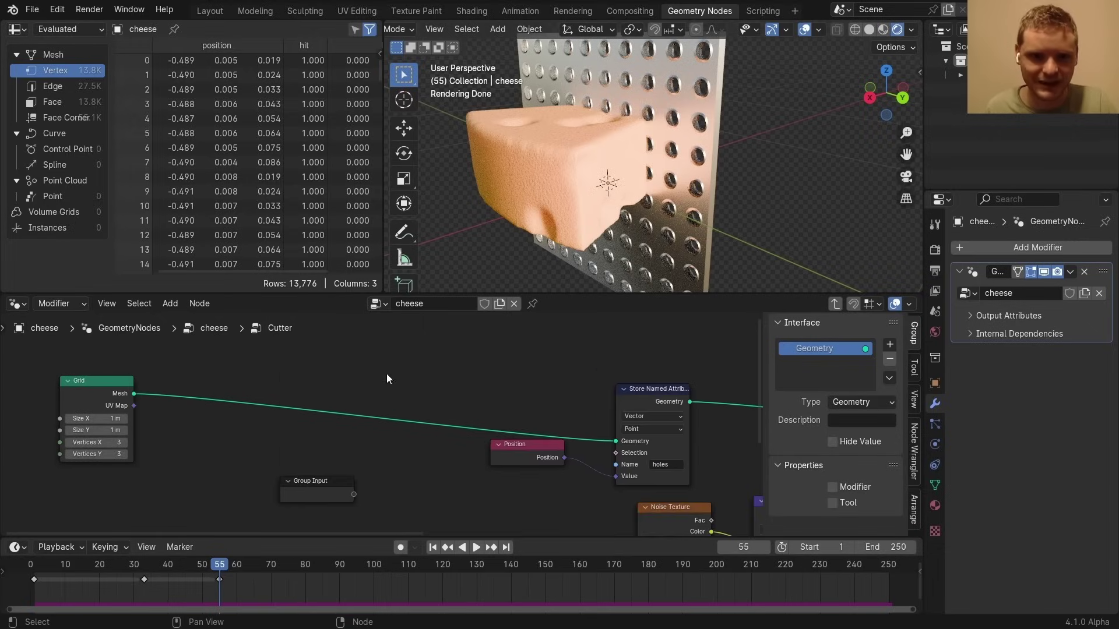
key("shift+a")
type("circ")
key("Return")
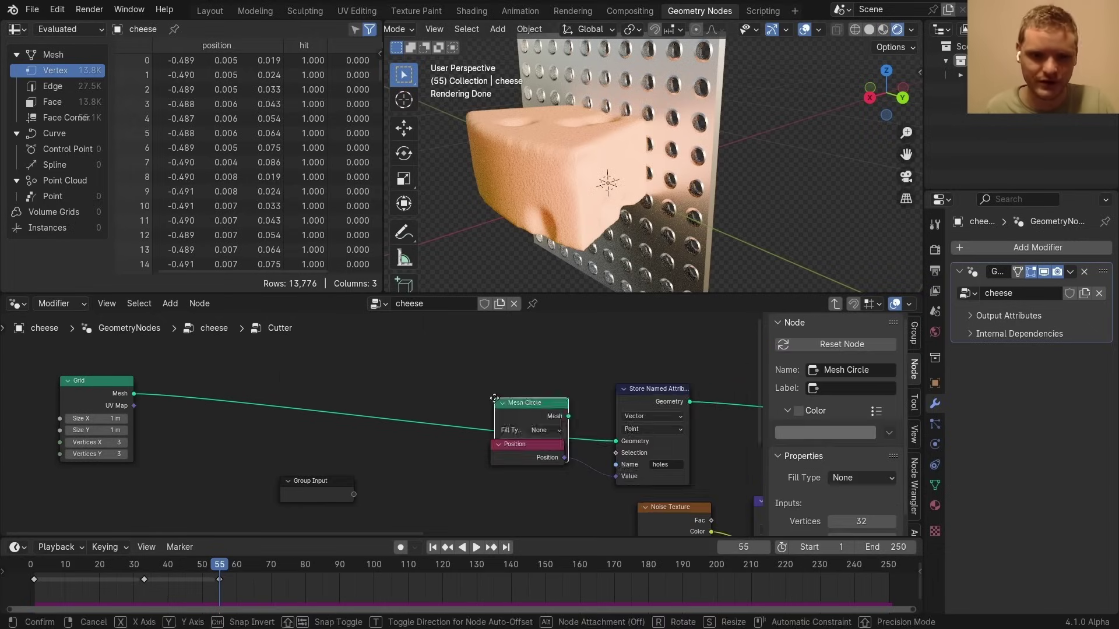
left_click(370, 324)
scroll(395, 351, "up", 2)
left_click(421, 327)
left_click(446, 363)
scroll(435, 363, "down", 2)
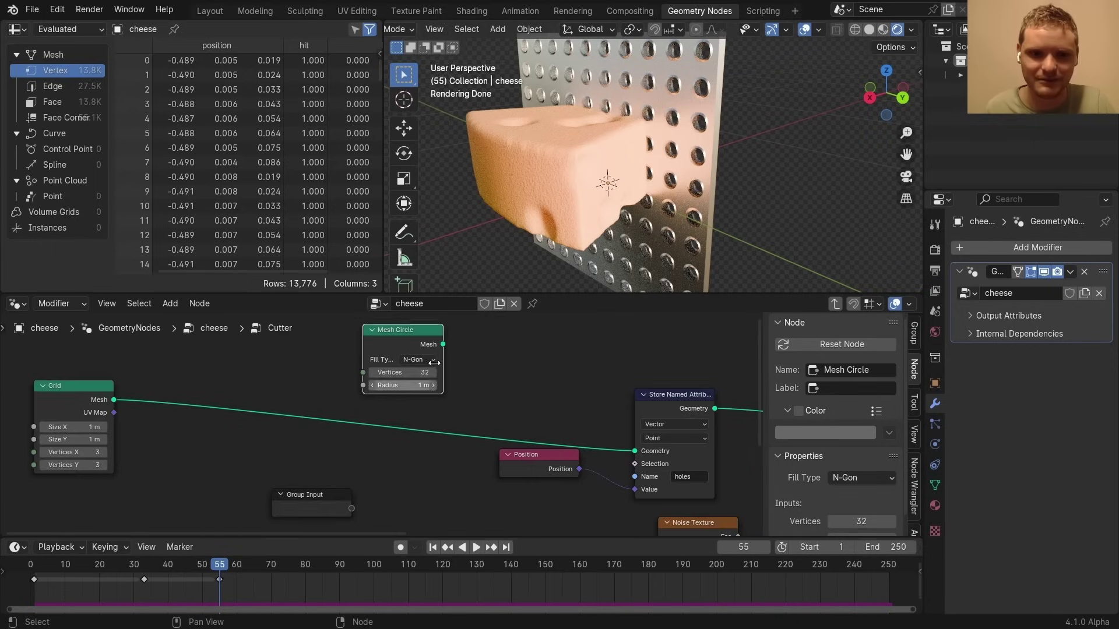
Connect the Mesh Circle to the holes Store Named Attribute node in place of the Grid and reduce the circle's radius
left_click_drag(443, 345, 635, 451)
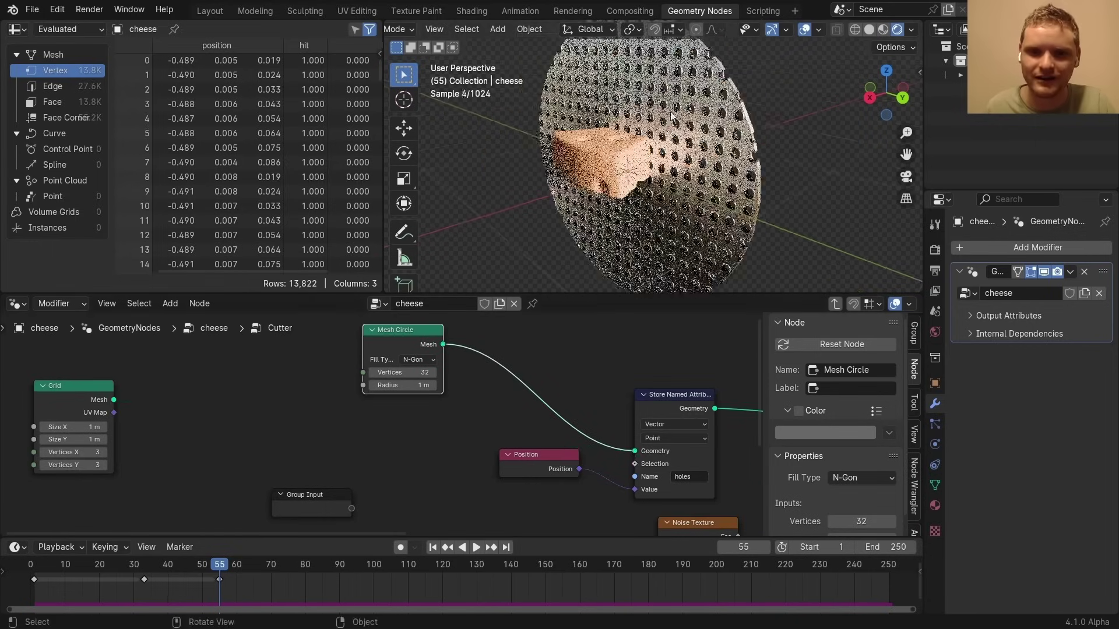
scroll(418, 385, "up", 1)
left_click_drag(417, 385, 405, 385)
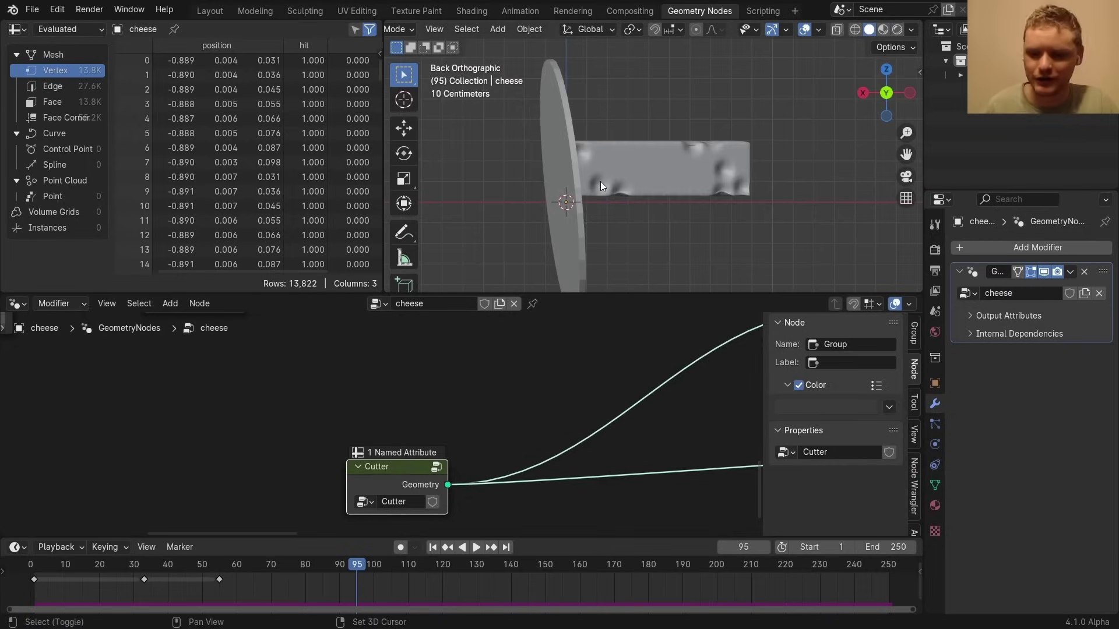
Play the animation in the back view, pausing at frames 19 and 44 to examine where the cutter meets the cheese
key("space")
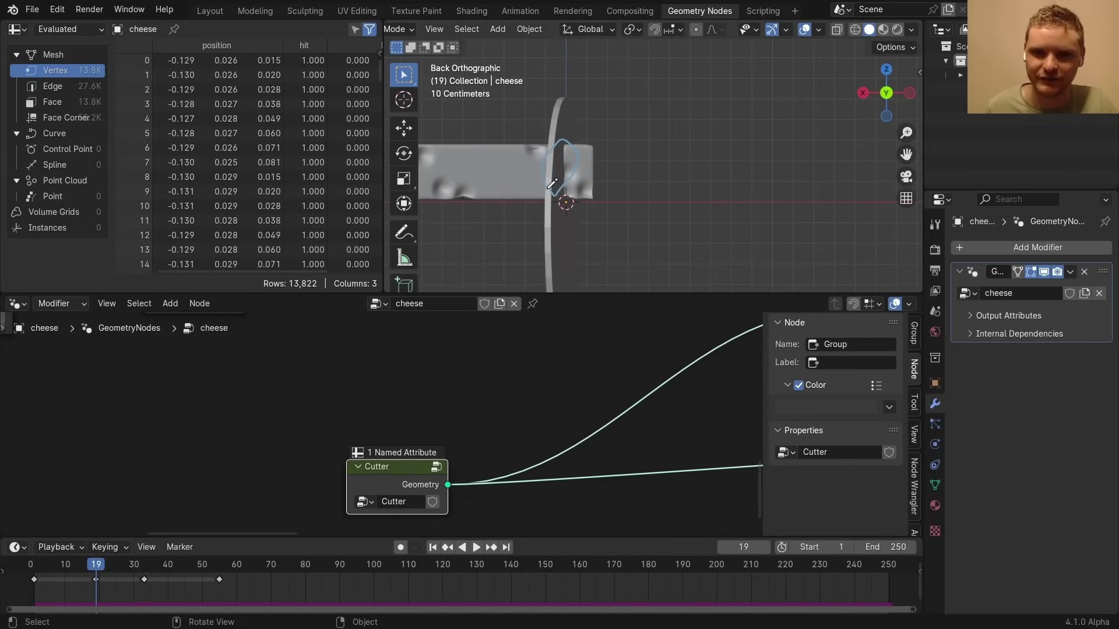
key("space")
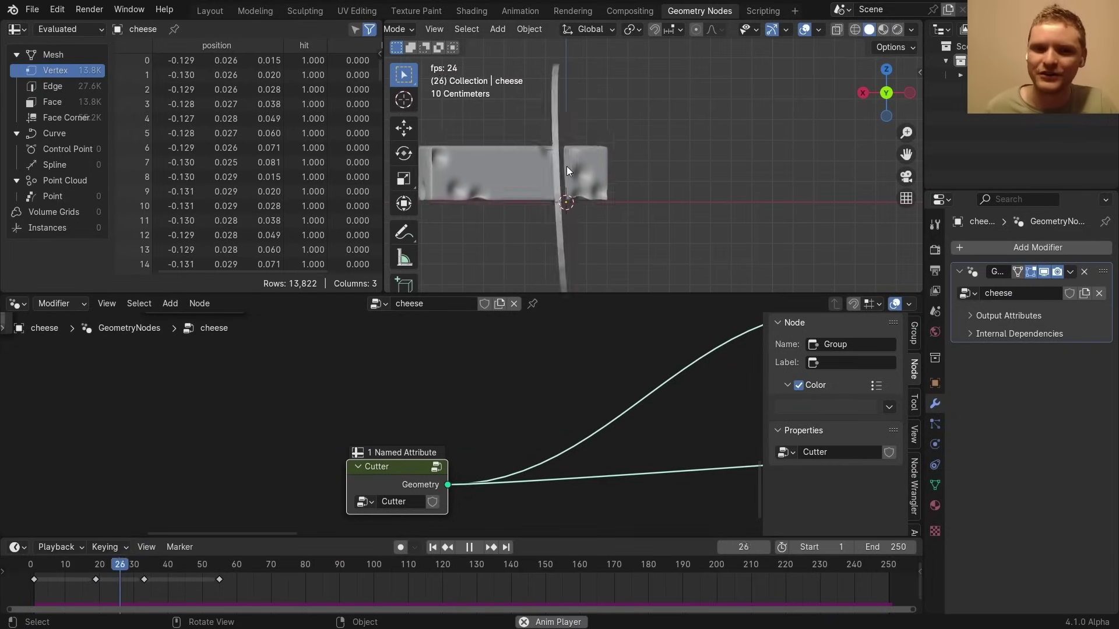
key("space")
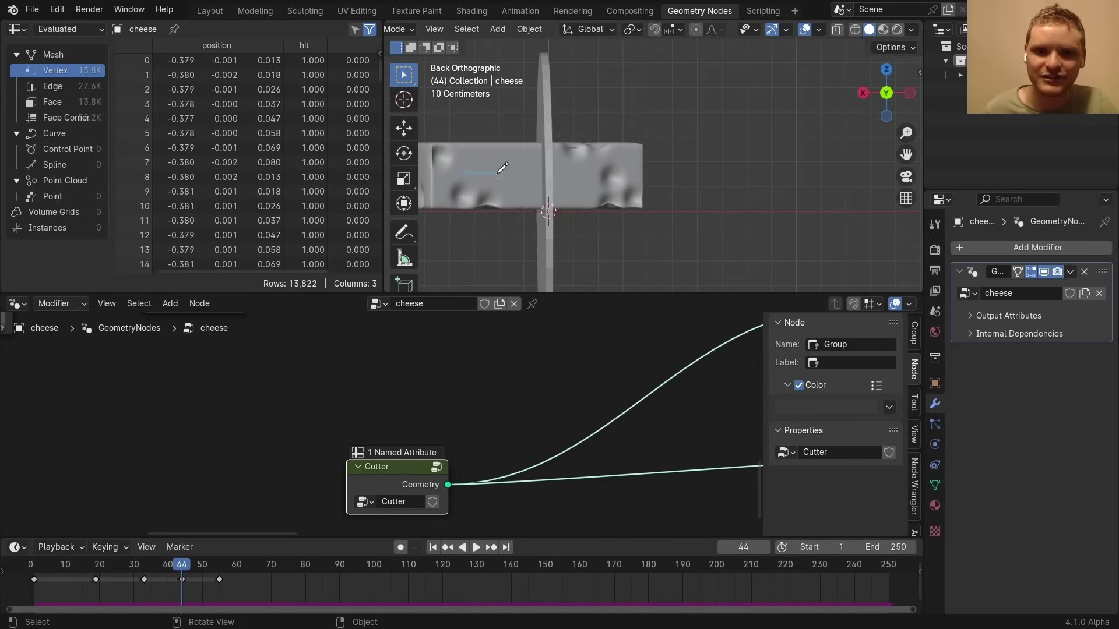
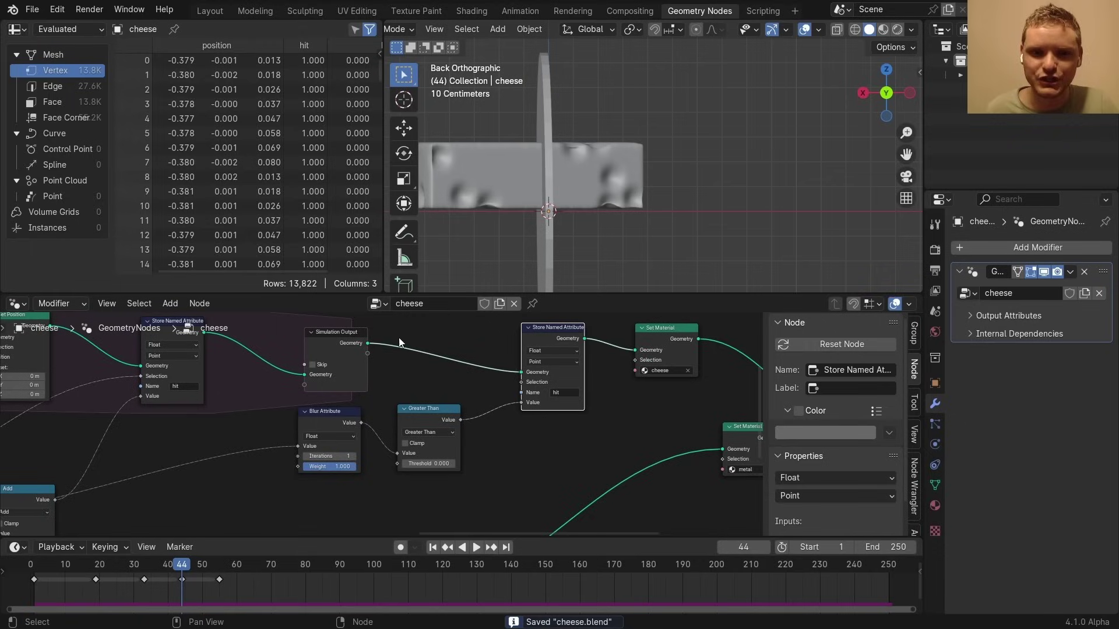
Add a Delete Geometry node above the cheese chain and connect the Simulation Output's Geometry to it
middle_click_drag(408, 317, 391, 400)
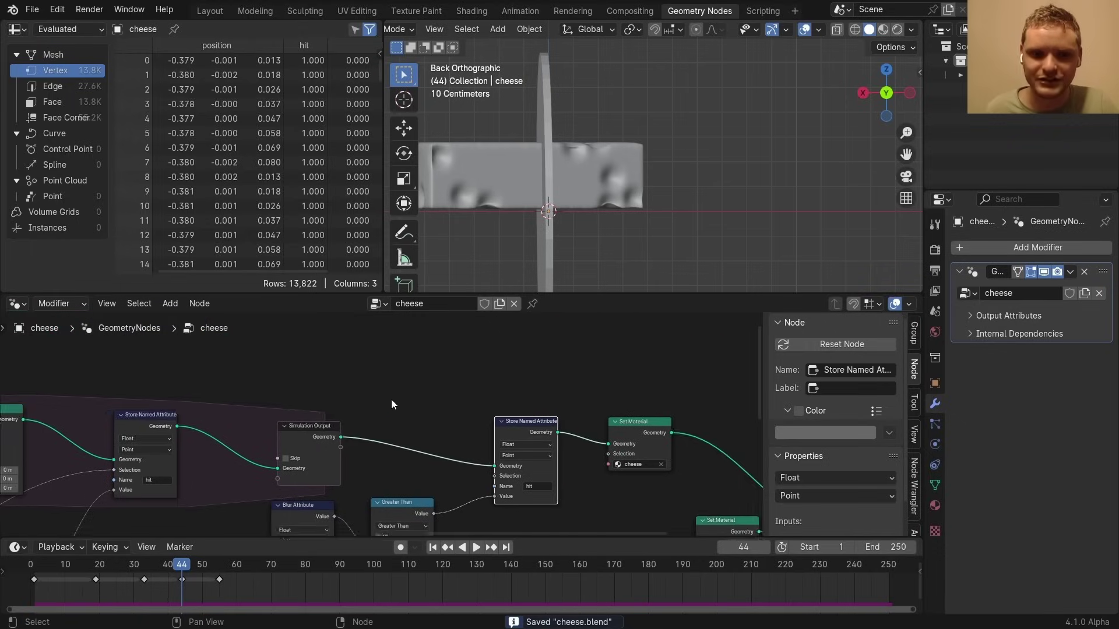
scroll(392, 400, "up", 1)
key("shift+a")
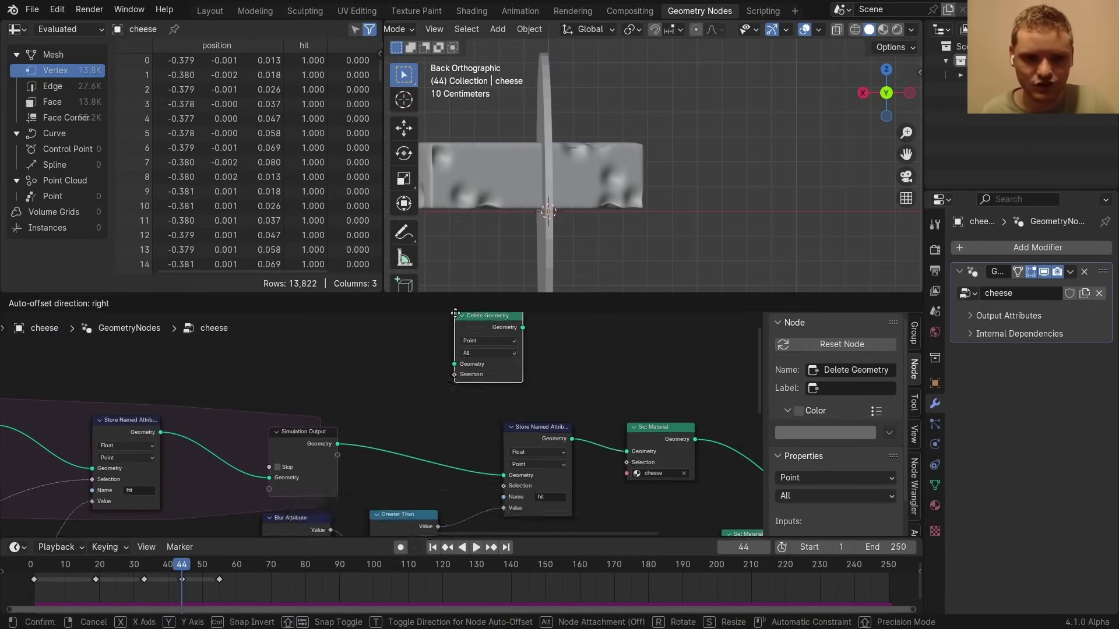
left_click(457, 315)
middle_click_drag(364, 402, 365, 443)
left_click(365, 443)
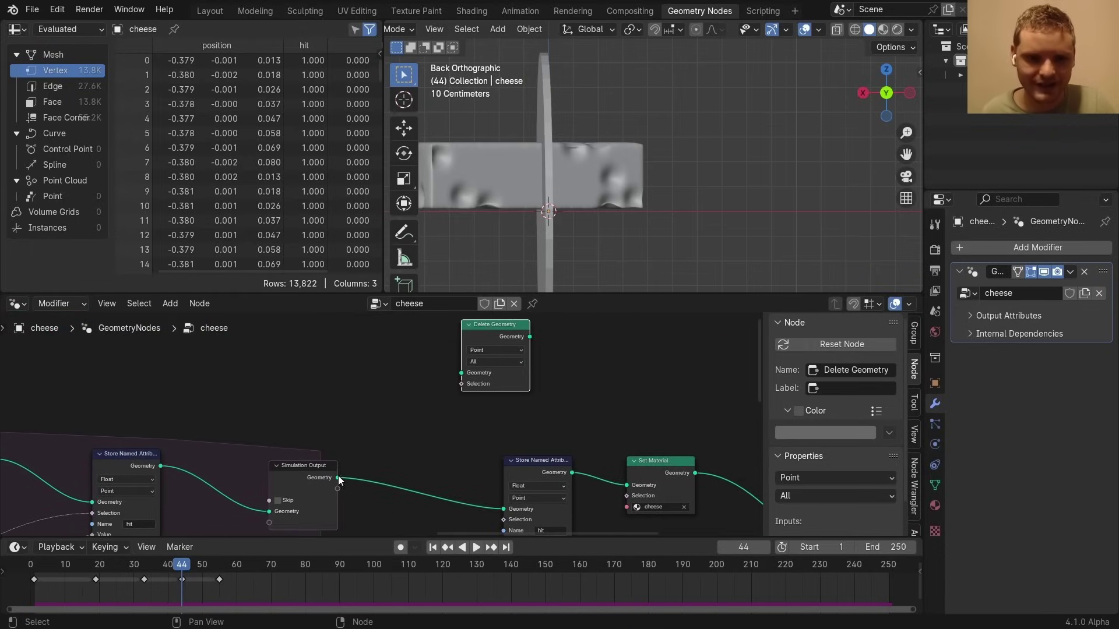
left_click_drag(337, 478, 426, 395)
Add a Named Attribute node reading "hit" and connect its Attribute to the Delete Geometry node's Selection
type("name")
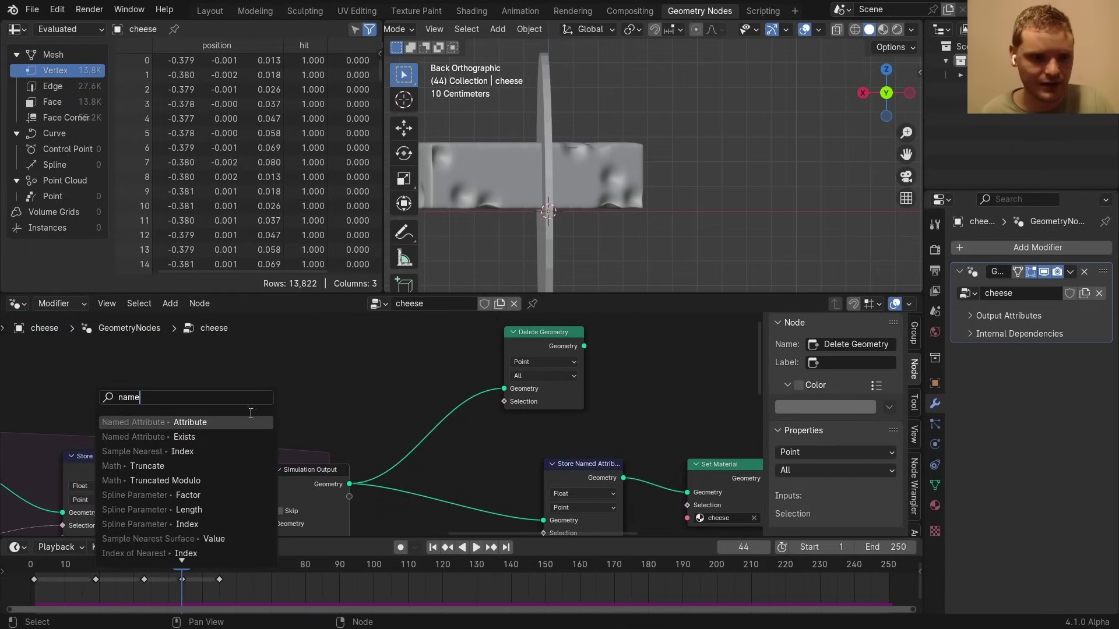
left_click(250, 421)
left_click(257, 404)
left_click(257, 428)
left_click(263, 458)
Preview the Delete Geometry node's output and replay the animation from the first frame
left_click(558, 342)
middle_click_drag(501, 192, 567, 169)
key("space")
key("space")
key("shift+Left")
key("space")
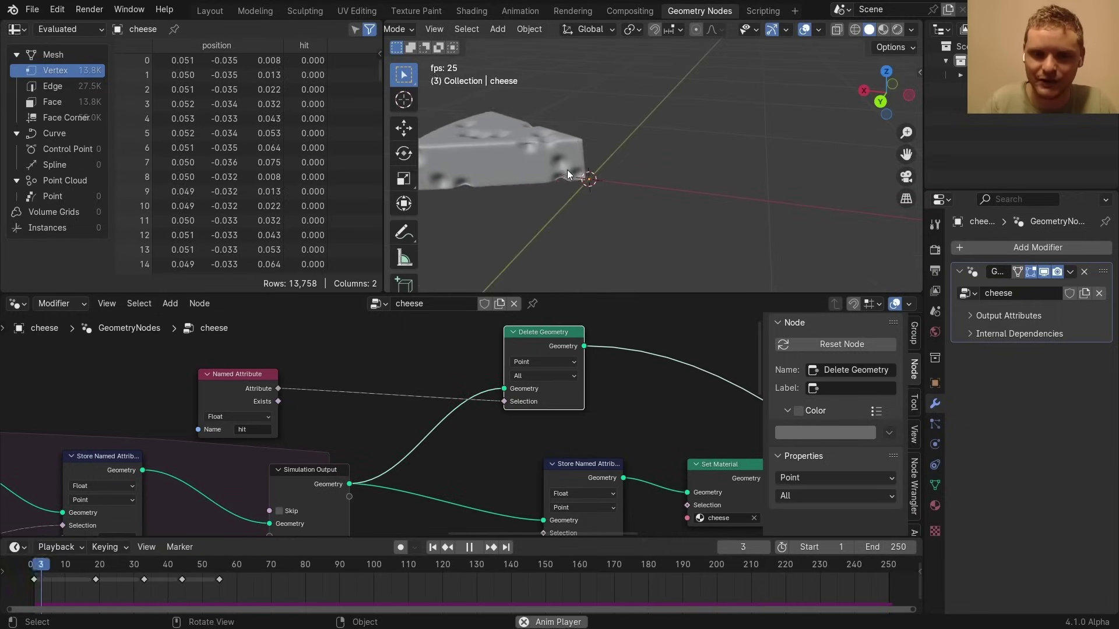
middle_click_drag(471, 361, 512, 375)
key("space")
Insert a Subtract Math node that takes the hit attribute from 1.000 before the Delete Geometry Selection, and check the playback
key("shift+a")
type("math")
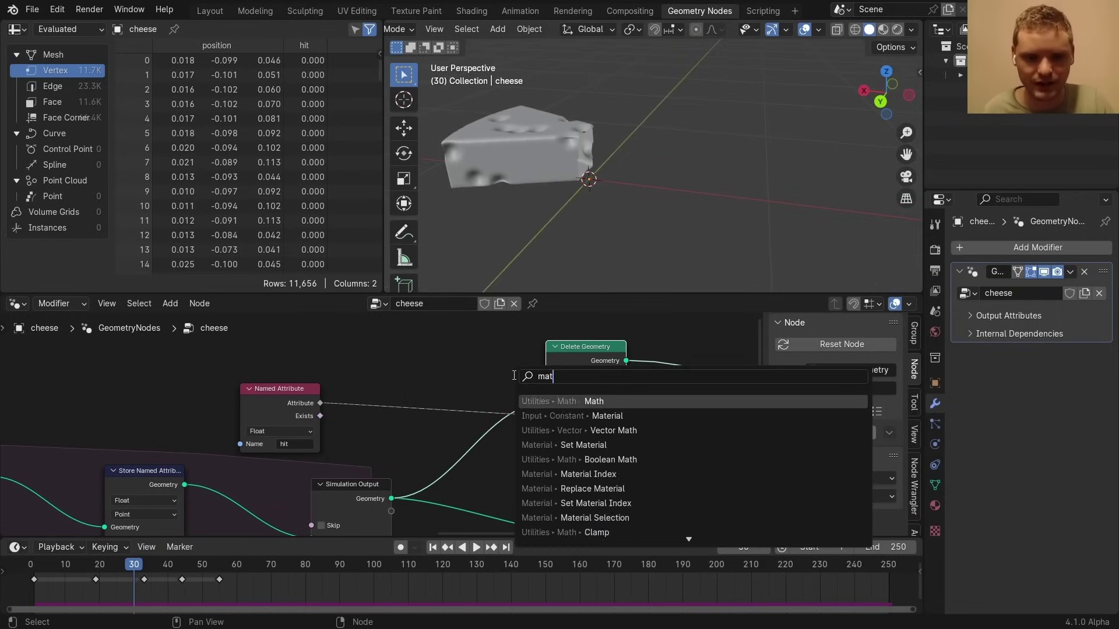
key("Return")
left_click(367, 373)
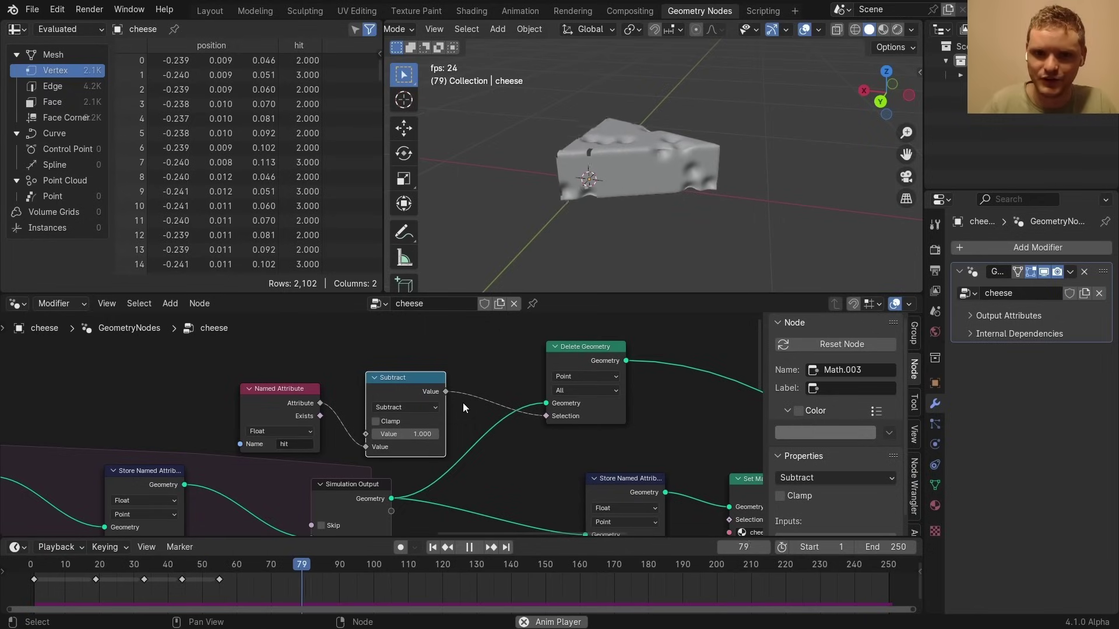
key("space")
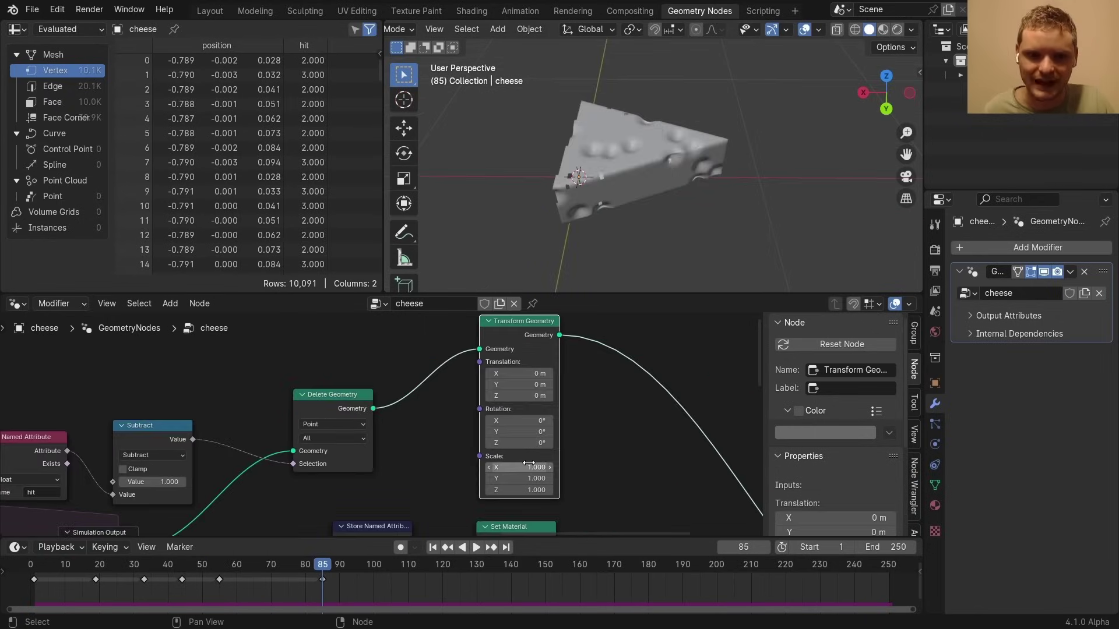
Set the Transform Geometry node's X scale to 0 and replay the animation from the first frame
left_click(528, 467)
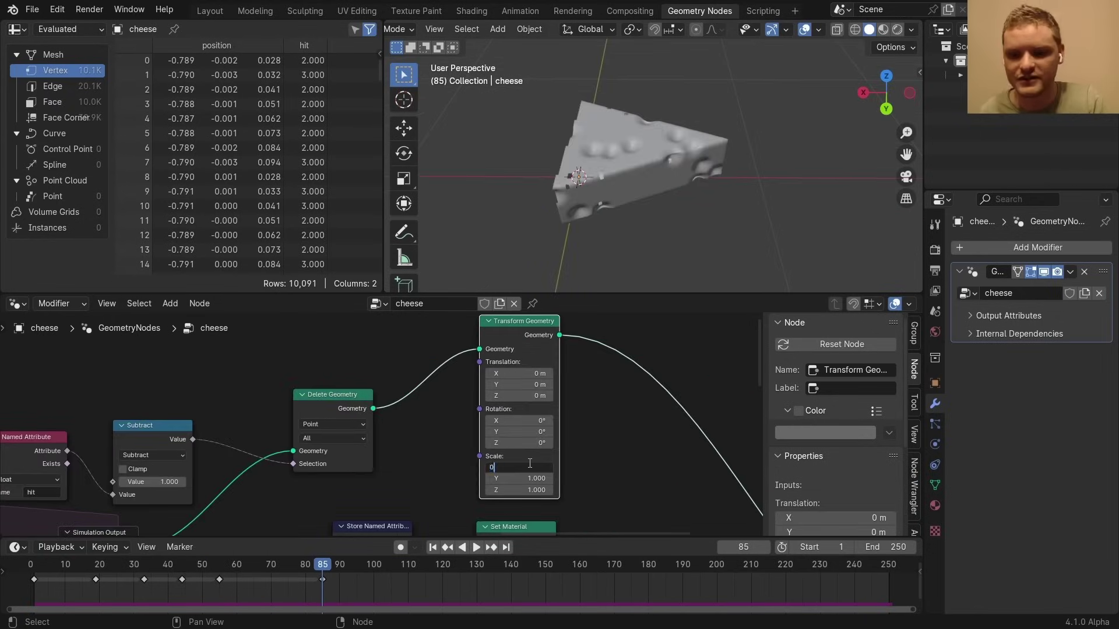
type("0")
key("Return")
key("space")
middle_click_drag(548, 209, 600, 199)
key("space")
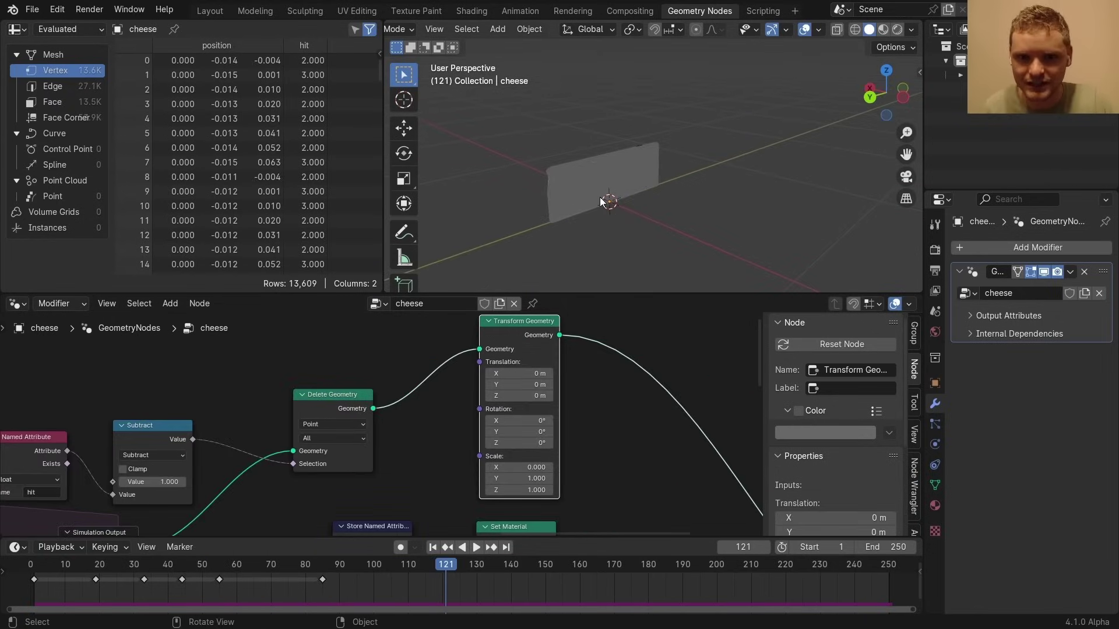
key("shift+Left")
key("space")
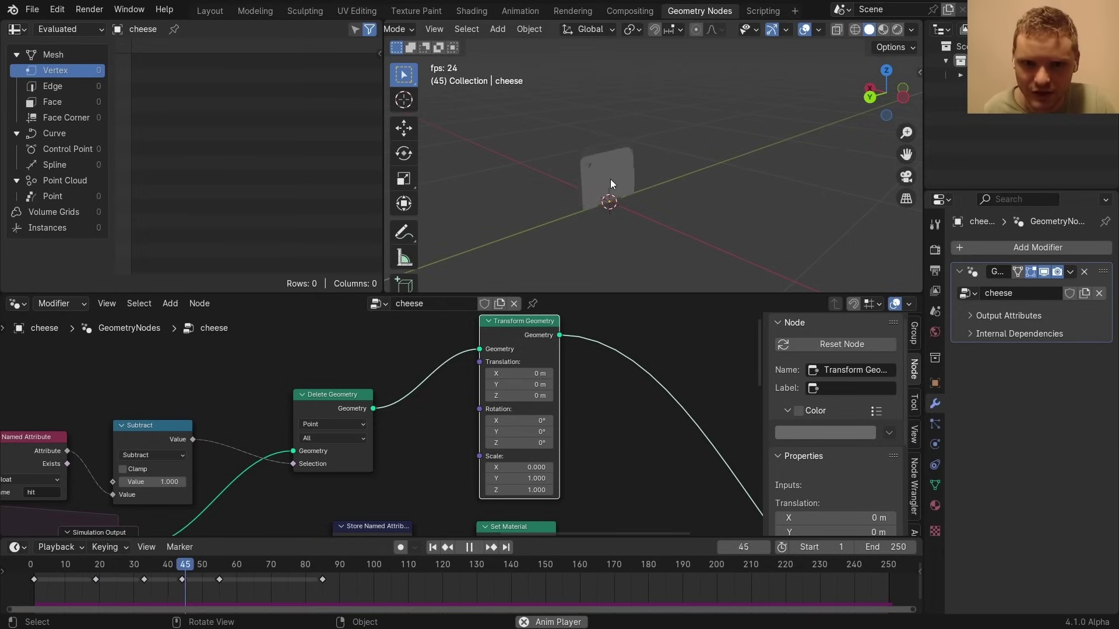
Orbit around the flattened cut geometry and play the animation to inspect it from a higher angle
key("space")
middle_click_drag(608, 179, 632, 206)
key("space")
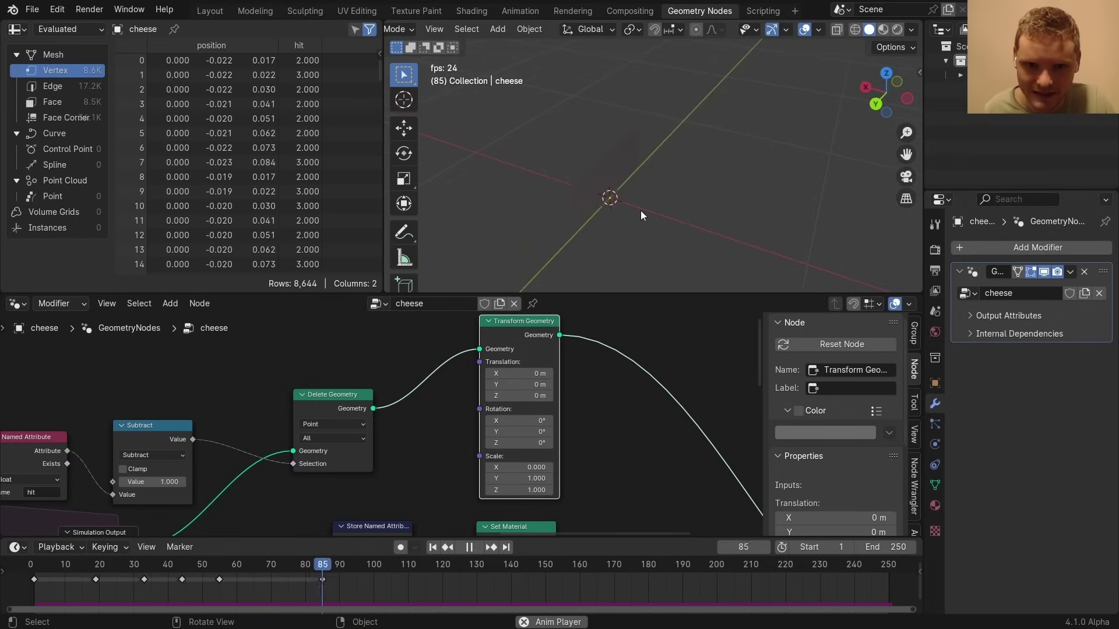
key("space")
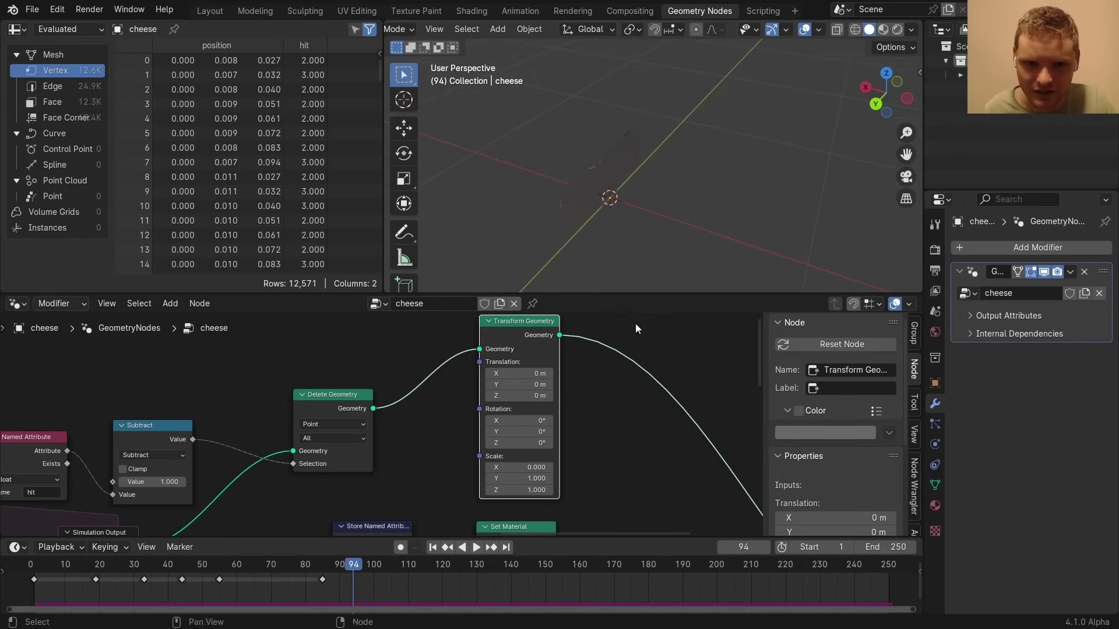
Add a Merge by Distance node after Transform Geometry and set its distance to 0.1 m
key("shift+a")
type("merg")
key("Return")
left_click(547, 441)
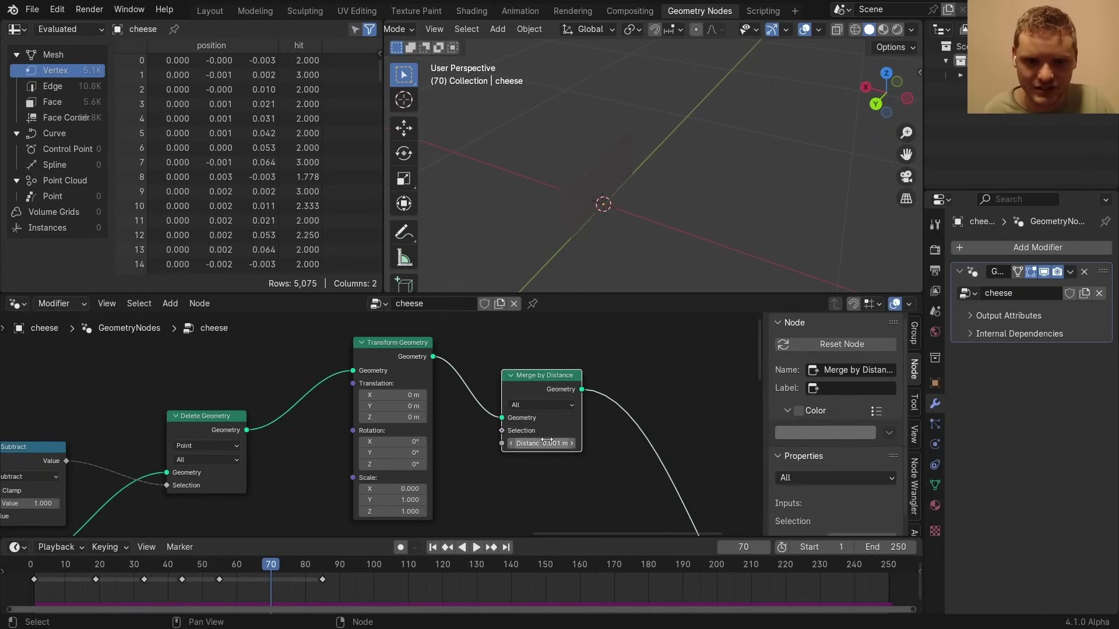
left_click(547, 441)
type("0.1")
key("Return")
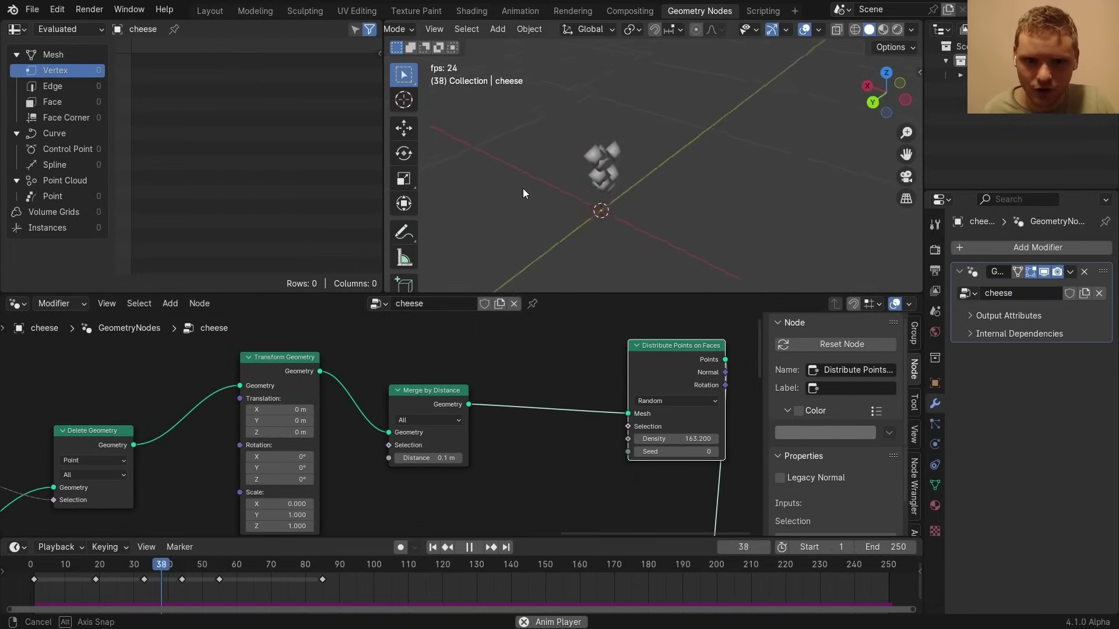
Play the animation and orbit around the points distributed on the flattened cut to inspect them
middle_click_drag(523, 188, 500, 190)
key("space")
middle_click_drag(631, 456, 629, 474)
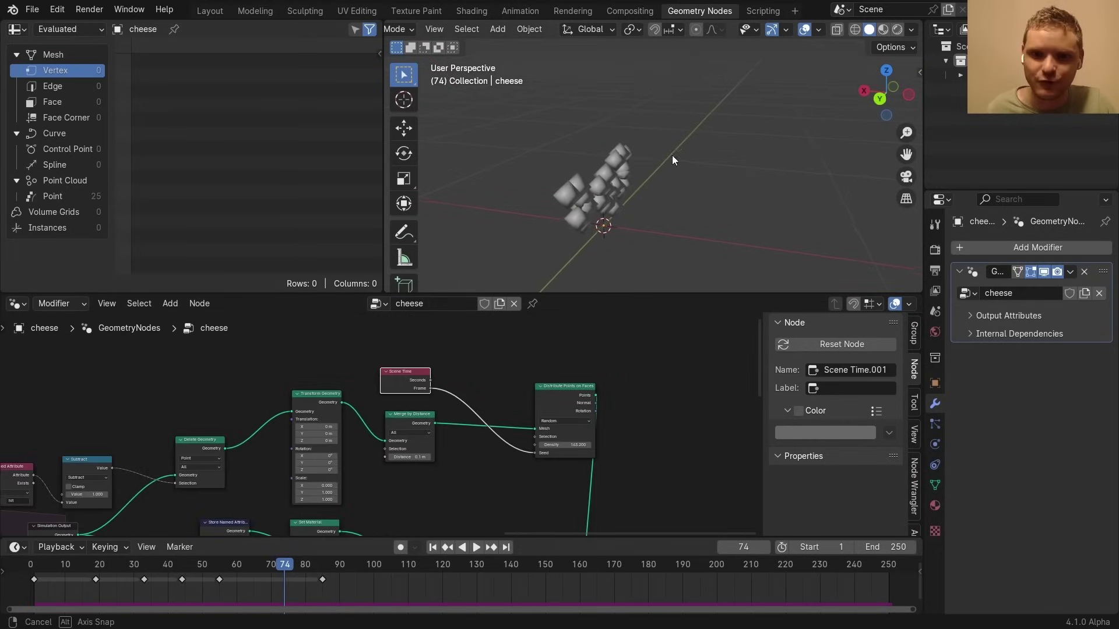
middle_click_drag(672, 155, 626, 186)
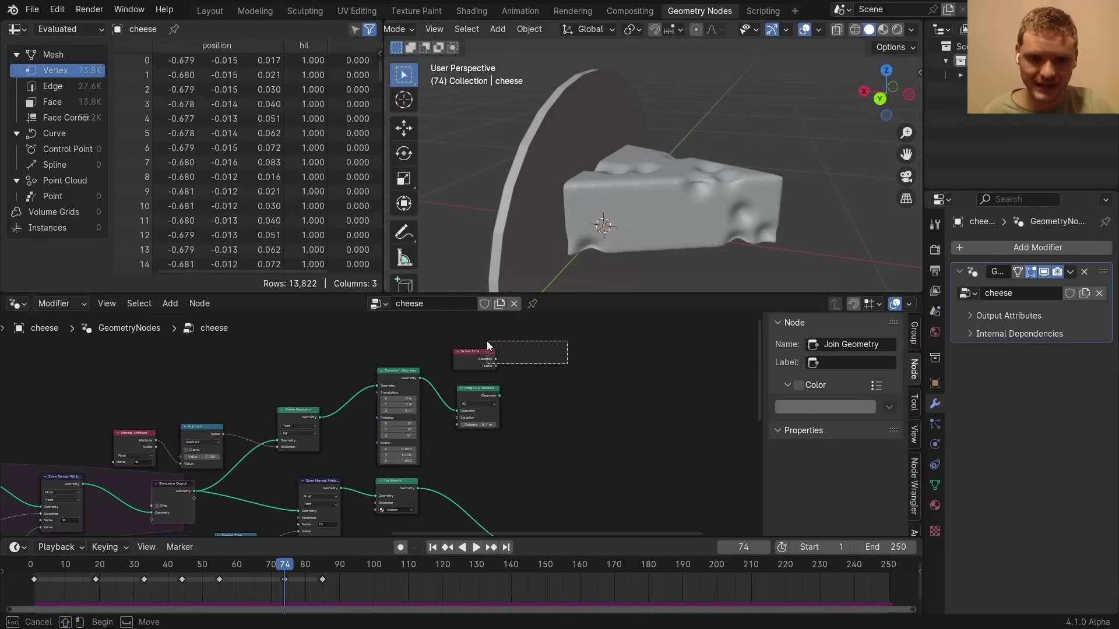
Group the nodes from the hit Named Attribute through Merge by Distance, and move the group toward the simulation zone
middle_click_drag(487, 341, 509, 334)
key("ctrl+g")
key("Tab")
left_click_drag(383, 379, 257, 392)
scroll(375, 408, "up", 4)
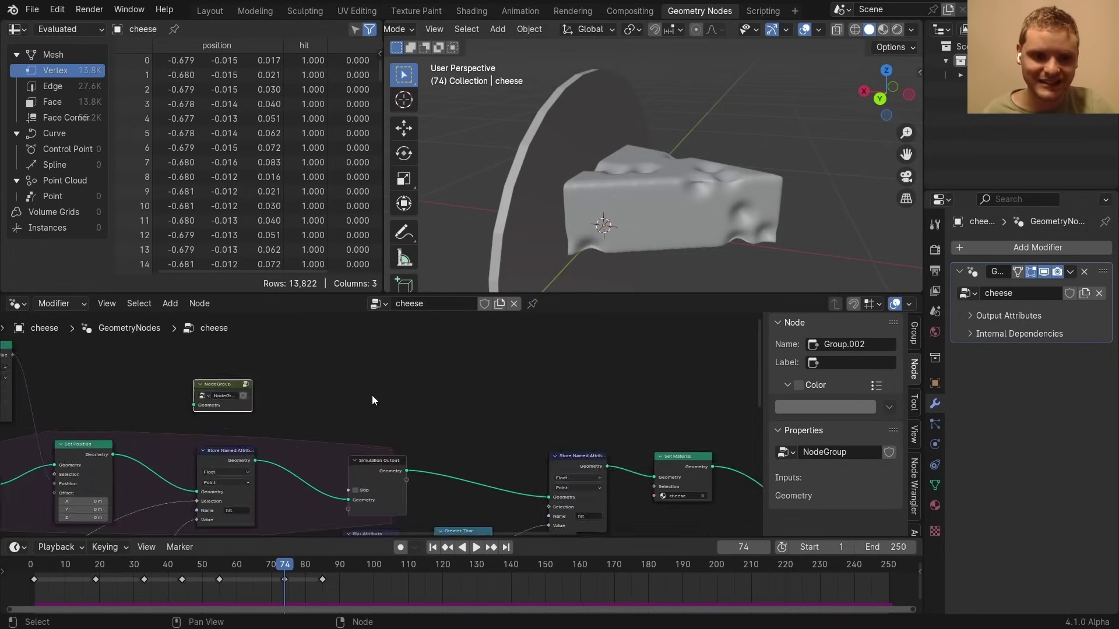
Connect the simulation's Store Named Attribute geometry to the NodeGroup and link the group's Geometry to a new Simulation Output socket
middle_click_drag(436, 409, 383, 248)
scroll(384, 472, "down", 7)
right_click_drag(276, 419, 243, 357, "alt")
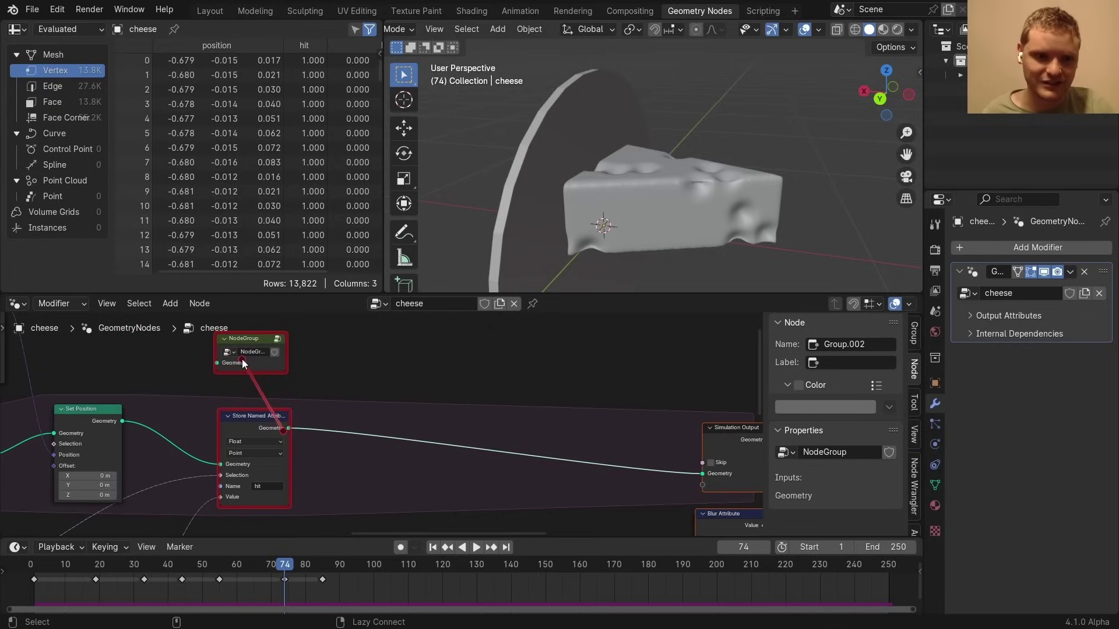
left_click_drag(247, 349, 326, 366)
scroll(370, 365, "down", 2)
middle_click_drag(370, 365, 239, 365)
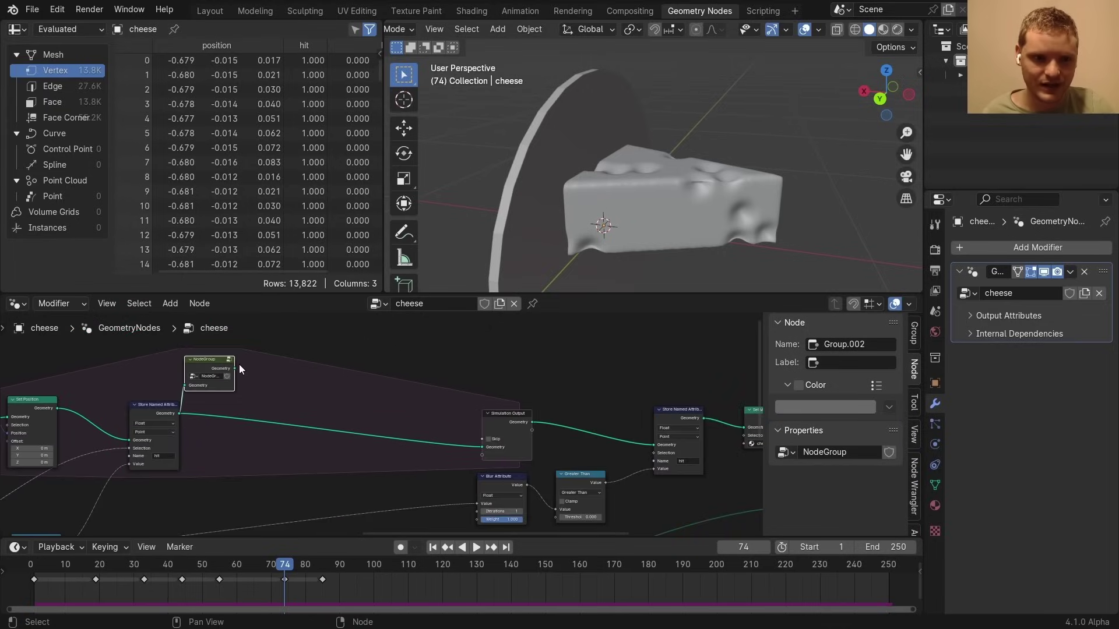
left_click_drag(480, 455, 481, 455)
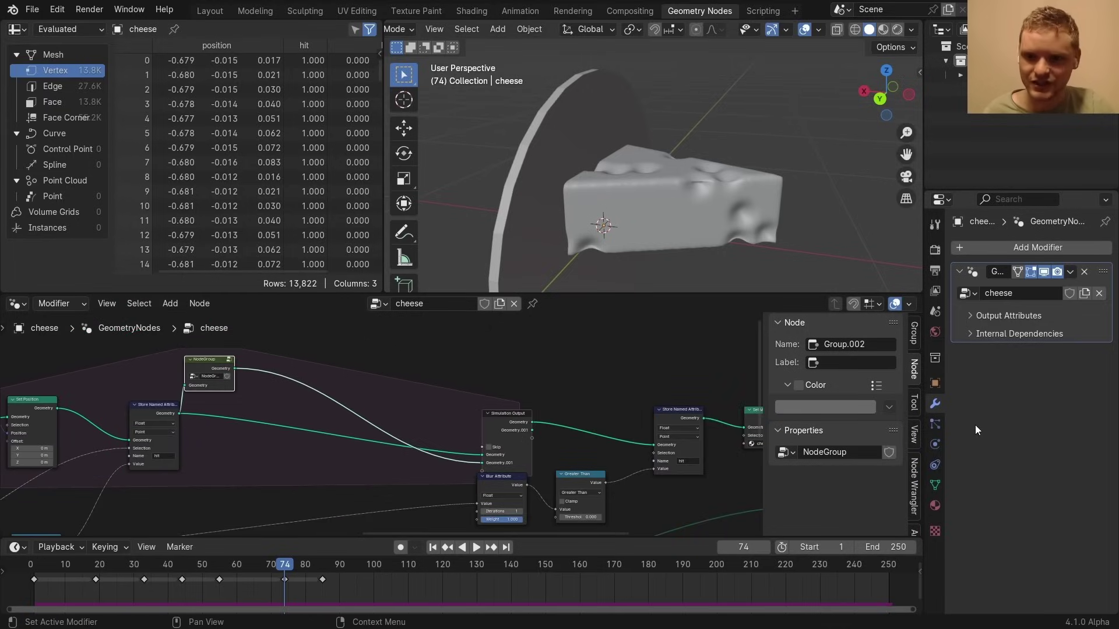
Show the physics properties, preview the Simulation Output's Geometry.001 output and play the animation
left_click(935, 445)
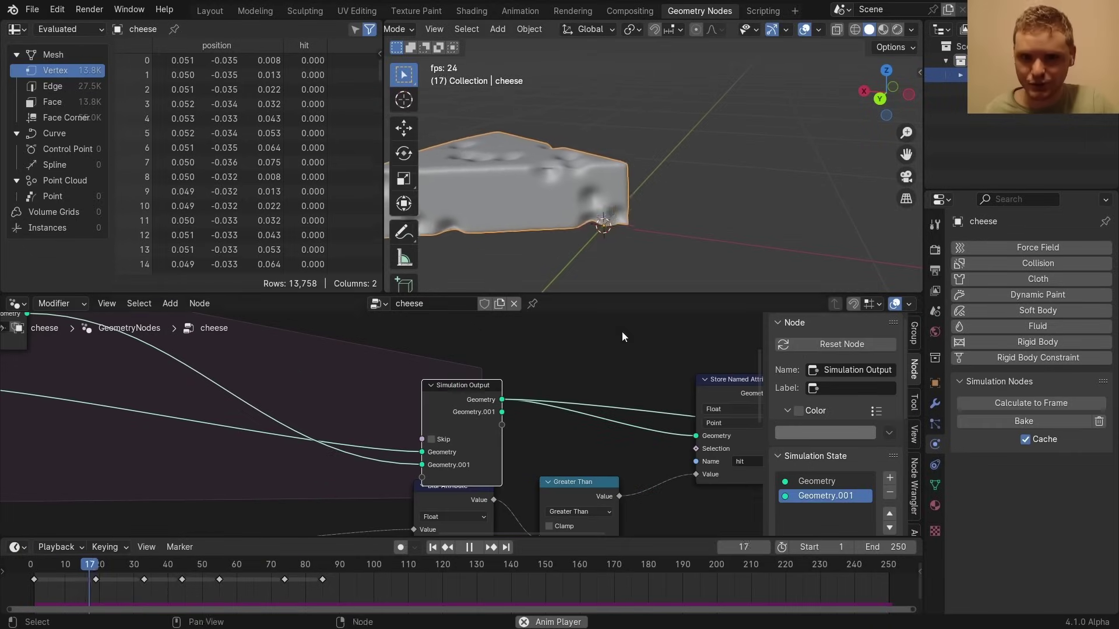
key("space")
left_click(484, 407, "ctrl+shift")
key("space")
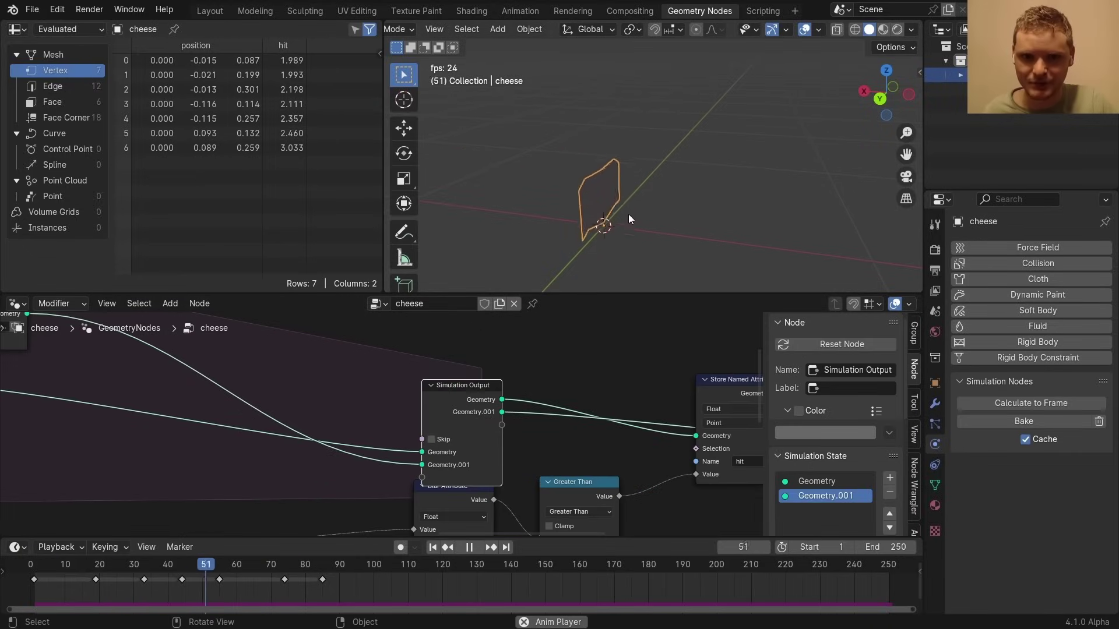
key("space")
Set the Merge by Distance node's distance inside the NodeGroup to 0.01 m and save the file
middle_click_drag(463, 443, 868, 489)
left_click(430, 344)
left_click(486, 454)
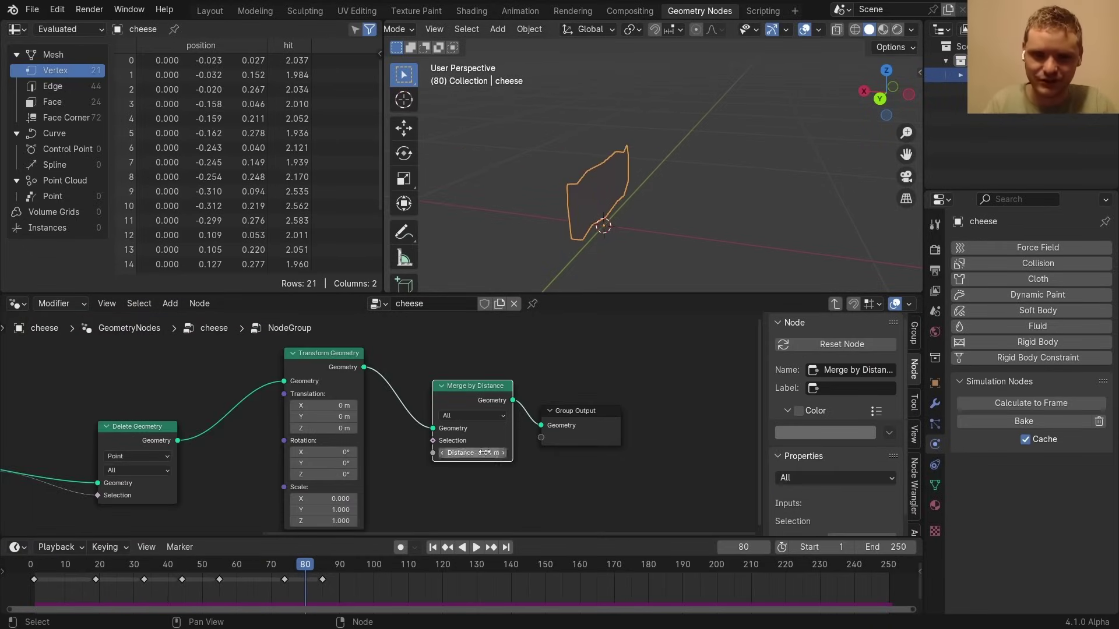
key("Tab")
key("ctrl+s")
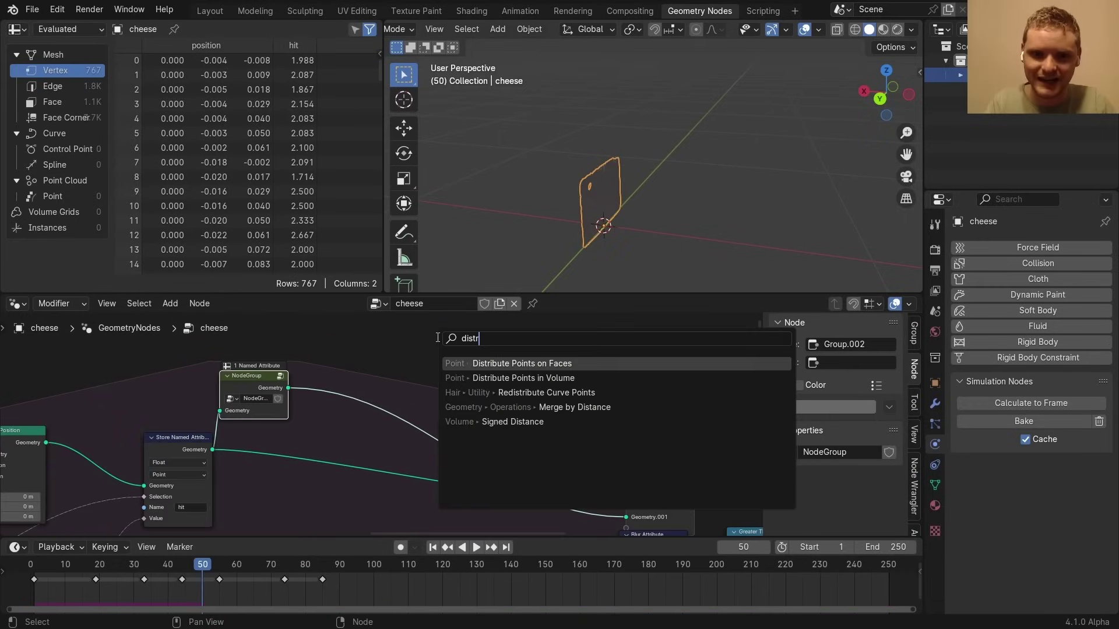
Add a Distribute Points on Faces node fed by the NodeGroup's geometry, with its Seed driven by the Scene Time Frame
key("Return")
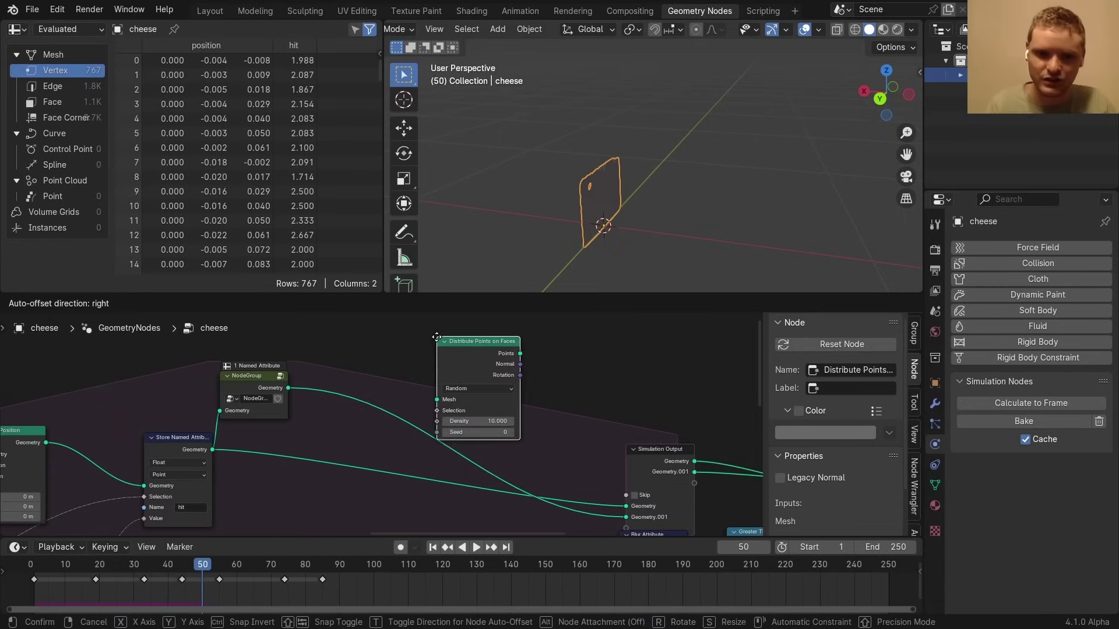
left_click(443, 341)
right_click_drag(259, 394, 459, 355, "alt")
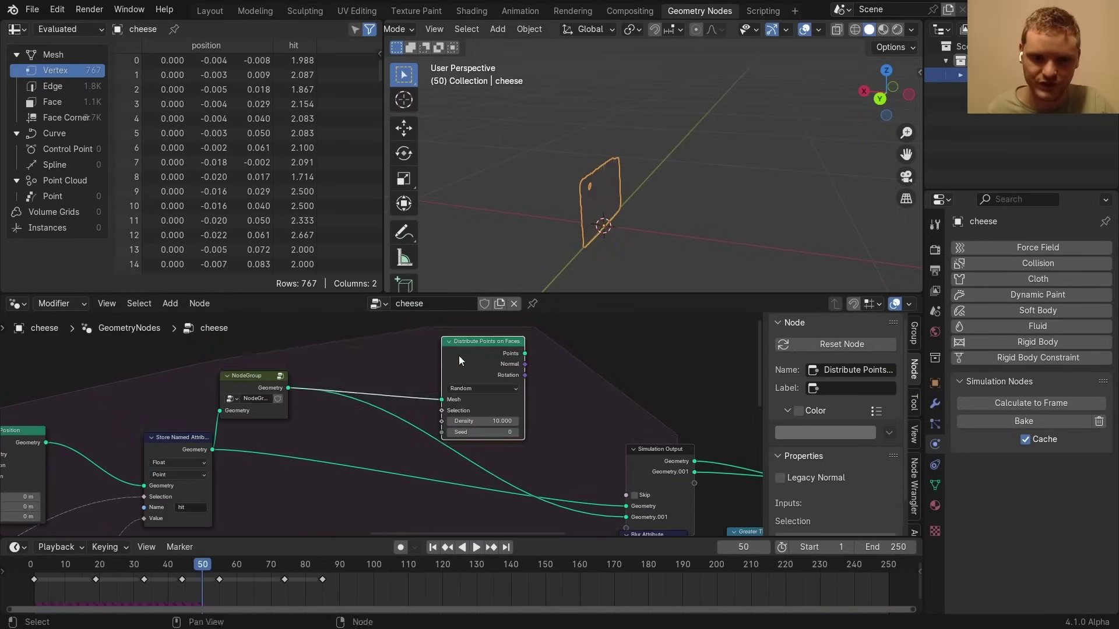
left_click_drag(460, 356, 447, 340)
type("fra")
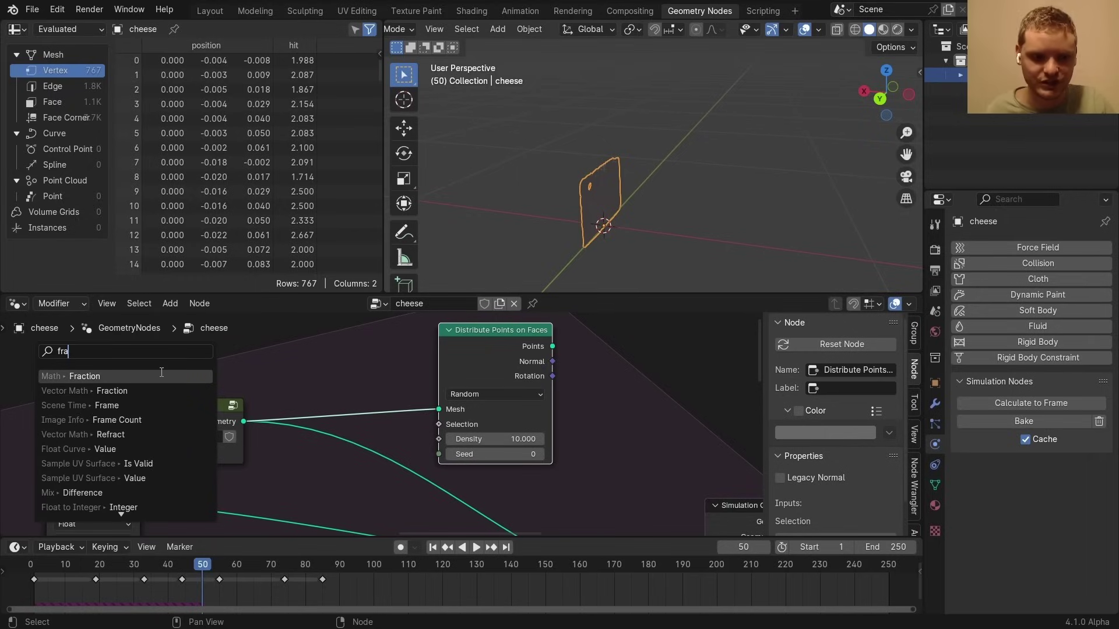
type("me")
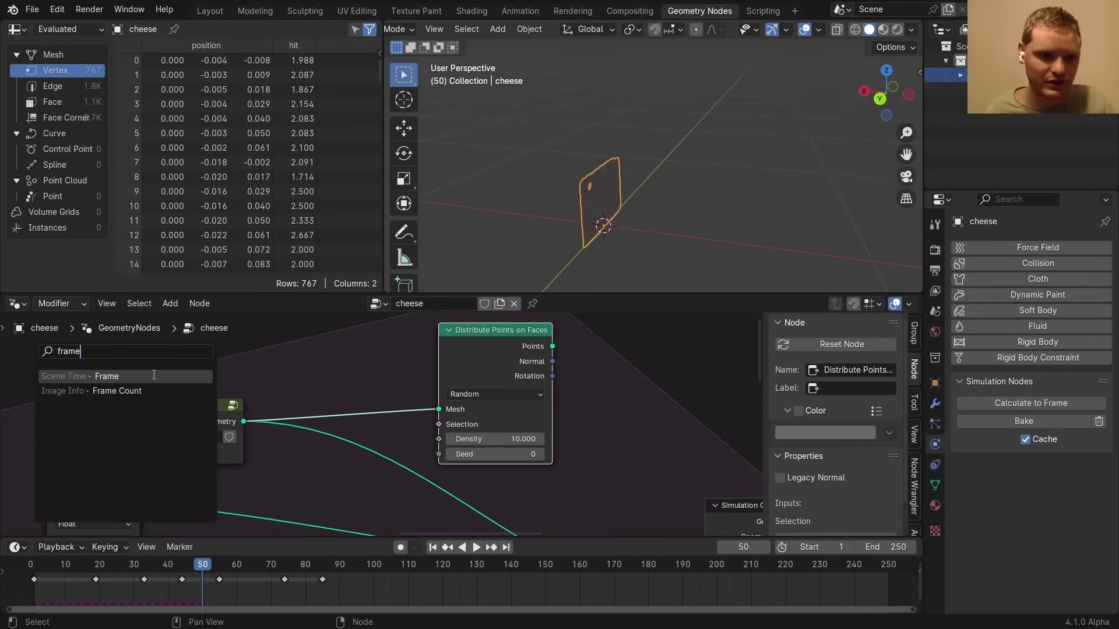
key("Return")
left_click(179, 370)
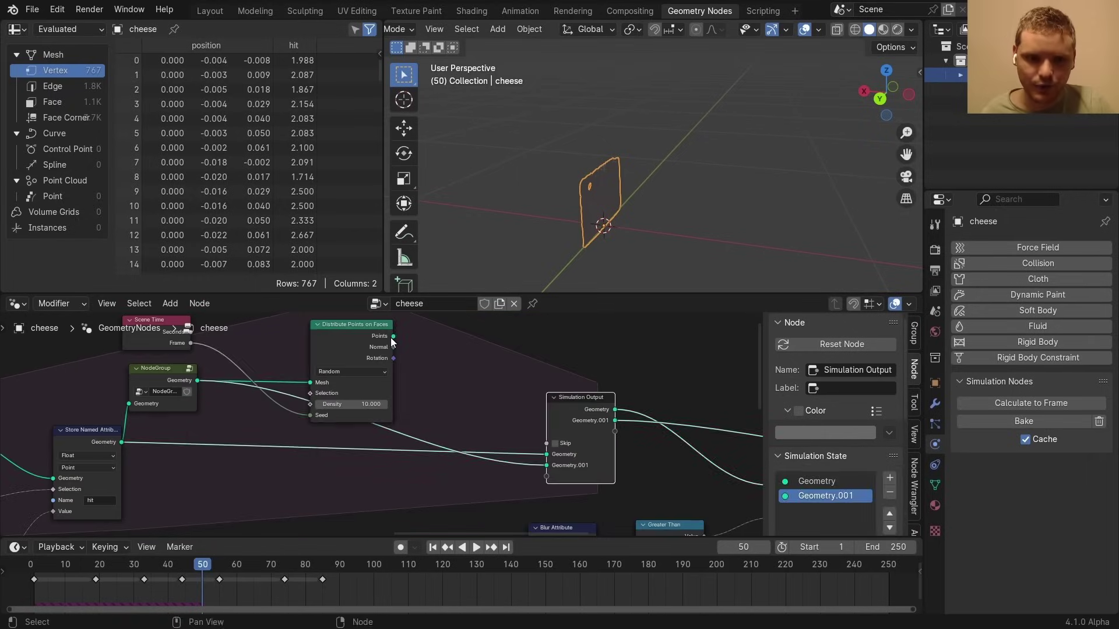
Connect the Distribute Points on Faces node's Points output to a new Simulation Output socket
left_click_drag(393, 336, 446, 371)
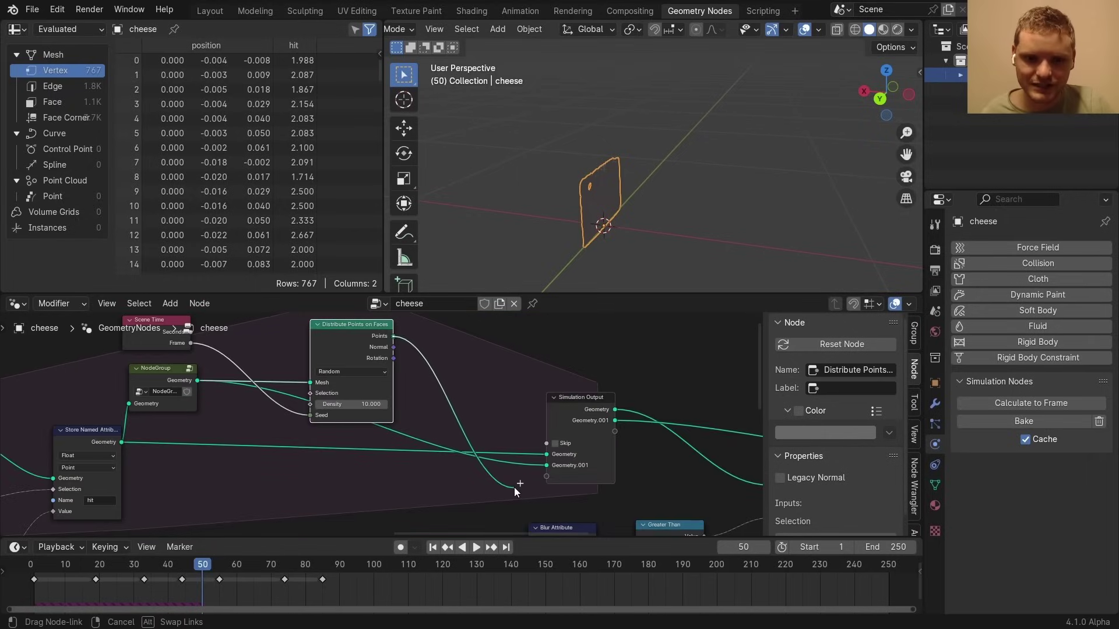
left_click_drag(538, 480, 543, 479)
key("Home")
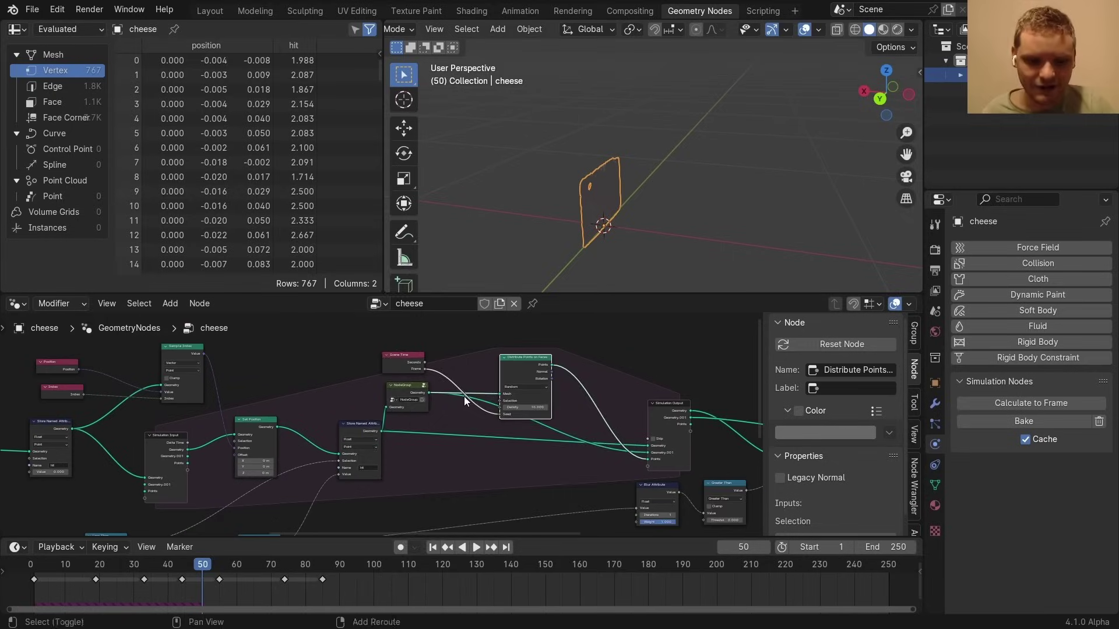
Insert a Join Geometry node on the Points link and connect the Simulation Input's Points to it
key("shift+a")
mouse_move(464, 396)
type("joi")
left_click(556, 434)
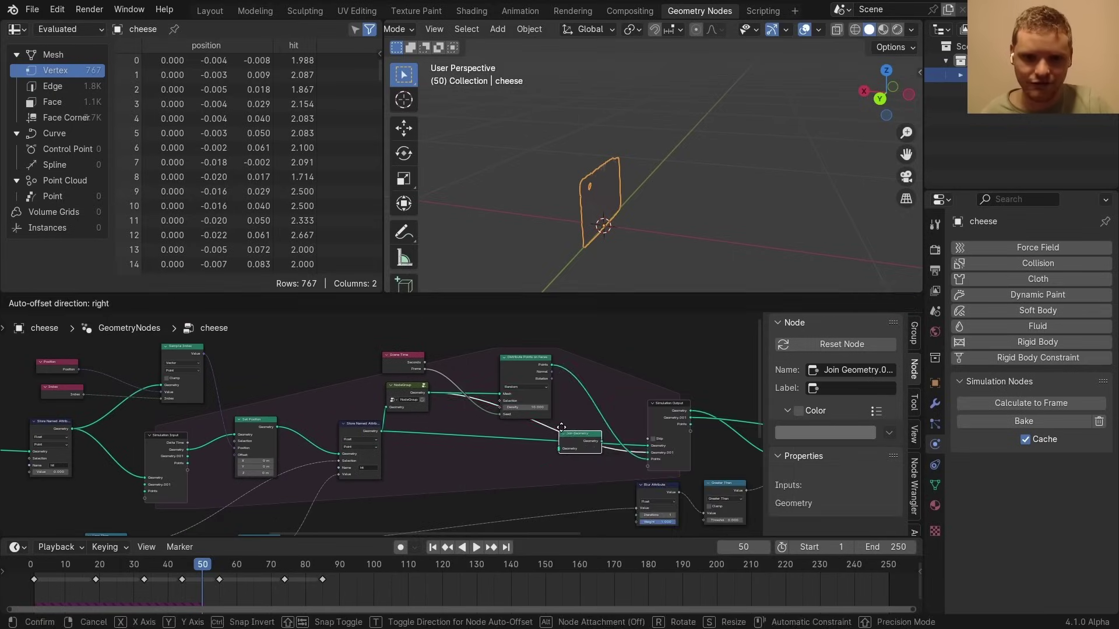
left_click(578, 403)
scroll(198, 454, "up", 1)
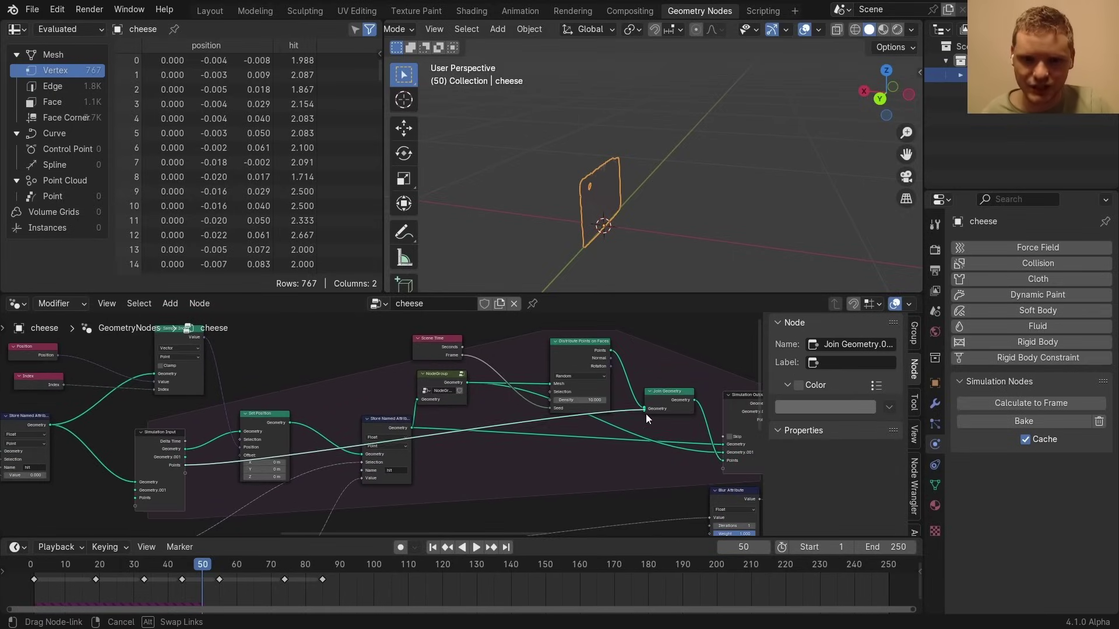
left_click_drag(648, 411, 652, 458)
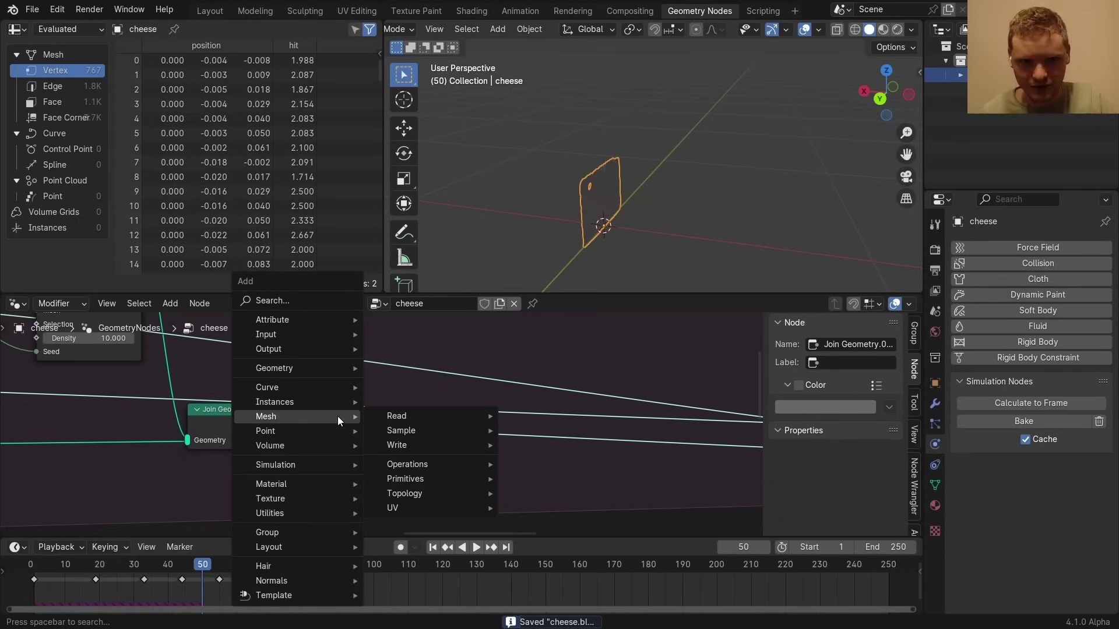
Insert a Store Named Attribute node after Join Geometry, name its attribute "a" and set its data type to Vector
type("store")
left_click(402, 437)
left_click(391, 417)
middle_click_drag(449, 514, 431, 471)
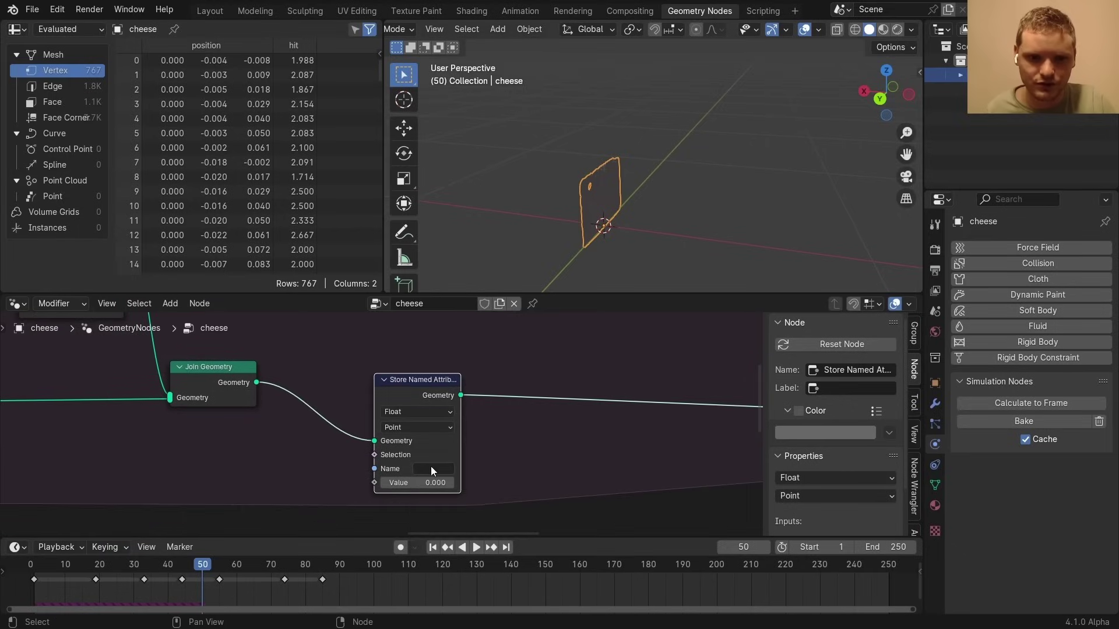
left_click(433, 471)
type("a")
key("Return")
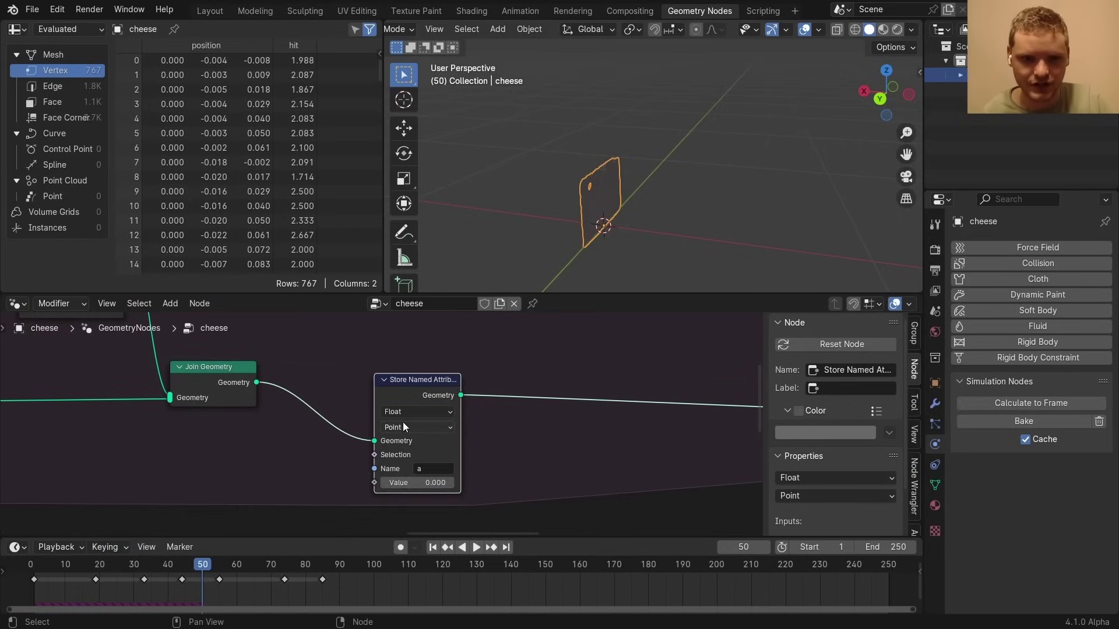
scroll(421, 411, "down", 2, "ctrl")
key("g")
left_click(398, 401)
middle_click_drag(435, 405, 342, 408)
Duplicate the "a" Store Named Attribute node further along the same link and name its attribute "v"
key("shift+d")
left_click(509, 407)
middle_click_drag(488, 461, 459, 448)
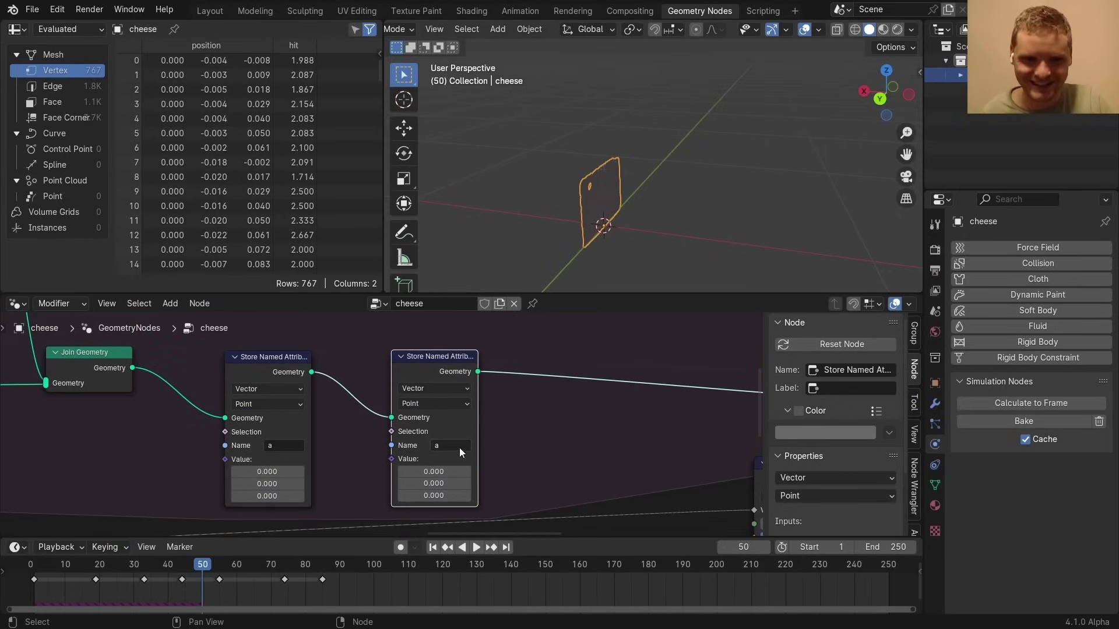
left_click(459, 448)
type("v")
key("Return")
middle_click_drag(385, 435, 527, 359)
scroll(526, 379, "down", 2)
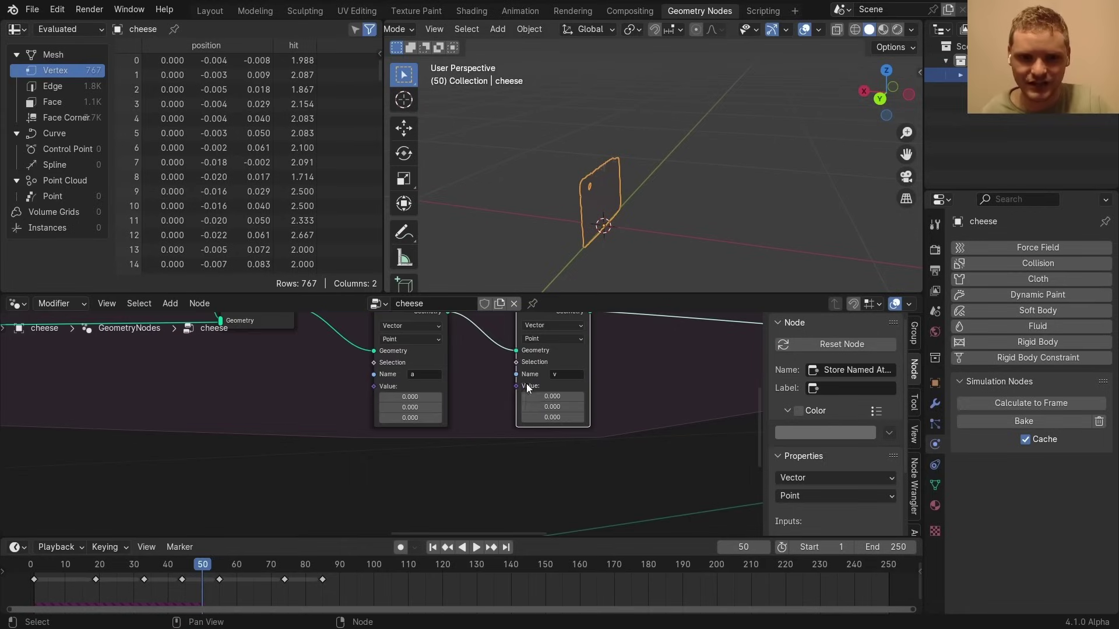
Add a Named Attribute node reading "v" and feed it into the Value of the "v" Store Named Attribute node
key("shift+a")
type("named")
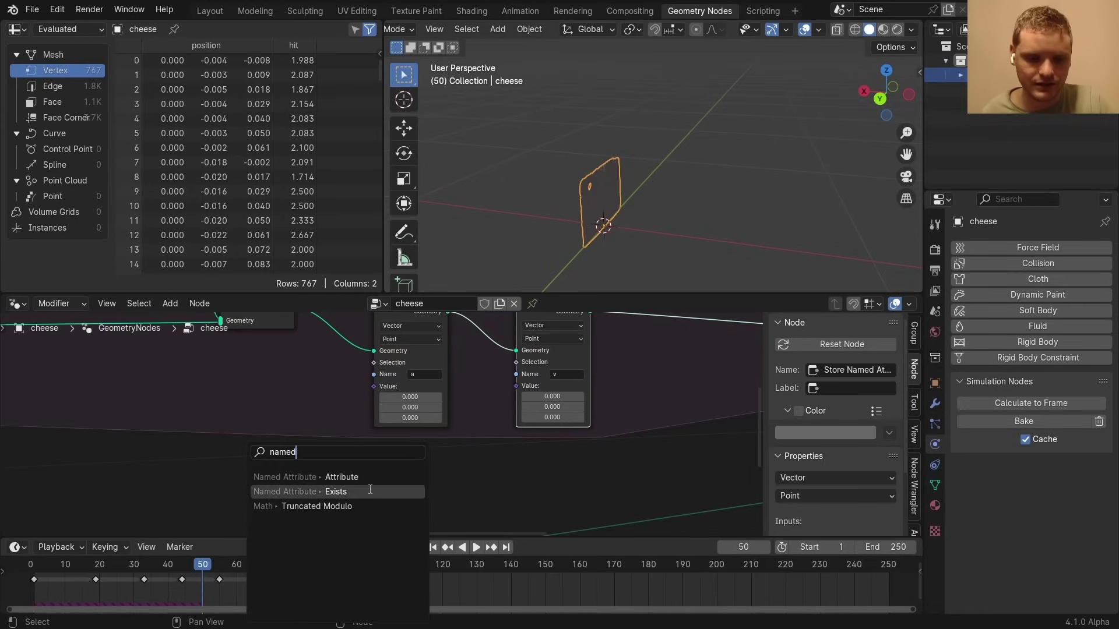
left_click(367, 477)
left_click(371, 493)
type("v")
key("Return")
middle_click_drag(369, 495, 489, 439)
Insert a Vector Math Add node between the "v" Named Attribute and the Store Named Attribute's Value
key("shift+a")
type("vec")
key("Return")
left_click(522, 372)
Duplicate the Named Attribute node, make it read "a" and connect it to the Add node's second vector
left_click_drag(447, 426, 399, 390)
key("shift+d")
left_click(398, 463)
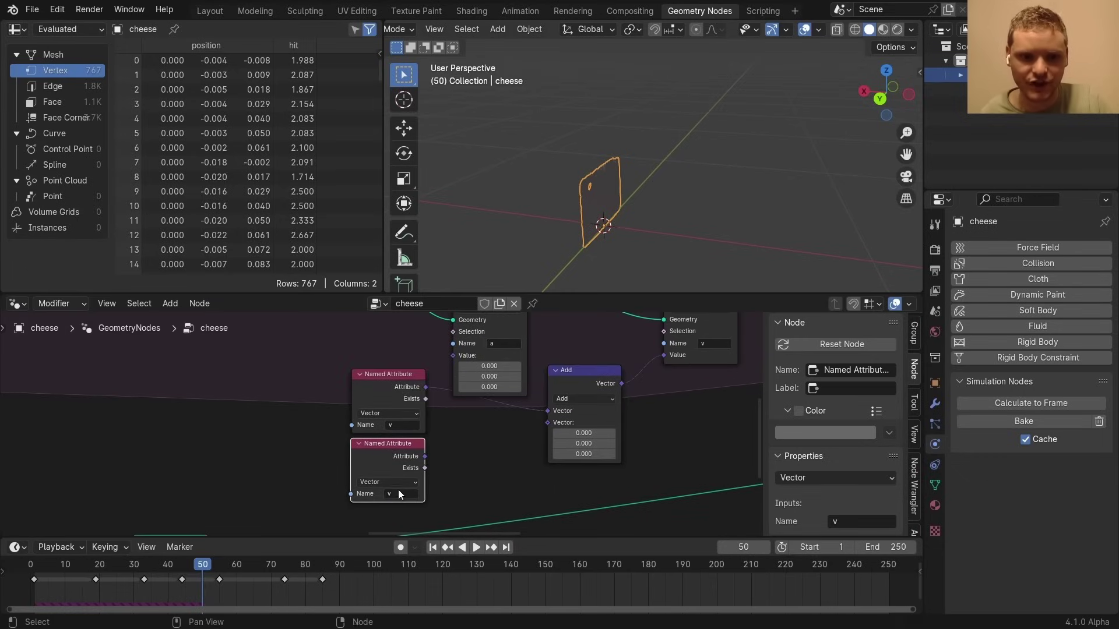
left_click(398, 491)
type("a")
key("Return")
left_click_drag(424, 457, 547, 422)
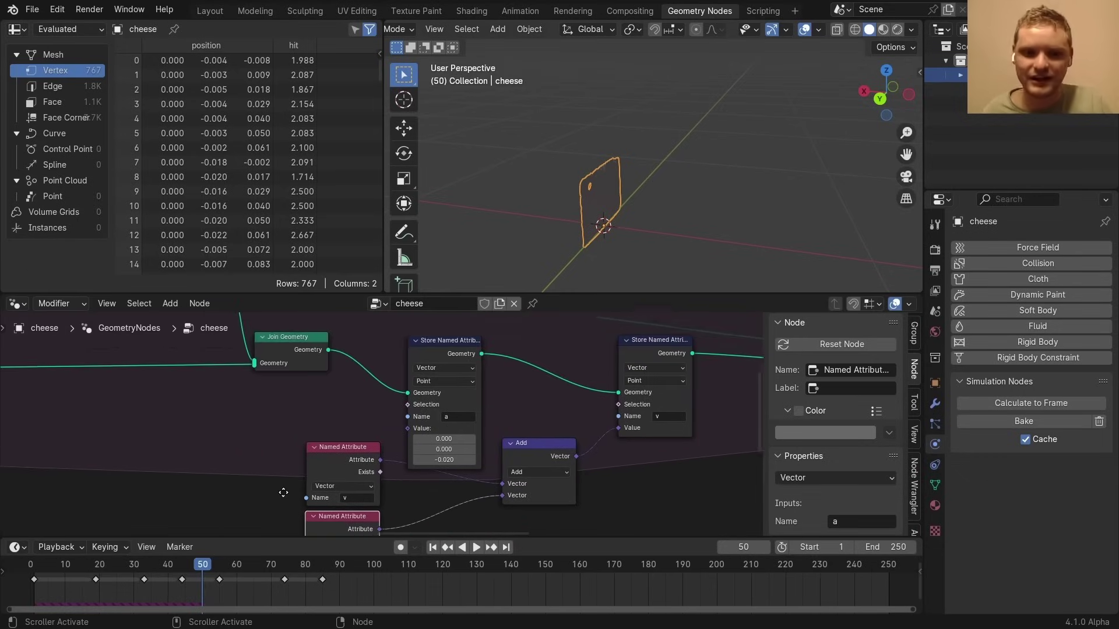
Insert a Set Position node on the points link between the "v" Store Named Attribute node and Simulation Output
middle_click_drag(283, 493, 267, 468)
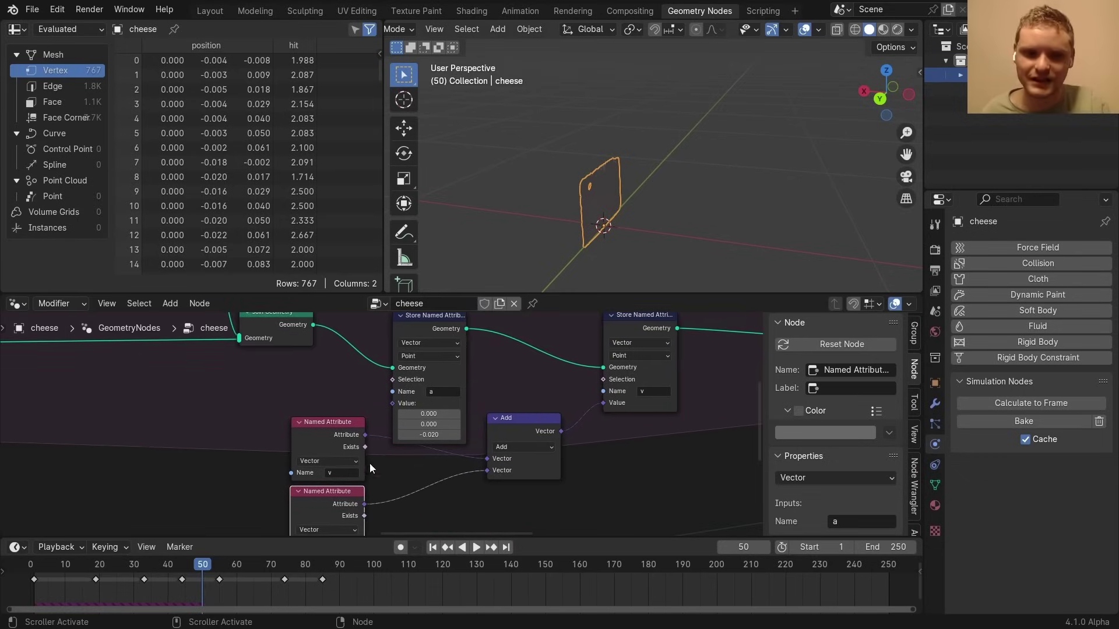
middle_click_drag(369, 465, 376, 426)
scroll(464, 431, "down", 4)
middle_click_drag(586, 419, 432, 443)
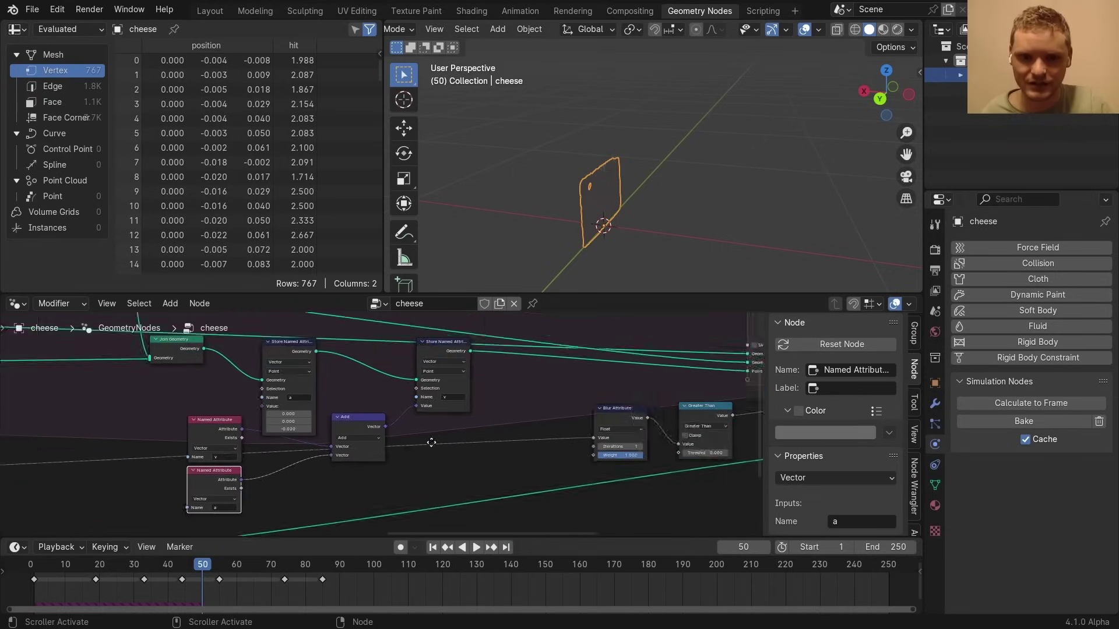
middle_click_drag(536, 360, 386, 398)
scroll(387, 398, "up", 3)
key("shift+a")
type("st pos")
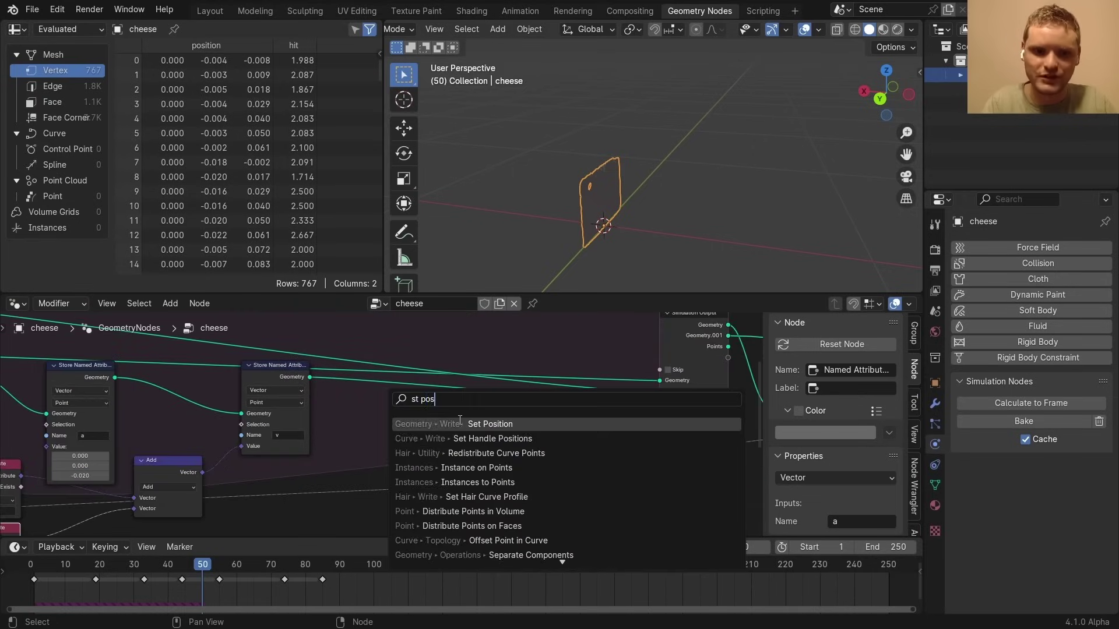
key("Return")
left_click(407, 378)
middle_click_drag(320, 445, 467, 397)
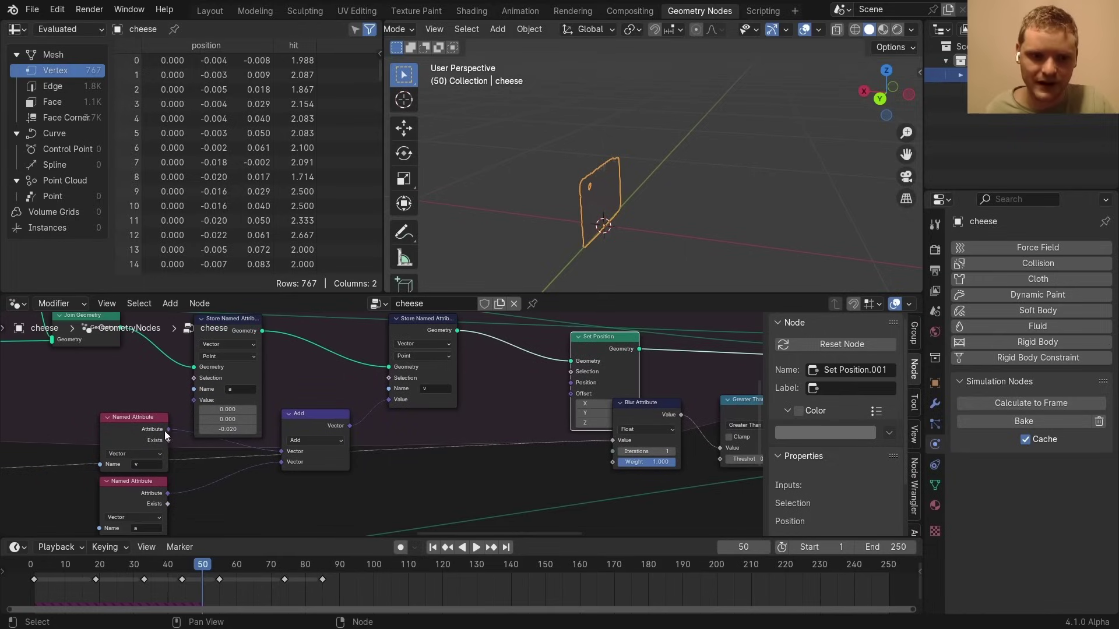
Feed the "v" Named Attribute into Set Position's Offset and connect the simulation's Points output to the final Join Geometry
left_click_drag(168, 430, 567, 389)
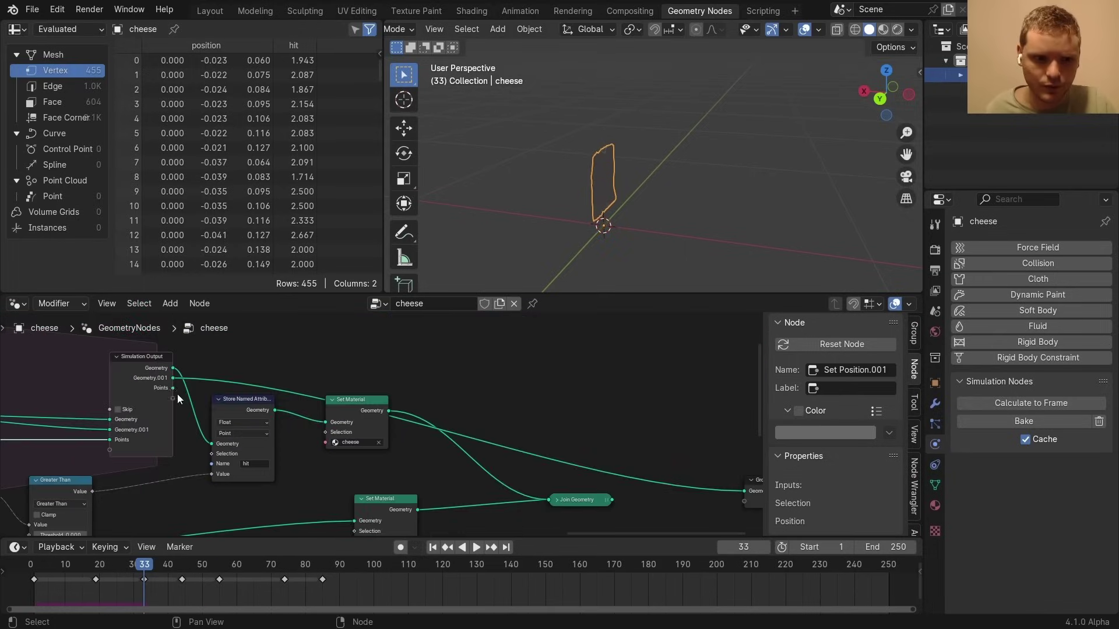
left_click_drag(274, 410, 302, 411)
left_click_drag(530, 503, 544, 500)
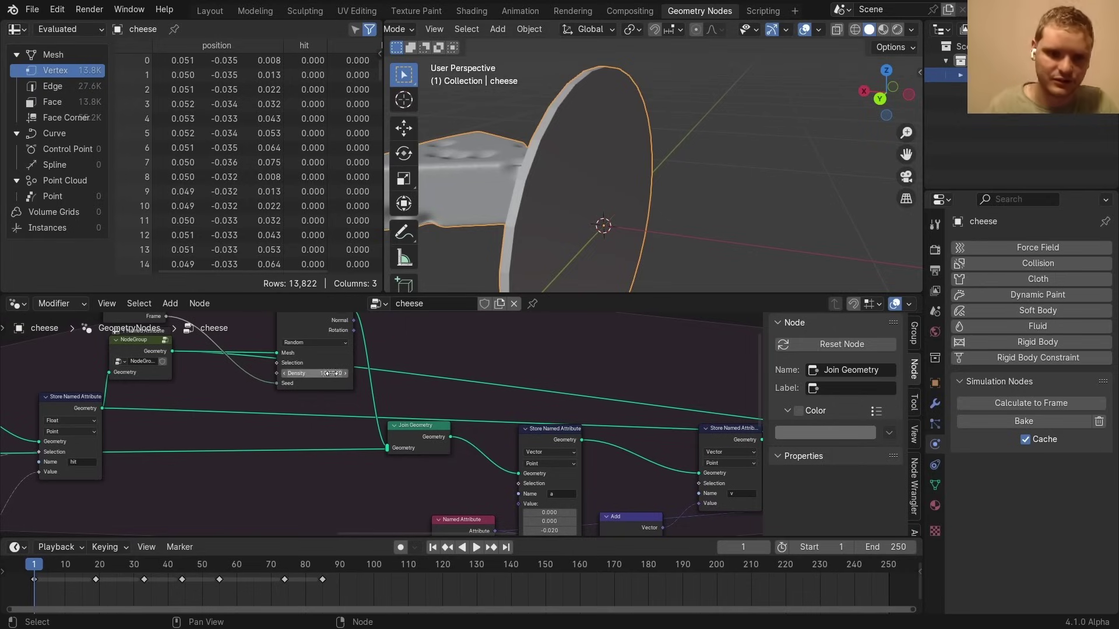
Play the simulation and examine how the particles fall from the cutter
key("space")
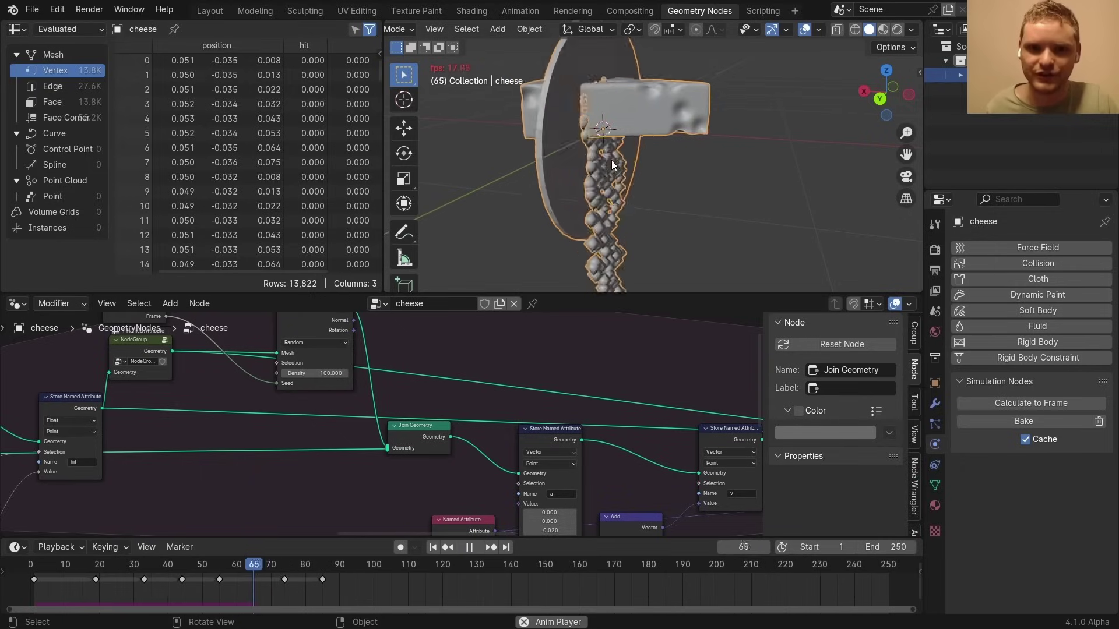
key("space")
left_click_drag(574, 99, 654, 105)
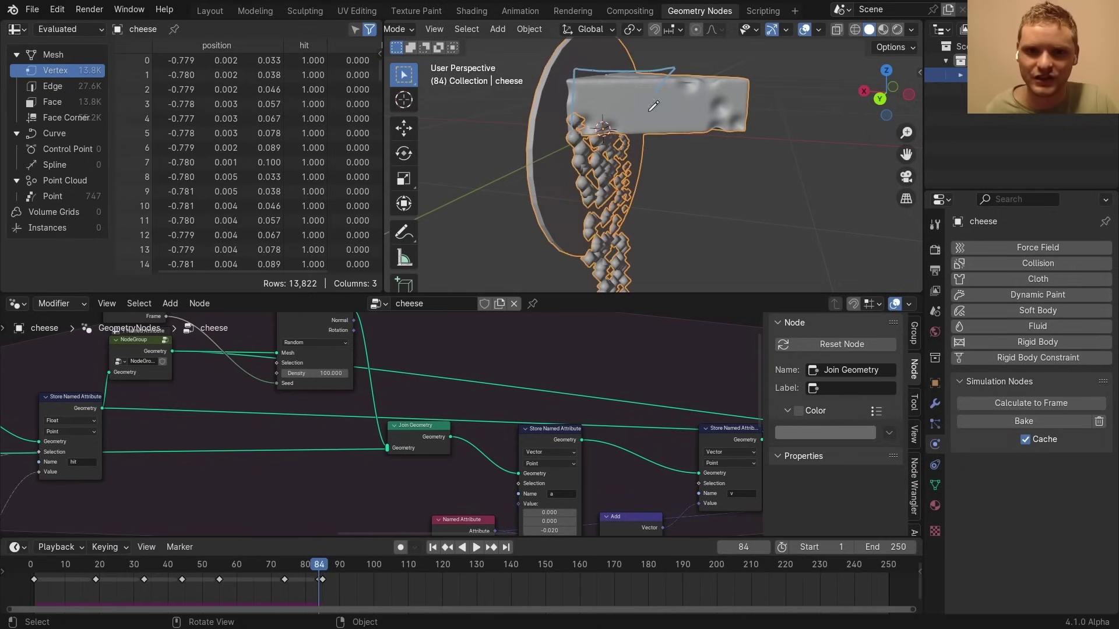
Insert a duplicate Store Named Attribute after Distribute Points on Faces, storing "v" with X -0.03, and preview the particle motion
middle_click_drag(676, 456, 362, 436)
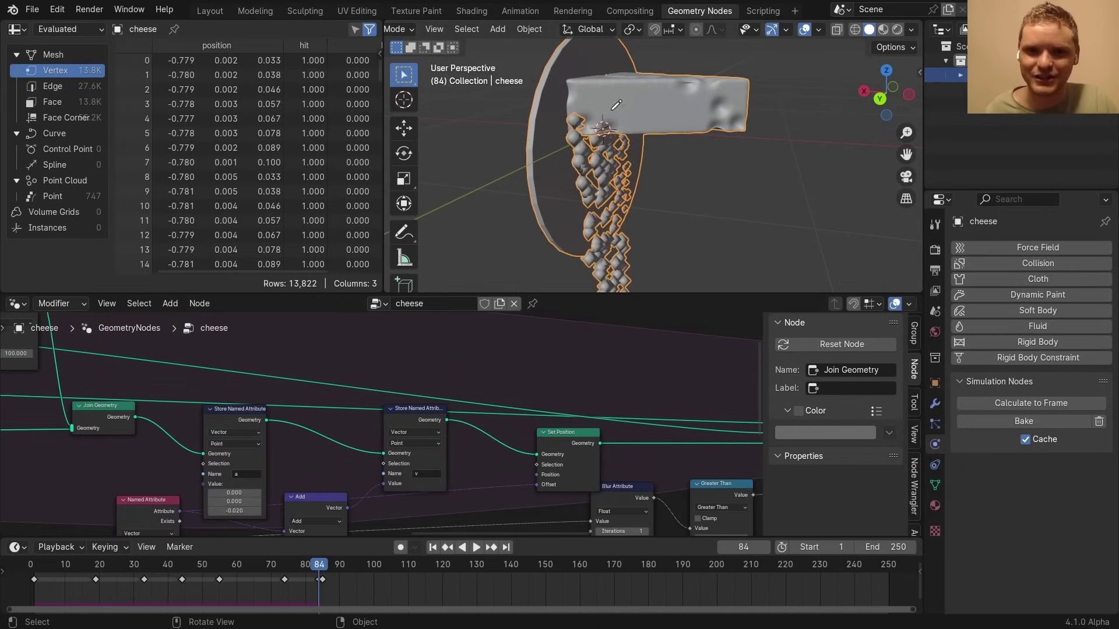
scroll(362, 435, "down", 2)
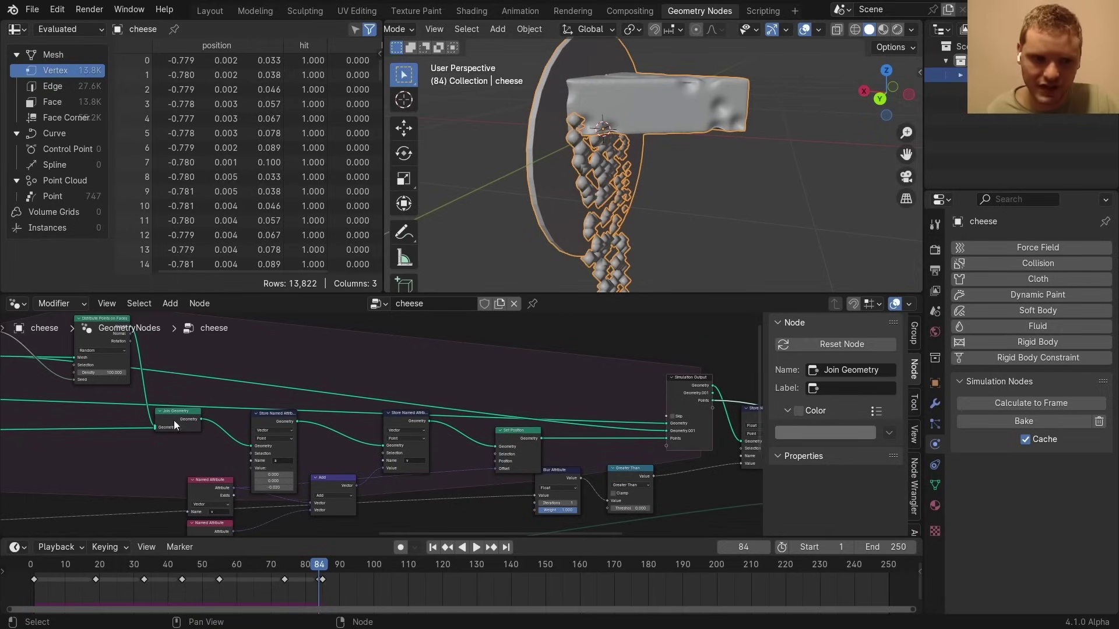
middle_click_drag(173, 420, 341, 452)
left_click_drag(262, 360, 223, 357)
left_click(575, 446)
key("shift+d")
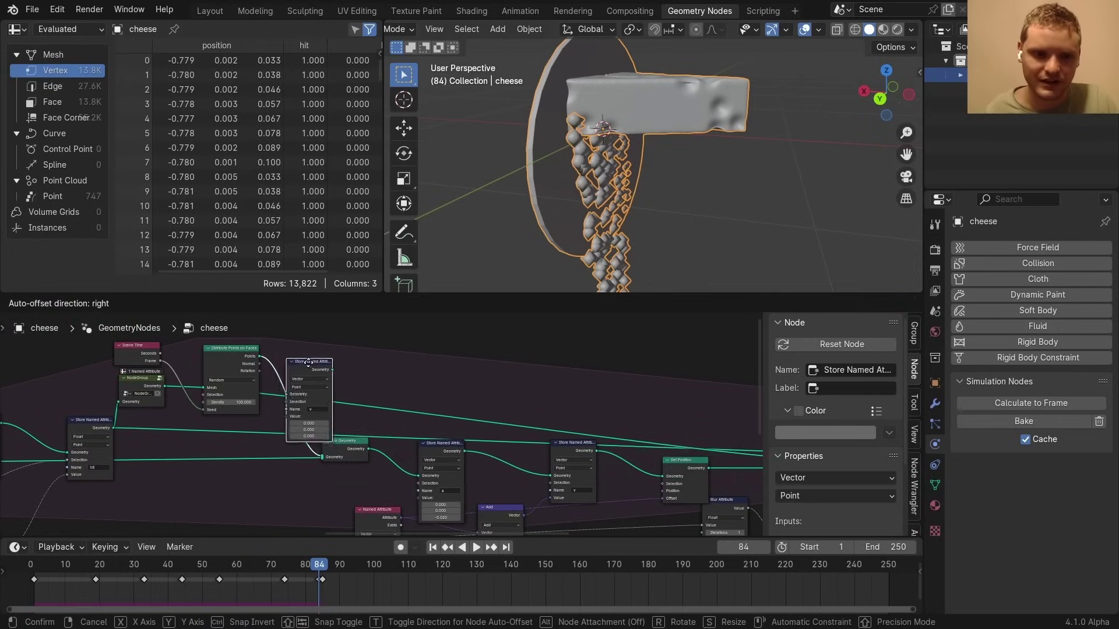
left_click(310, 360)
middle_click_drag(296, 400, 447, 402)
scroll(467, 405, "up", 8)
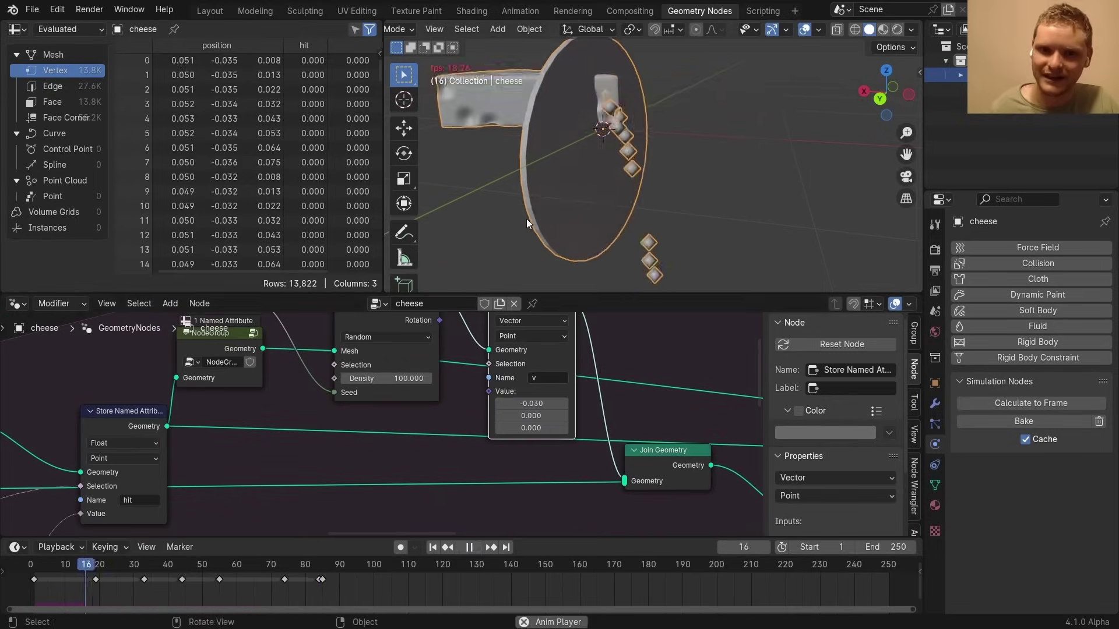
middle_click_drag(526, 221, 654, 151)
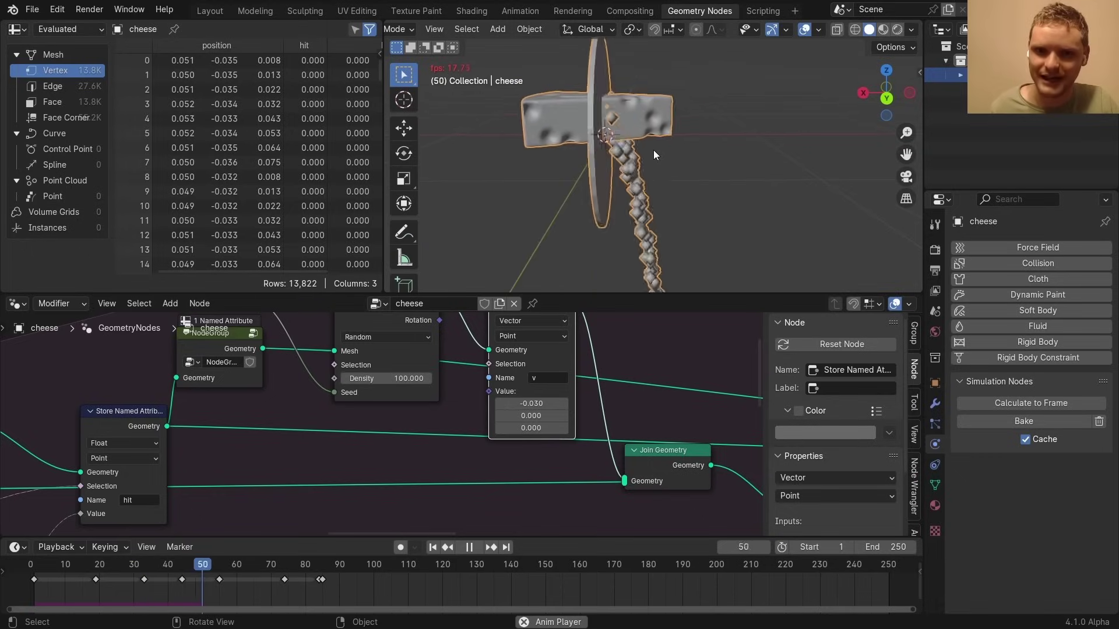
key("space")
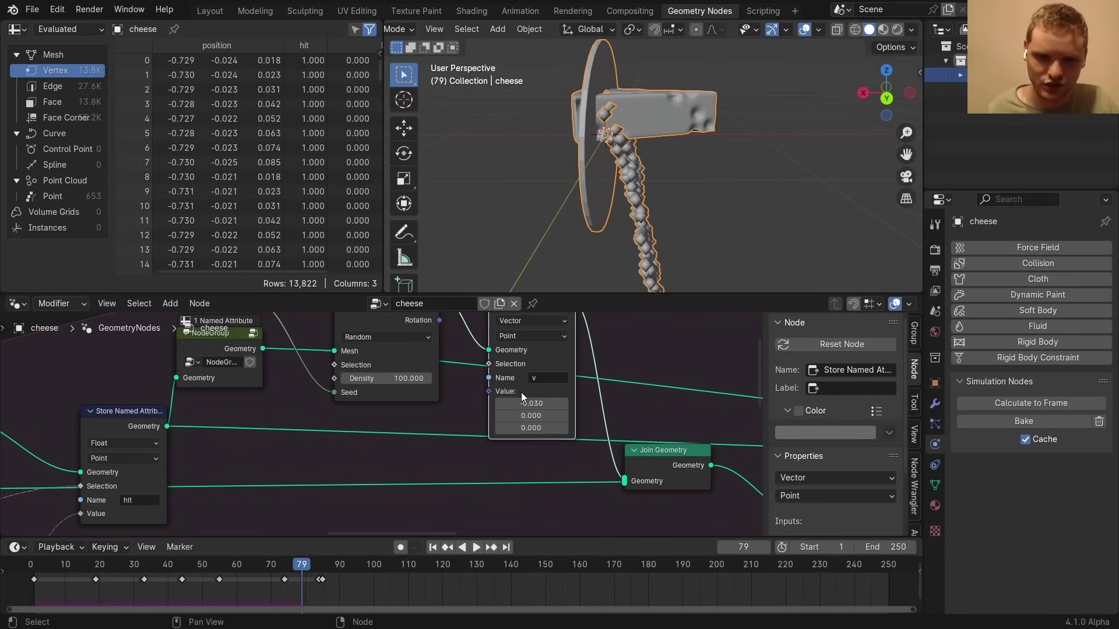
Add a Random Value node set to Vector for the Value of the new "v" Store Named Attribute
middle_click_drag(521, 393, 661, 503)
key("shift+a")
type("rand")
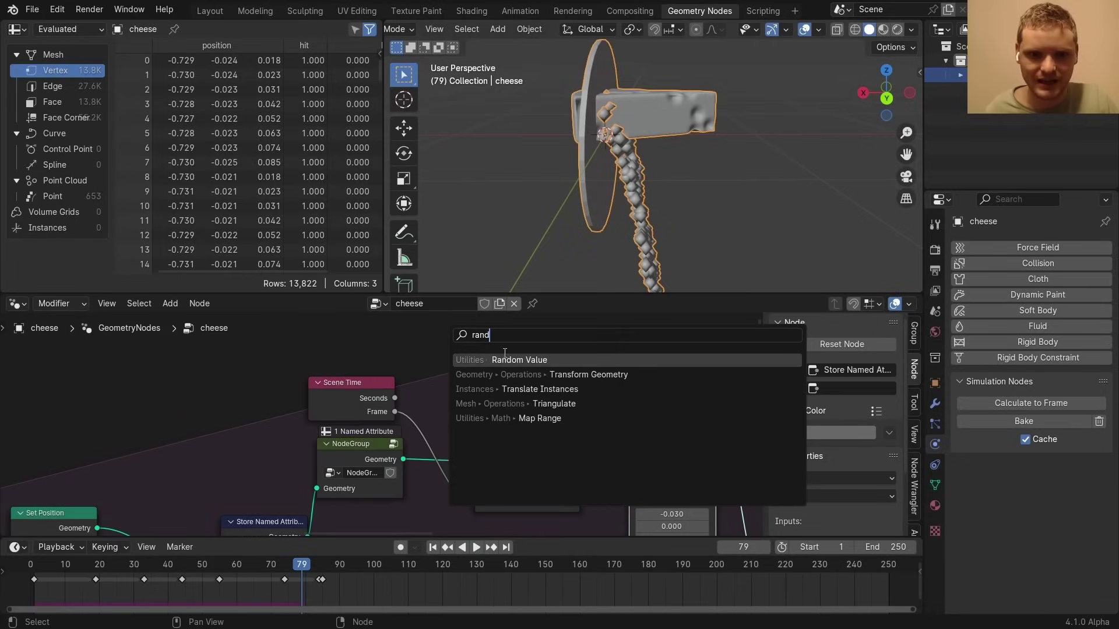
left_click(508, 358)
left_click(123, 359)
Set the vector Random Value's X range to Min -0.01 and Max -0.06
left_click(460, 456)
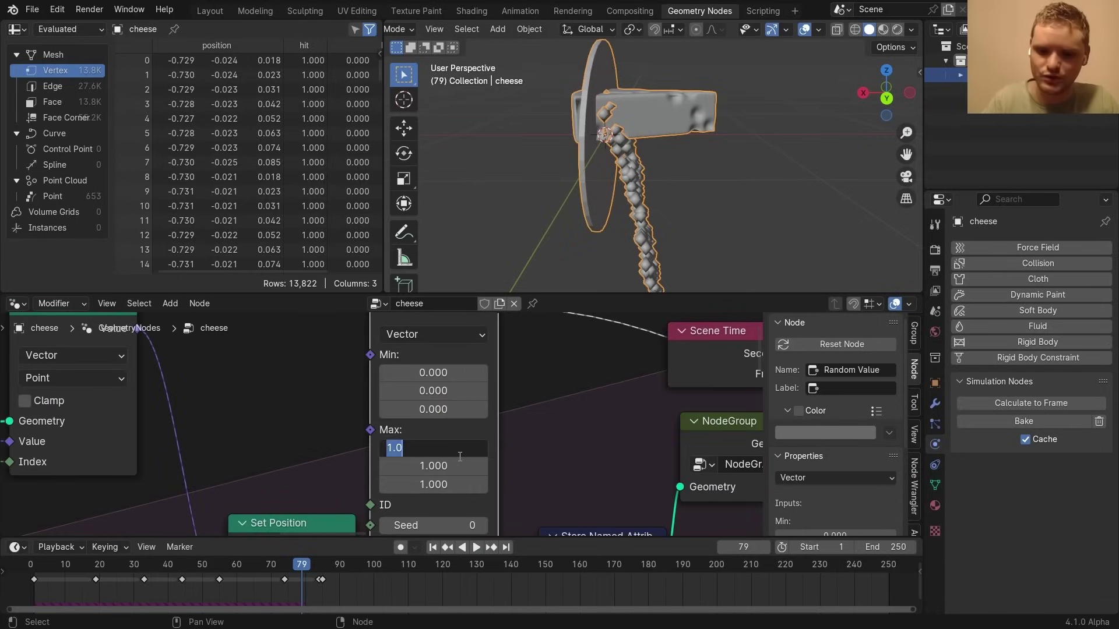
type("-0.06")
key("Return")
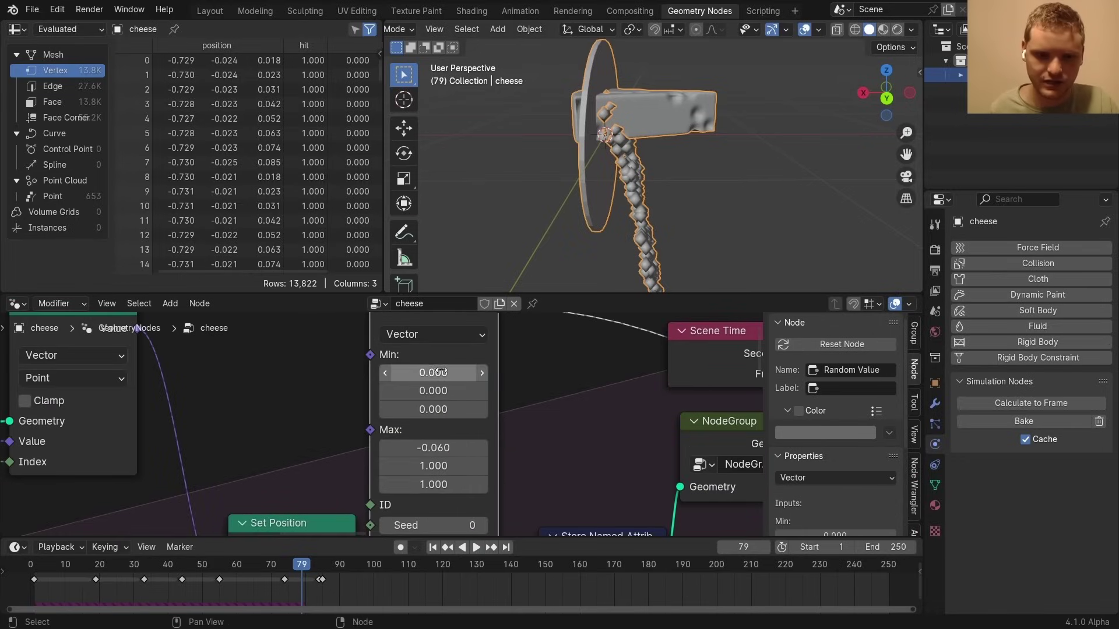
left_click(442, 372)
type("-0.06")
key("Return")
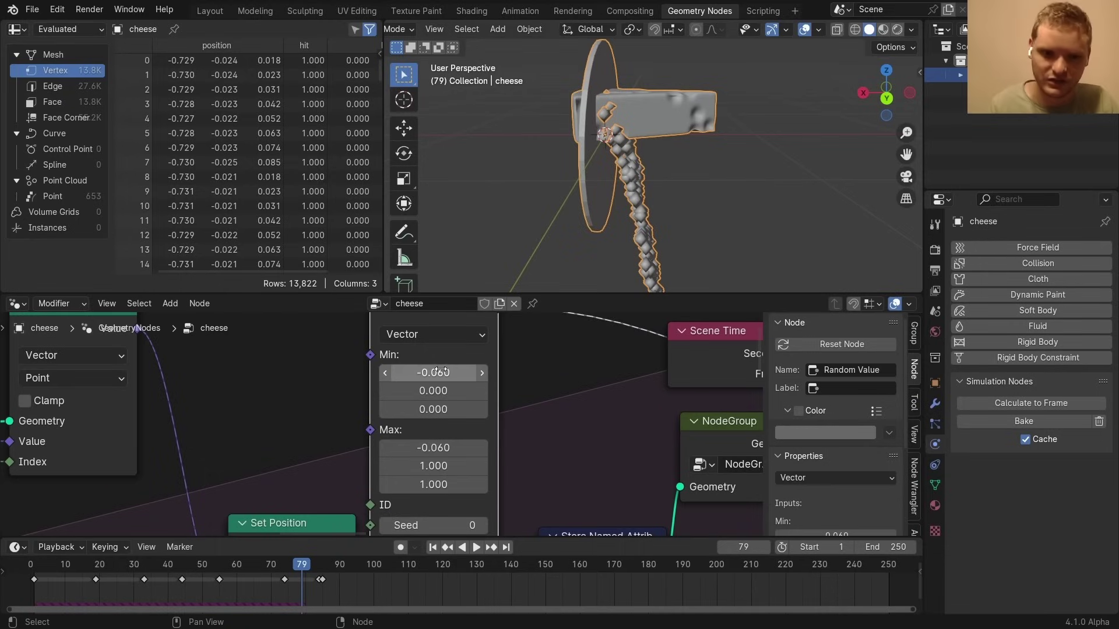
left_click(442, 372)
type("-0.01")
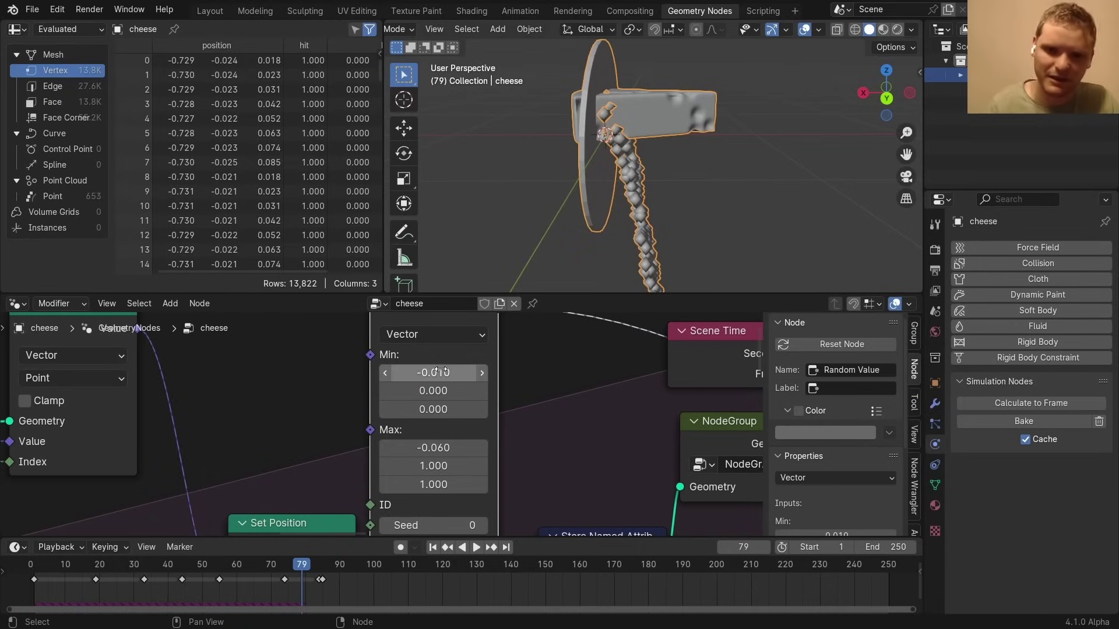
key("Return")
Set the vector Random Value's Y range to Min 0.02 and Max -0.02, and its Max Z to 0
left_click(441, 390)
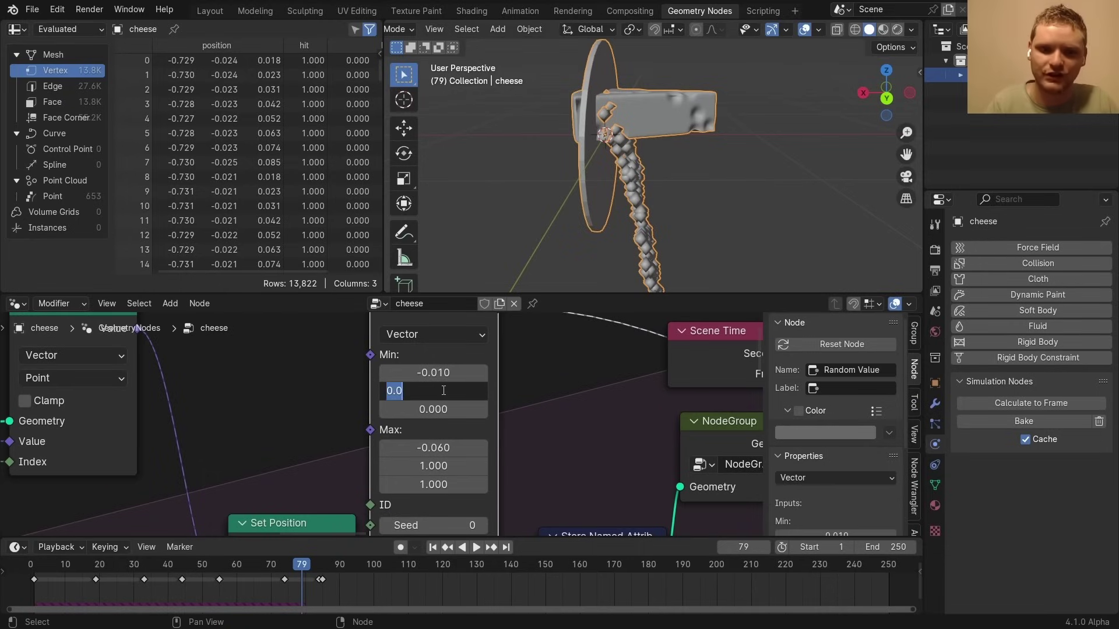
type(".2")
key("Return")
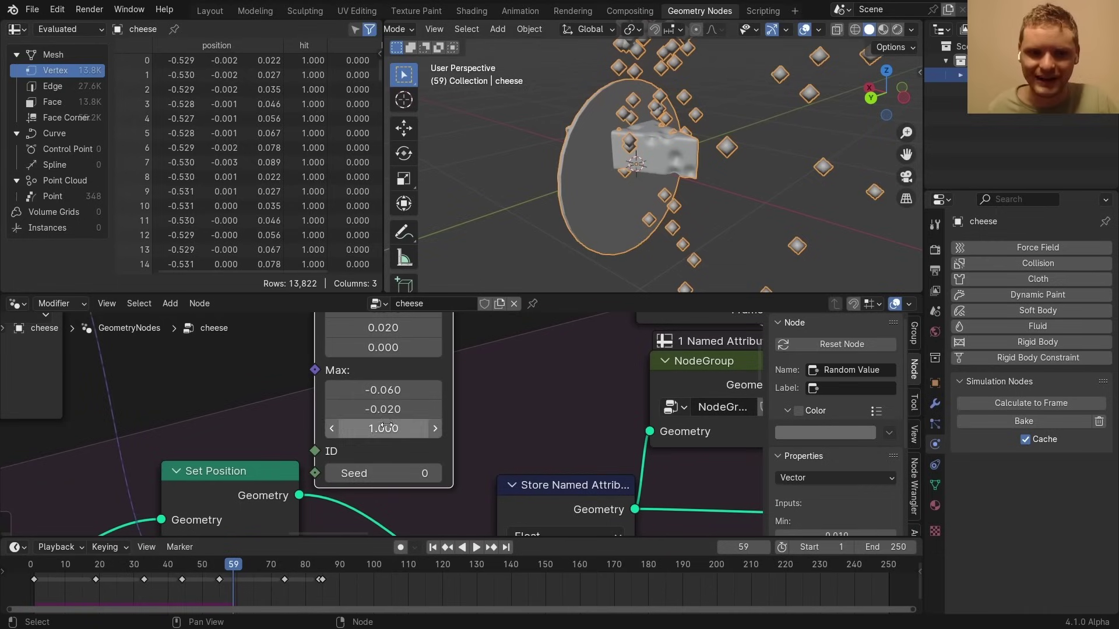
left_click(386, 427)
type("0")
key("Return")
Replay the simulation from the first frame and check the particle spread in the rendered view
key("shift+Left")
key("space")
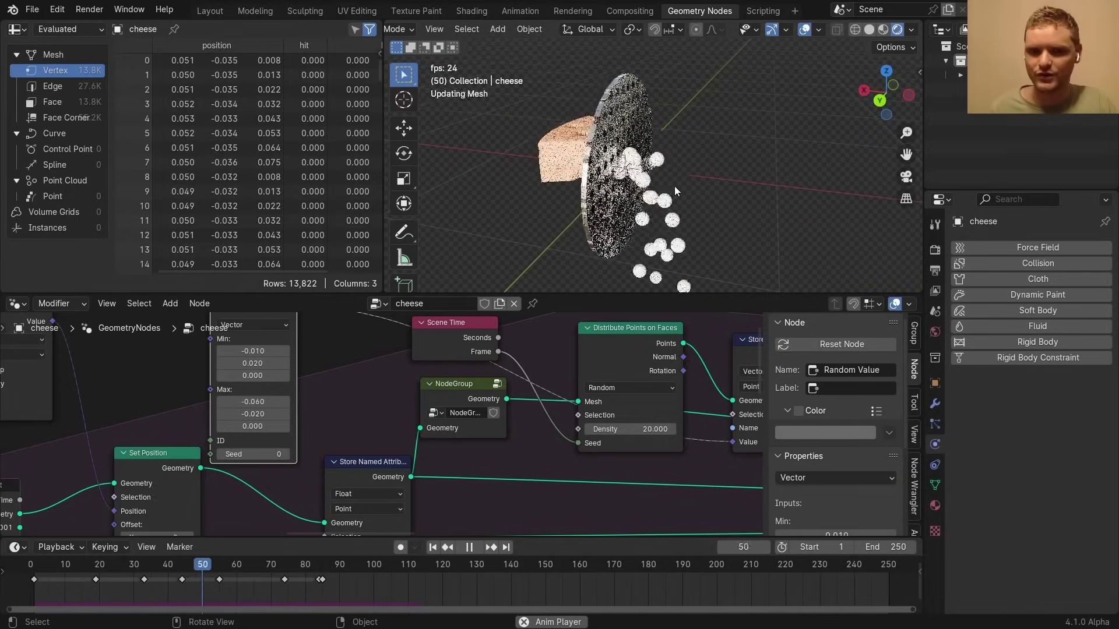
key("space")
Move the nodes that follow Simulation Output aside to make room for new nodes
scroll(667, 347, "down", 8)
middle_click_drag(637, 404, 245, 364)
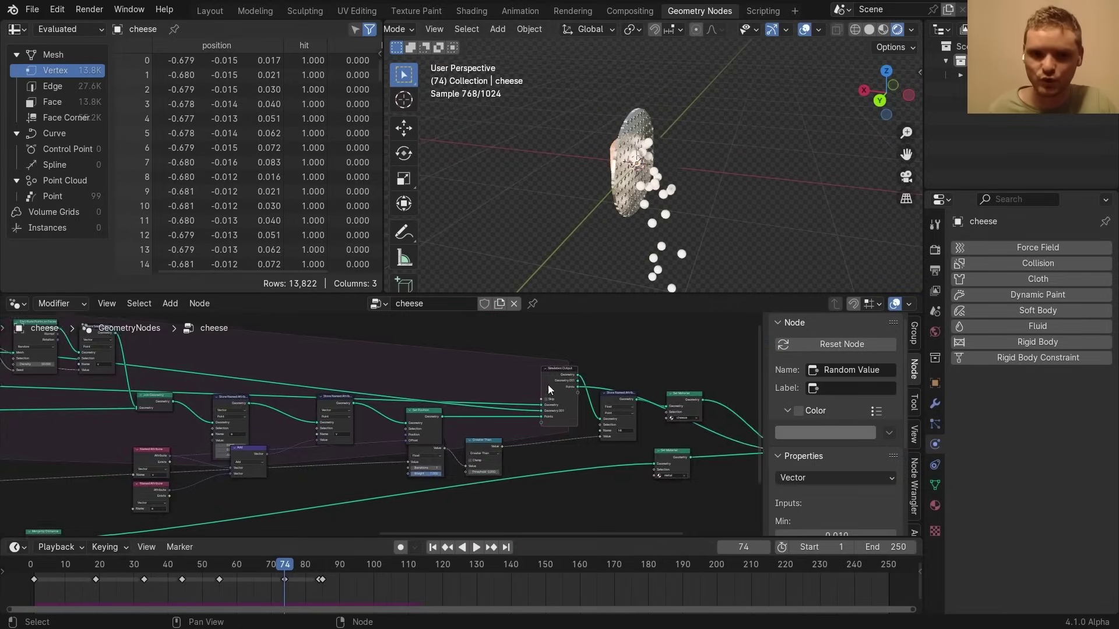
middle_click_drag(548, 385, 251, 367)
left_click_drag(558, 479, 327, 360)
key("g")
left_click(344, 373)
scroll(335, 341, "up", 2)
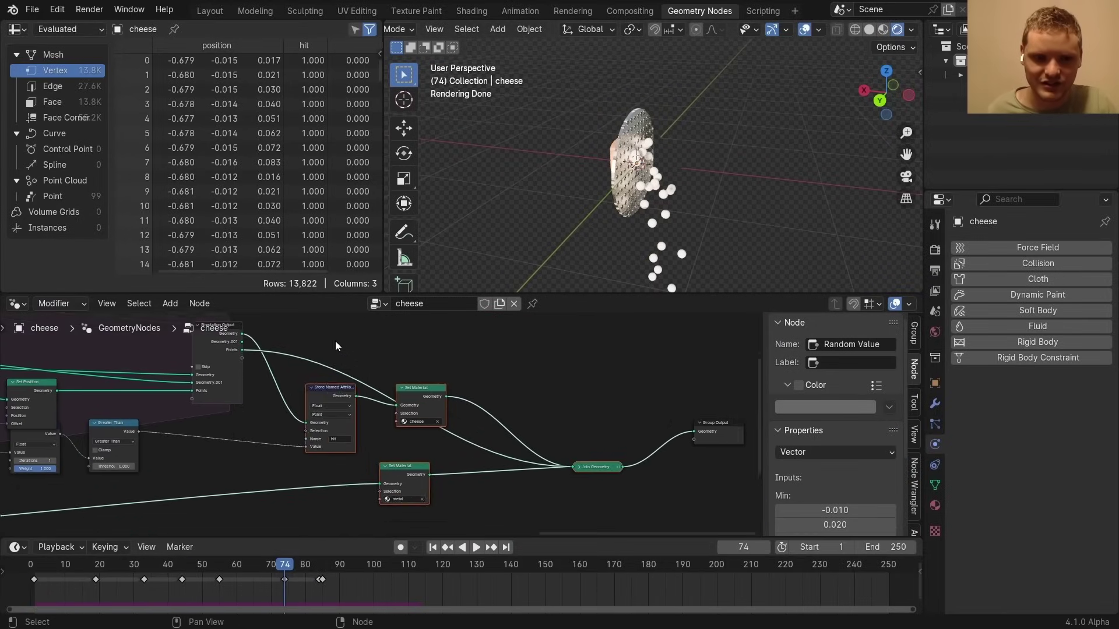
Insert an Instance on Points node on the Points link and instance a Grid with Size X 1 m and Size Y 2.35 m
key("shift+a")
type("insta")
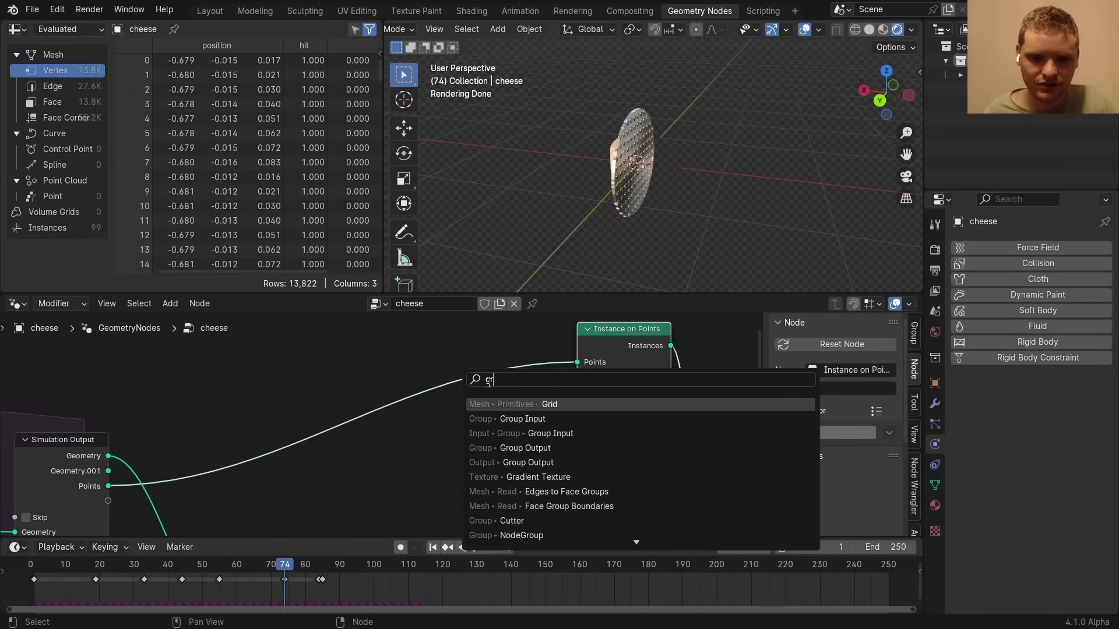
key("Return")
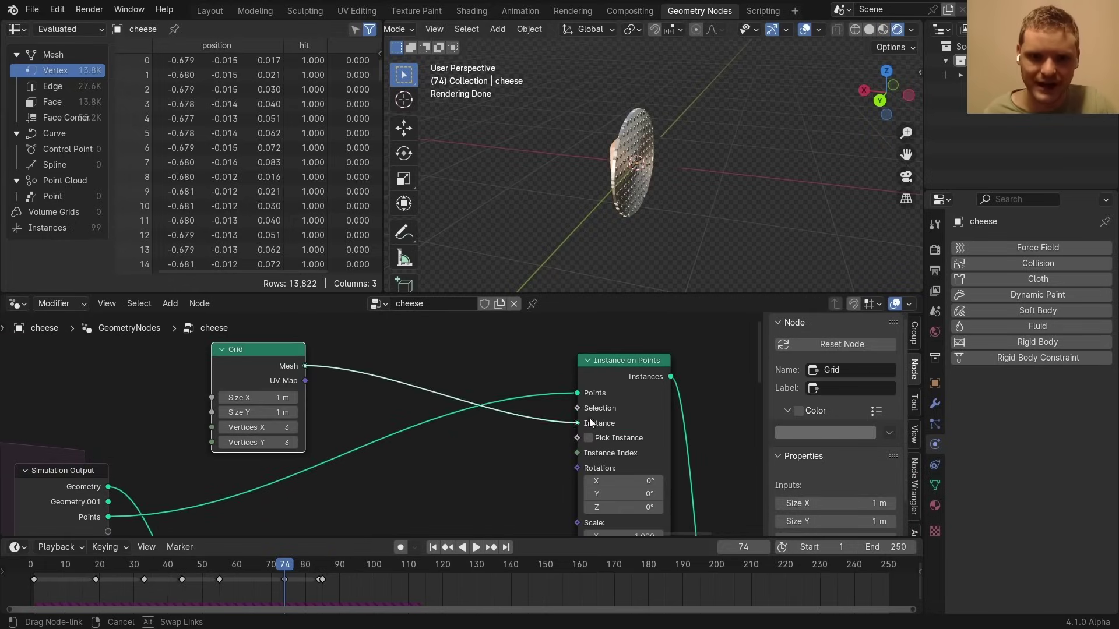
left_click_drag(589, 418, 586, 421)
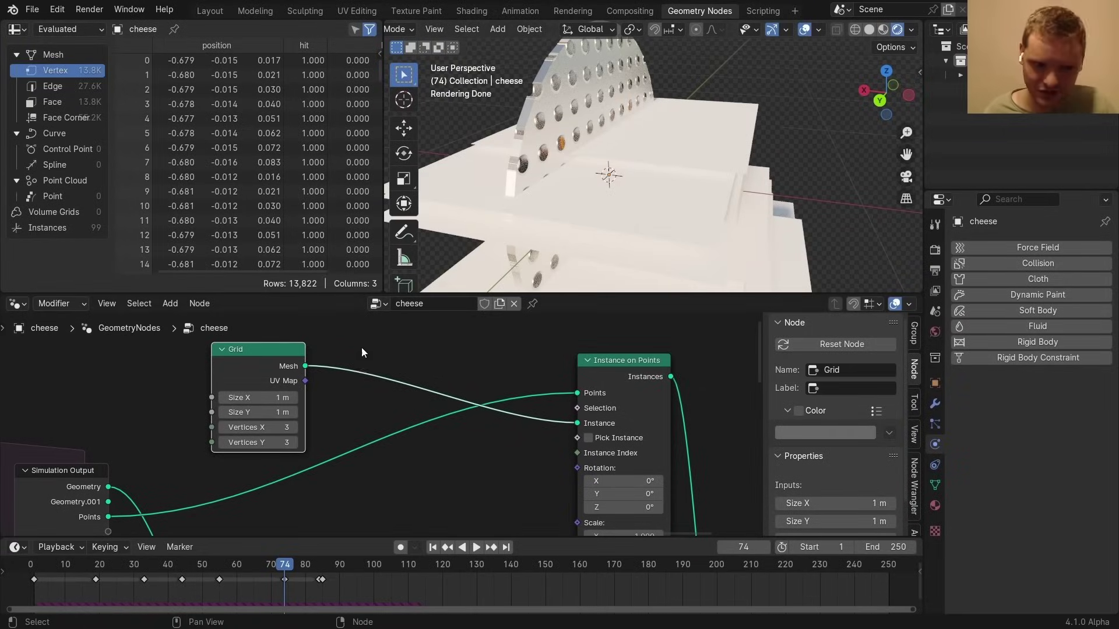
scroll(596, 157, "down", 5)
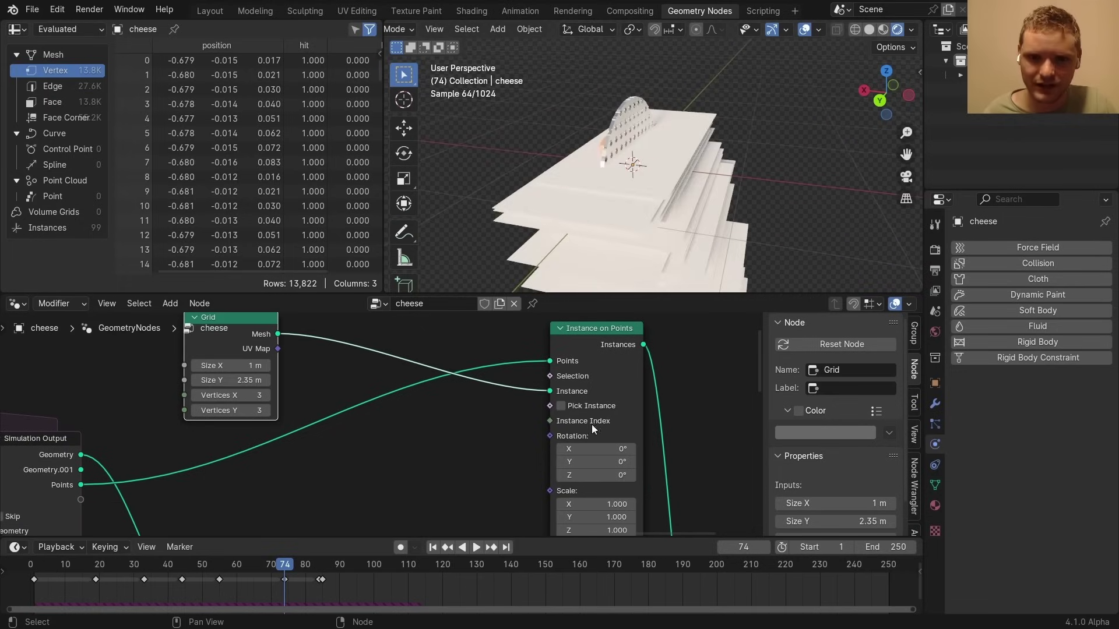
Add a float Random Value node with Min 0.015 and Max 0.03 driving the Instance on Points Scale
middle_click_drag(569, 431, 562, 369)
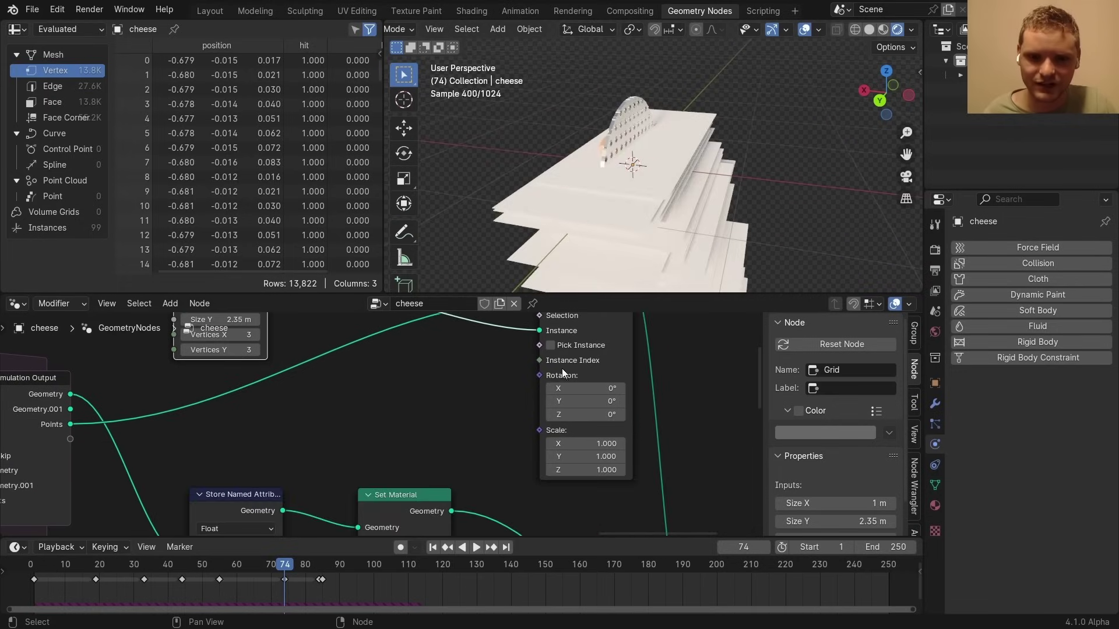
key("shift+a")
type("rand")
key("Return")
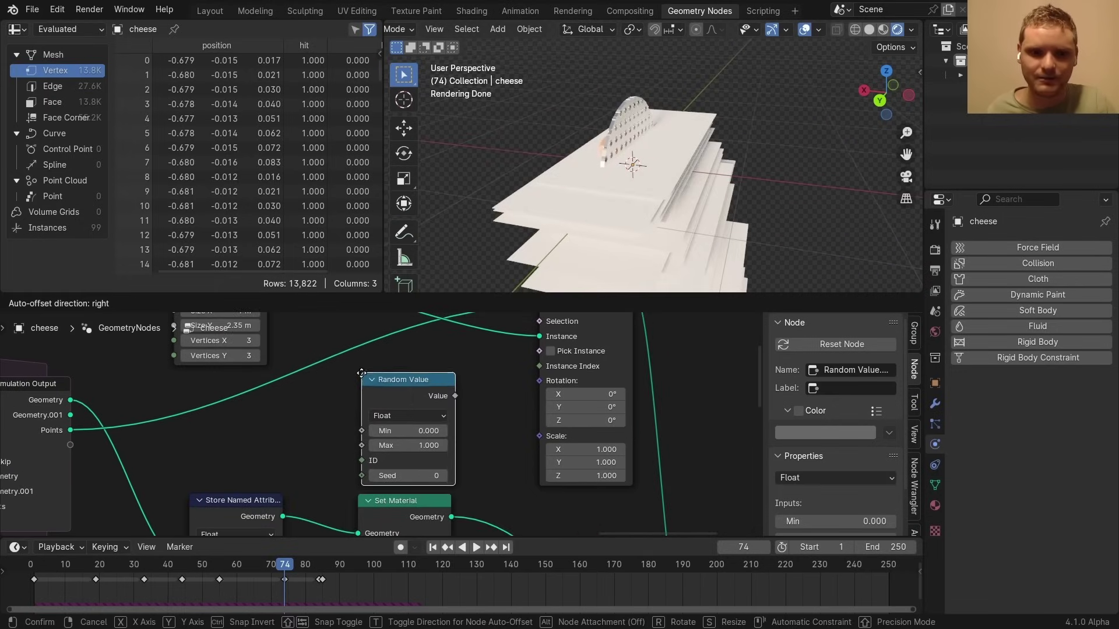
left_click(357, 352)
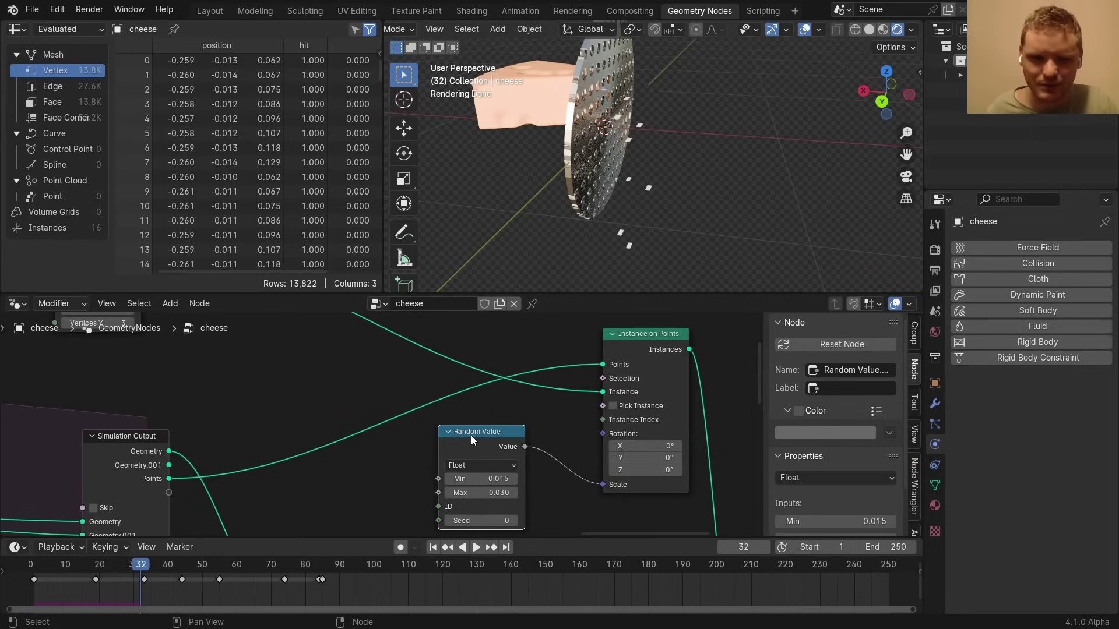
Duplicate the Random Value node as a Vector with Min -1 on all axes, connect it to the instances' Rotation and preview the result
key("shift+d")
left_click(239, 342)
left_click(247, 371)
left_click(239, 410)
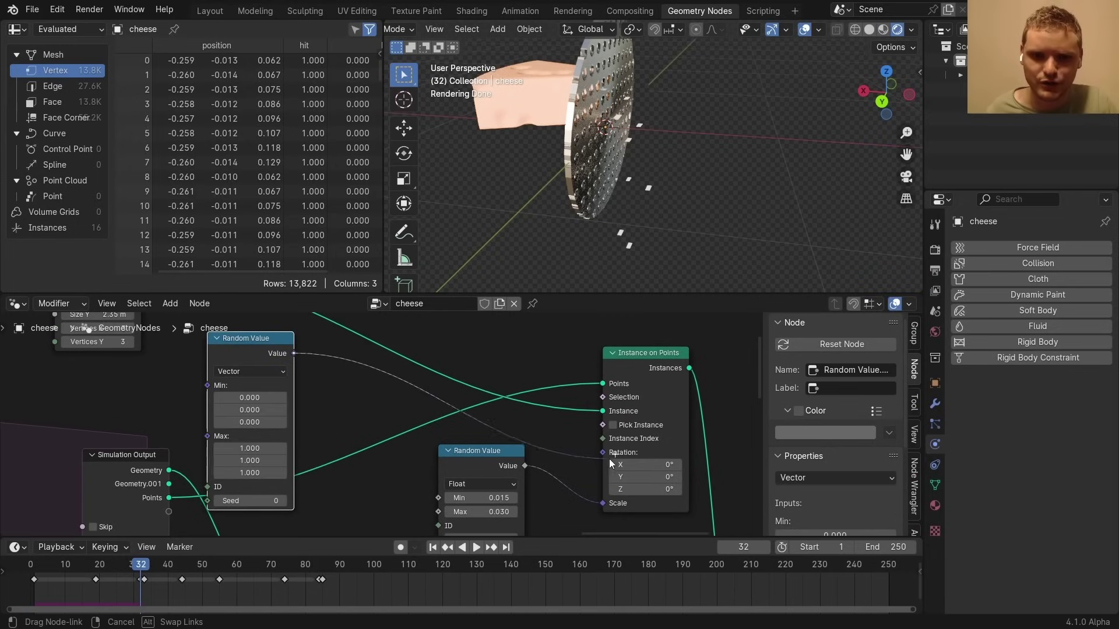
left_click_drag(607, 461, 605, 454)
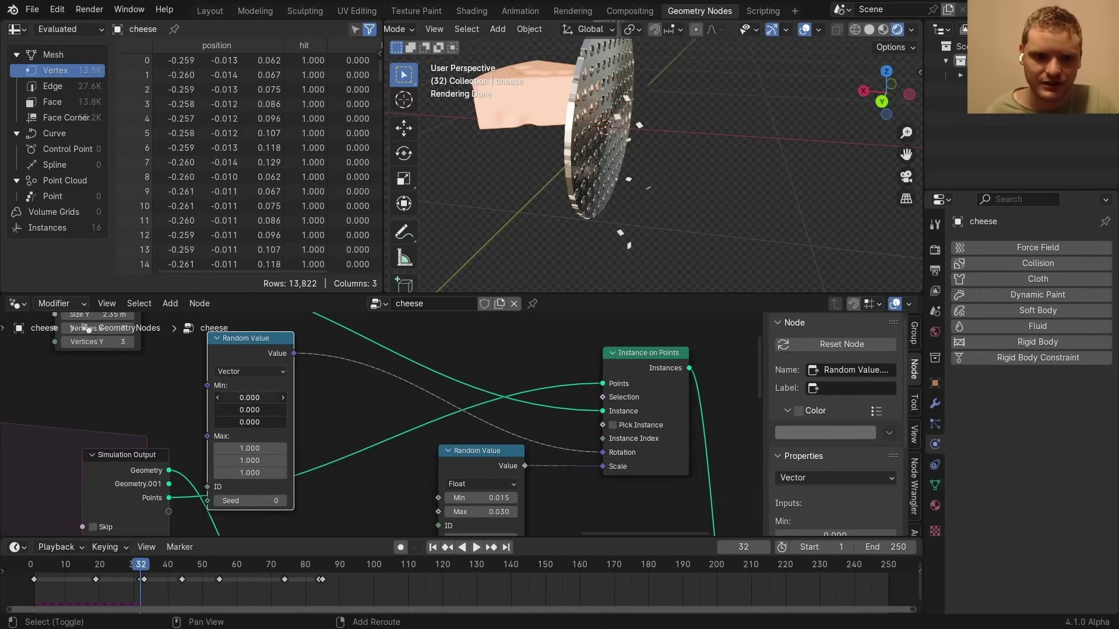
key("Return")
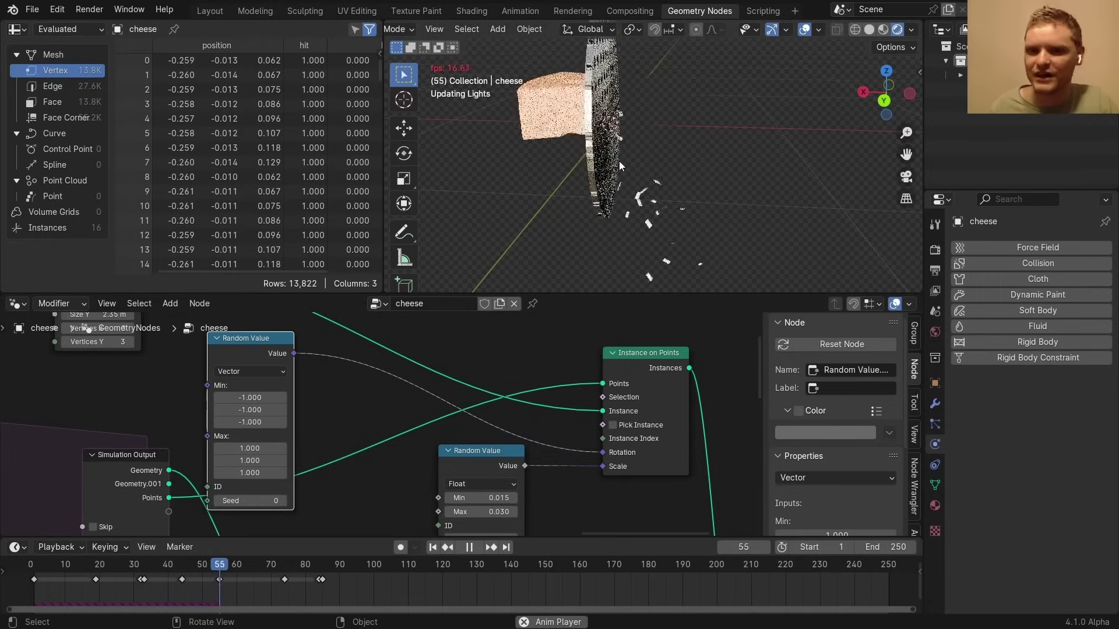
key("space")
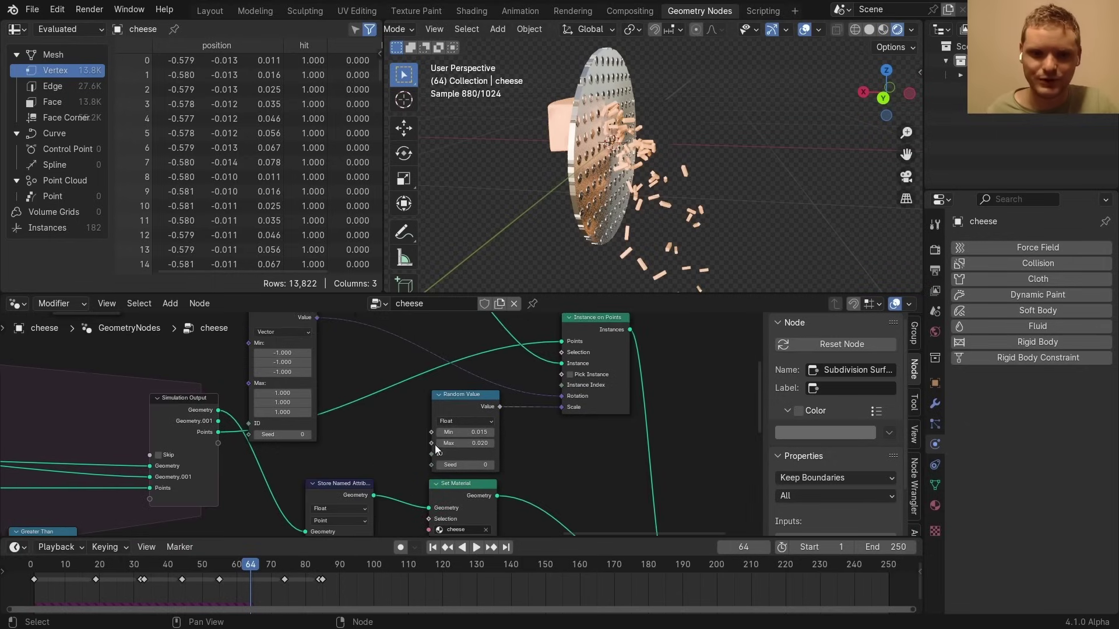
Set the density of Distribute Points on Faces to 200
key("Down")
middle_click_drag(511, 386, 423, 402)
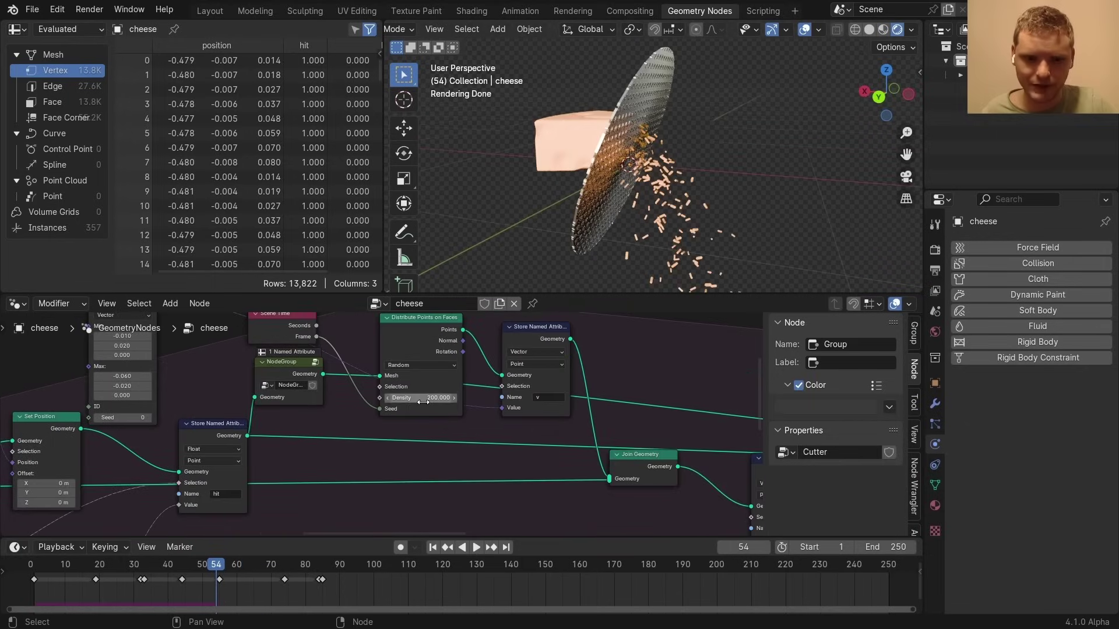
Locate the nodes that follow the Simulation Output's Points socket
scroll(424, 399, "down", 10)
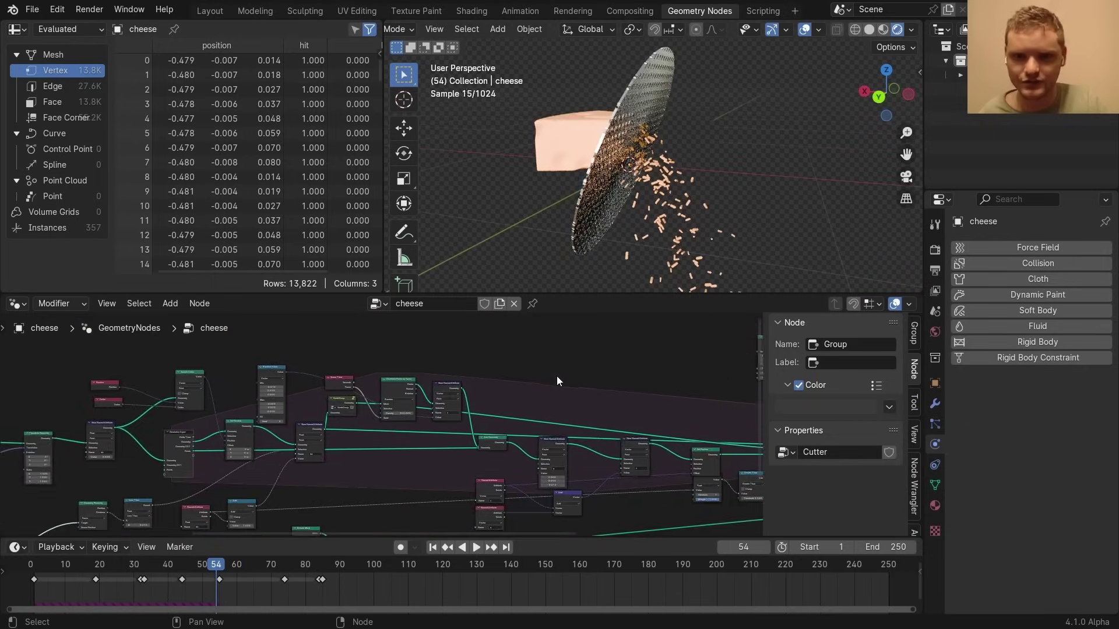
middle_click_drag(557, 376, 234, 379)
scroll(270, 432, "up", 10)
middle_click_drag(271, 432, 457, 400)
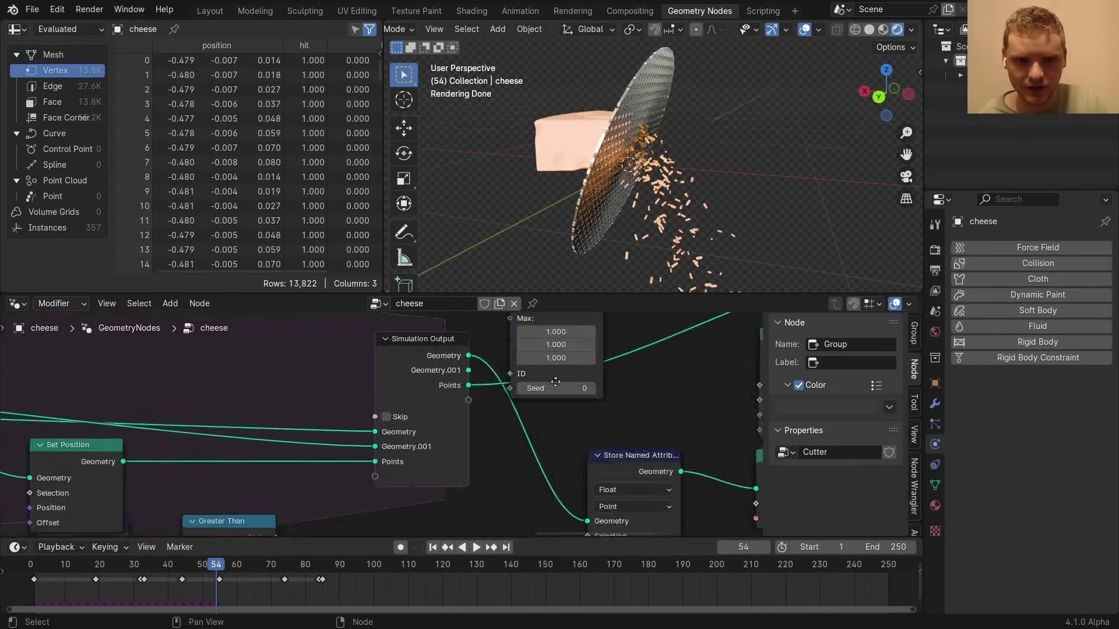